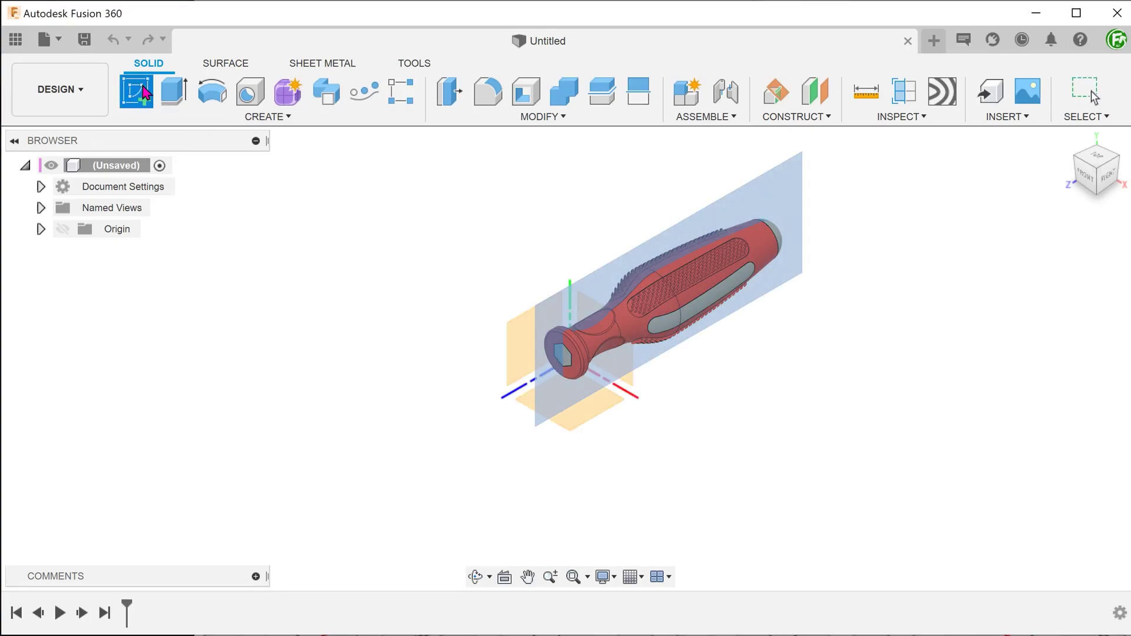
# Start a sketch on the YZ origin plane, collapse the Sketch Palette, and activate Line
pyautogui.click(531, 346)
pyautogui.moveTo(487, 354); pyautogui.dragTo(220, 317, button='middle')
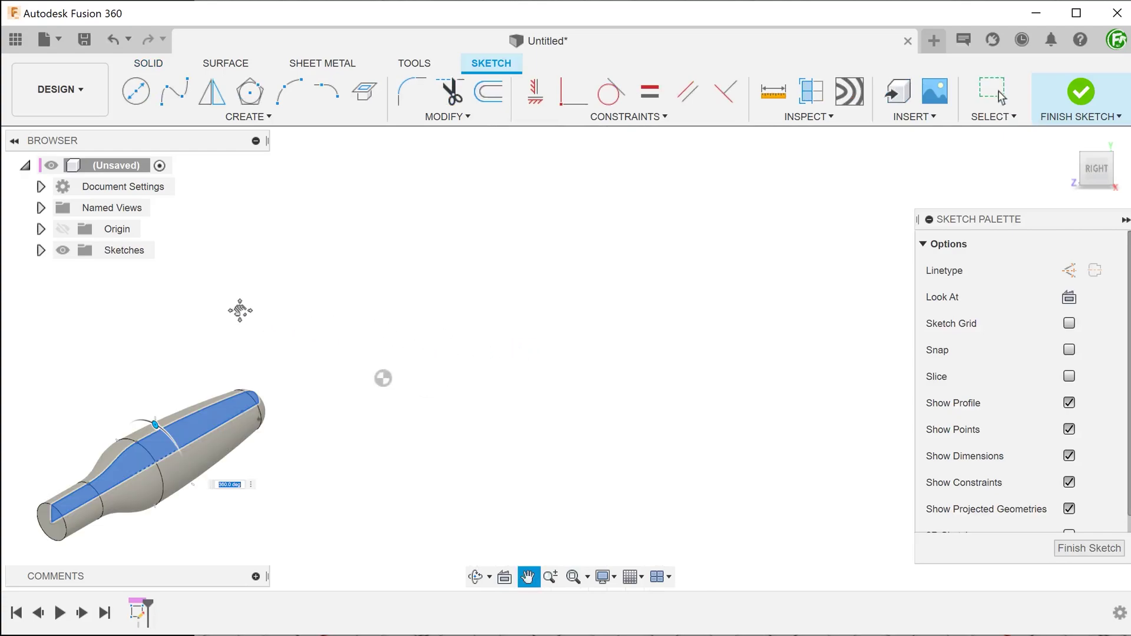
pyautogui.click(1124, 220)
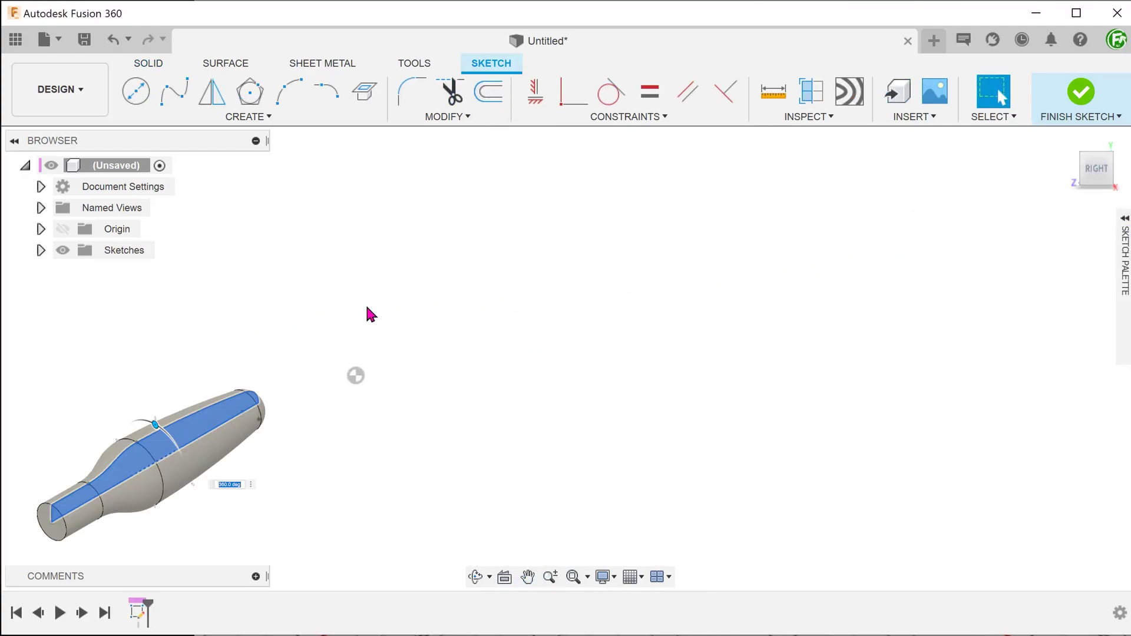
pyautogui.press('l')
# From the origin, draw a 141 mm horizontal line and a 10 mm vertical line down from its end
pyautogui.click(355, 375)
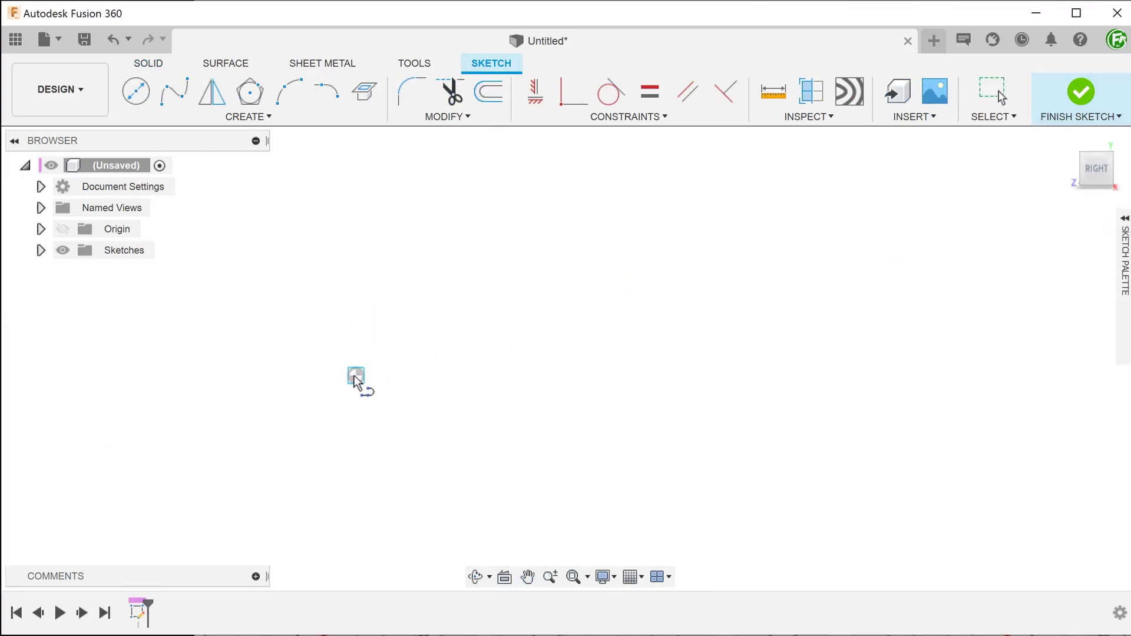
pyautogui.write('141')
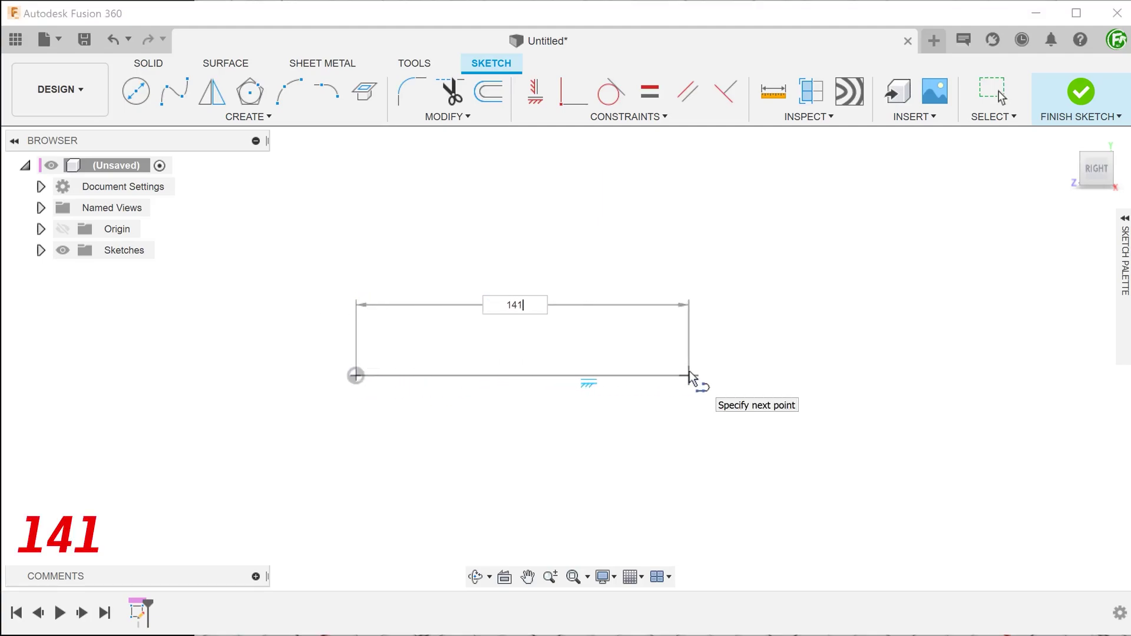
pyautogui.press('Tab')
pyautogui.press('Return')
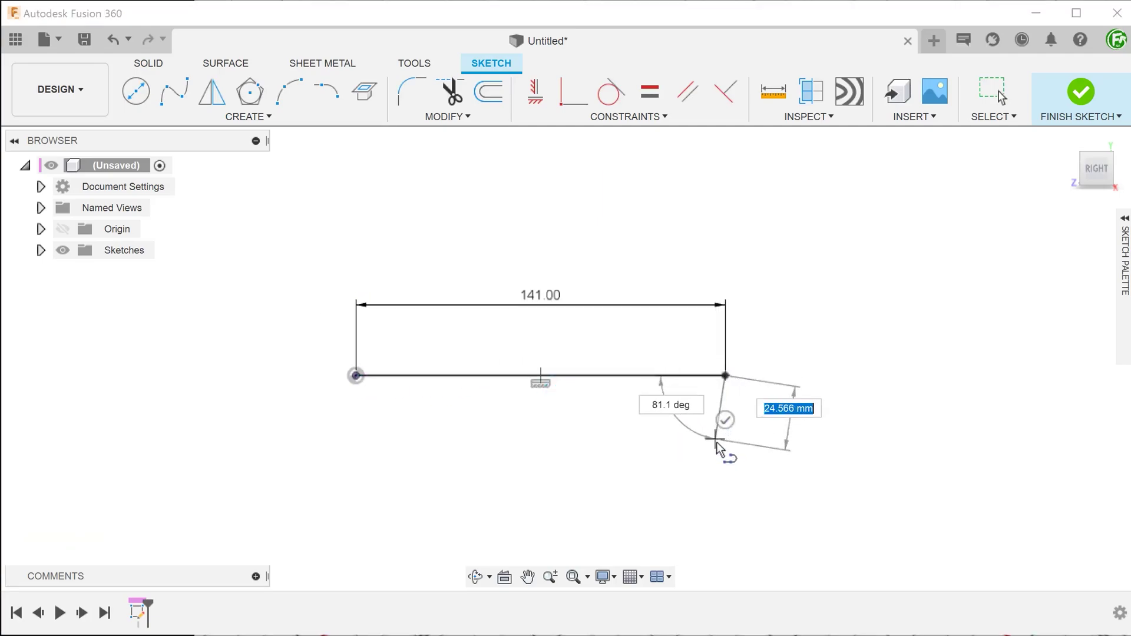
pyautogui.write('10')
pyautogui.press('Tab')
pyautogui.press('Return')
pyautogui.press('Escape')
pyautogui.scroll(1, 634, 346)
pyautogui.scroll(1, 635, 346)
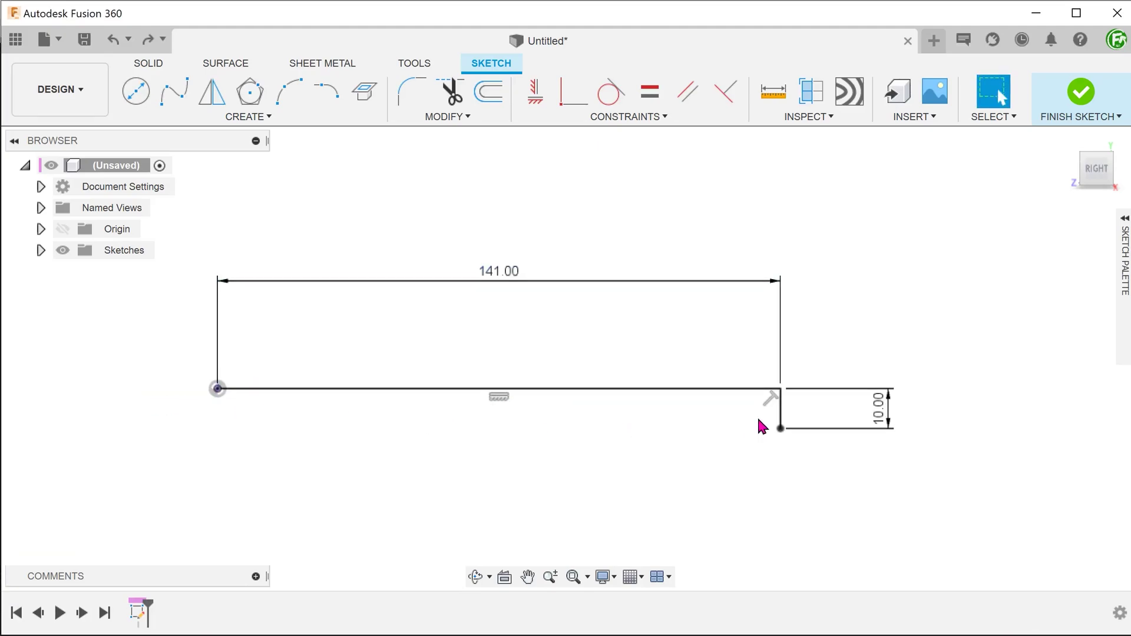
# Convert the 10 mm vertical line to construction geometry
pyautogui.click(781, 421)
pyautogui.rightClick(781, 424)
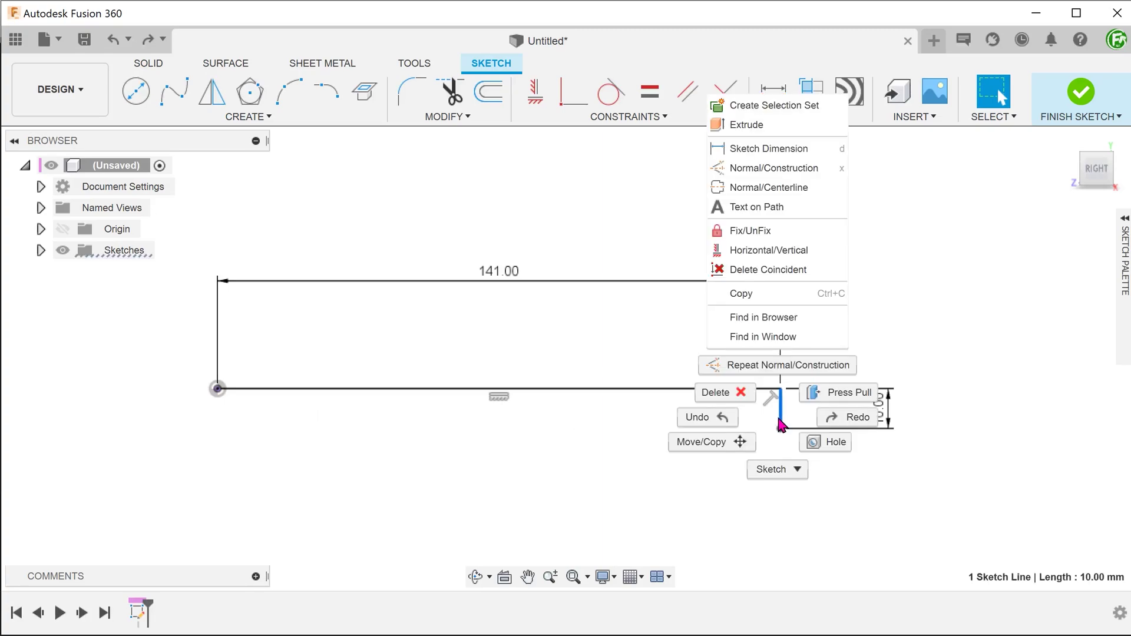
pyautogui.click(818, 168)
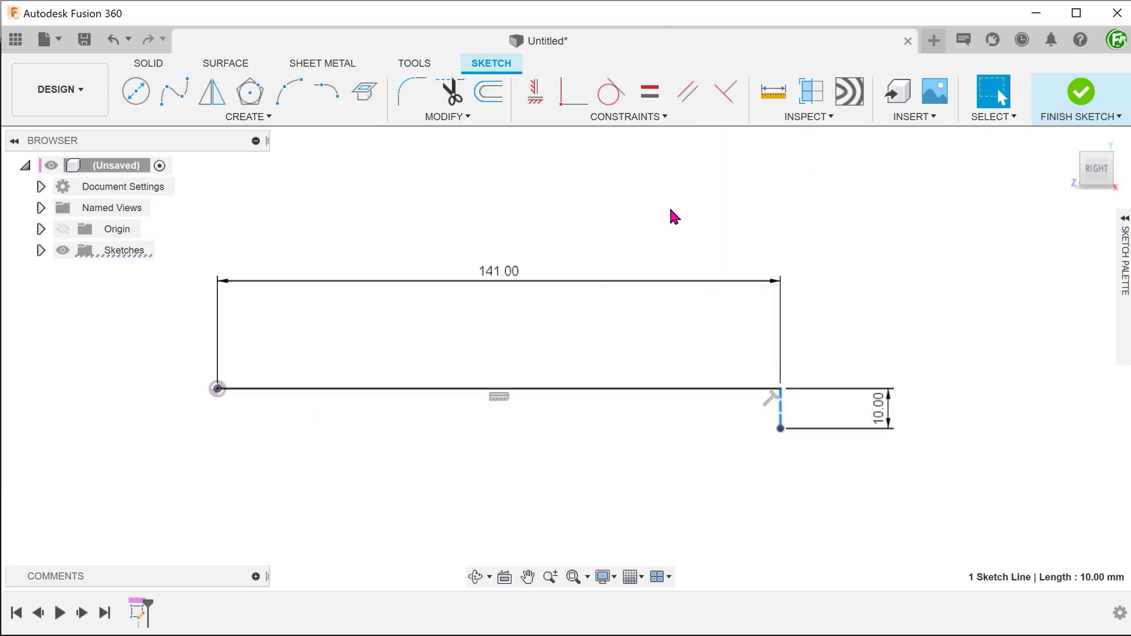
# Make the 141 mm line a centerline and move its dimension below it
pyautogui.click(565, 391)
pyautogui.rightClick(565, 391)
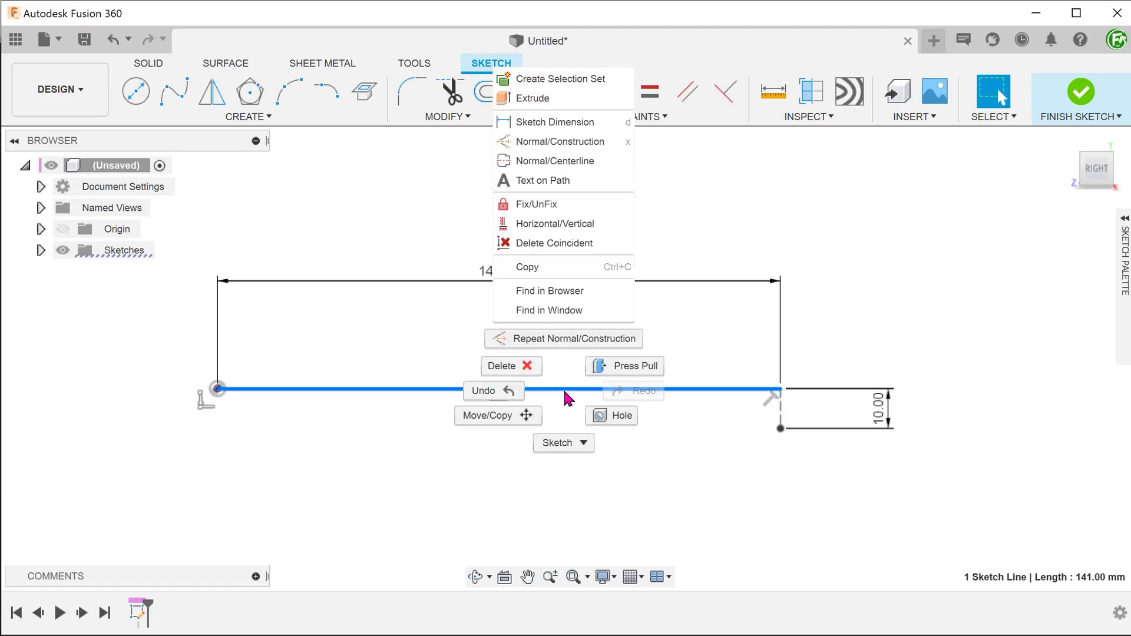
pyautogui.click(613, 171)
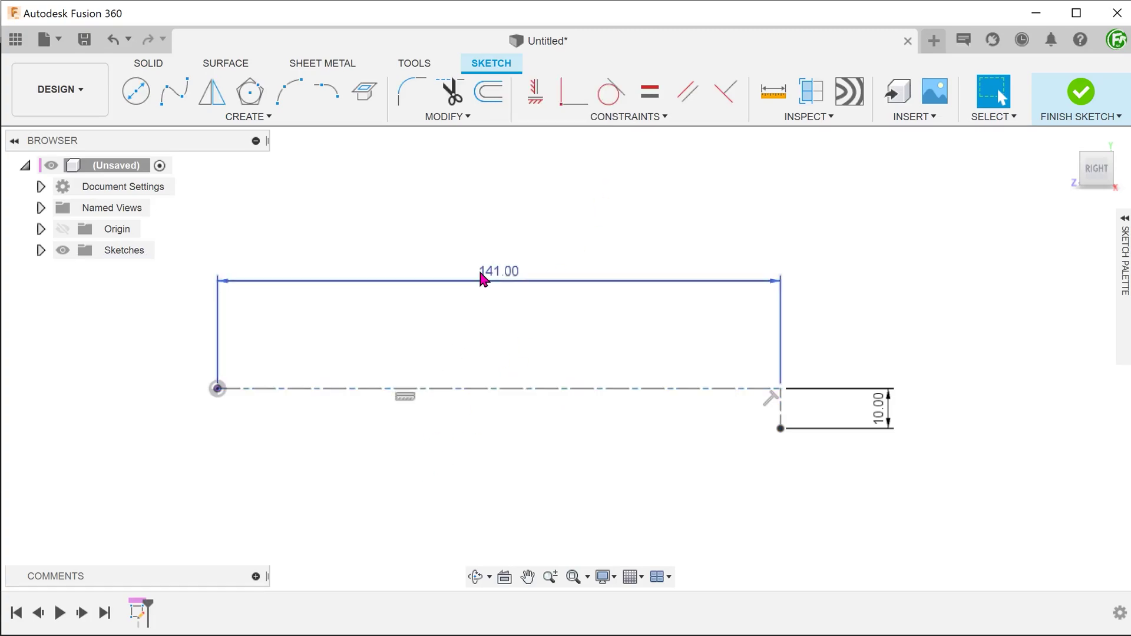
pyautogui.moveTo(482, 279); pyautogui.dragTo(459, 462)
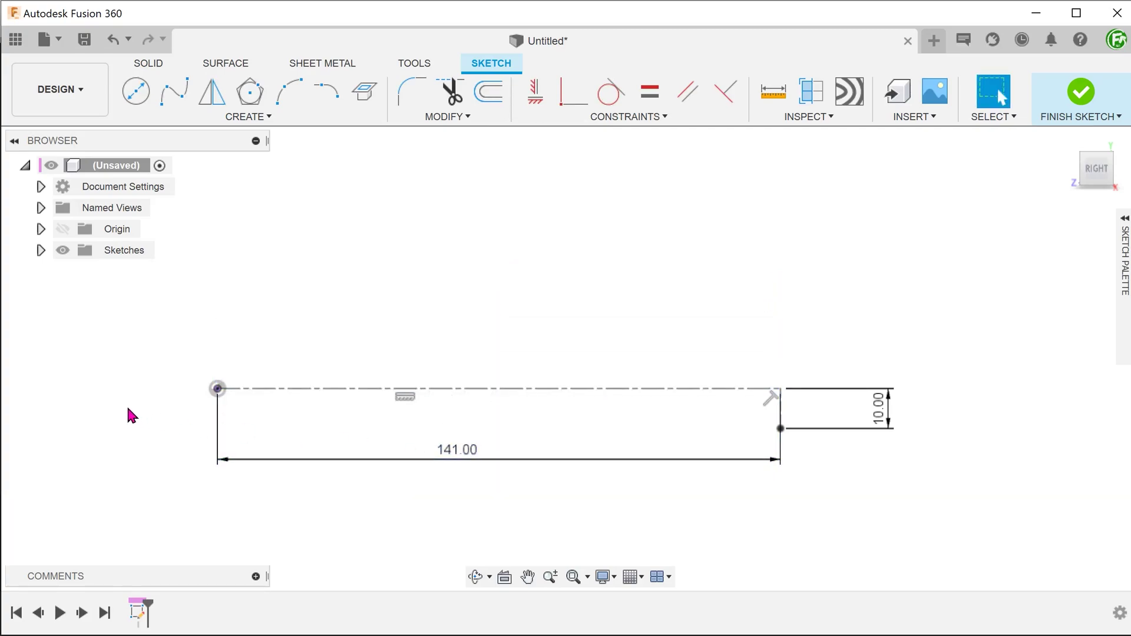
# From the centerline's left end, draw a 10 mm line upward and then a 25 mm line right
pyautogui.click(218, 388)
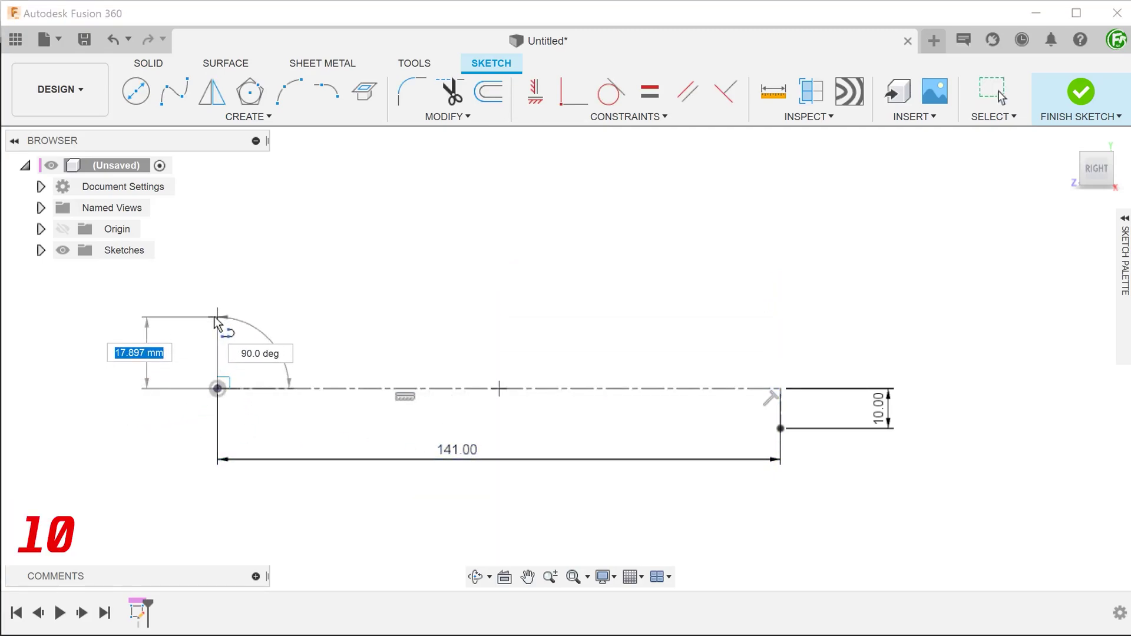
pyautogui.write('10')
pyautogui.press('Return')
pyautogui.write('25')
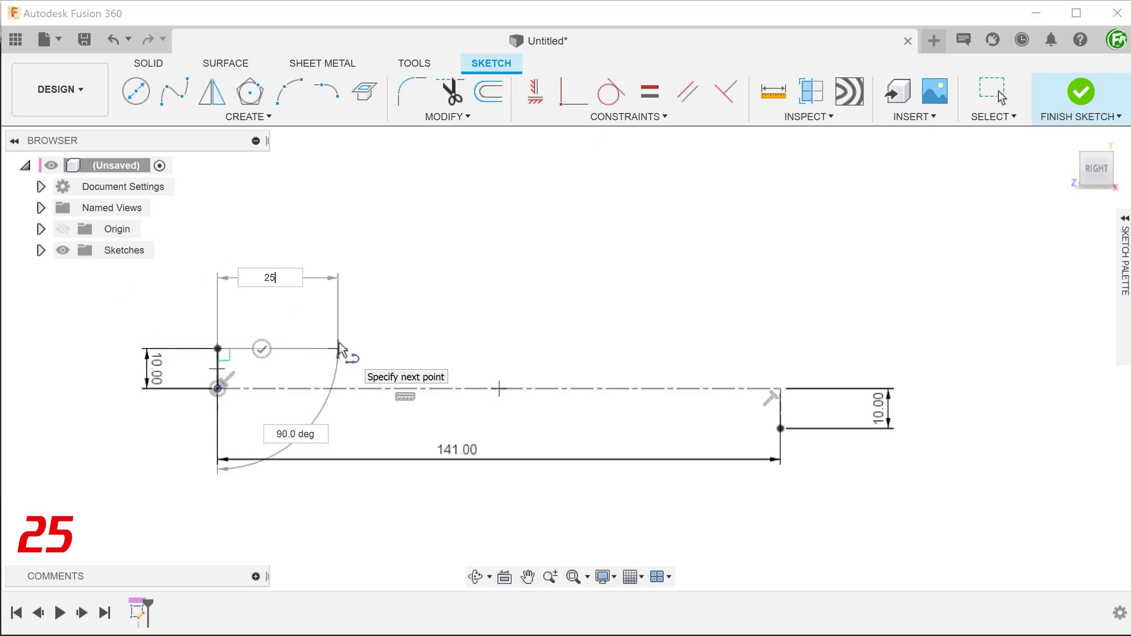
pyautogui.press('Return')
pyautogui.press('Escape')
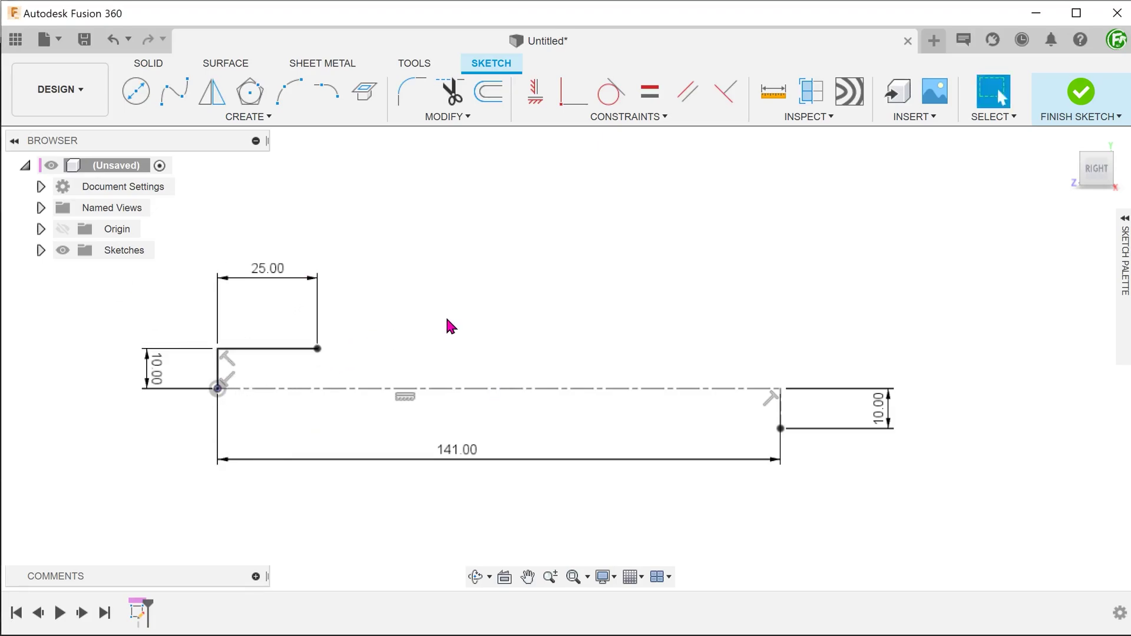
# From the centerline's right end, chain a short tangent arc and then a long leftward tangent arc
pyautogui.click(326, 97)
pyautogui.scroll(2, 376, 245)
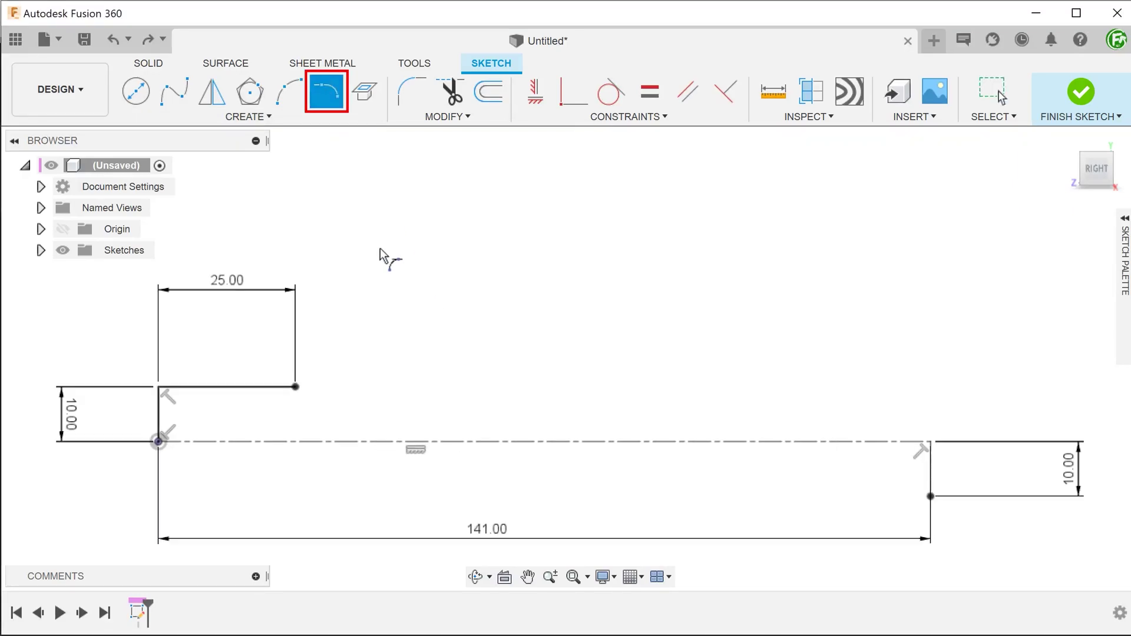
pyautogui.click(929, 440)
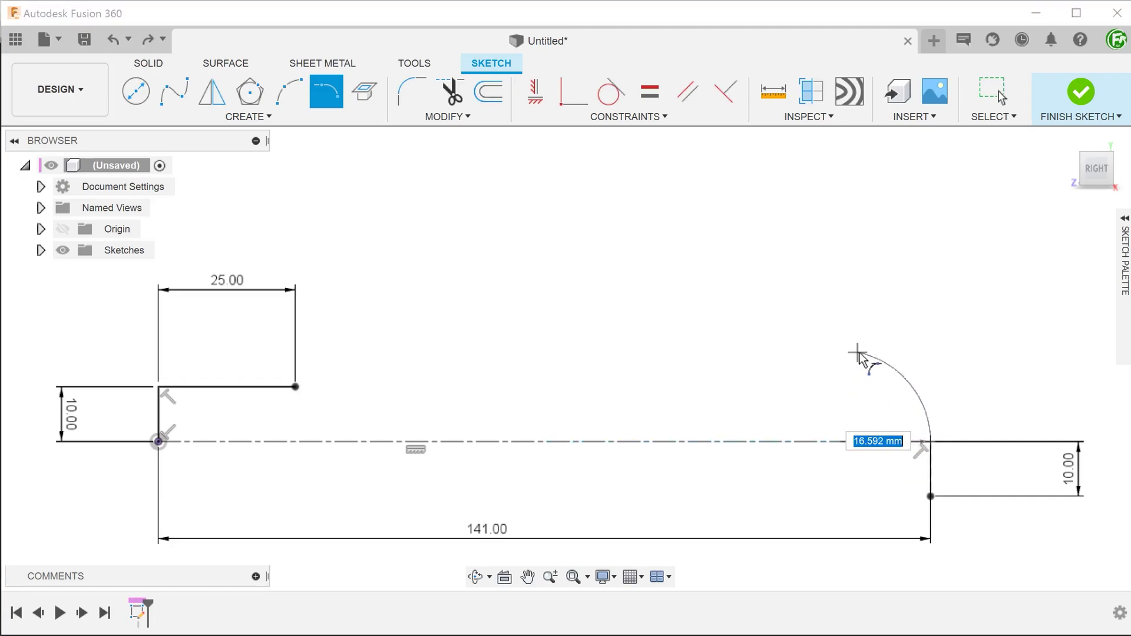
pyautogui.click(874, 359)
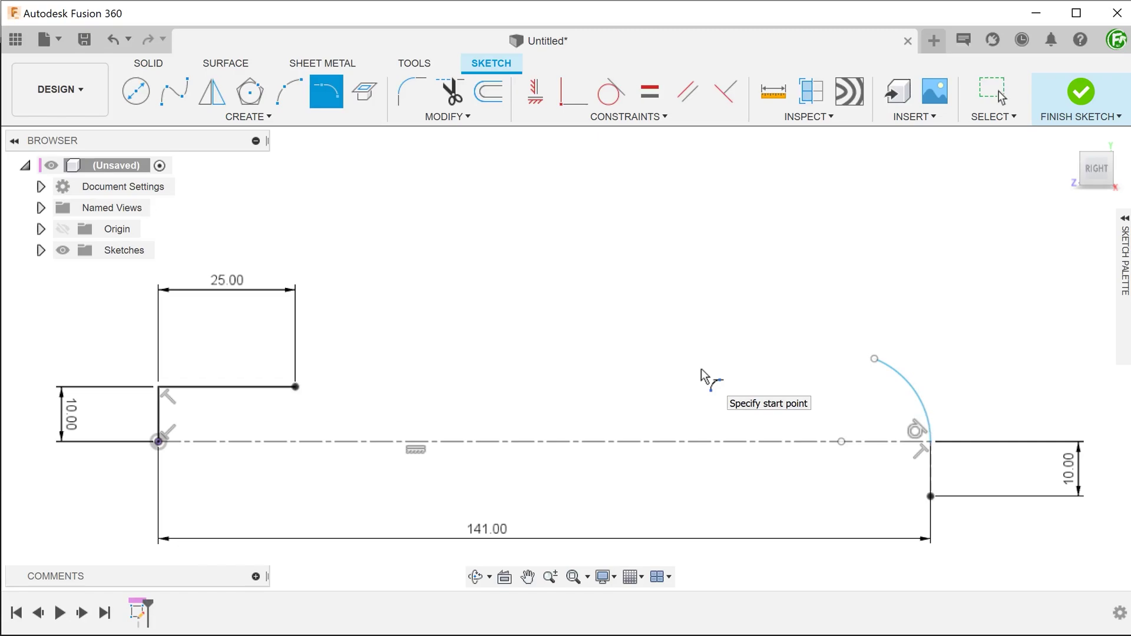
pyautogui.click(874, 359)
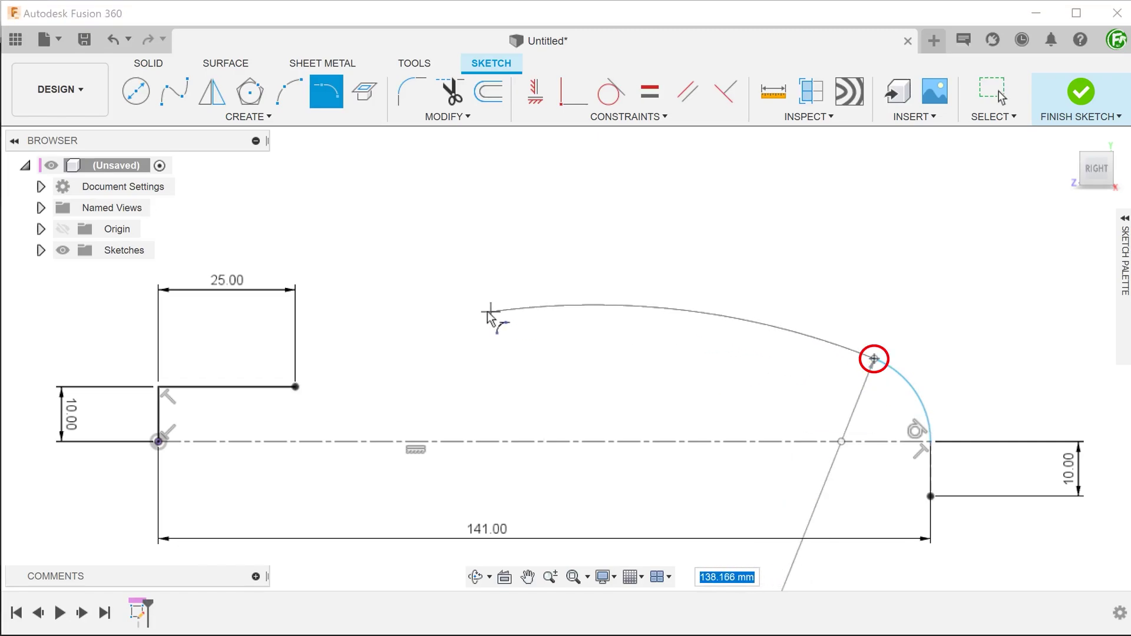
pyautogui.click(462, 318)
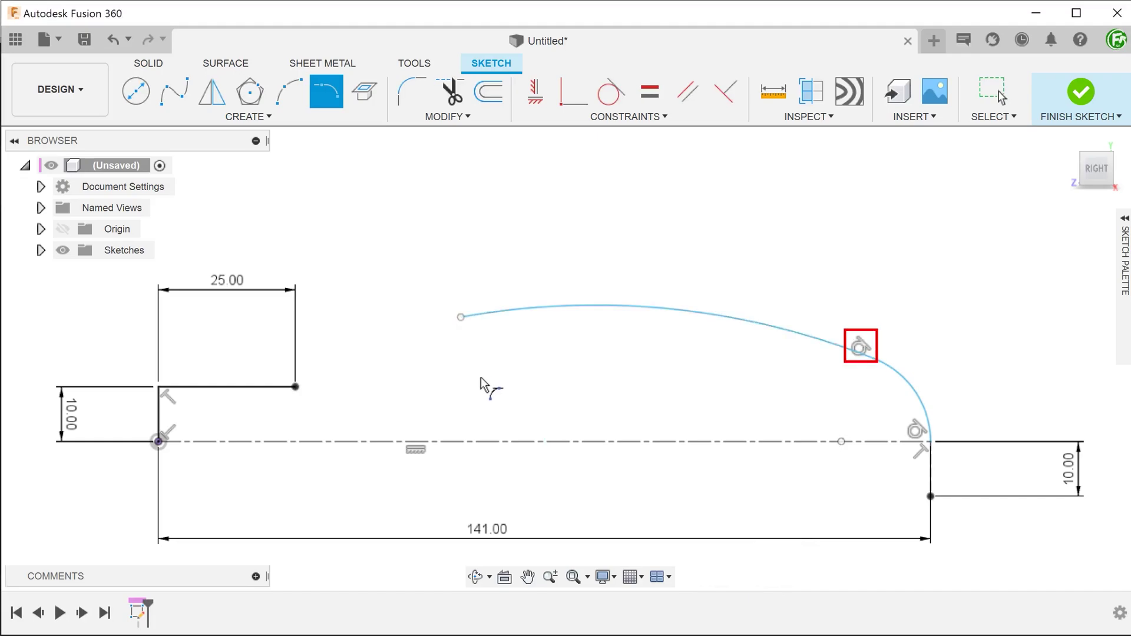
pyautogui.press('Escape')
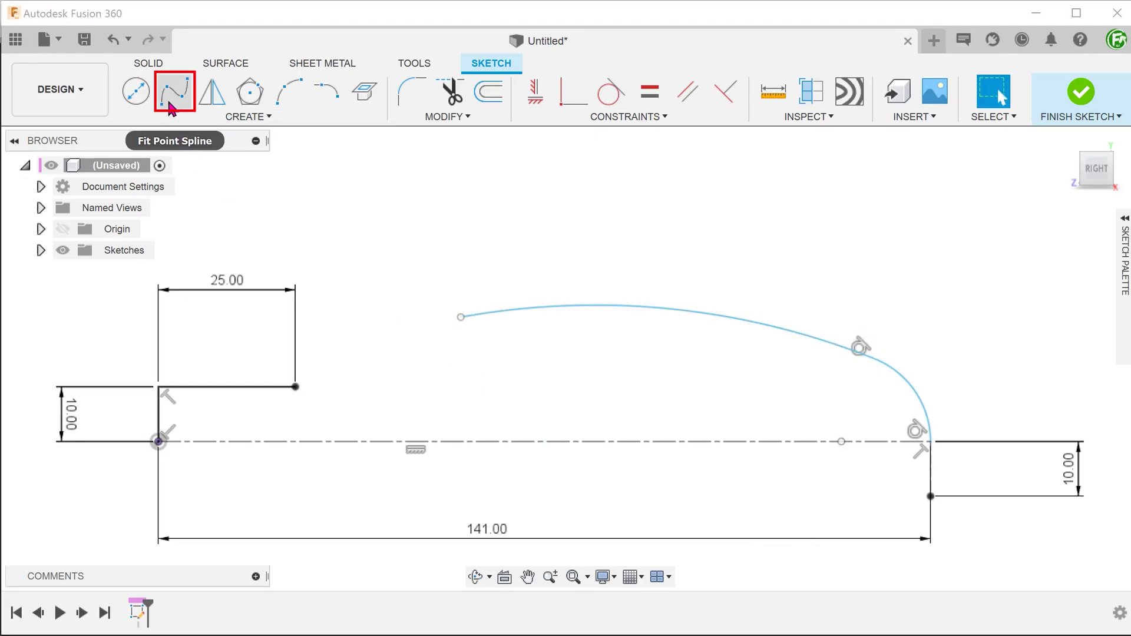
# Draw a fit point spline from the long arc's end to the 25 mm line's end
pyautogui.click(171, 105)
pyautogui.click(460, 316)
pyautogui.doubleClick(295, 386)
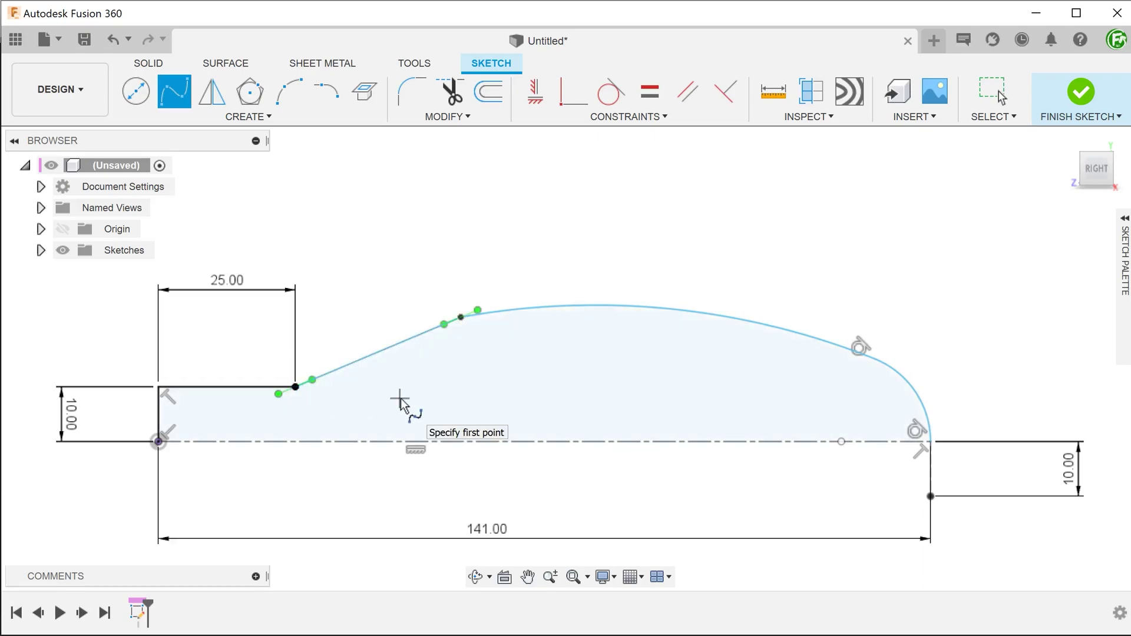
pyautogui.press('Escape')
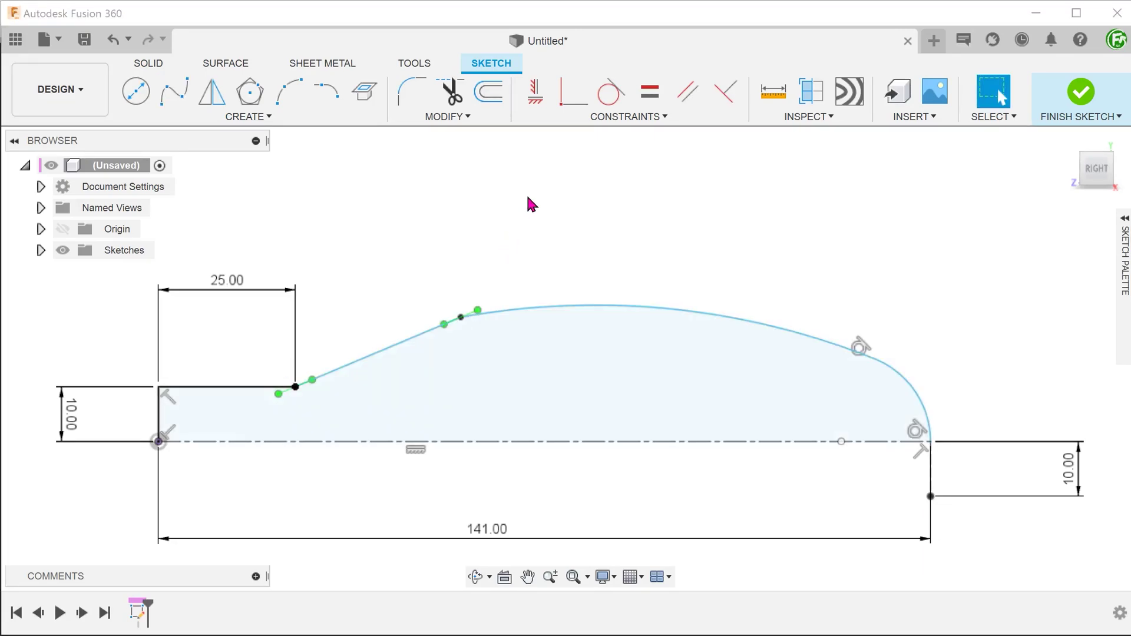
# Constrain the spline tangent to the long arc
pyautogui.click(611, 99)
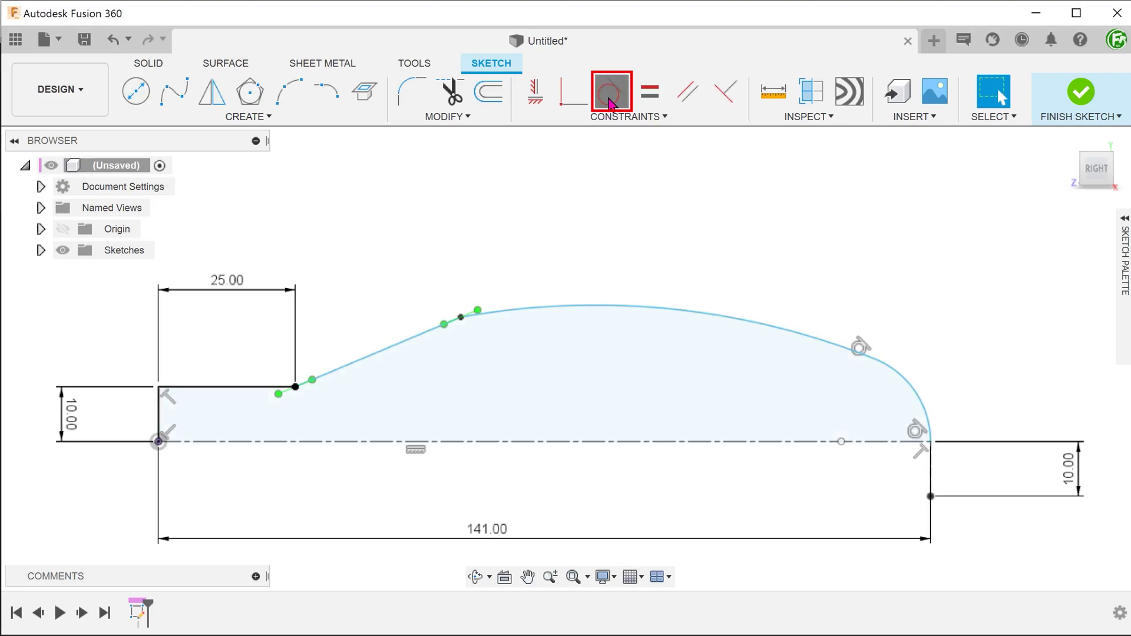
pyautogui.click(492, 308)
pyautogui.click(418, 330)
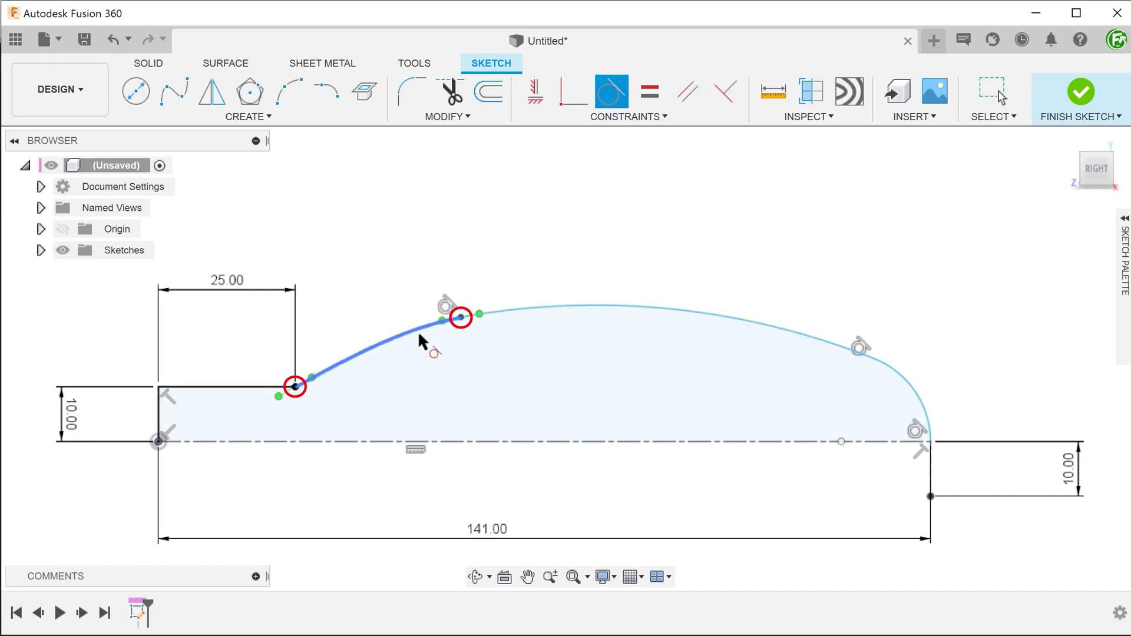
# Make the spline tangent to the 25 mm flat line
pyautogui.click(319, 372)
pyautogui.click(272, 393)
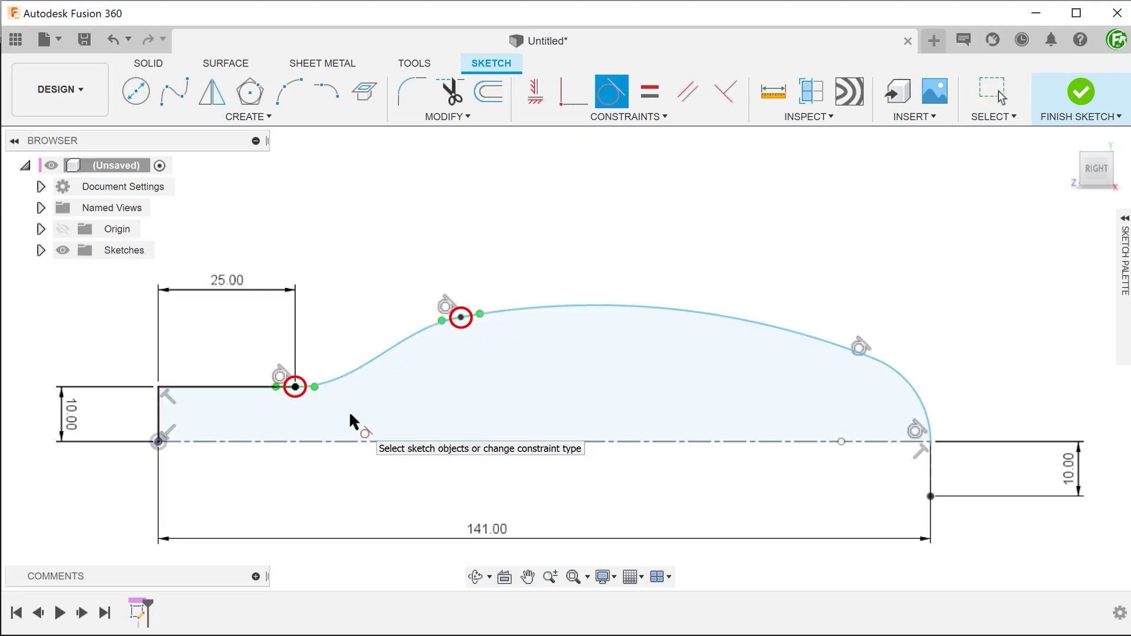
pyautogui.press('Escape')
pyautogui.press('Escape')
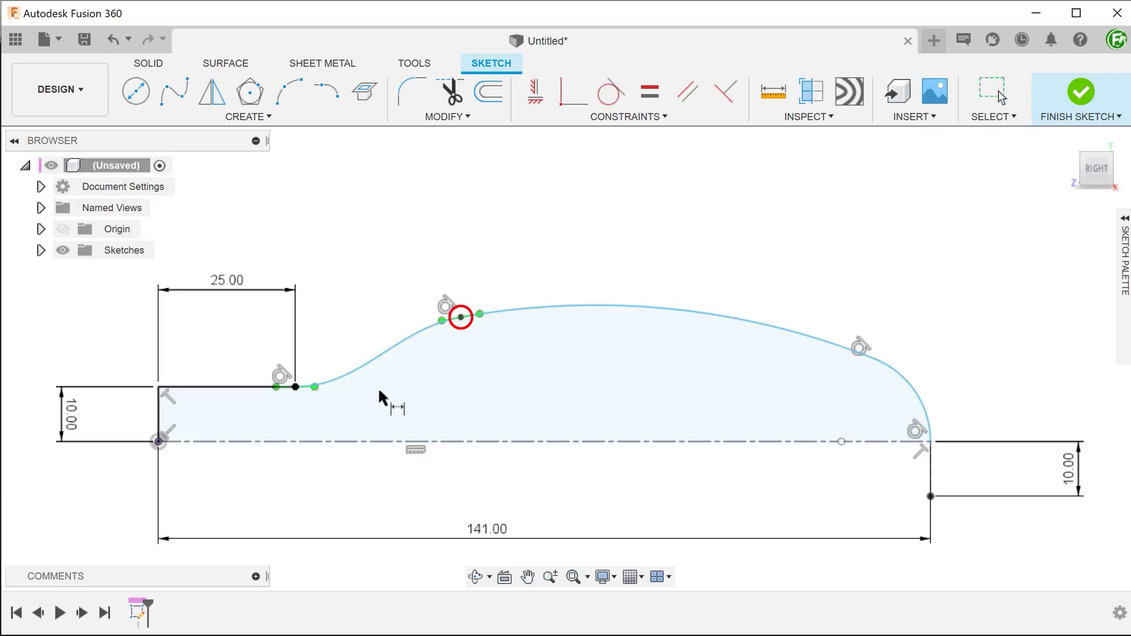
# Dimension the spline's upper point at 18 mm height and 58 mm horizontal distance
pyautogui.click(159, 440)
pyautogui.click(44, 365)
pyautogui.write('18')
pyautogui.press('Return')
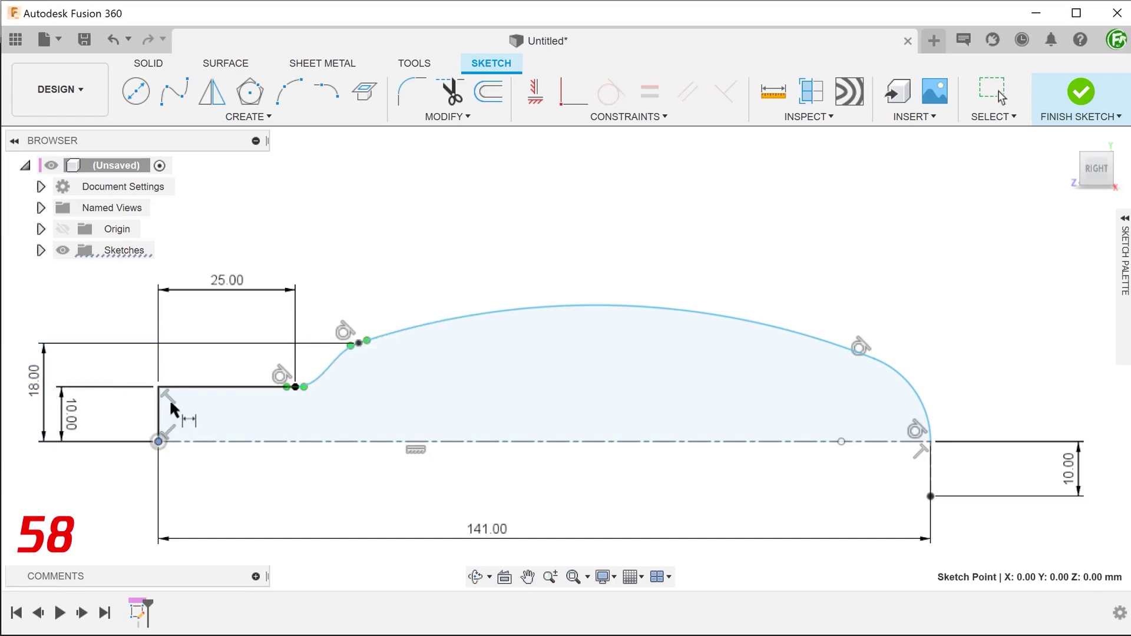
pyautogui.click(356, 345)
pyautogui.click(271, 239)
pyautogui.write('58')
pyautogui.press('Return')
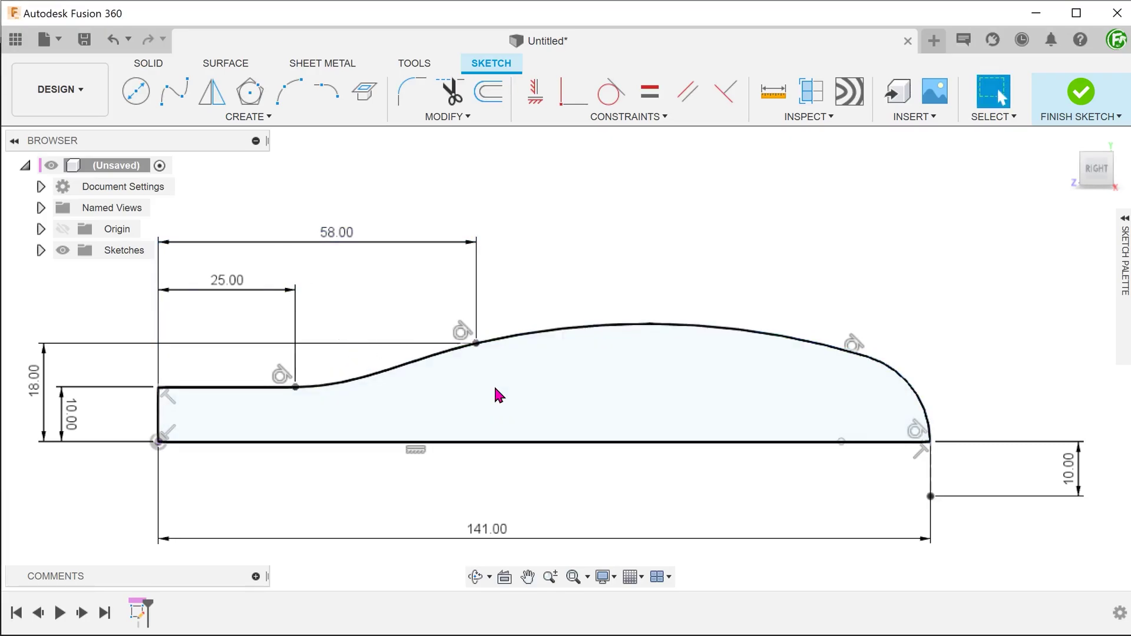
pyautogui.scroll(1, 271, 404)
pyautogui.scroll(3, 283, 404)
pyautogui.scroll(1, 322, 374)
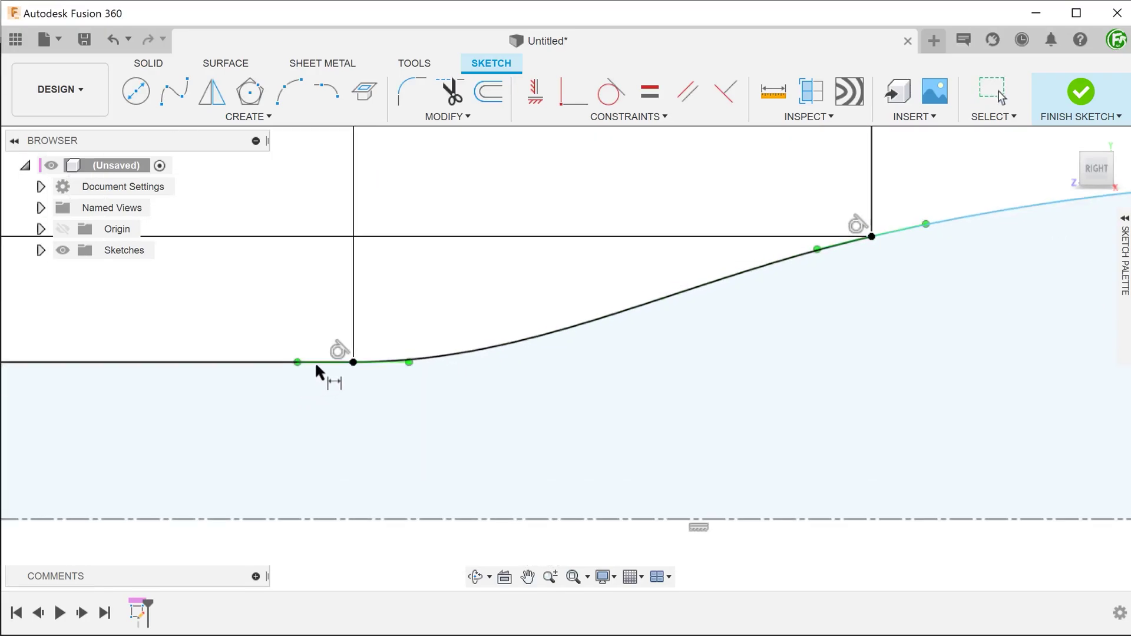
# Dimension the spline tangent handles: 9.50 mm at the flat-line joint, 8.00 mm near the arc
pyautogui.click(320, 352)
pyautogui.click(325, 317)
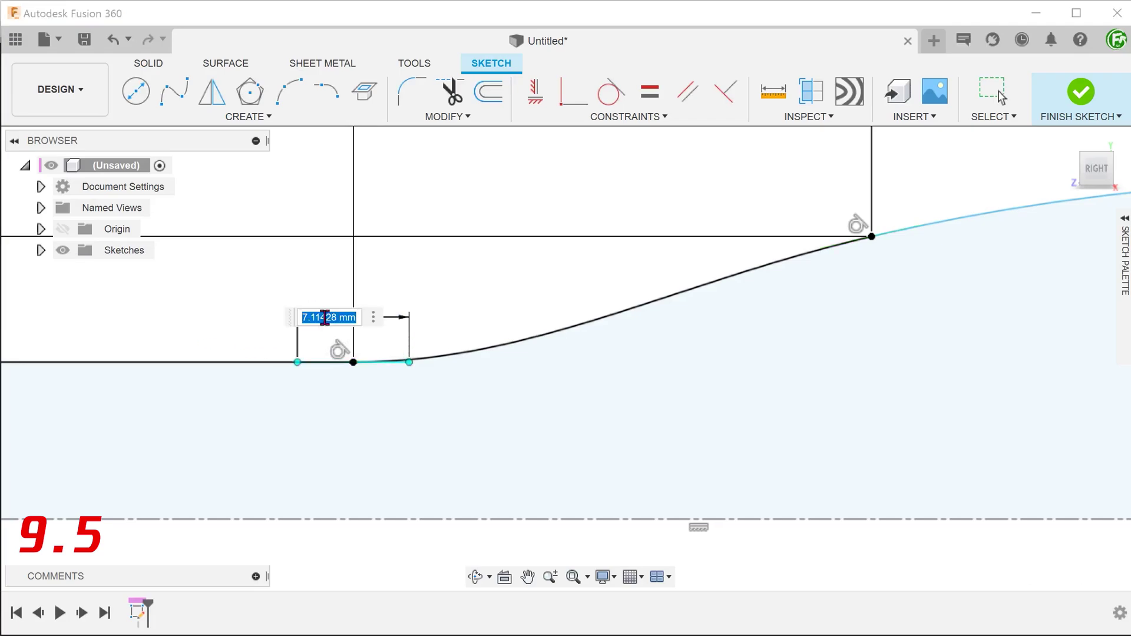
pyautogui.write('9.5')
pyautogui.press('Return')
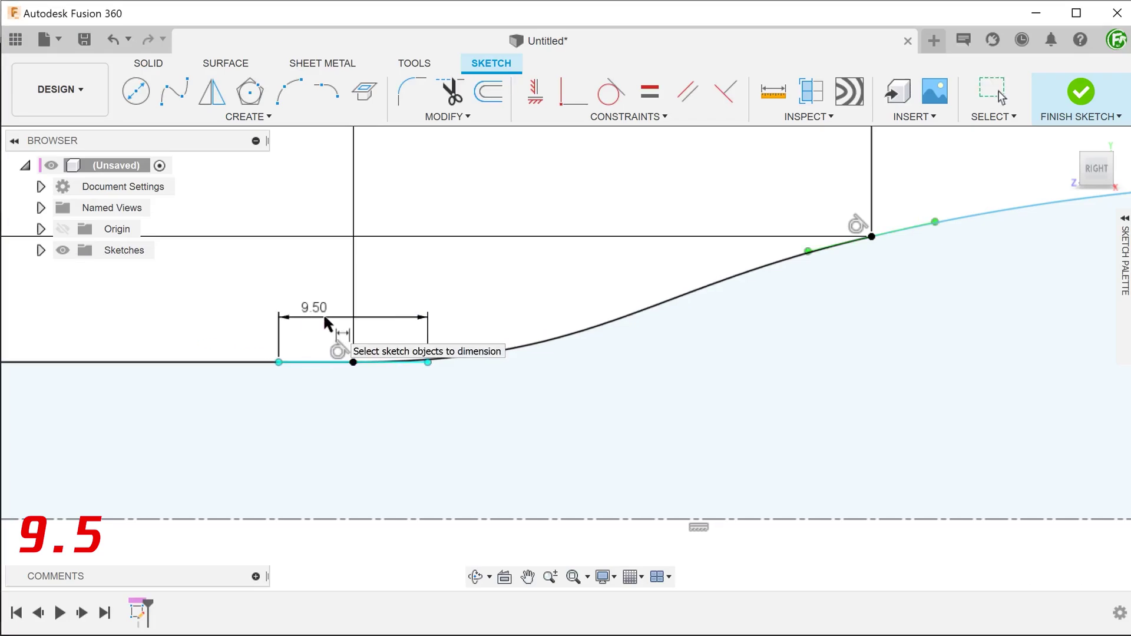
pyautogui.moveTo(339, 349); pyautogui.dragTo(356, 399)
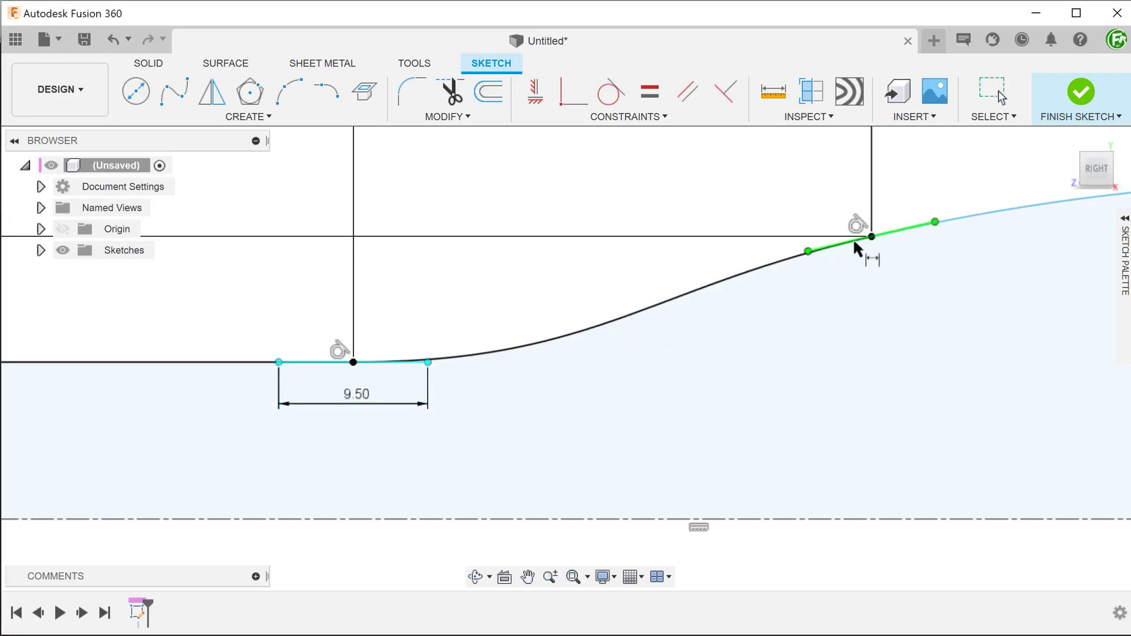
pyautogui.click(897, 228)
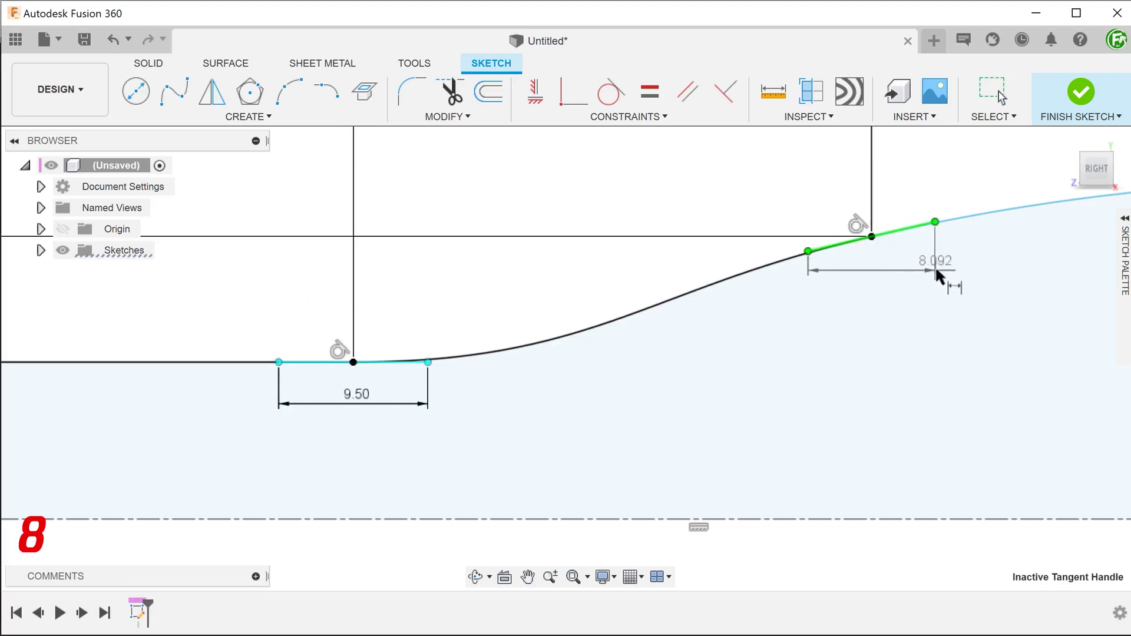
pyautogui.click(989, 265)
pyautogui.write('8')
pyautogui.press('Return')
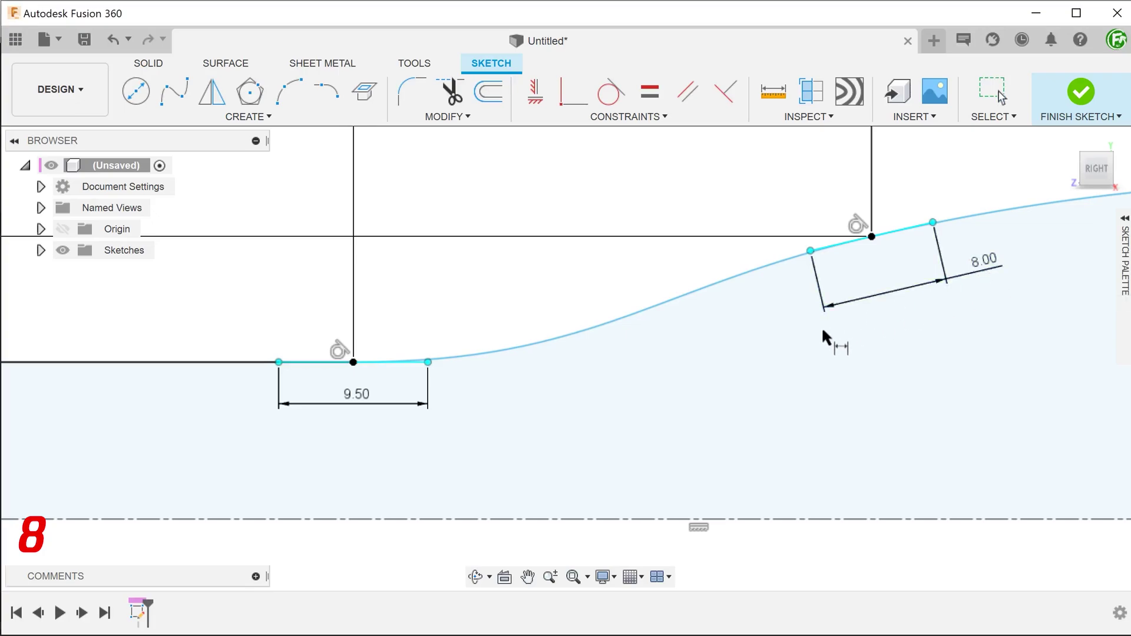
pyautogui.scroll(-2, 753, 354)
pyautogui.scroll(-3, 698, 372)
# Dimension the long top arc to R490 and the rounded end arc to R11
pyautogui.moveTo(735, 379); pyautogui.dragTo(434, 396, button='middle')
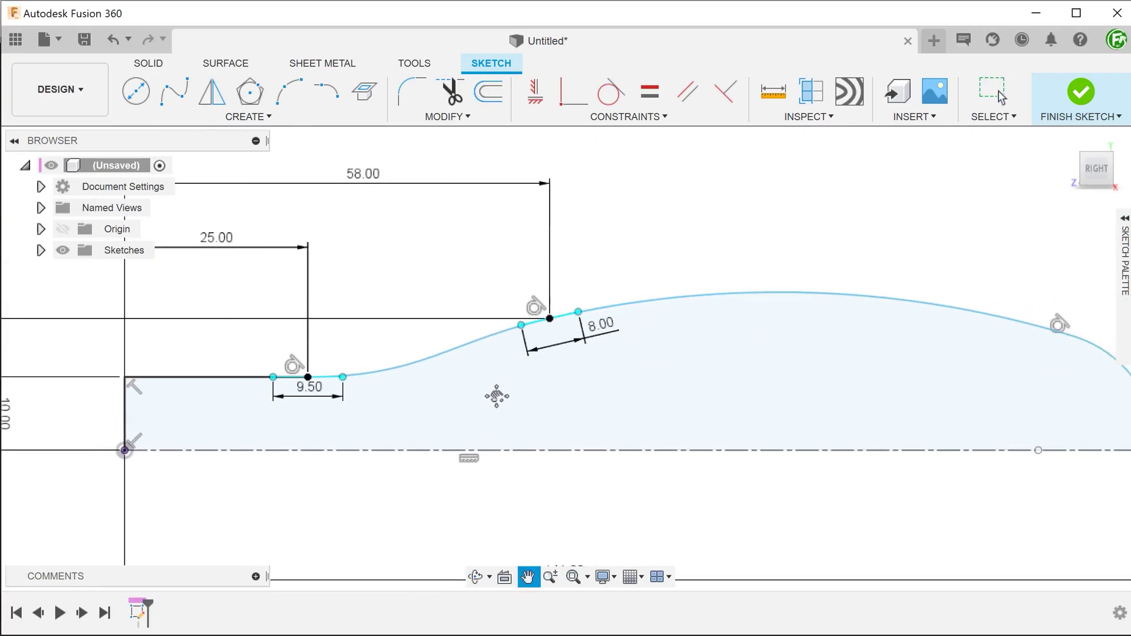
pyautogui.click(717, 293)
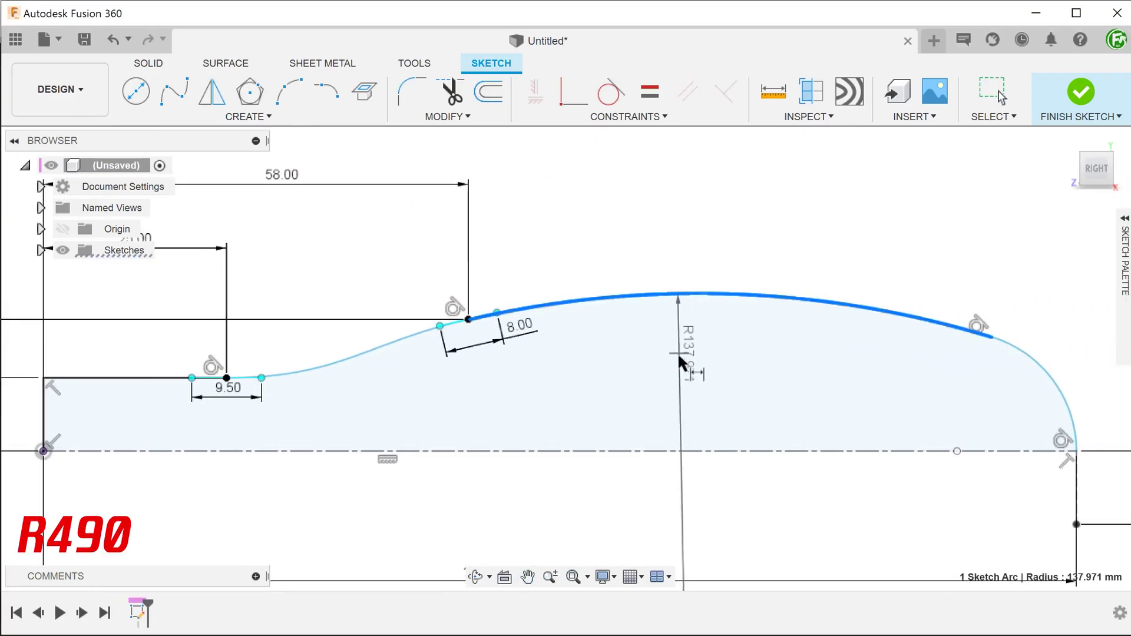
pyautogui.click(677, 358)
pyautogui.write('490')
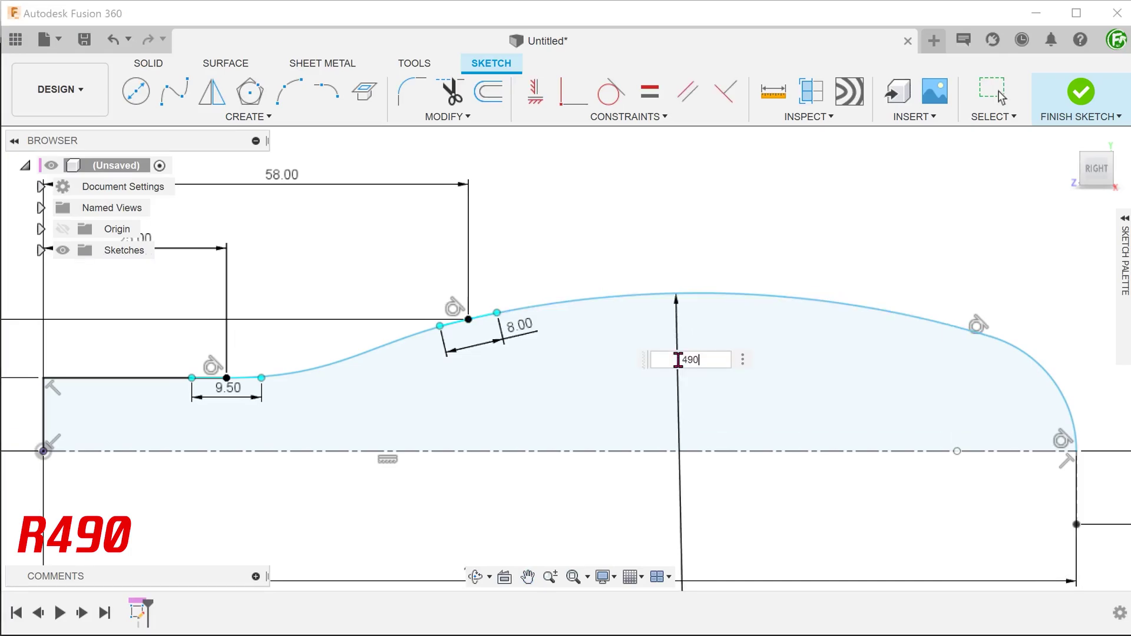
pyautogui.press('Return')
pyautogui.click(1039, 378)
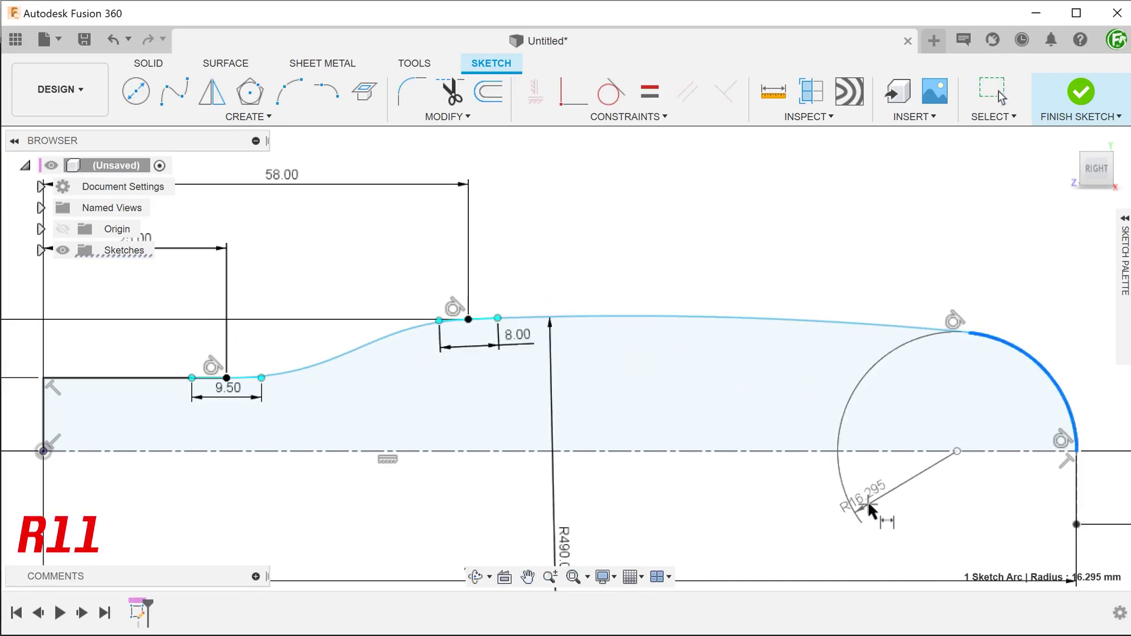
pyautogui.click(867, 500)
pyautogui.write('11')
pyautogui.press('Return')
pyautogui.scroll(-2, 869, 500)
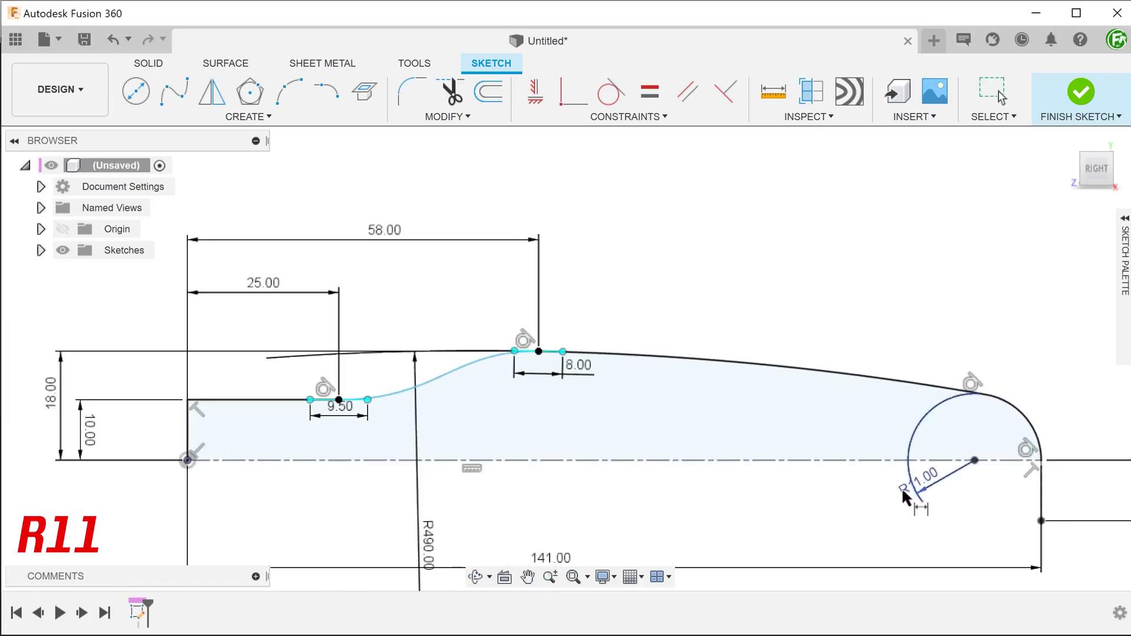
pyautogui.moveTo(903, 491); pyautogui.dragTo(1026, 363)
pyautogui.press('Escape')
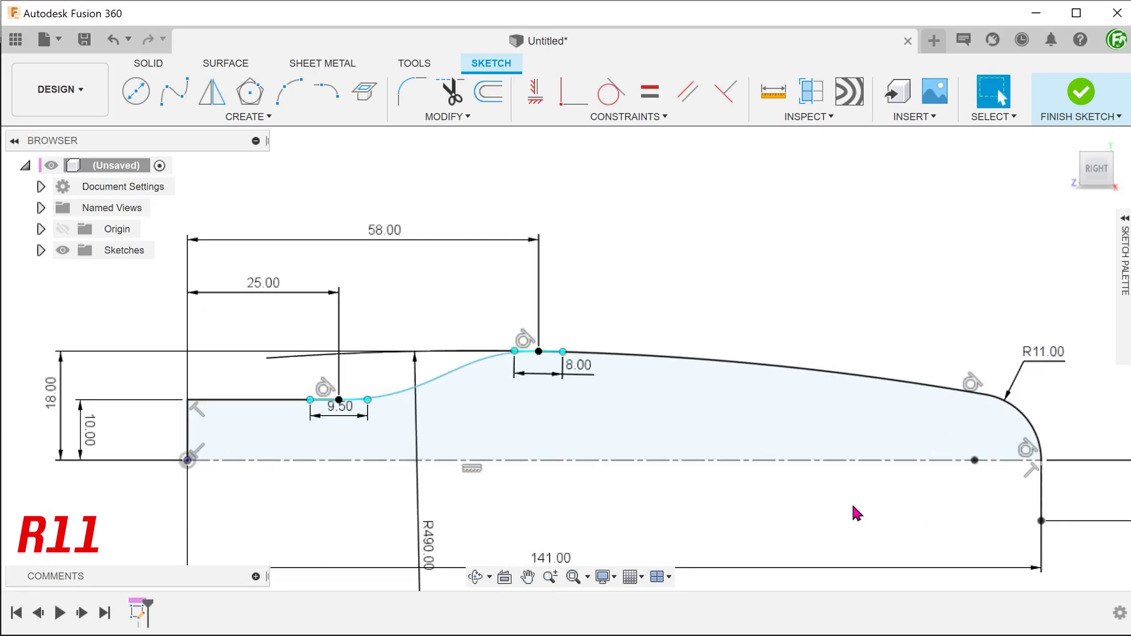
# Finish the sketch and revolve the profile 360° around the centerline into a solid body
pyautogui.click(1080, 92)
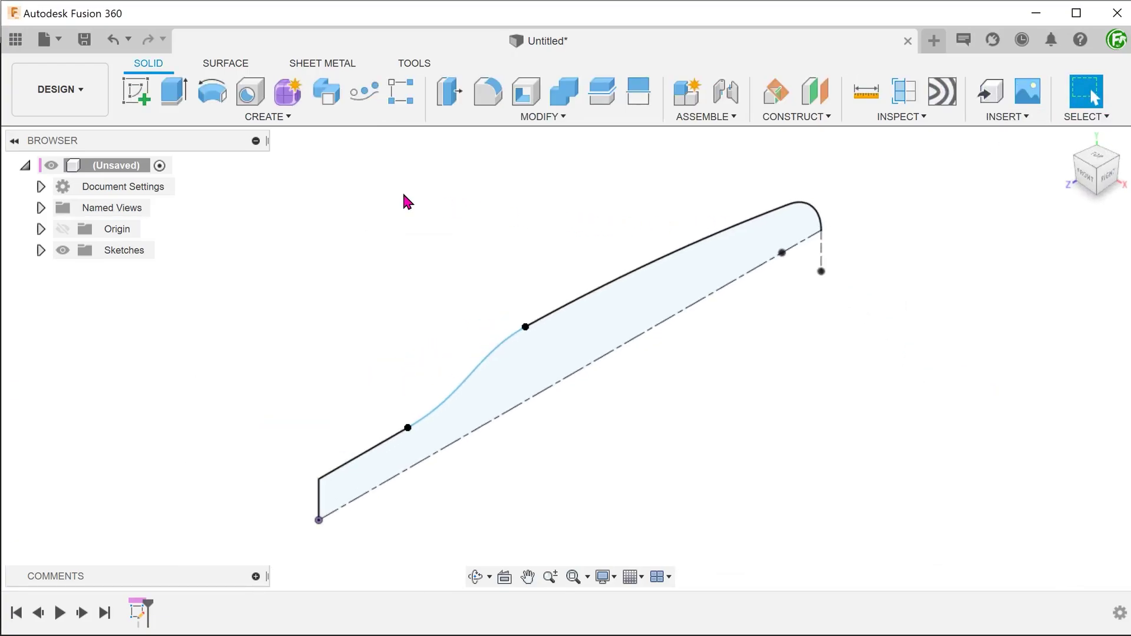
pyautogui.click(212, 93)
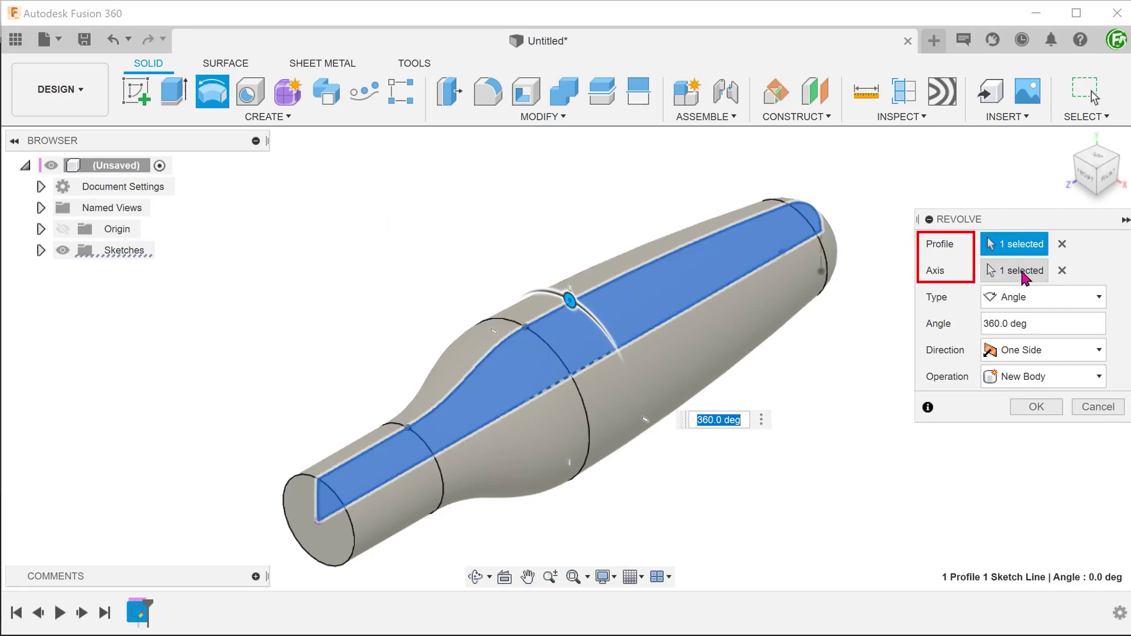
pyautogui.click(1036, 406)
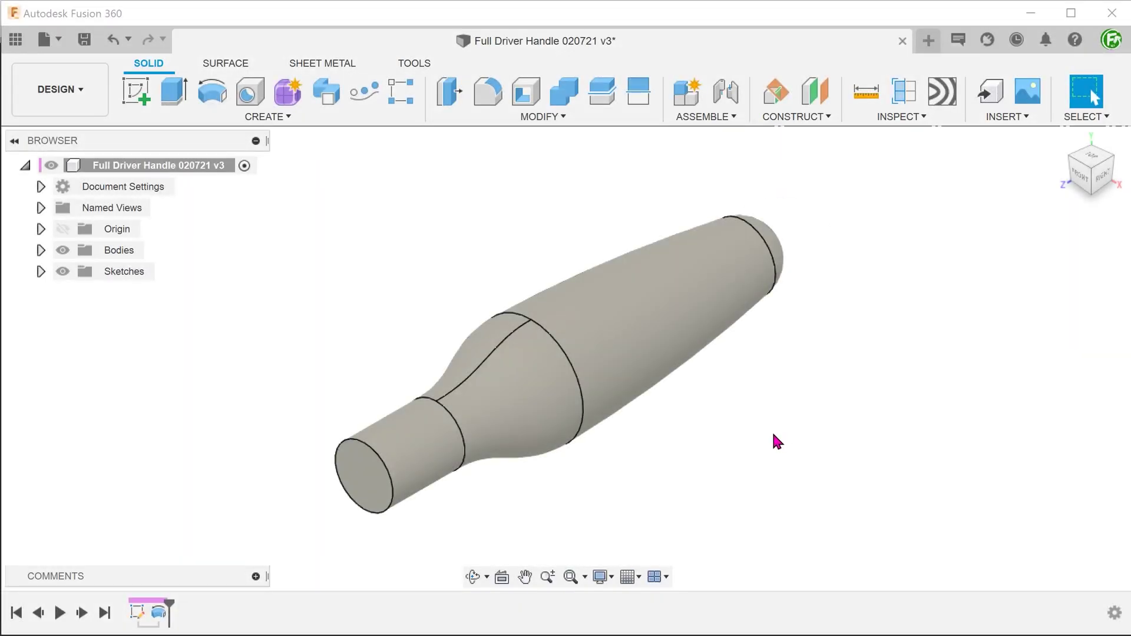
# Draw a 27 mm center-diameter circle at the centre point of the handle's narrow end face
pyautogui.rightClick(371, 477)
pyautogui.moveTo(385, 537)
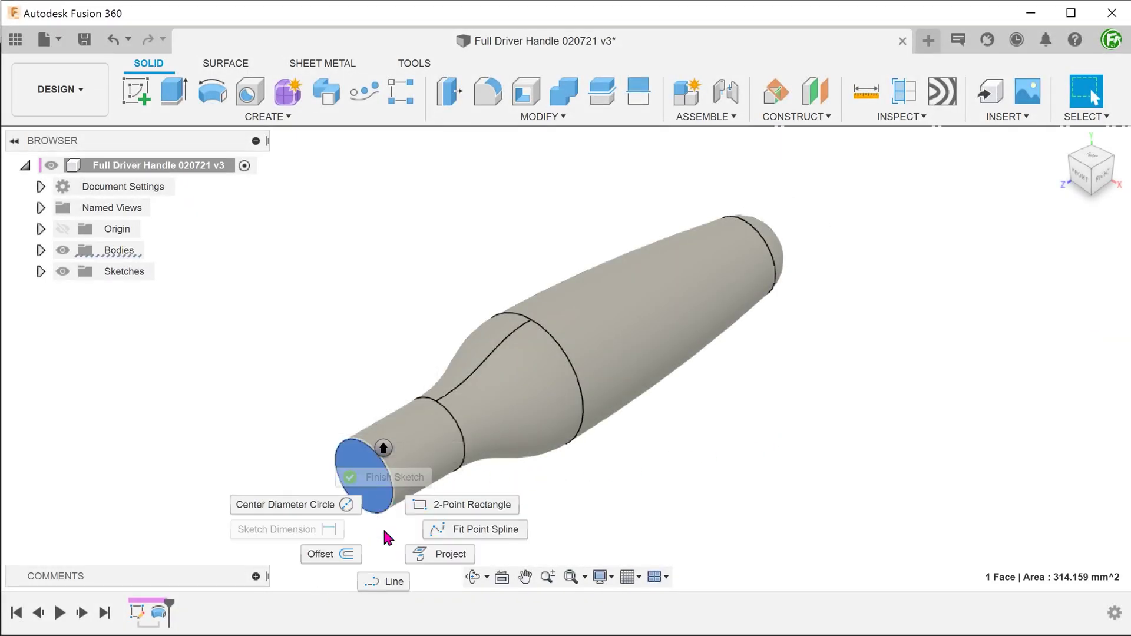
pyautogui.click(266, 514)
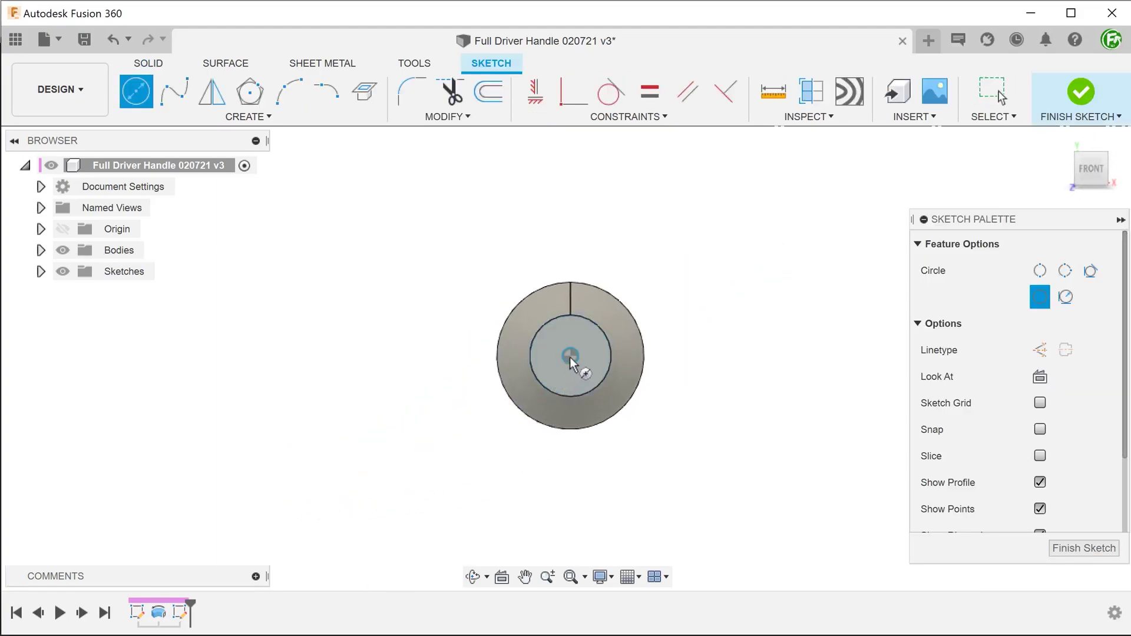
pyautogui.click(570, 356)
pyautogui.write('7')
pyautogui.press('Return')
pyautogui.press('Escape')
pyautogui.press('e')
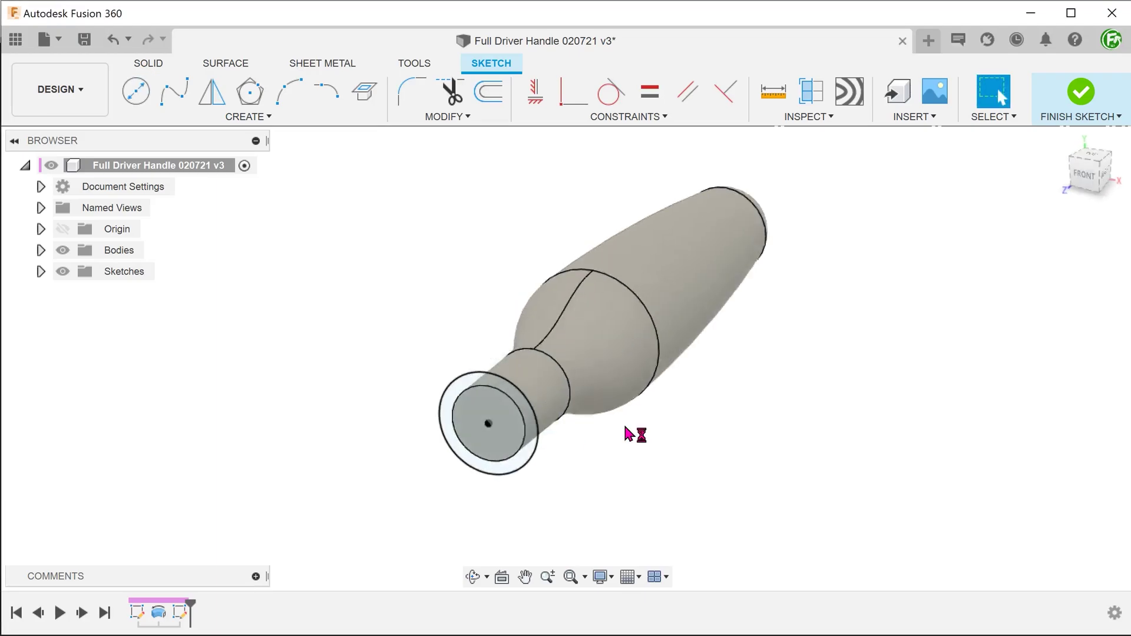
# Window-select all the sketch profiles on the handle's end face for the extrusion
pyautogui.moveTo(257, 406); pyautogui.dragTo(440, 541)
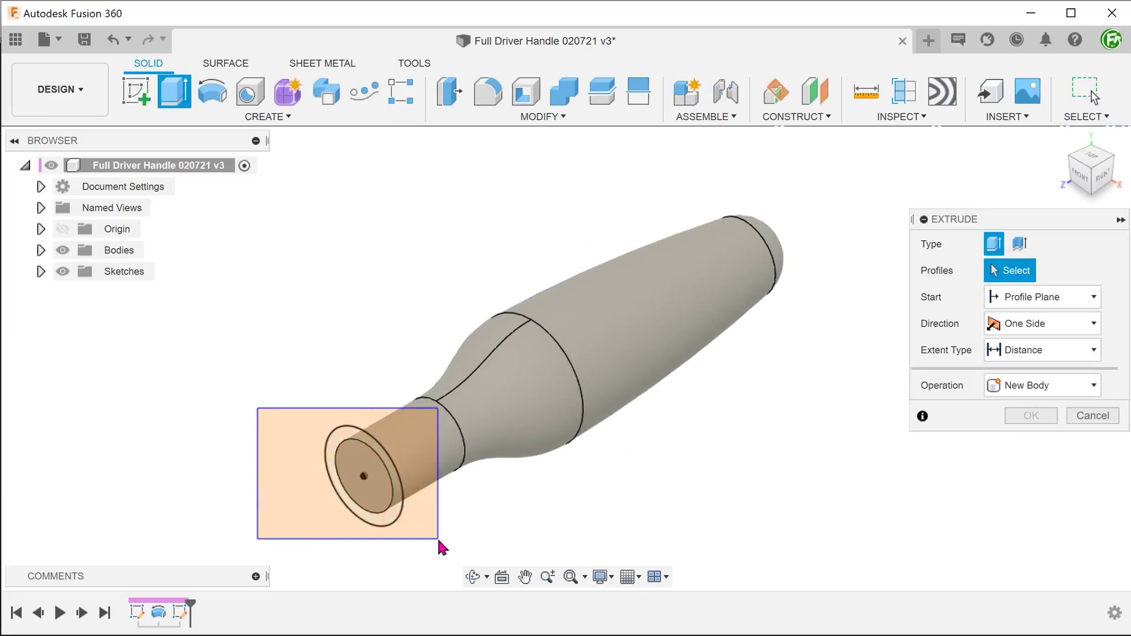
pyautogui.write('5')
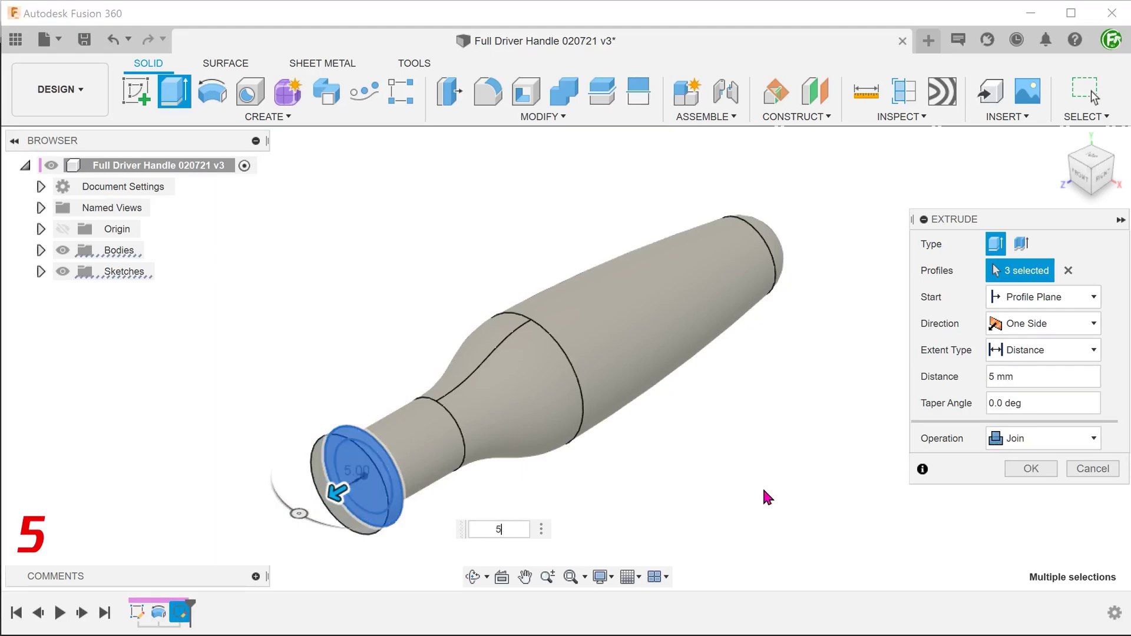
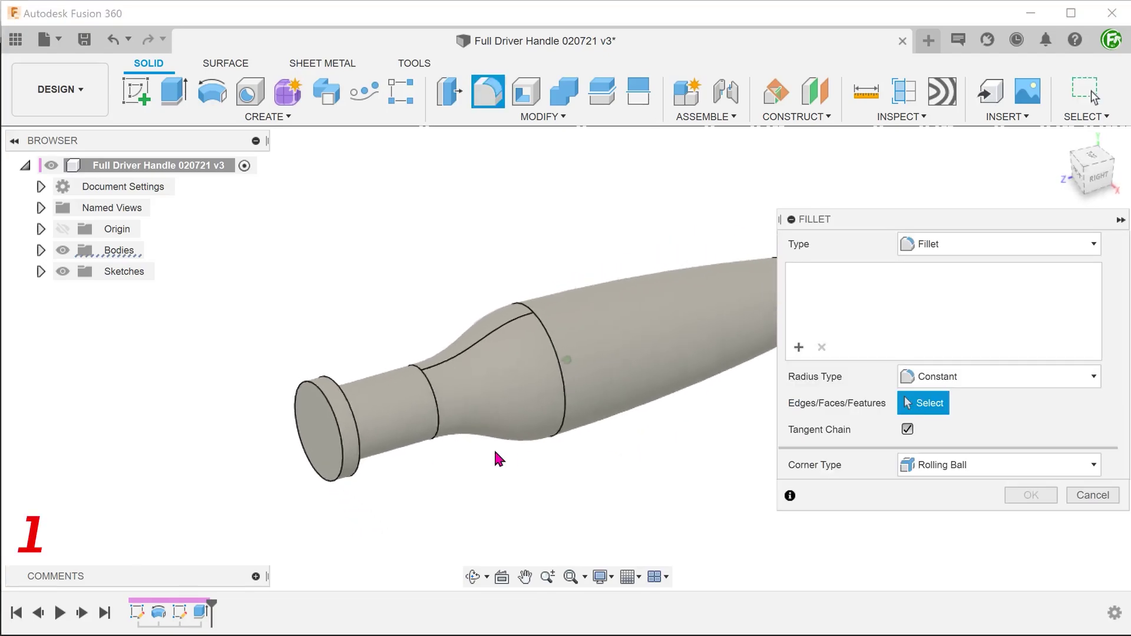
# Fillet both end-cap edges at 1 mm and add a second 3 mm set on the end edge
pyautogui.click(316, 433)
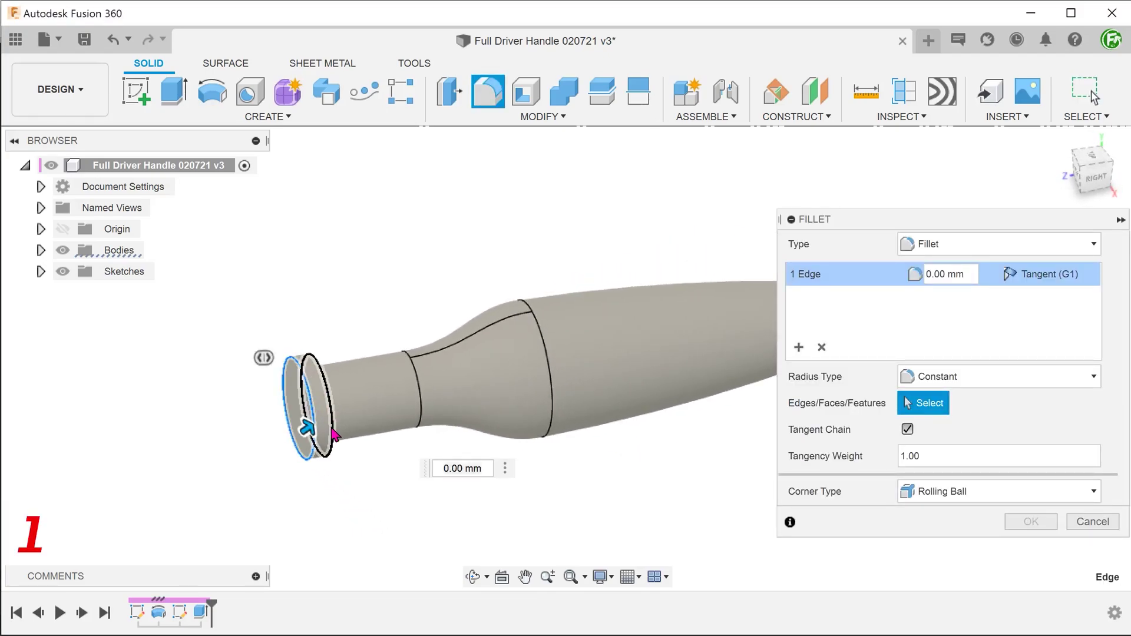
pyautogui.click(297, 455)
pyautogui.scroll(2, 266, 491)
pyautogui.write('1')
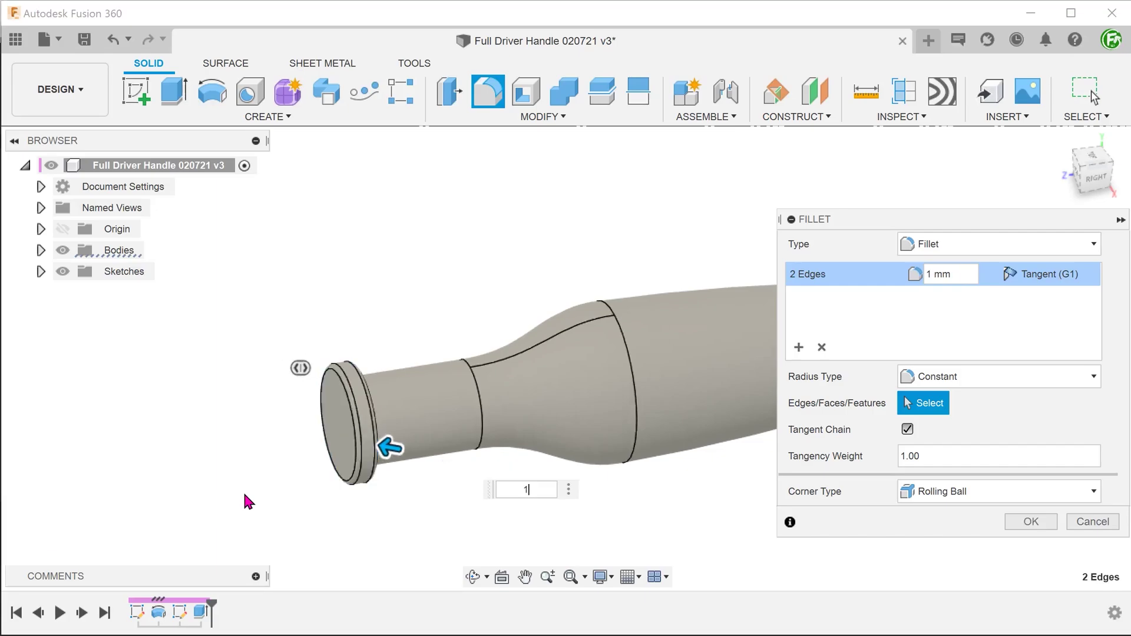
pyautogui.click(799, 350)
pyautogui.moveTo(503, 371)
pyautogui.keyDown('shift'); pyautogui.mouseDown(button='middle')
pyautogui.moveTo(233, 397)
pyautogui.moveTo(326, 389)
pyautogui.mouseUp(button='middle'); pyautogui.keyUp('shift')
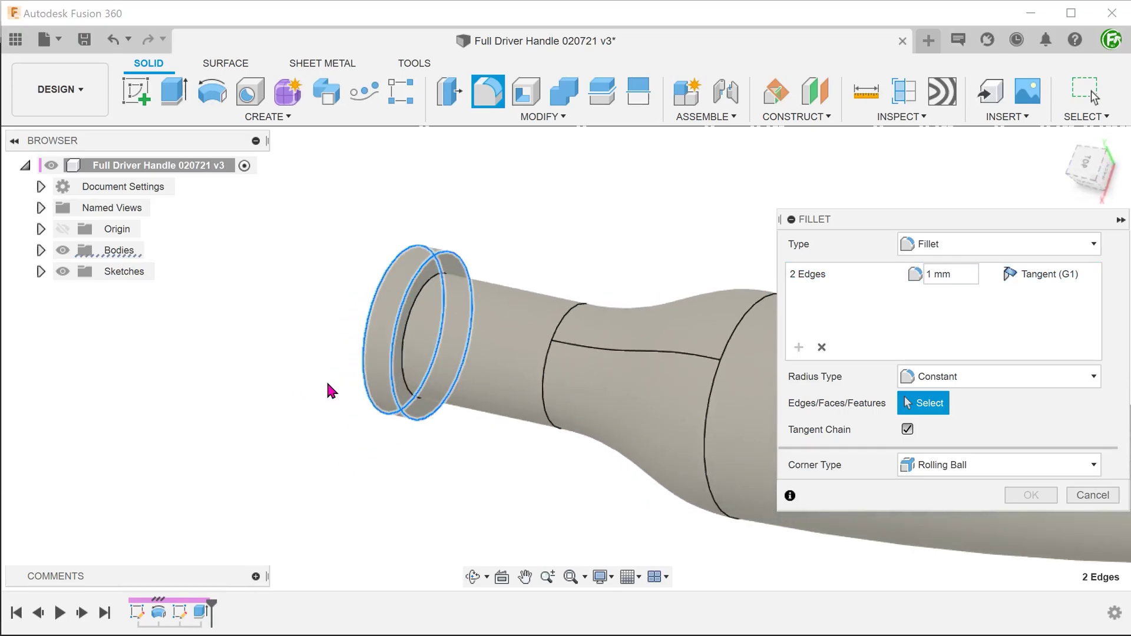
pyautogui.click(406, 371)
pyautogui.write('3')
pyautogui.press('Return')
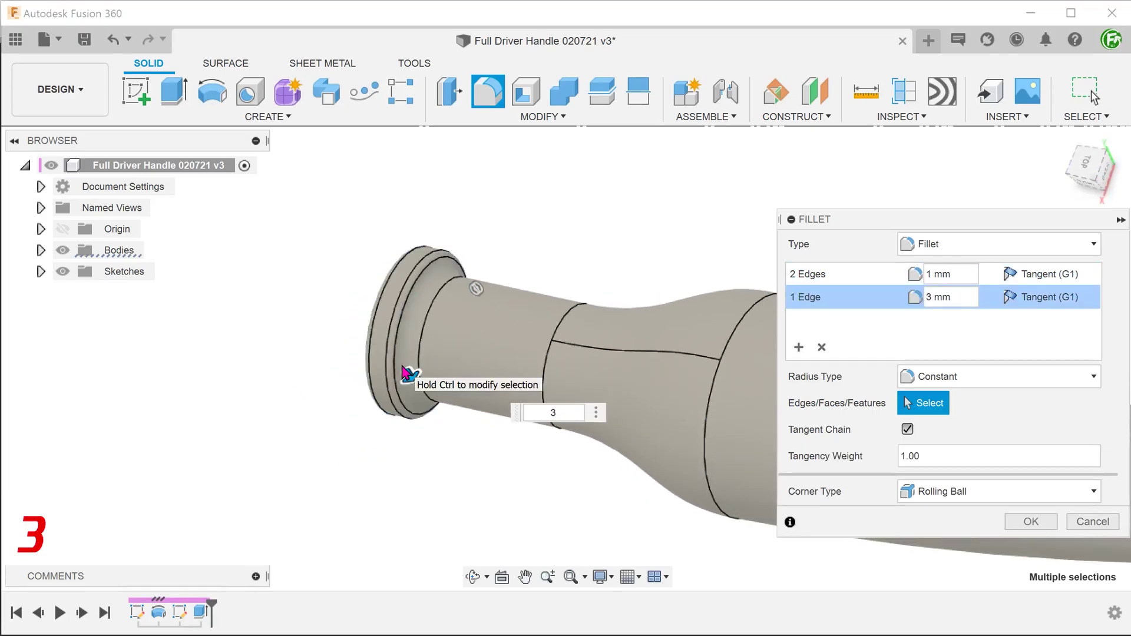
pyautogui.click(1018, 525)
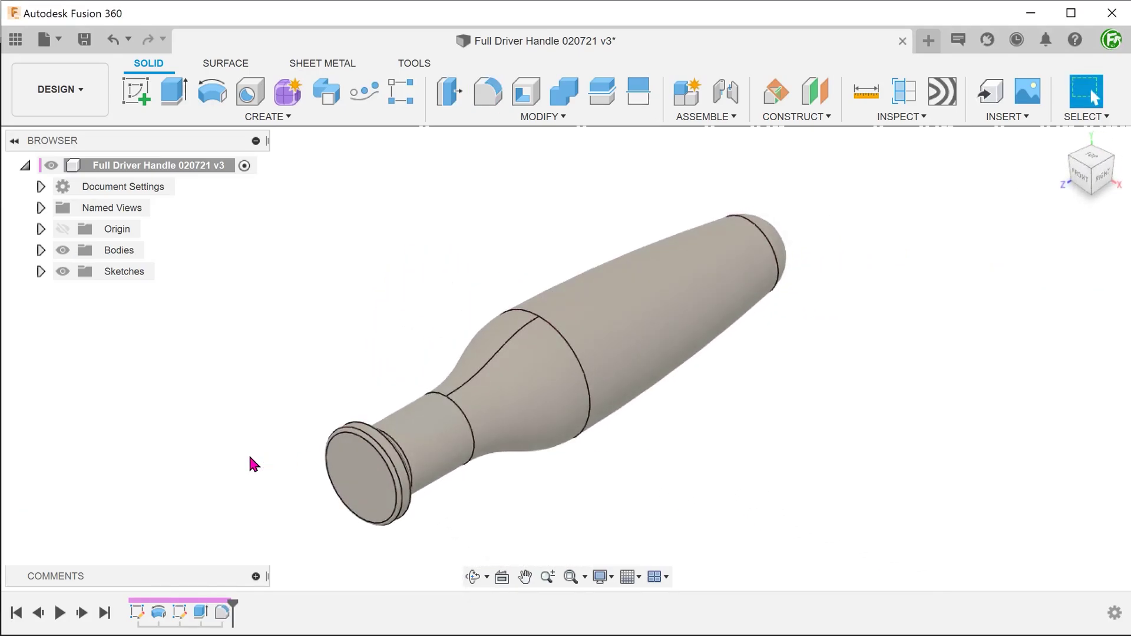
# Start a new sketch on the side origin plane
pyautogui.rightClick(239, 422)
pyautogui.click(228, 306)
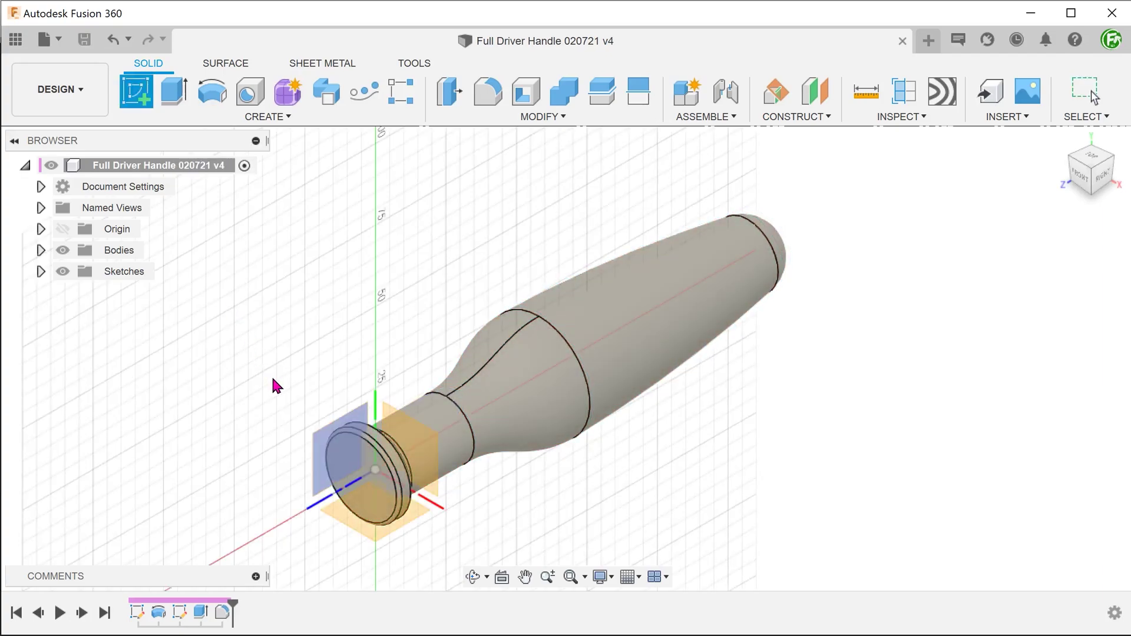
pyautogui.click(319, 452)
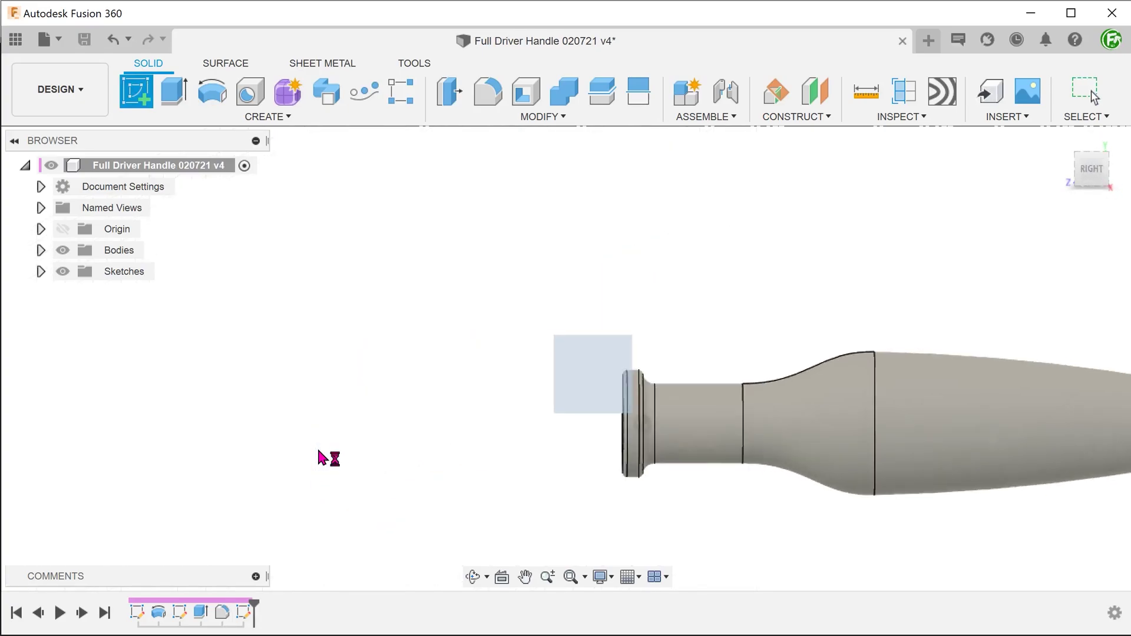
pyautogui.keyDown('shift'); pyautogui.moveTo(318, 458); pyautogui.dragTo(270, 473, button='middle'); pyautogui.keyUp('shift')
# Intersect the neck and flared faces into the sketch, checking the curves with Bodies hidden
pyautogui.click(235, 118)
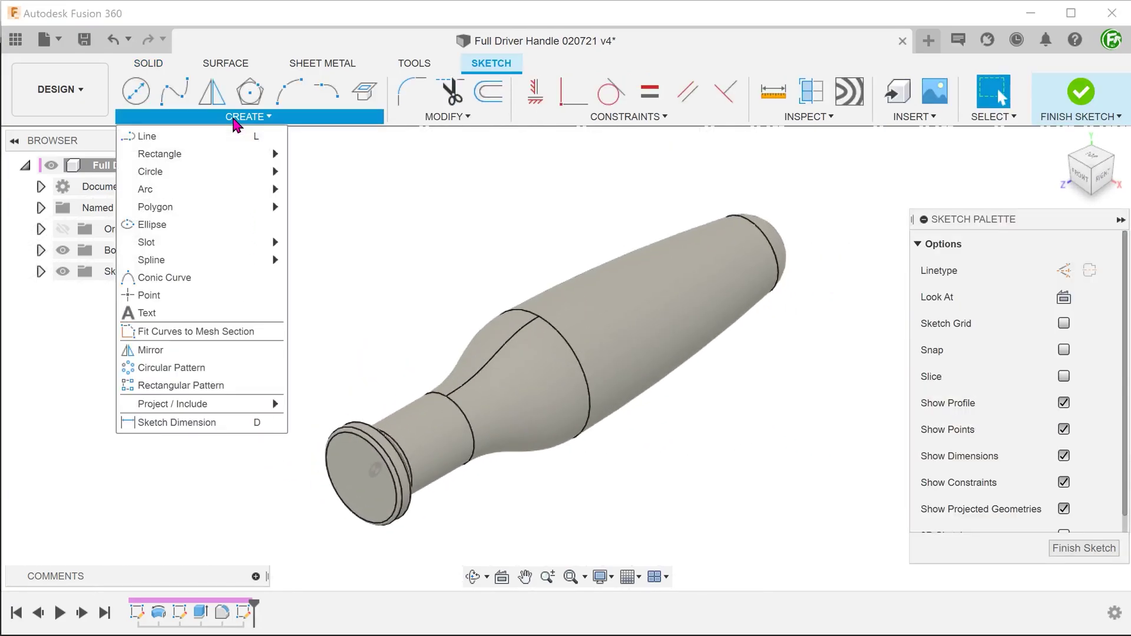
pyautogui.moveTo(173, 404)
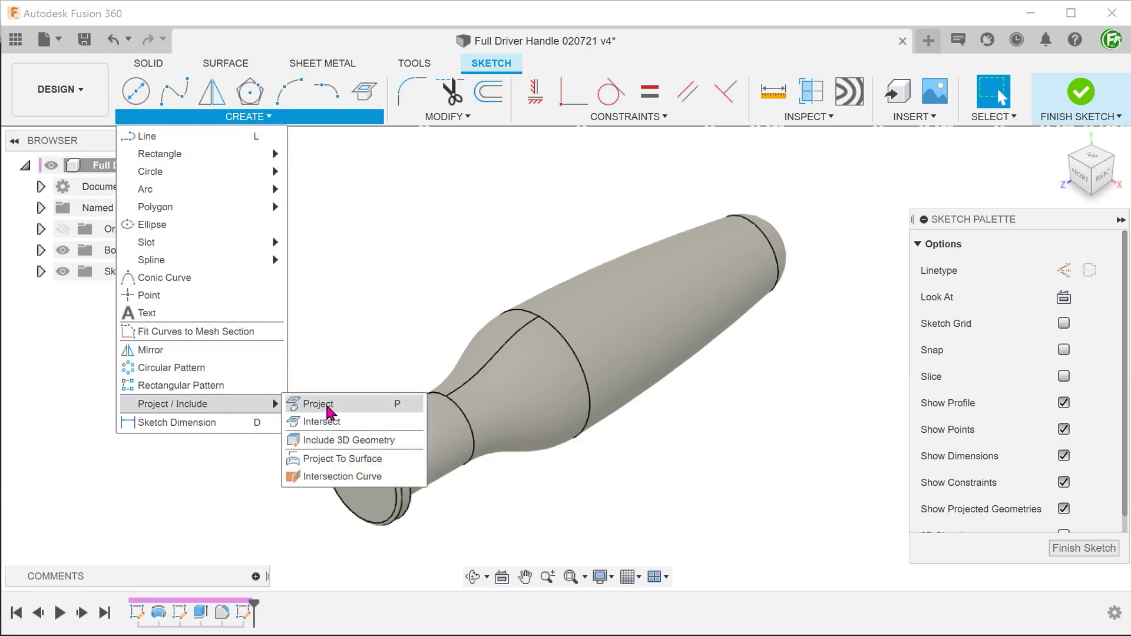
pyautogui.click(371, 431)
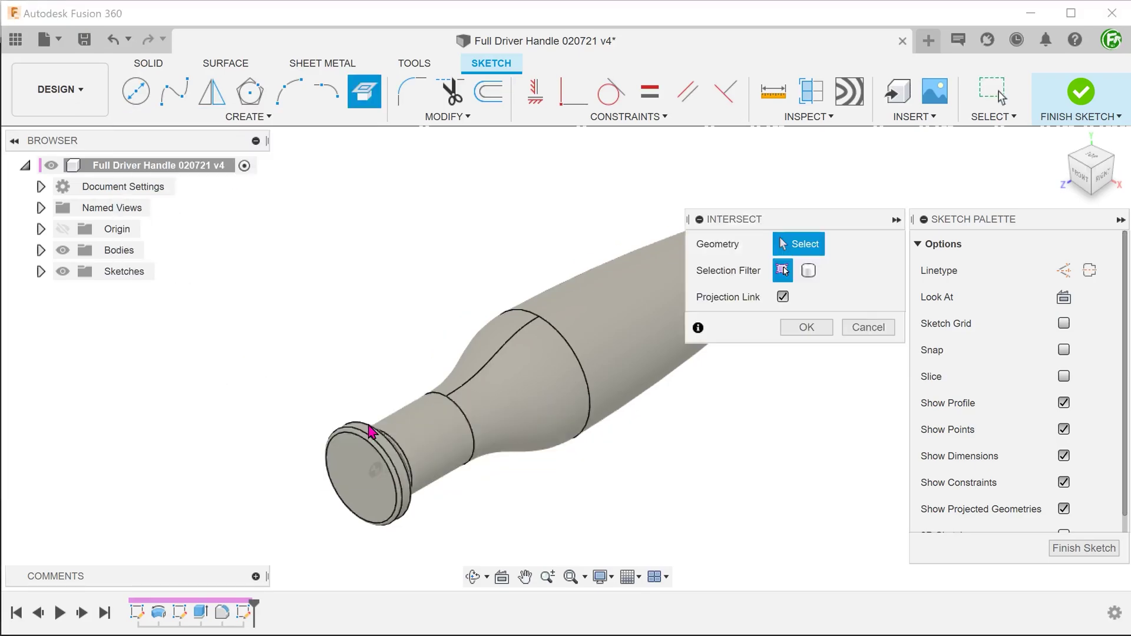
pyautogui.scroll(3, 538, 462)
pyautogui.scroll(3, 417, 455)
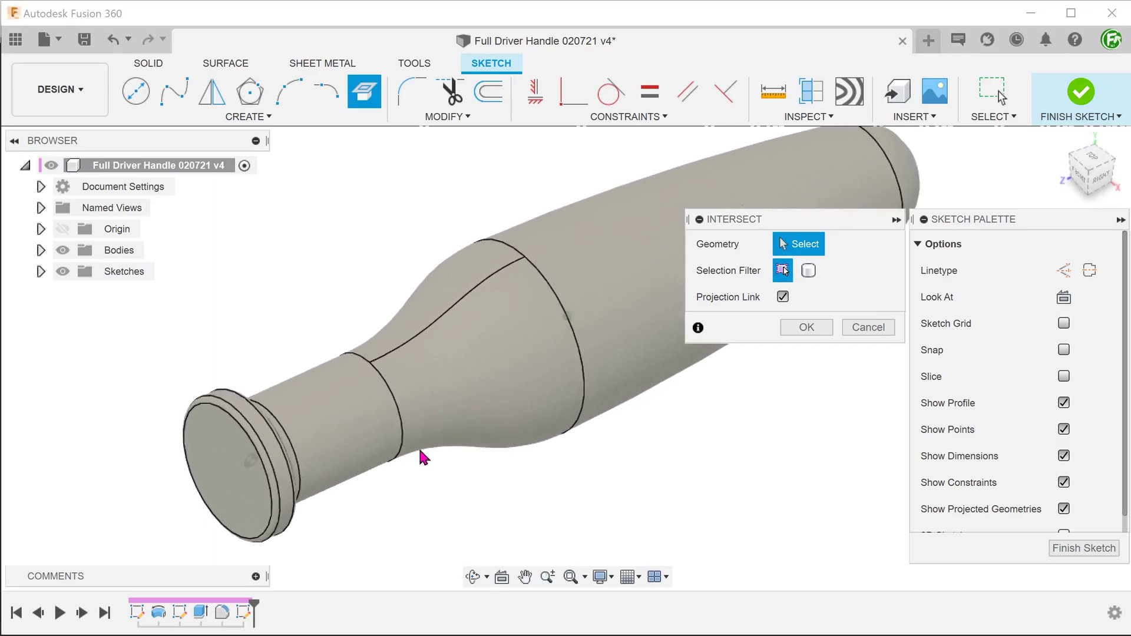
pyautogui.click(349, 409)
pyautogui.click(434, 374)
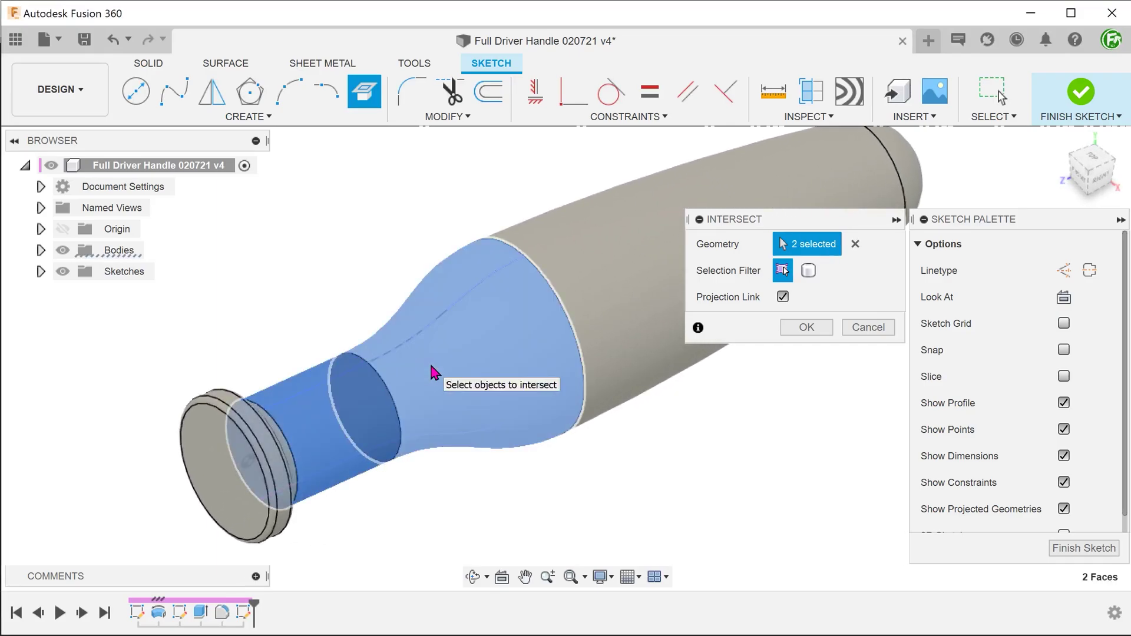
pyautogui.click(804, 327)
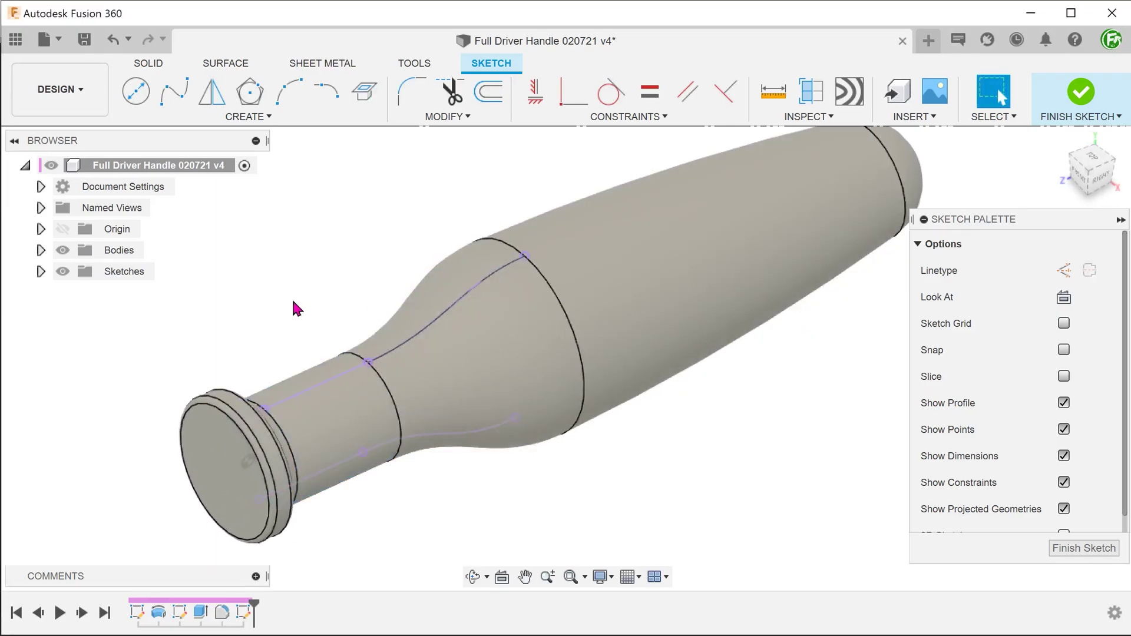
pyautogui.click(64, 251)
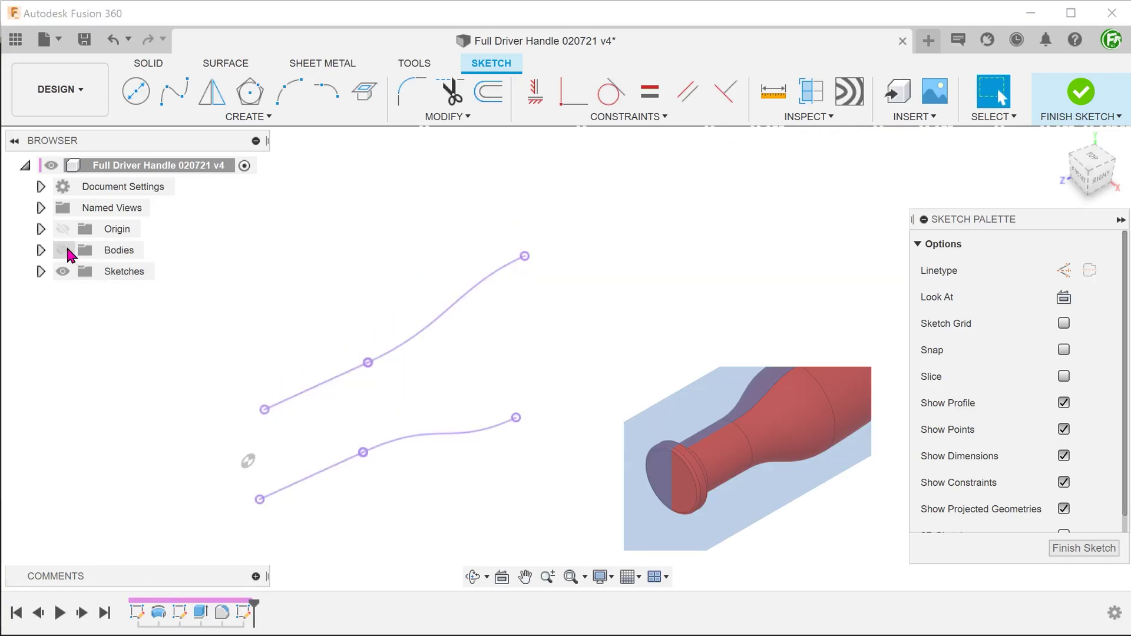
pyautogui.click(64, 251)
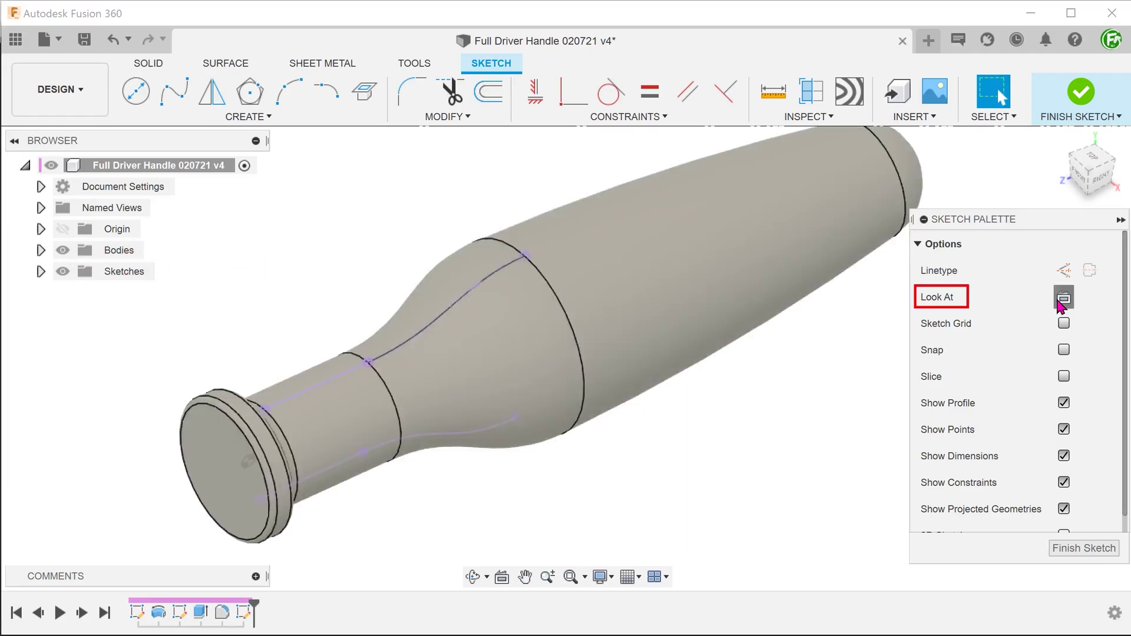
# Draw a three-point arc across the neck in plan view, with the body hidden and origin shown
pyautogui.click(1063, 299)
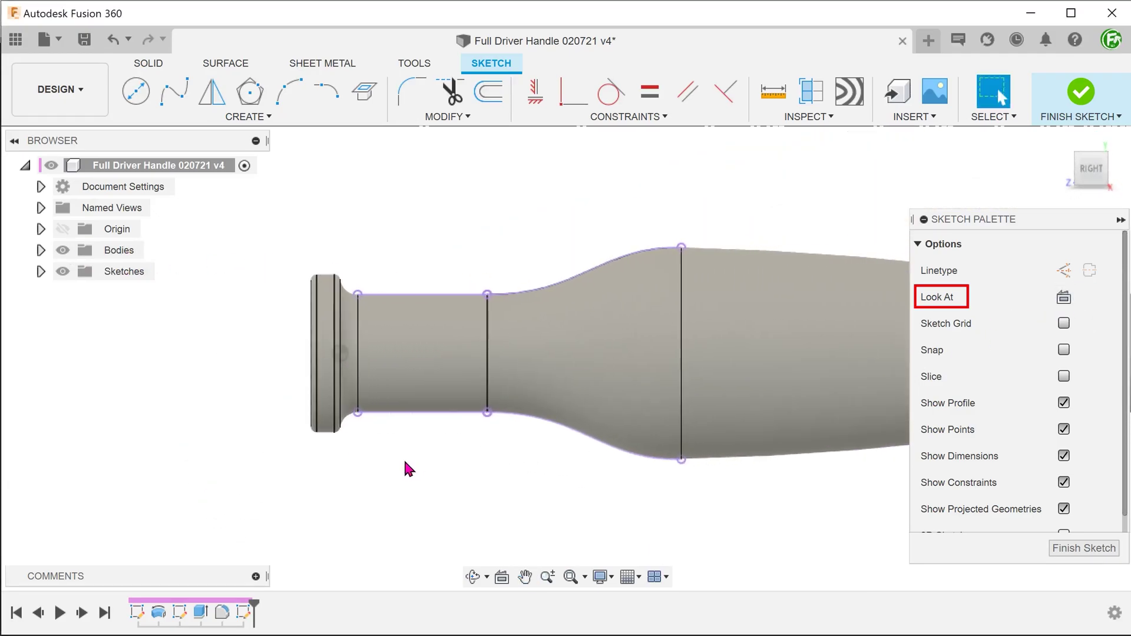
pyautogui.scroll(2, 247, 300)
pyautogui.moveTo(270, 256); pyautogui.dragTo(218, 228, button='middle')
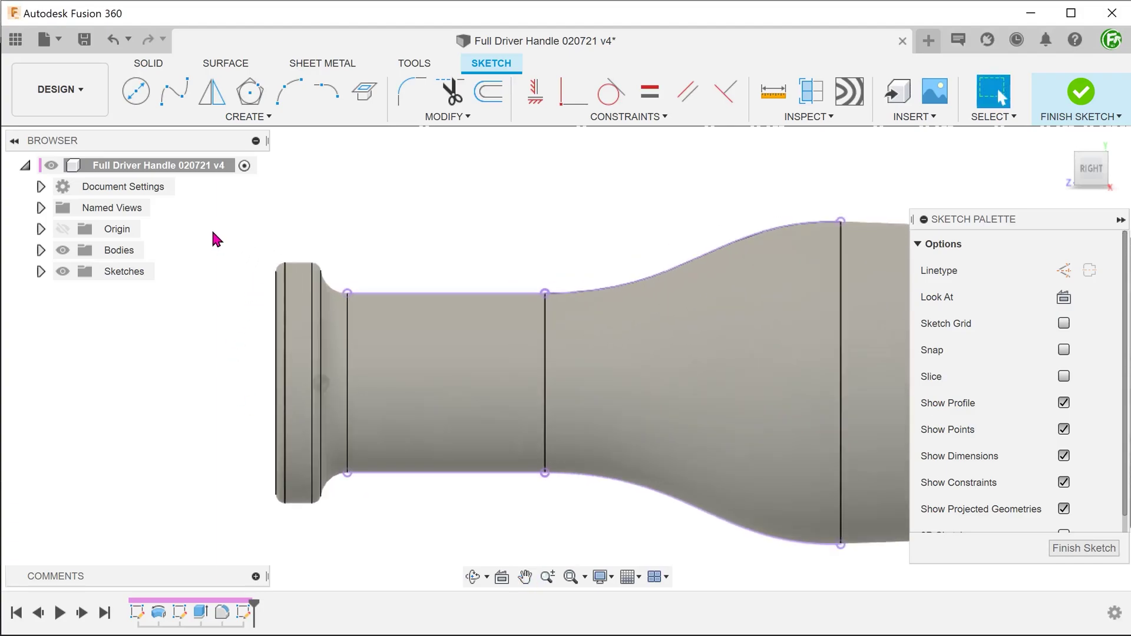
pyautogui.click(61, 250)
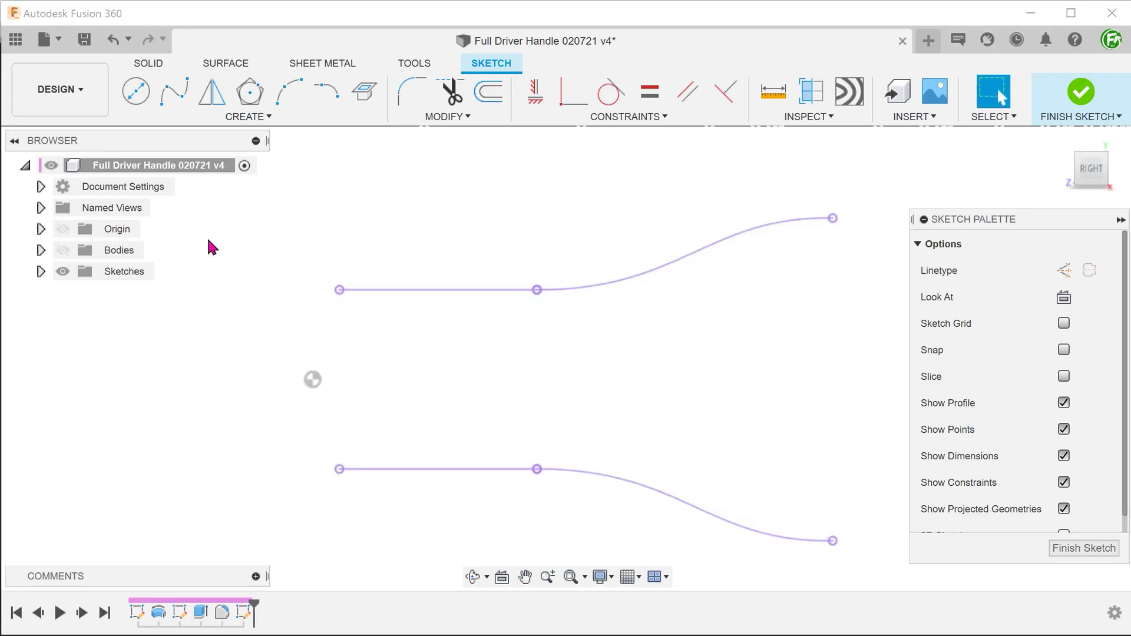
pyautogui.click(288, 96)
pyautogui.click(410, 290)
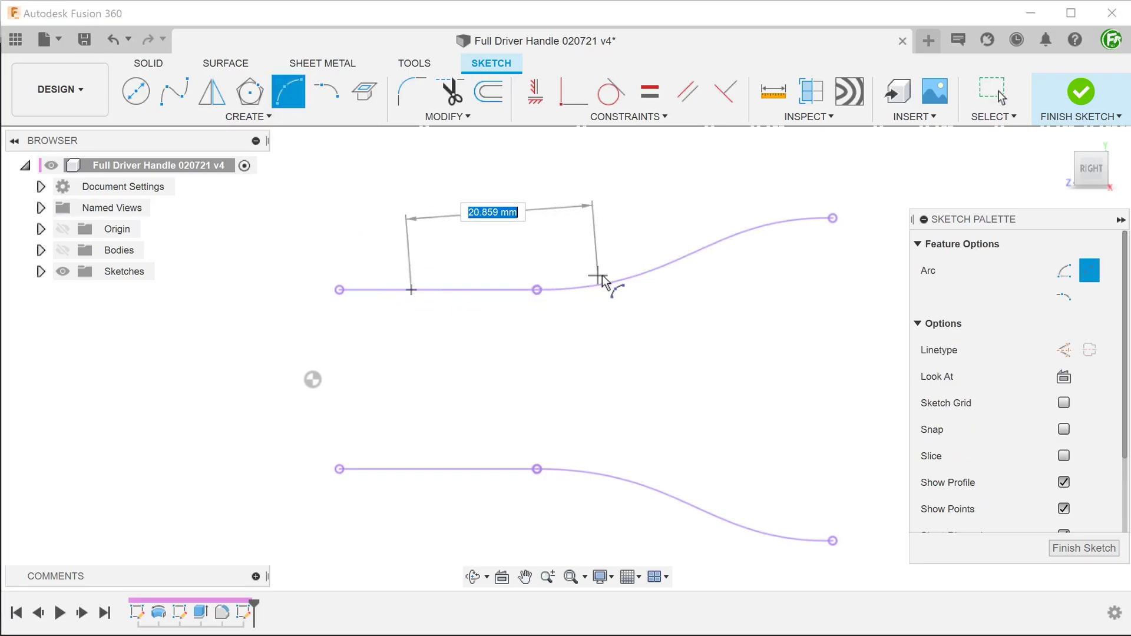
pyautogui.click(634, 277)
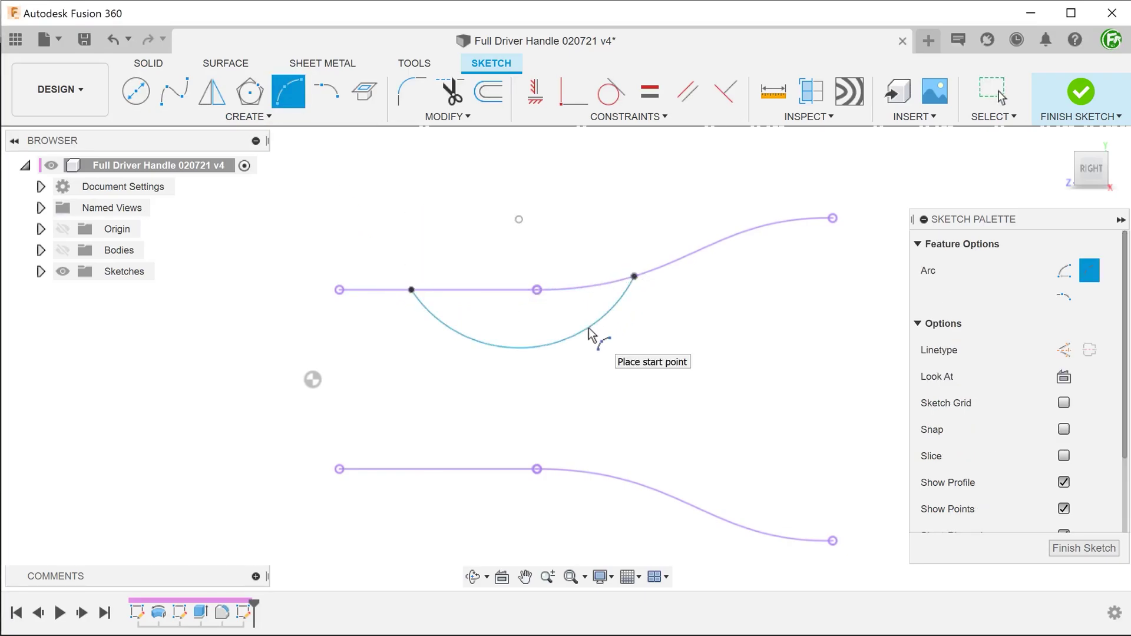
pyautogui.click(63, 229)
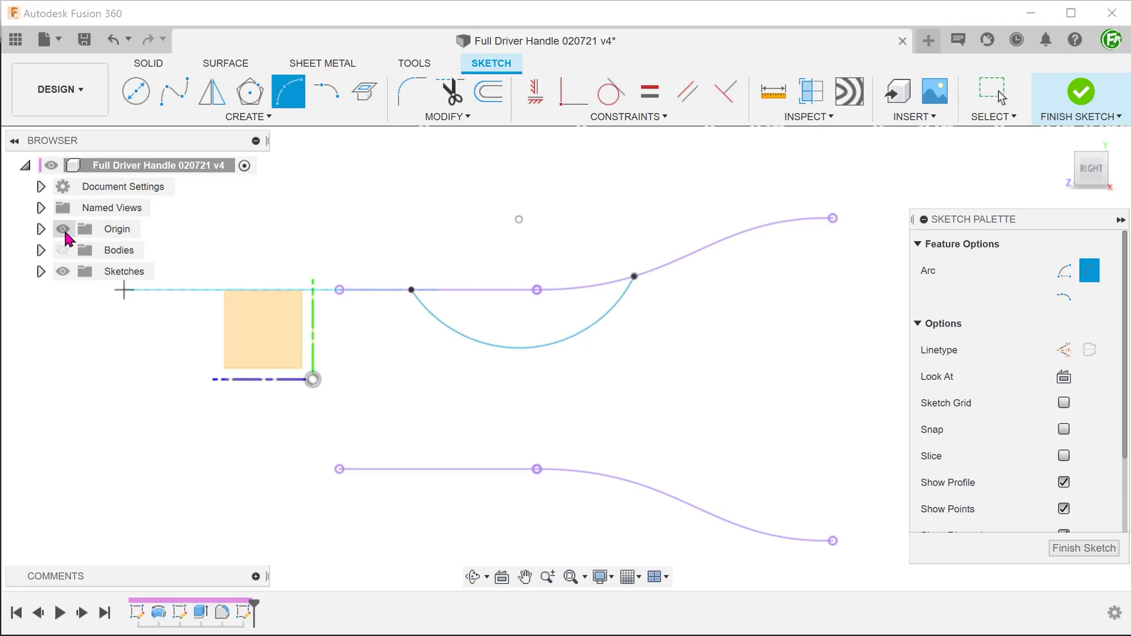
pyautogui.press('Escape')
# Dimension the arc's left end 5 mm from the origin and its width 28.2 mm
pyautogui.click(314, 380)
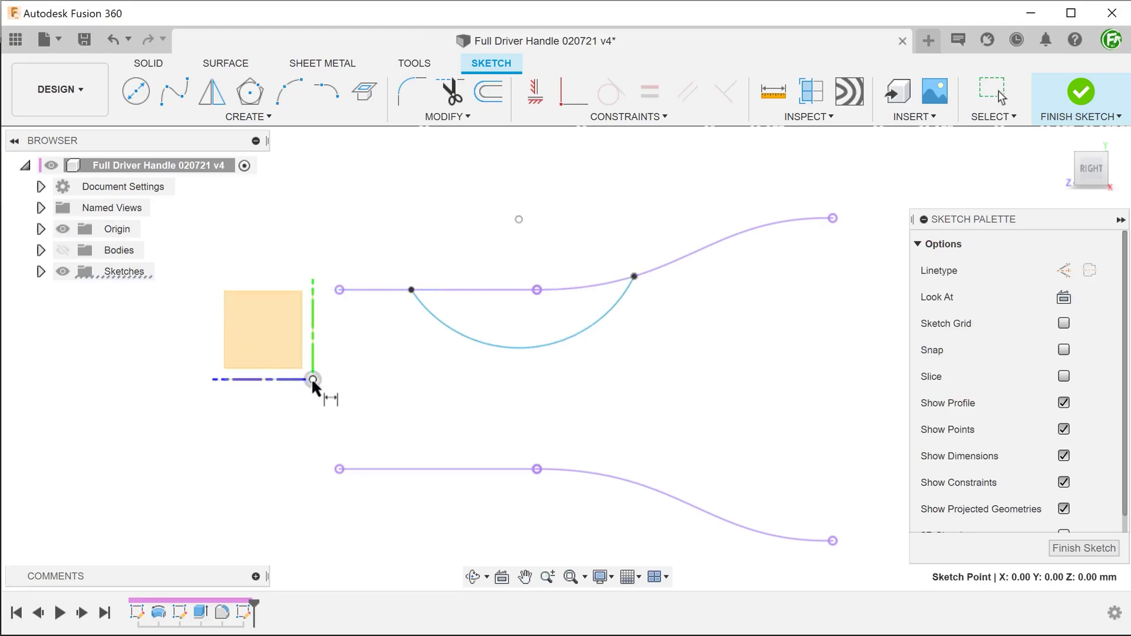
pyautogui.click(411, 290)
pyautogui.click(358, 240)
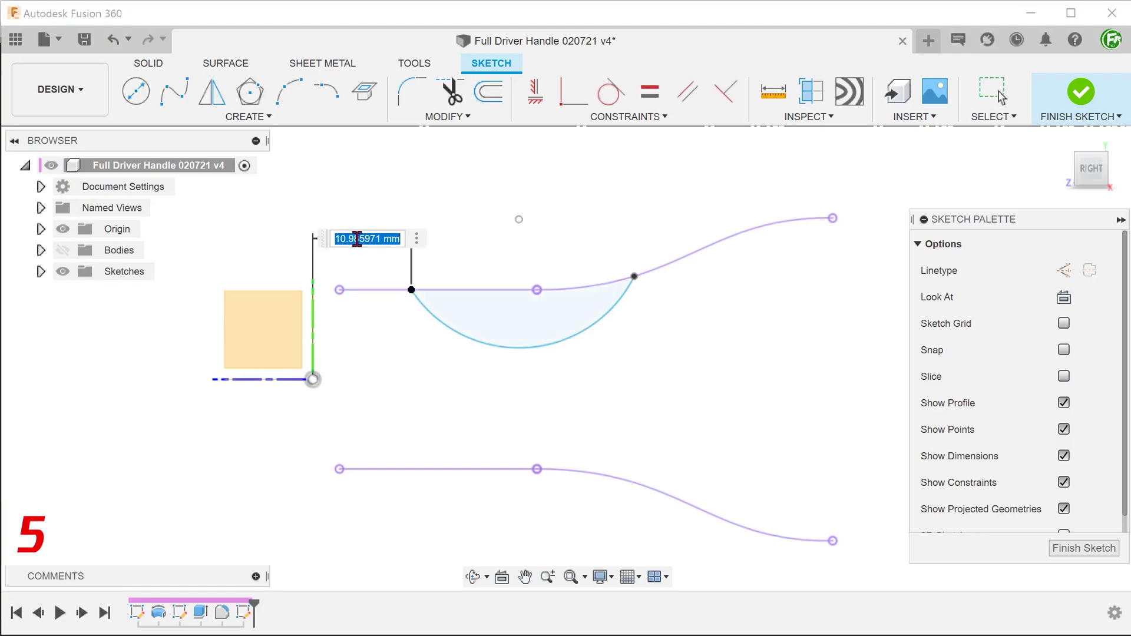
pyautogui.write('5')
pyautogui.press('Return')
pyautogui.click(313, 379)
pyautogui.click(596, 286)
pyautogui.click(482, 177)
pyautogui.write('28.3')
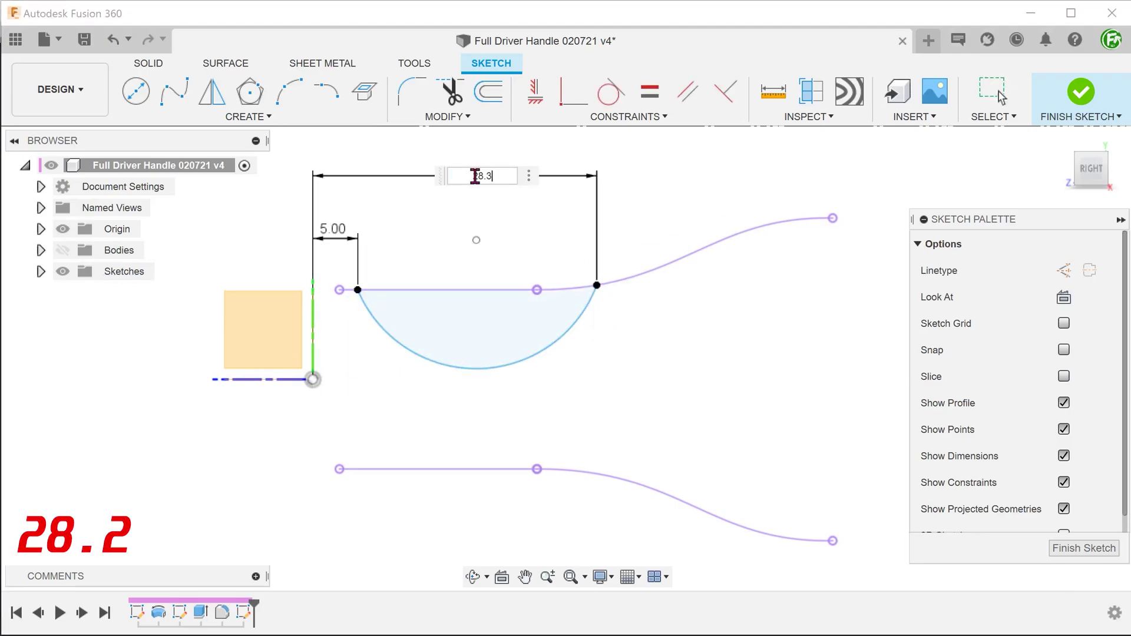
pyautogui.press('Return')
# Dimension the arc radius to R22 and exit the sketch
pyautogui.click(521, 333)
pyautogui.click(601, 386)
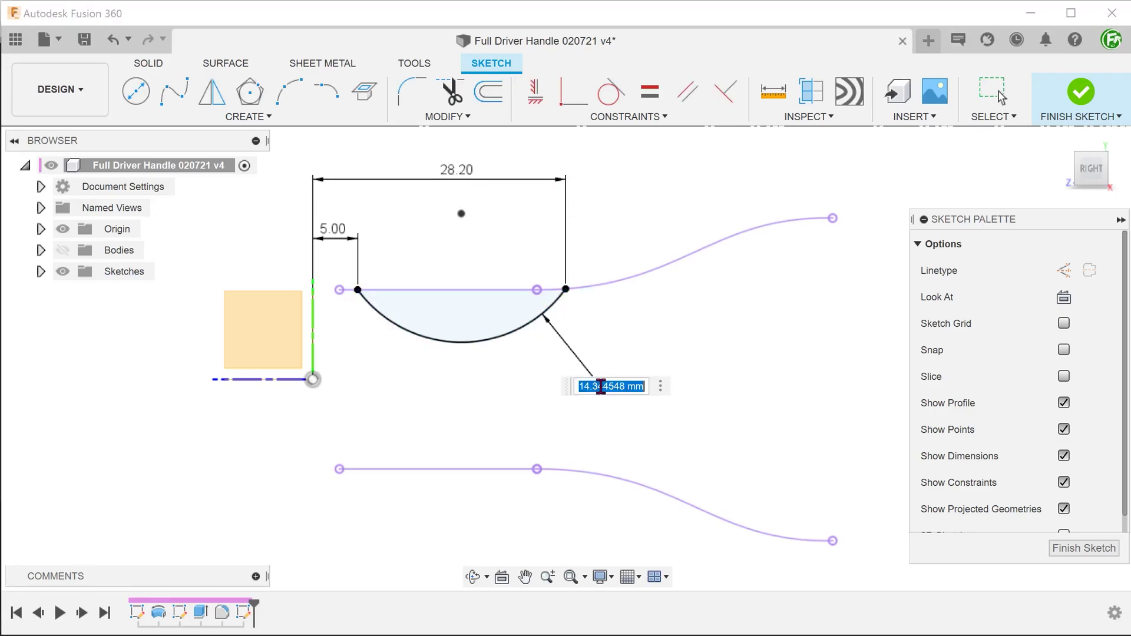
pyautogui.write('22')
pyautogui.press('Return')
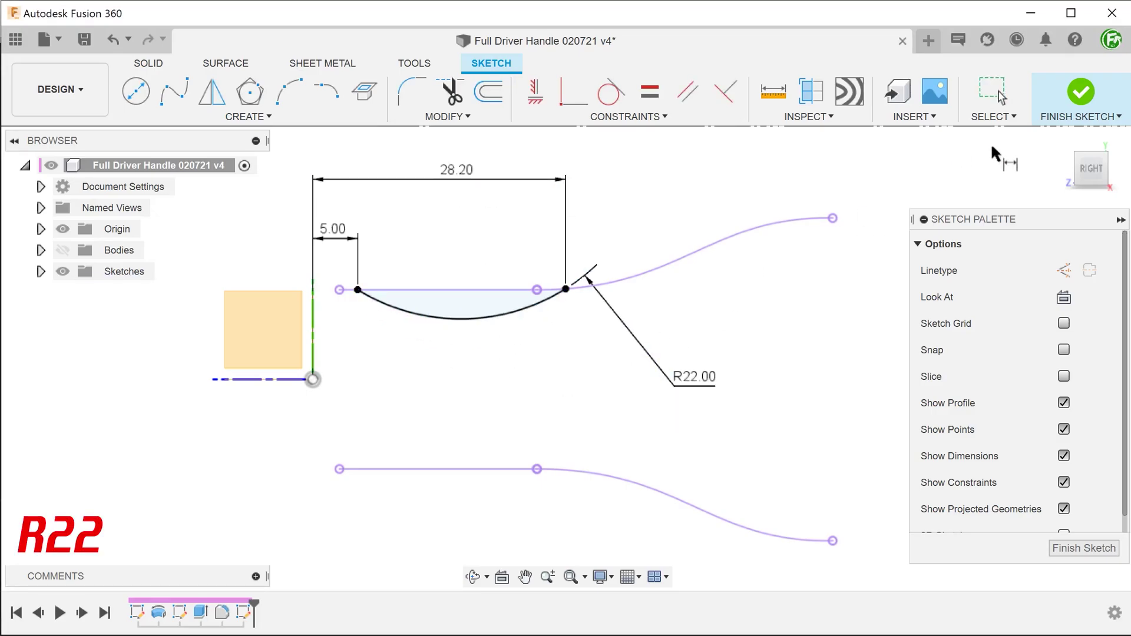
pyautogui.click(1079, 99)
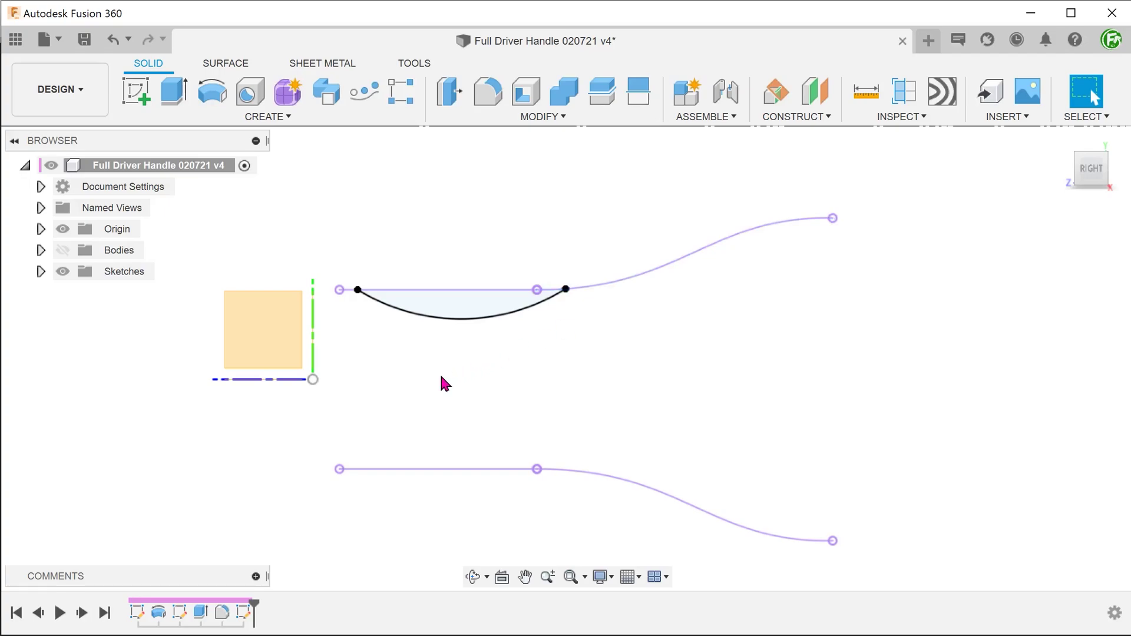
# Extrude-cut the arc profile symmetrically with an All extent, then hide the origin
pyautogui.press('e')
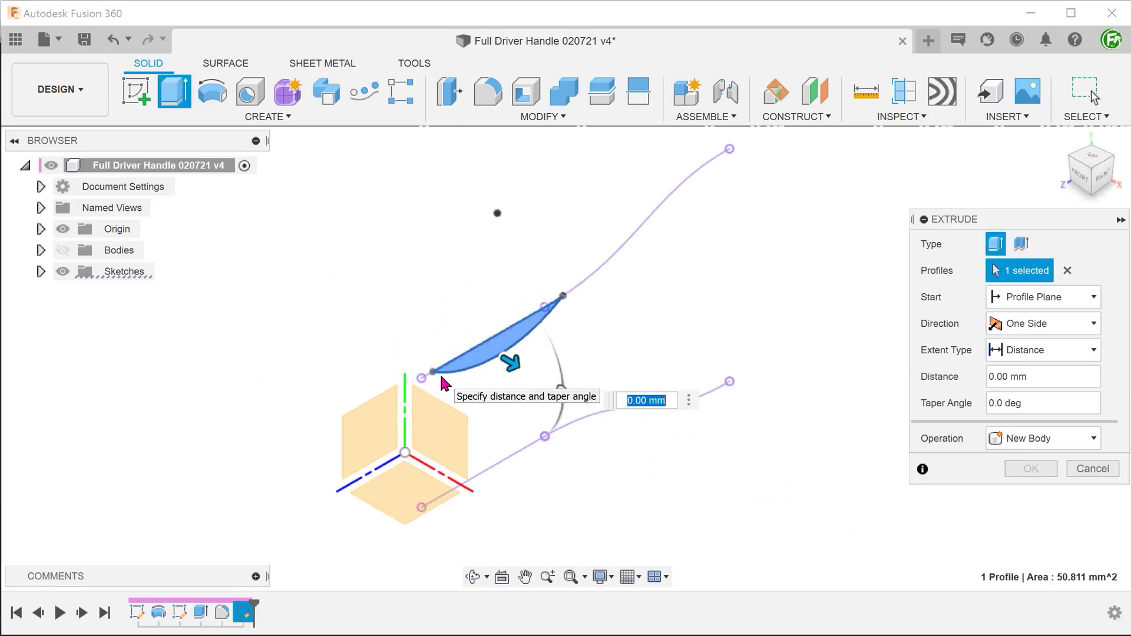
pyautogui.click(62, 249)
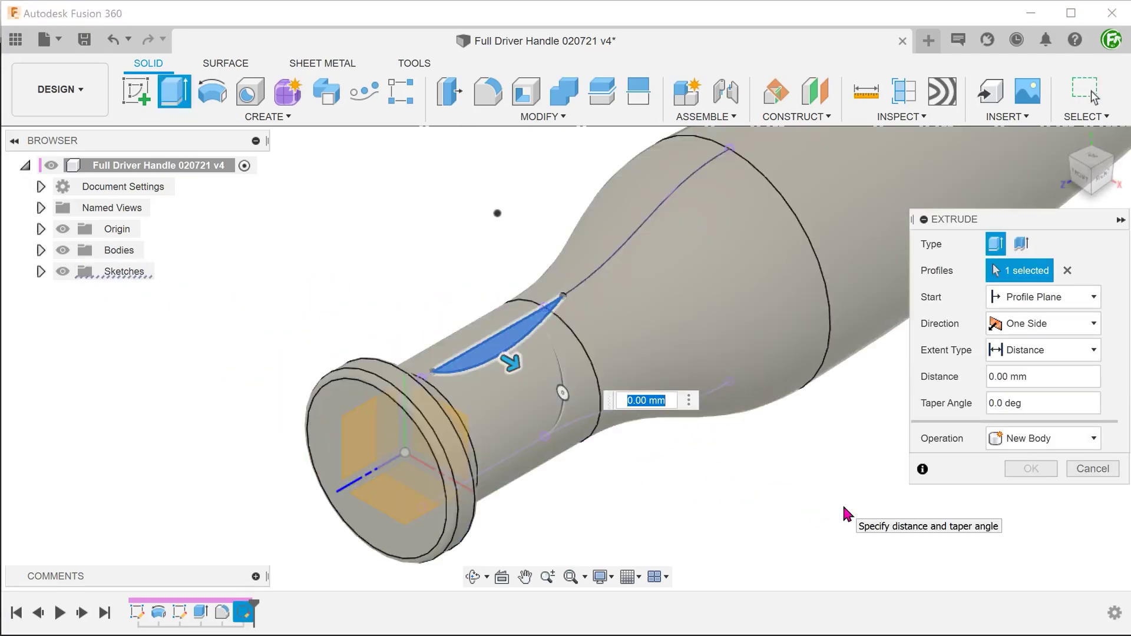
pyautogui.click(1042, 323)
pyautogui.click(1071, 382)
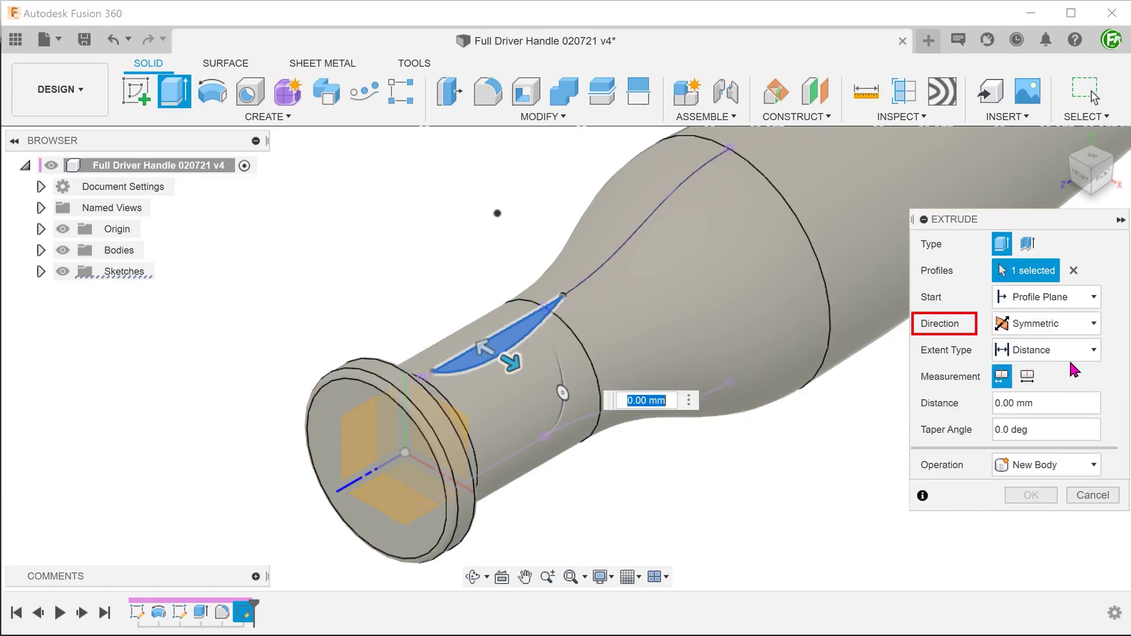
pyautogui.click(1073, 352)
pyautogui.click(1058, 394)
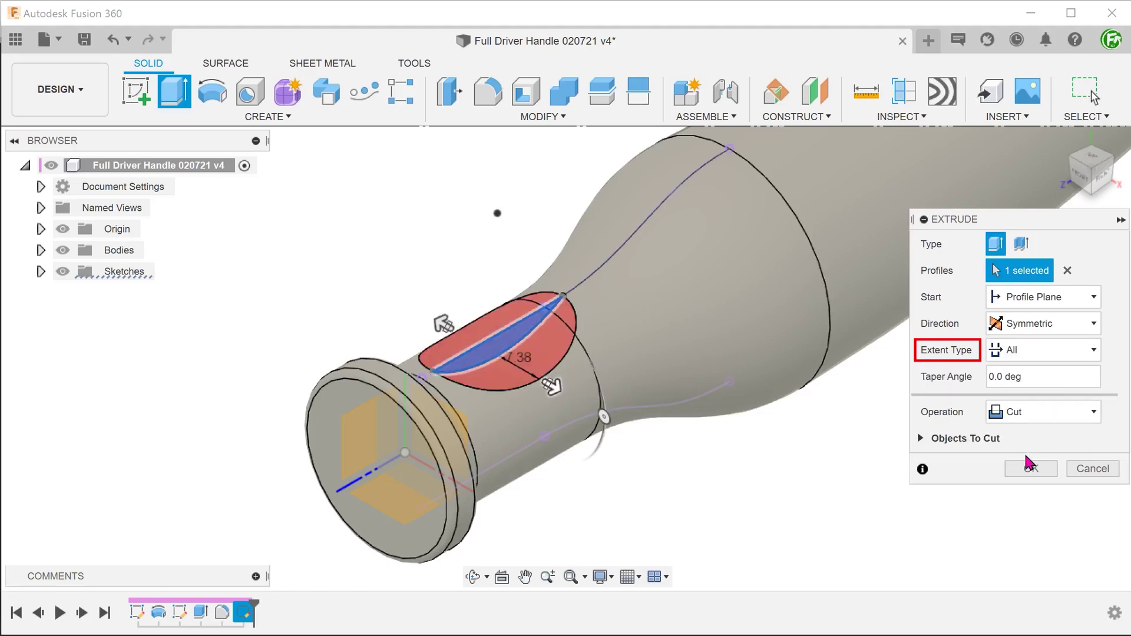
pyautogui.click(1008, 469)
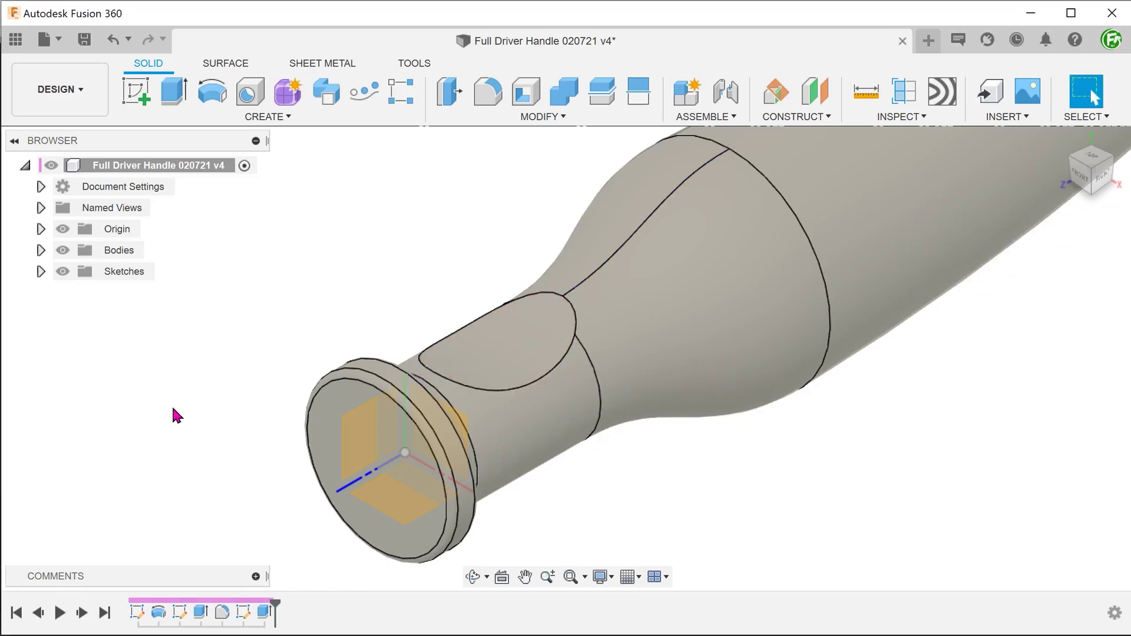
pyautogui.click(63, 229)
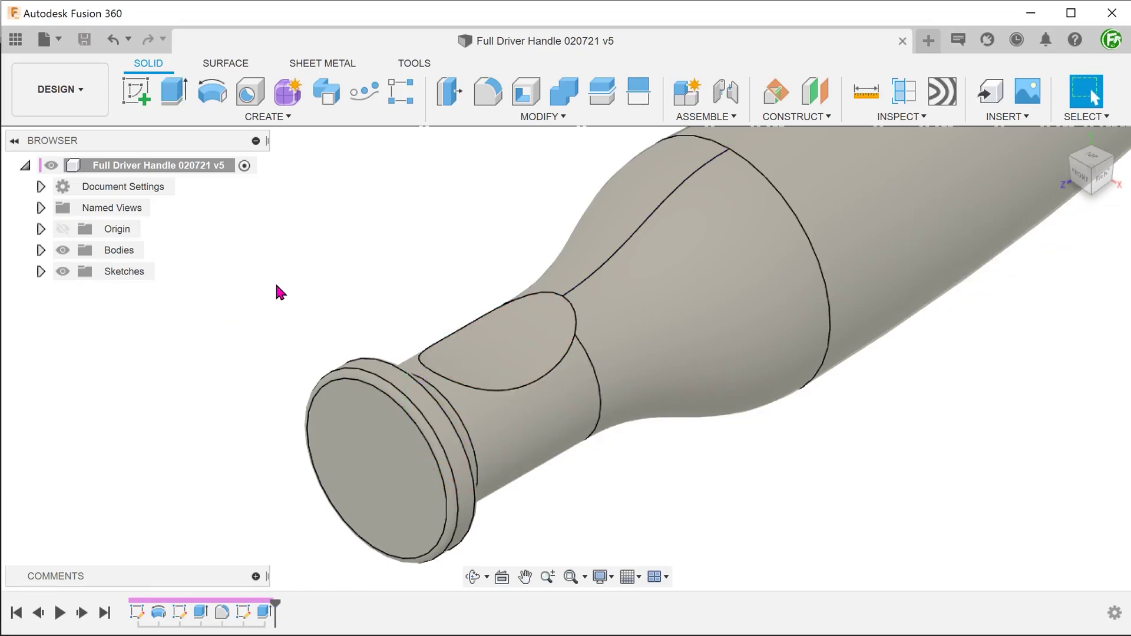
# Apply a 1 mm fillet to the thumb recess face
pyautogui.press('f')
pyautogui.click(513, 341)
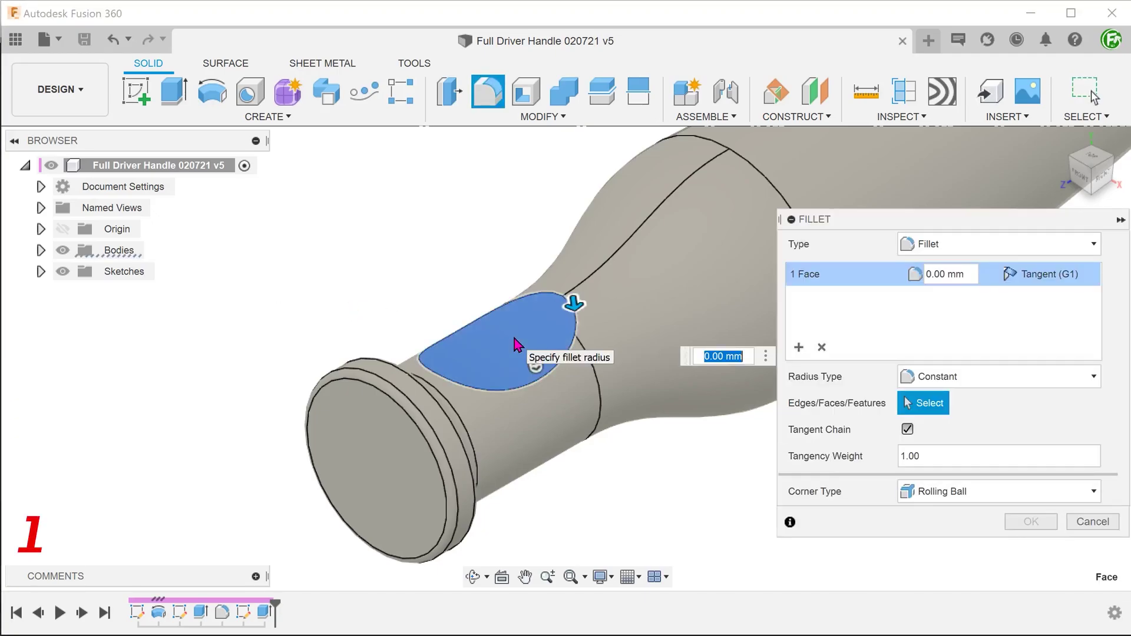
pyautogui.write('1')
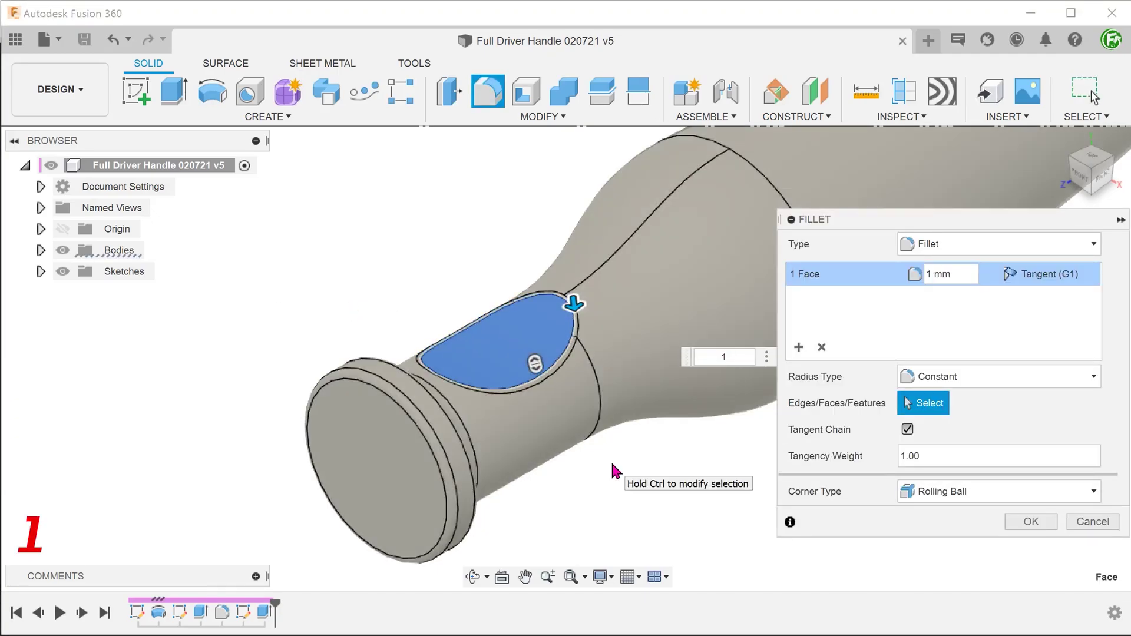
pyautogui.click(1025, 522)
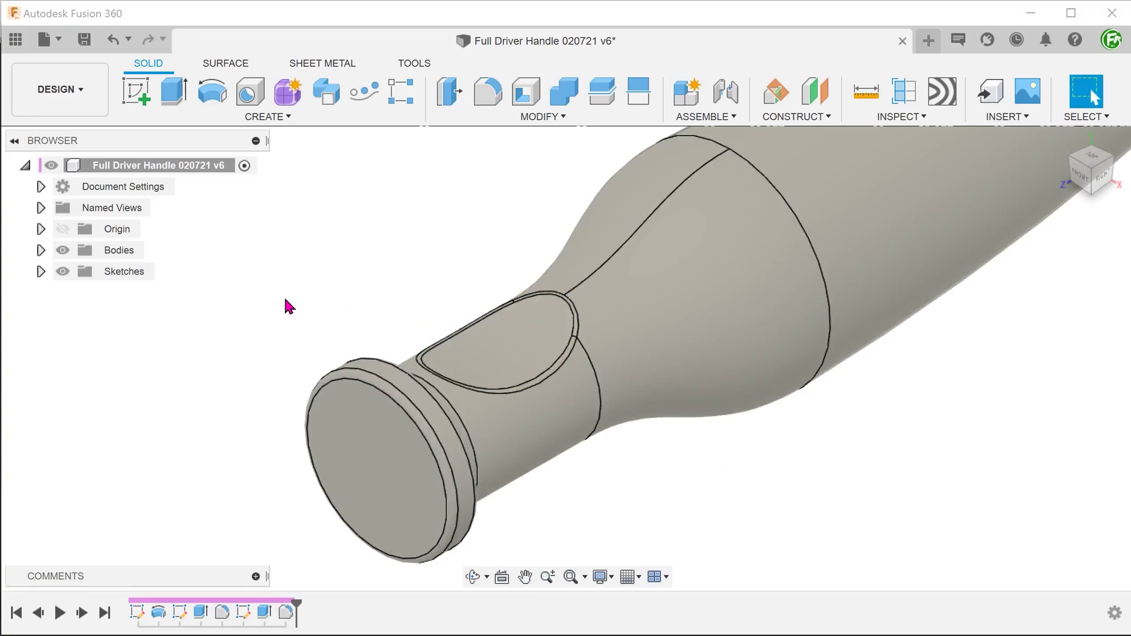
# Circular-pattern the recess cut and its fillet as features, three copies about the central axis
pyautogui.click(221, 117)
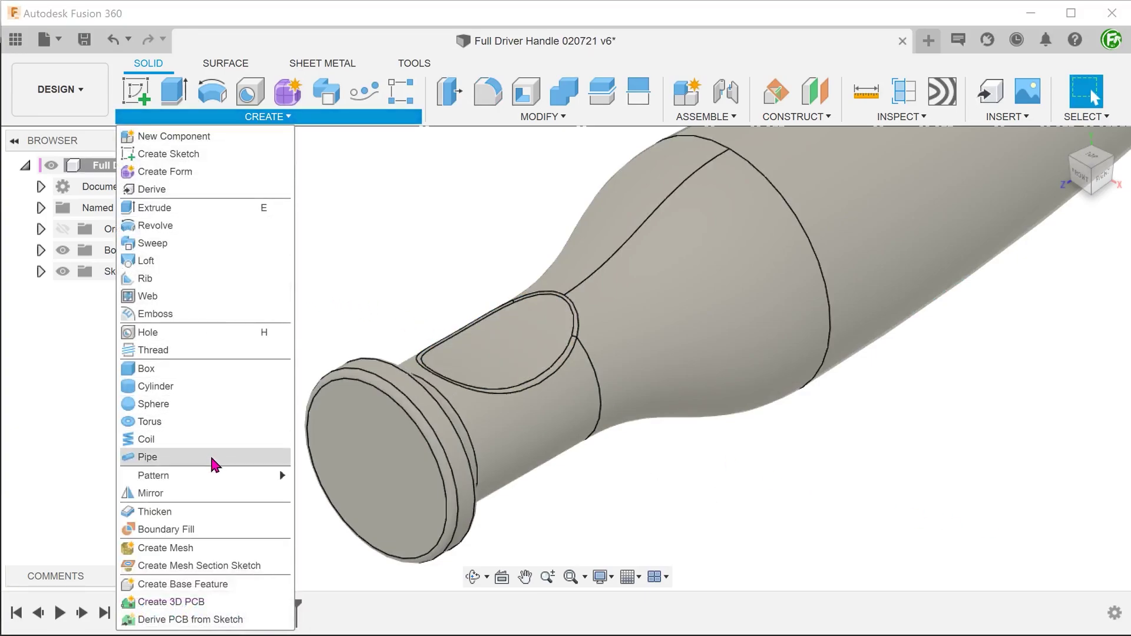
pyautogui.moveTo(204, 476)
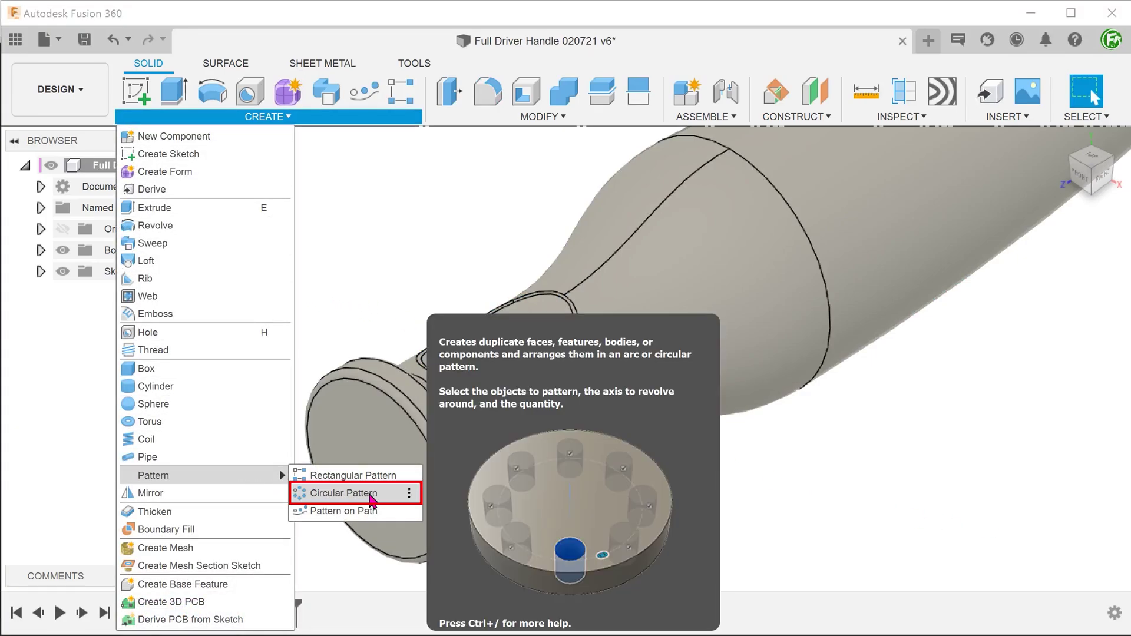
pyautogui.click(371, 501)
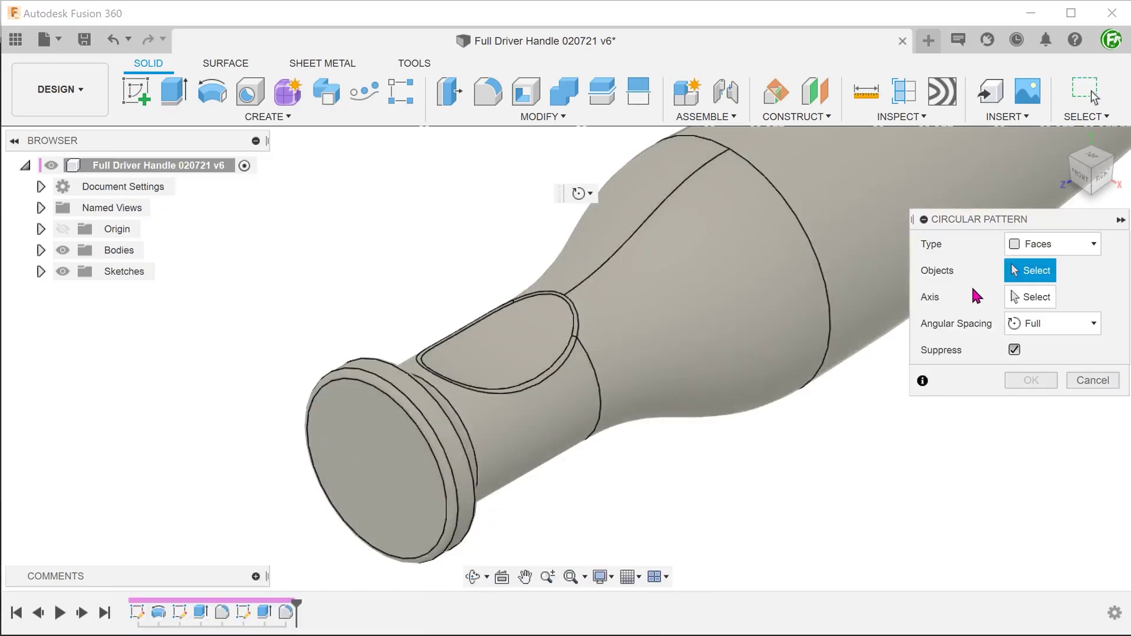
pyautogui.click(1061, 244)
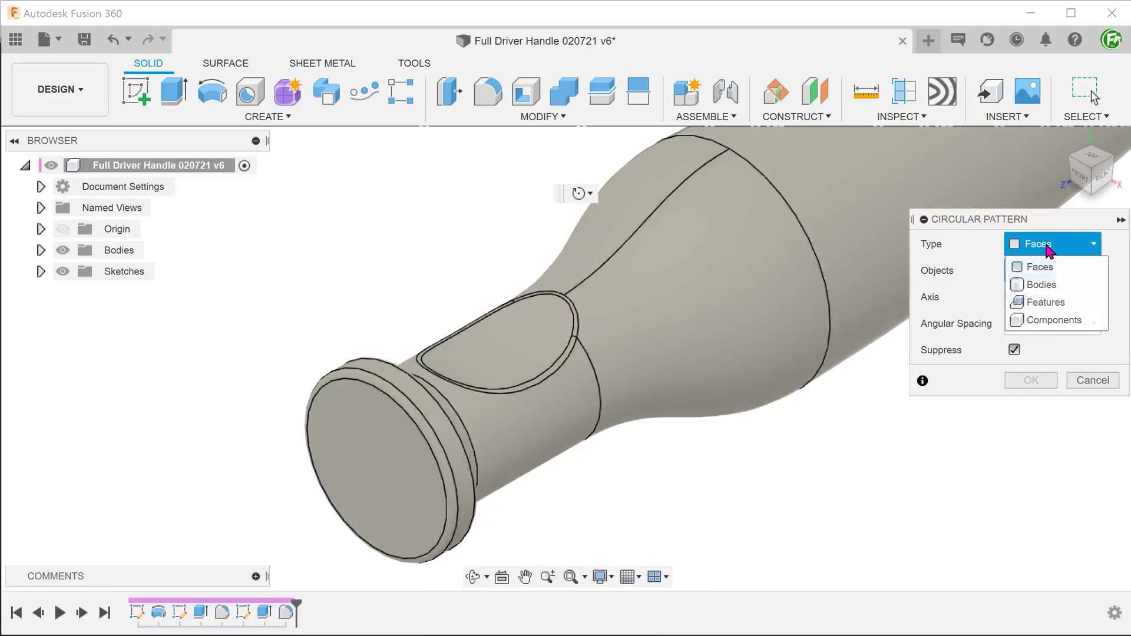
pyautogui.click(1078, 304)
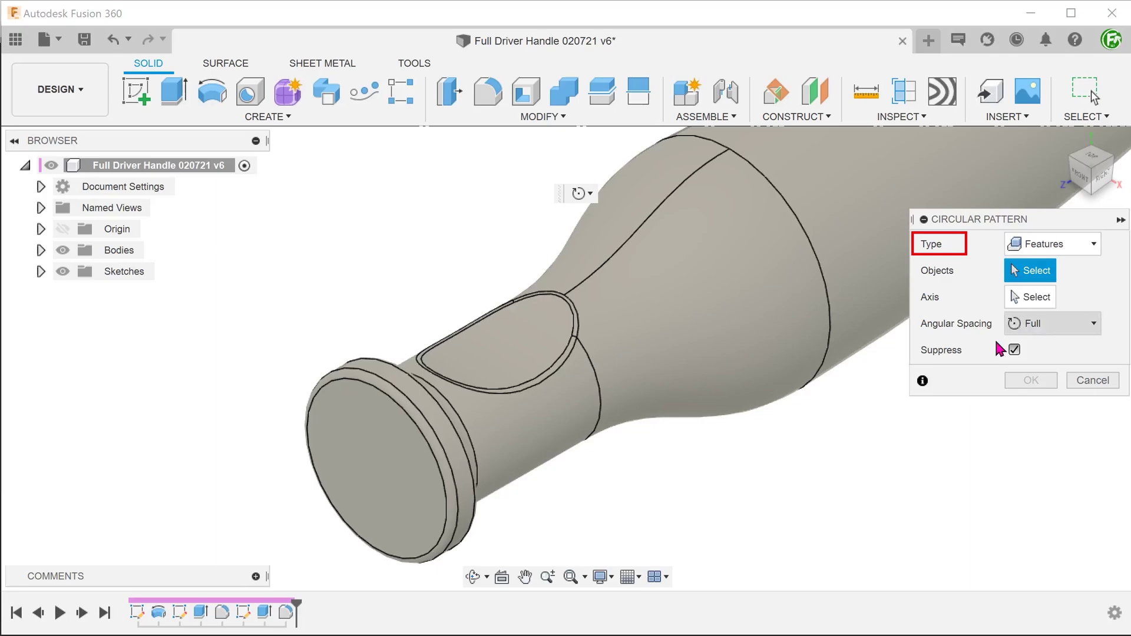
pyautogui.click(262, 614)
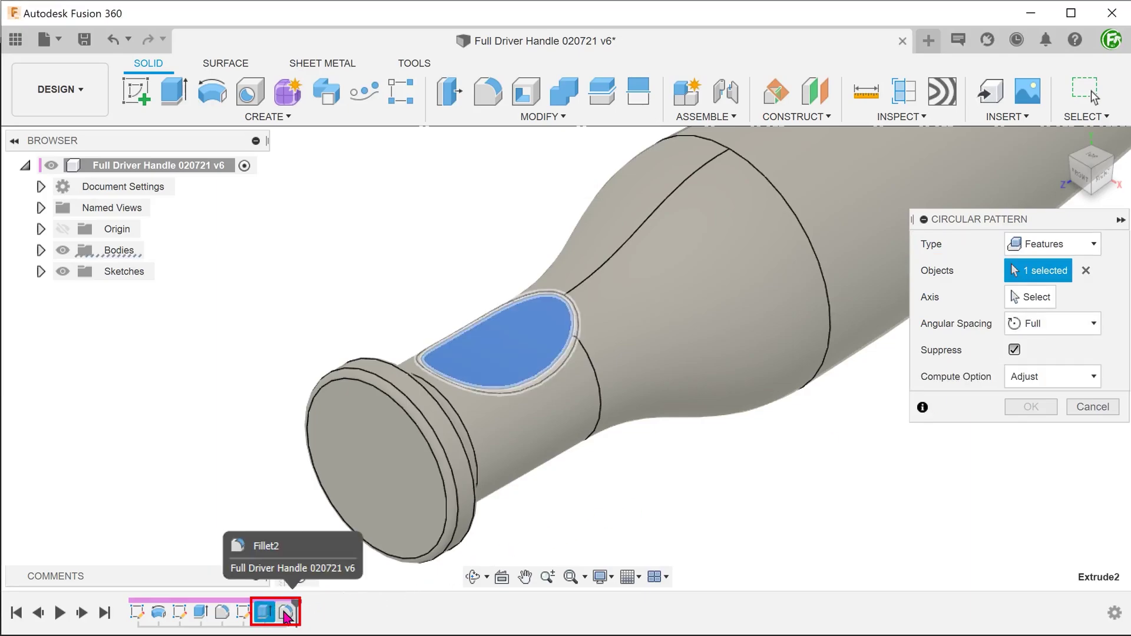
pyautogui.click(285, 615)
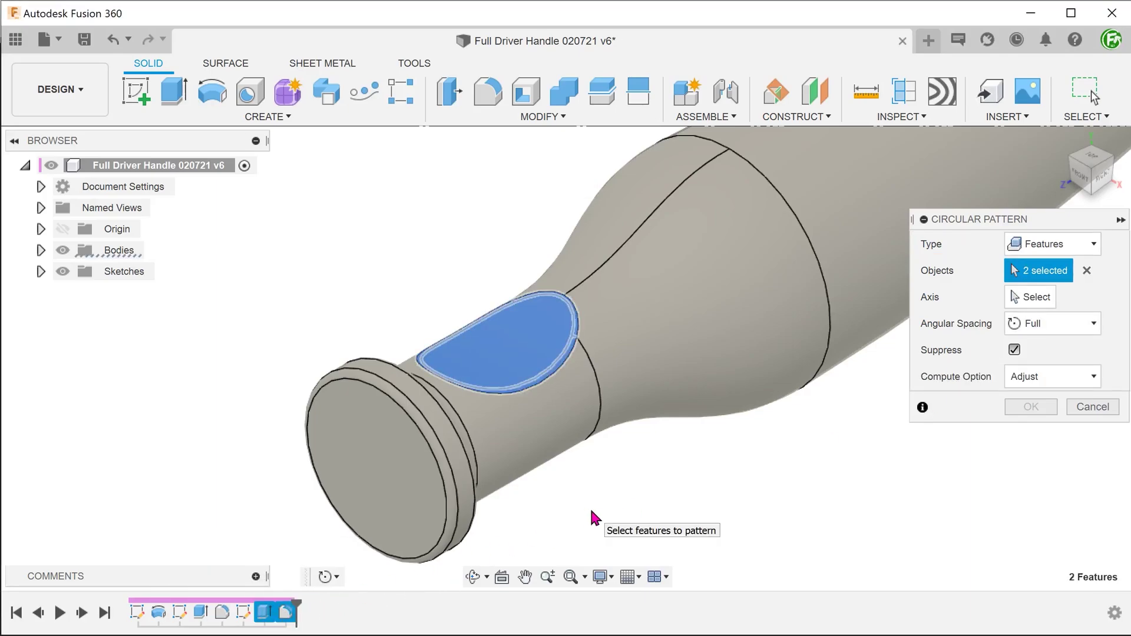
pyautogui.click(1030, 299)
pyautogui.click(341, 485)
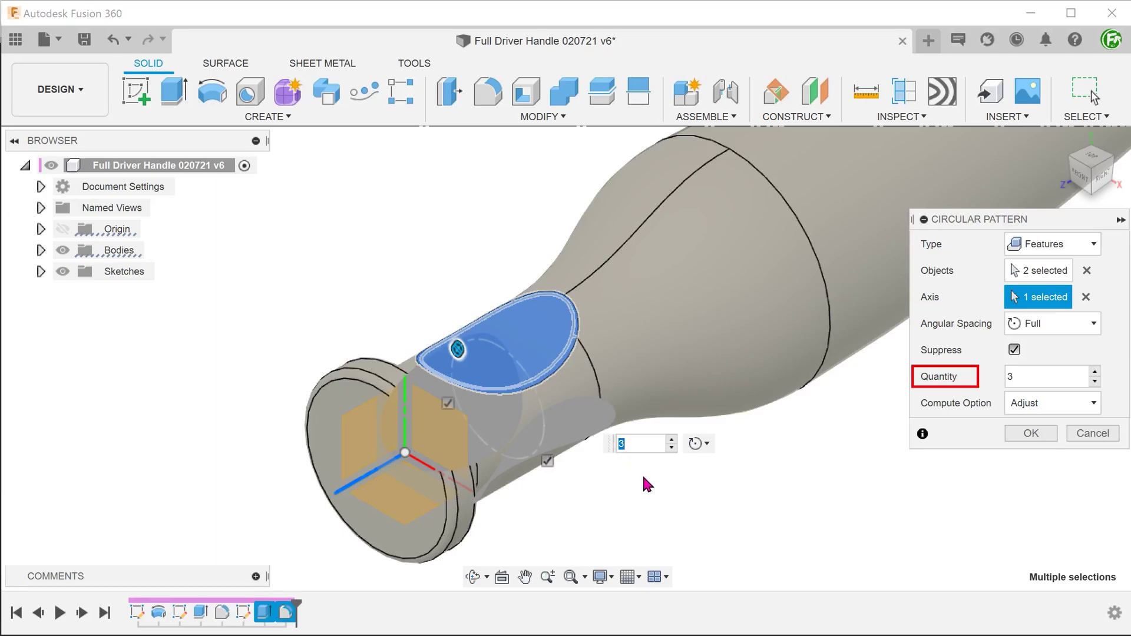
pyautogui.click(1017, 433)
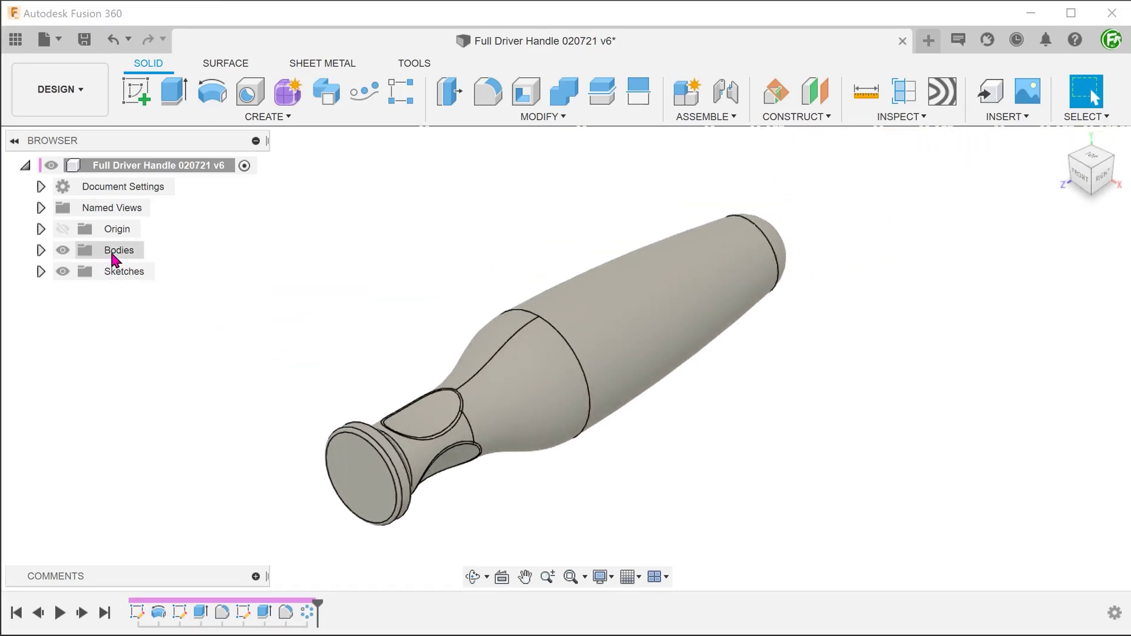
pyautogui.click(40, 249)
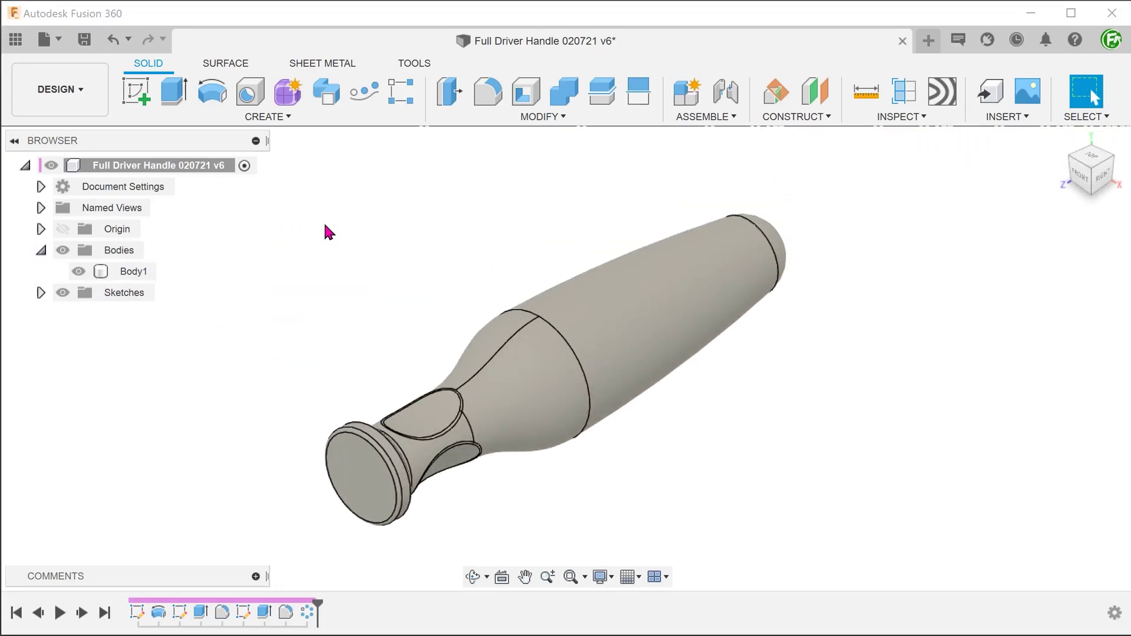
pyautogui.click(274, 119)
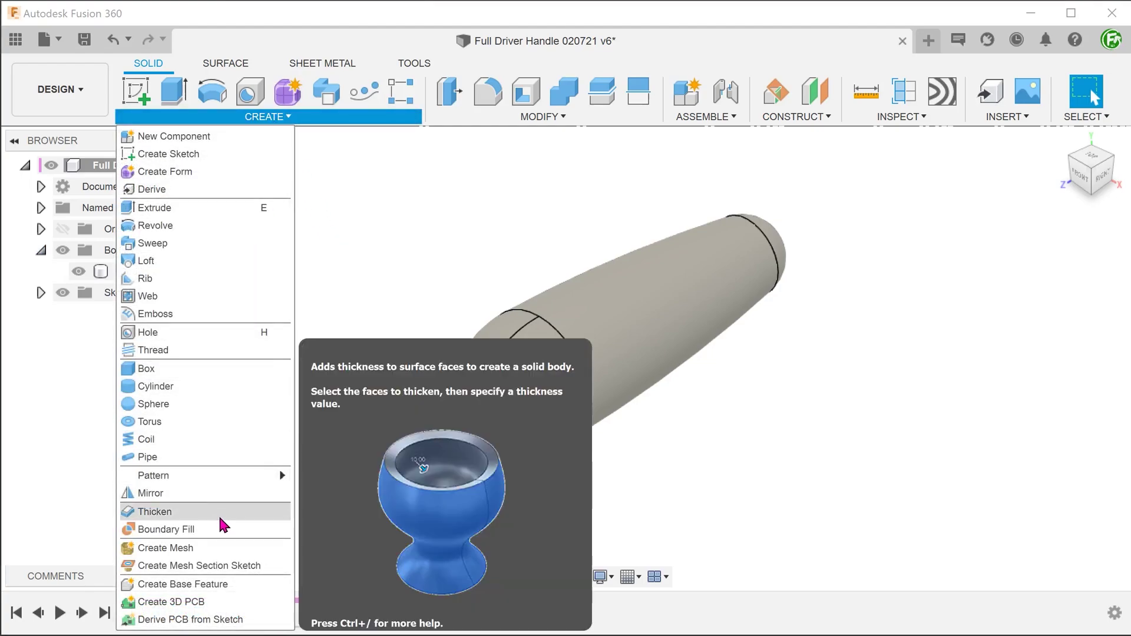
pyautogui.click(226, 530)
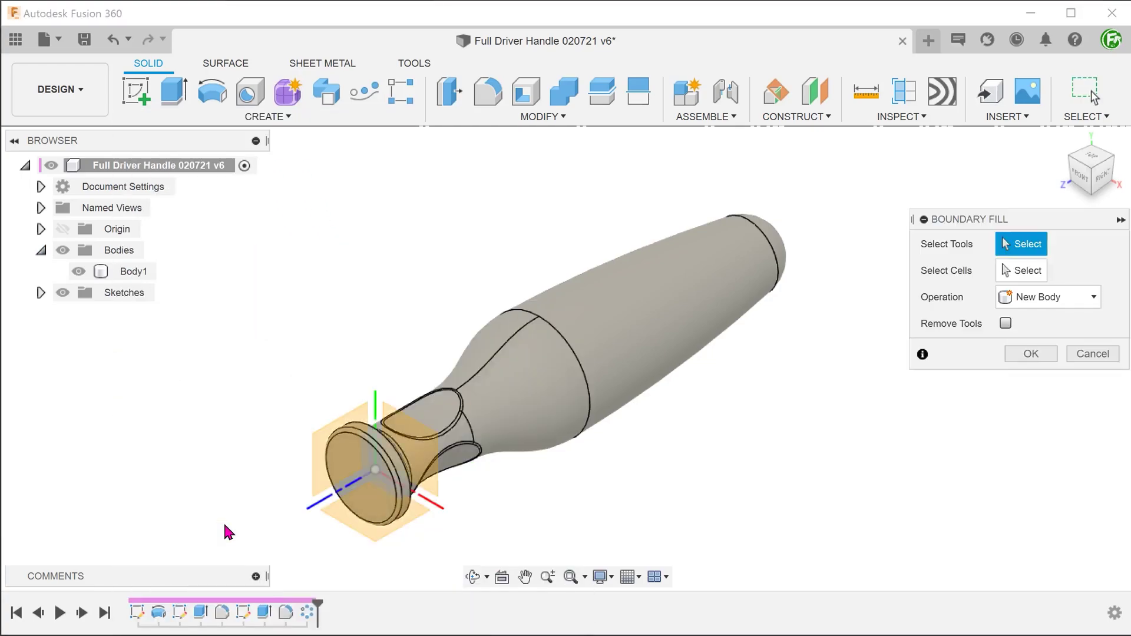
pyautogui.click(646, 325)
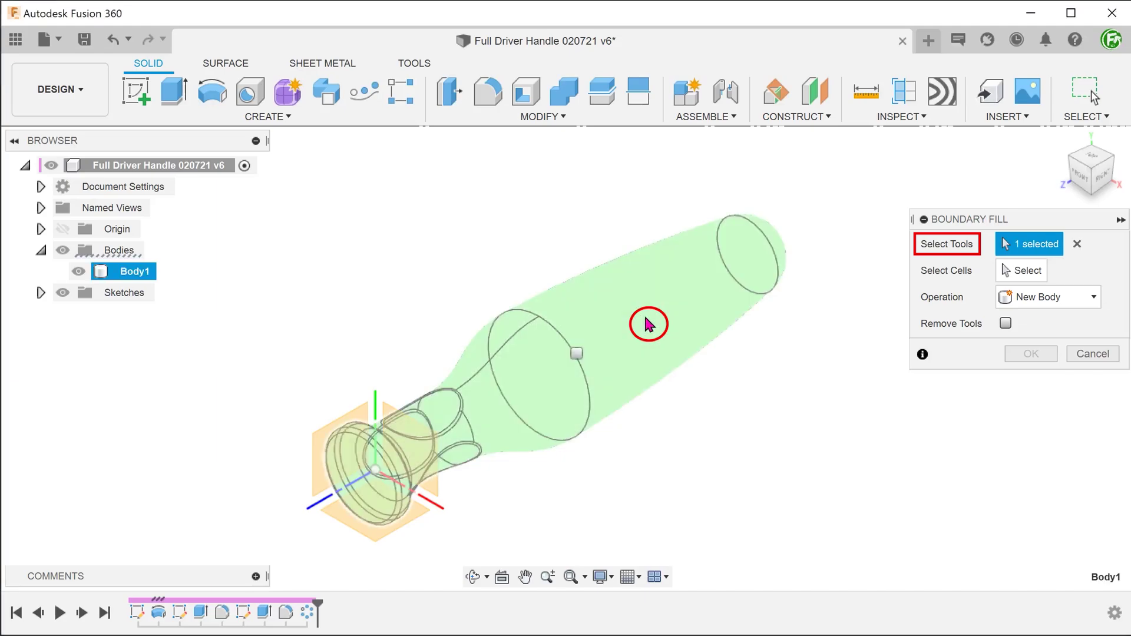
pyautogui.click(961, 274)
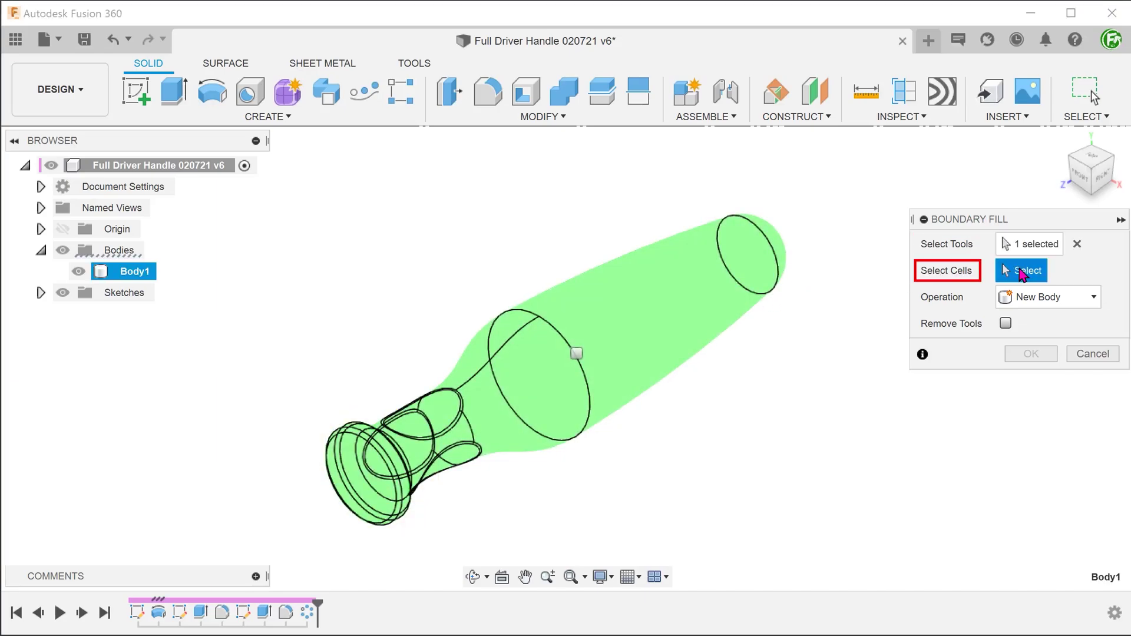
pyautogui.click(577, 354)
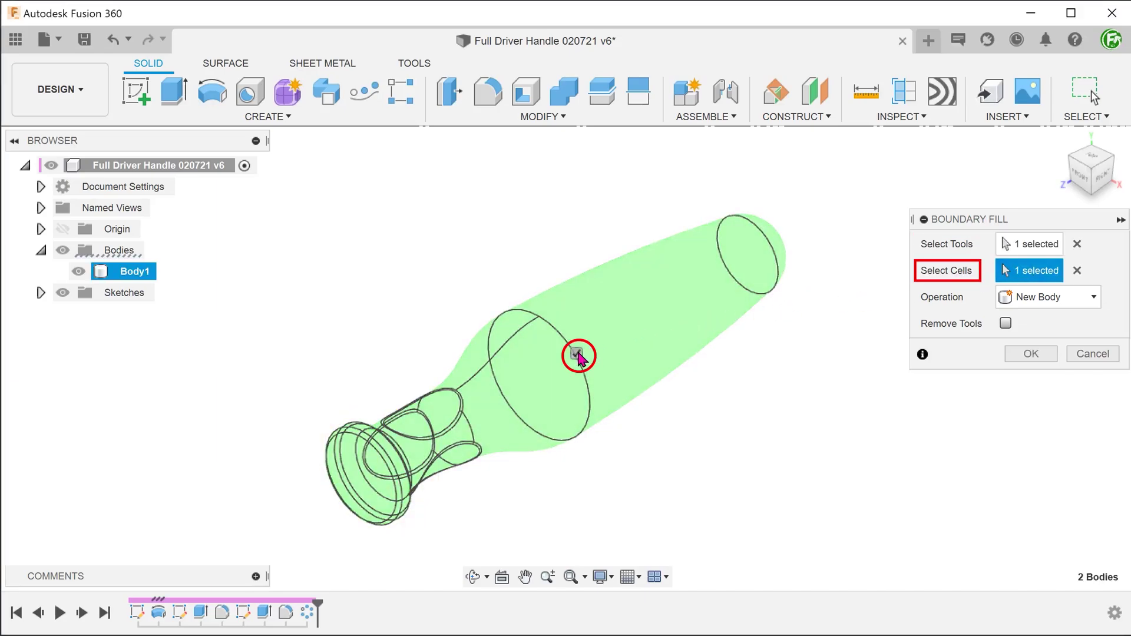
pyautogui.click(1032, 354)
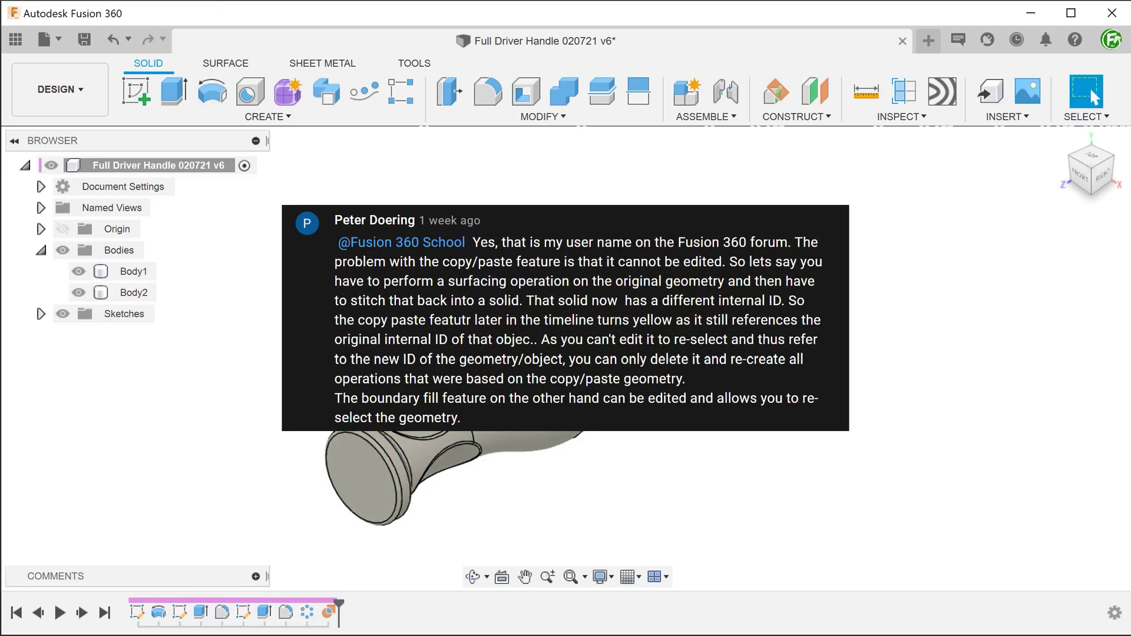
# Rename Body1 to Original and Body2 to Copy 1, then hide Copy 1
pyautogui.doubleClick(134, 270)
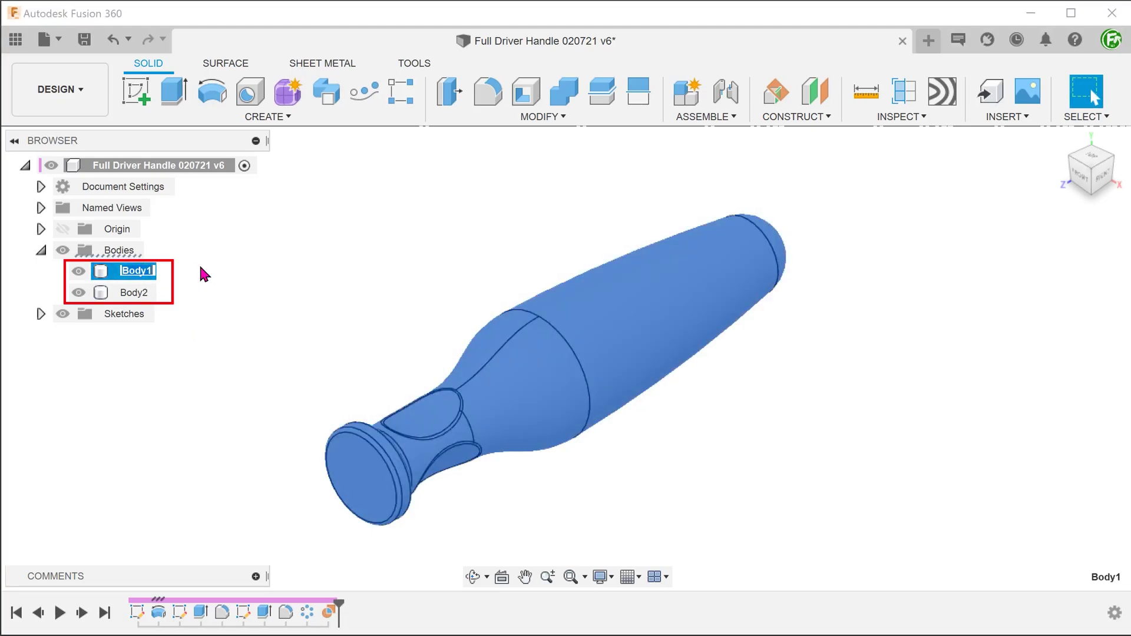
pyautogui.write('Original')
pyautogui.doubleClick(143, 292)
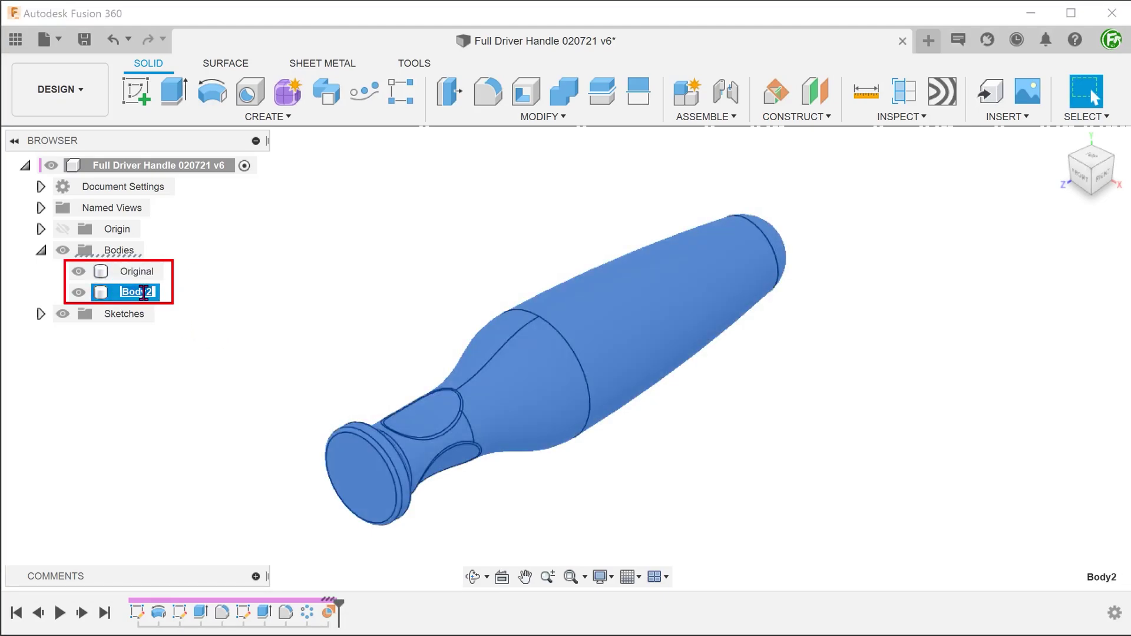
pyautogui.write('Copy1')
pyautogui.click(182, 298)
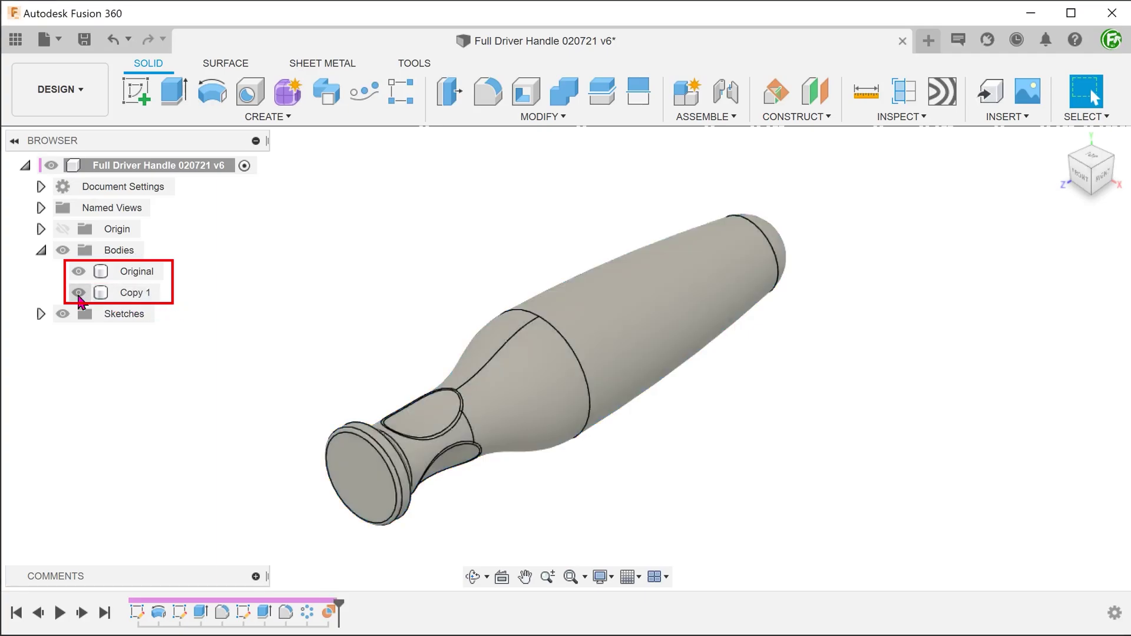
pyautogui.click(79, 292)
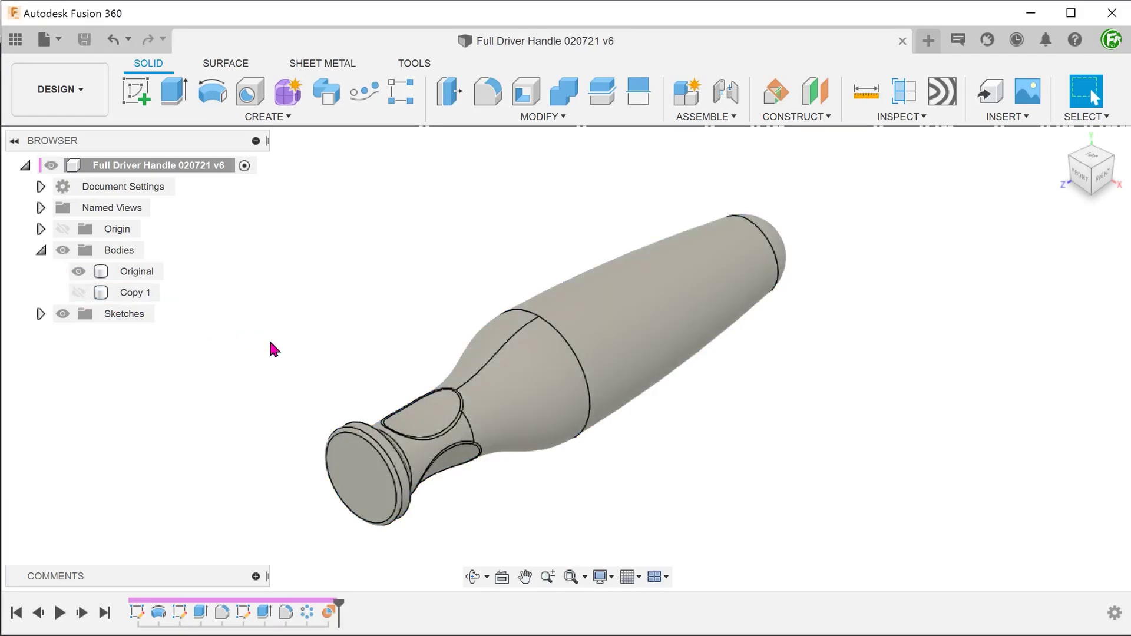
# Boundary-fill the enclosed cell using the Original handle body as the tool
pyautogui.click(241, 119)
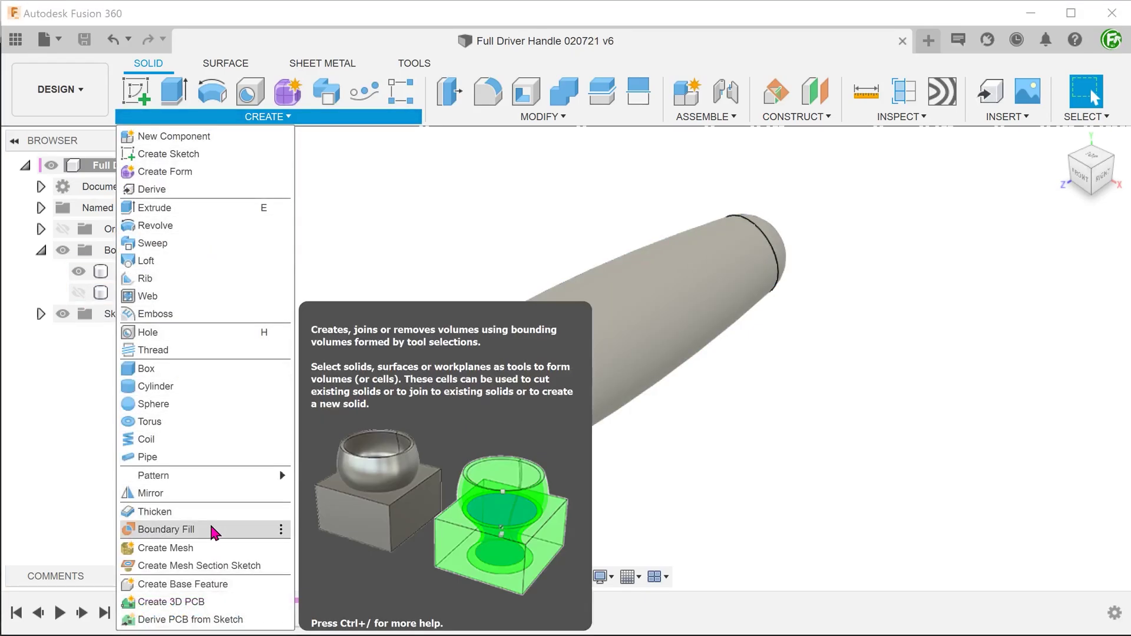
pyautogui.click(212, 530)
pyautogui.click(608, 305)
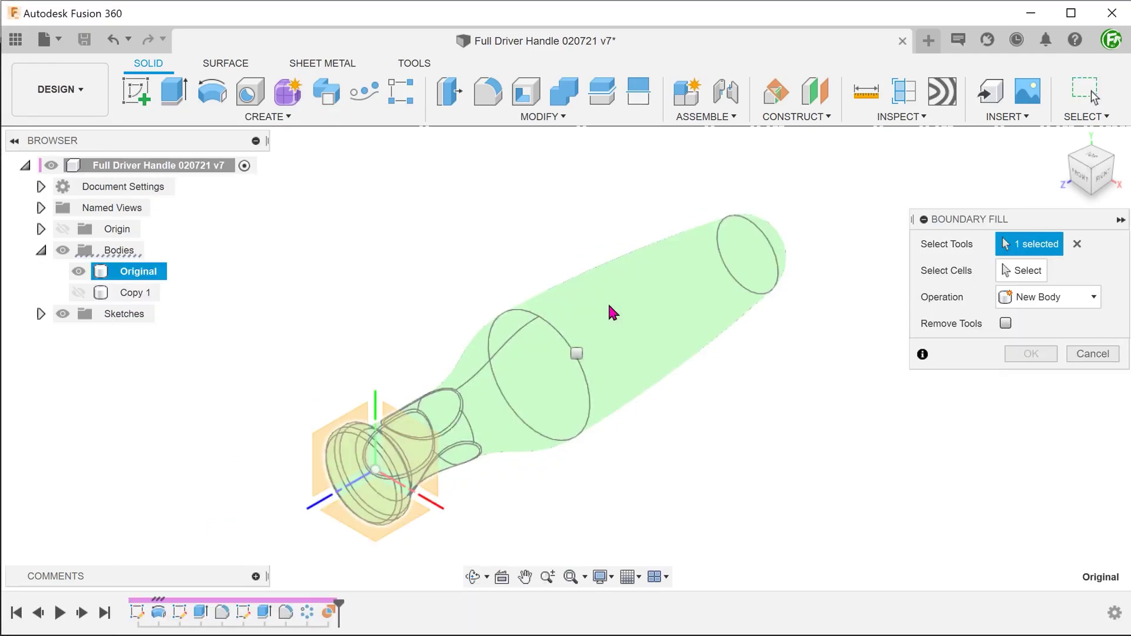
pyautogui.click(578, 354)
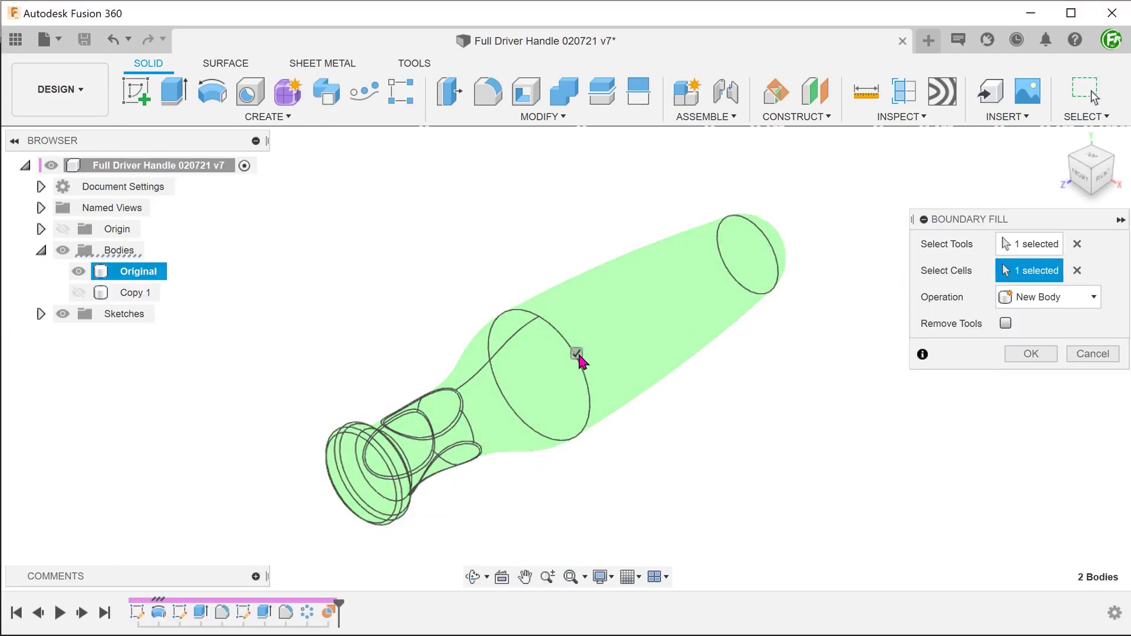
pyautogui.click(1013, 356)
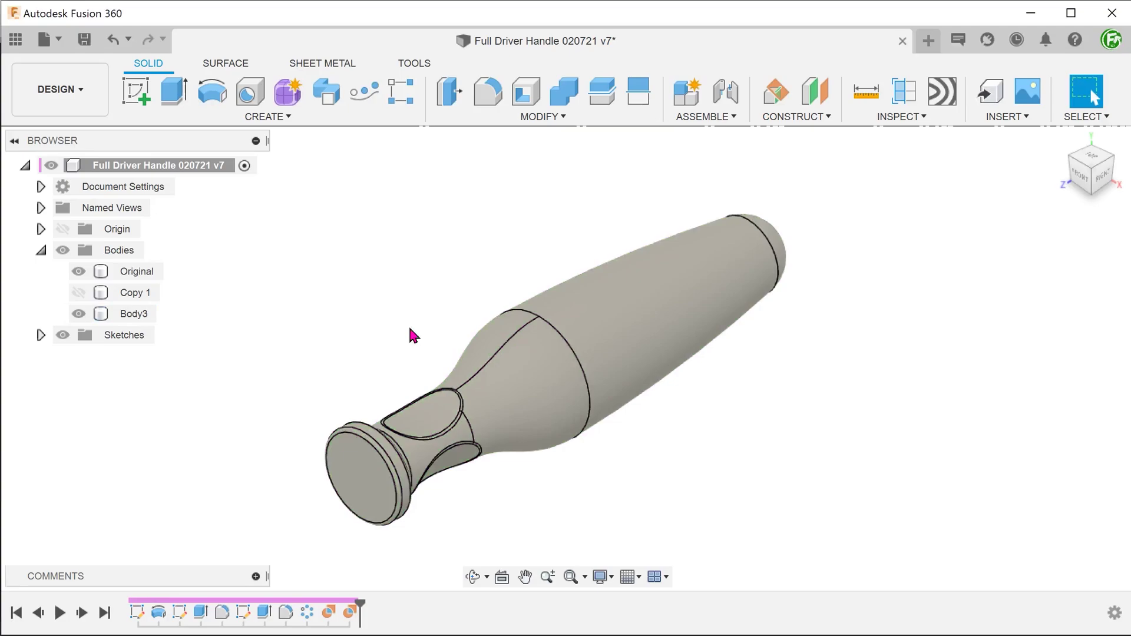
# Rename the new body to Copy 2 and hide it
pyautogui.doubleClick(135, 313)
pyautogui.write('Copy 2')
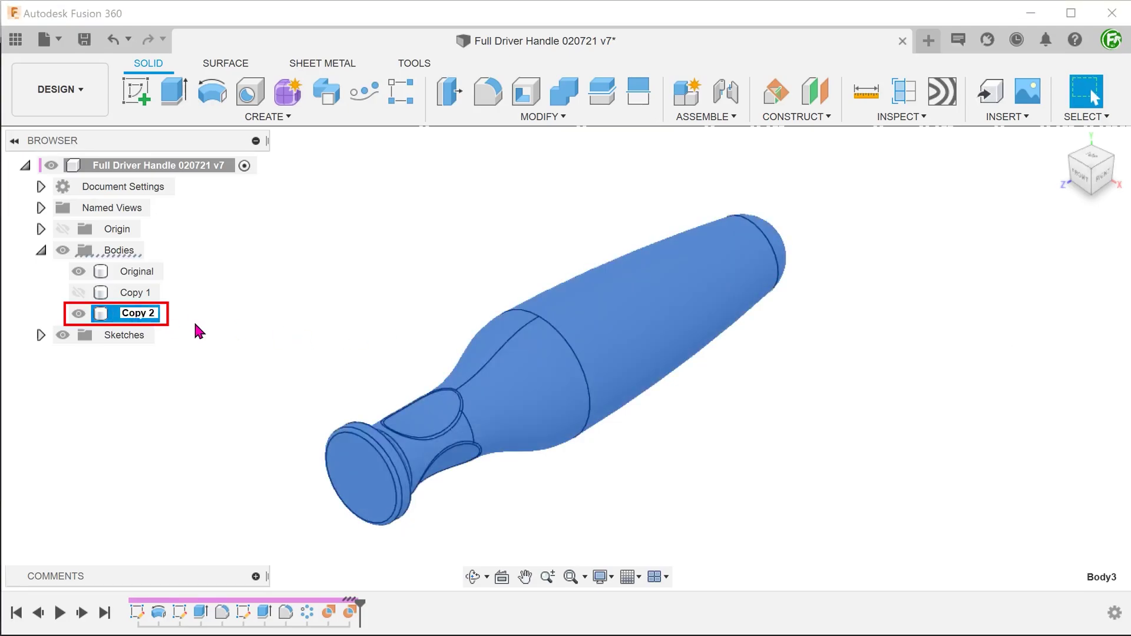
pyautogui.press('Return')
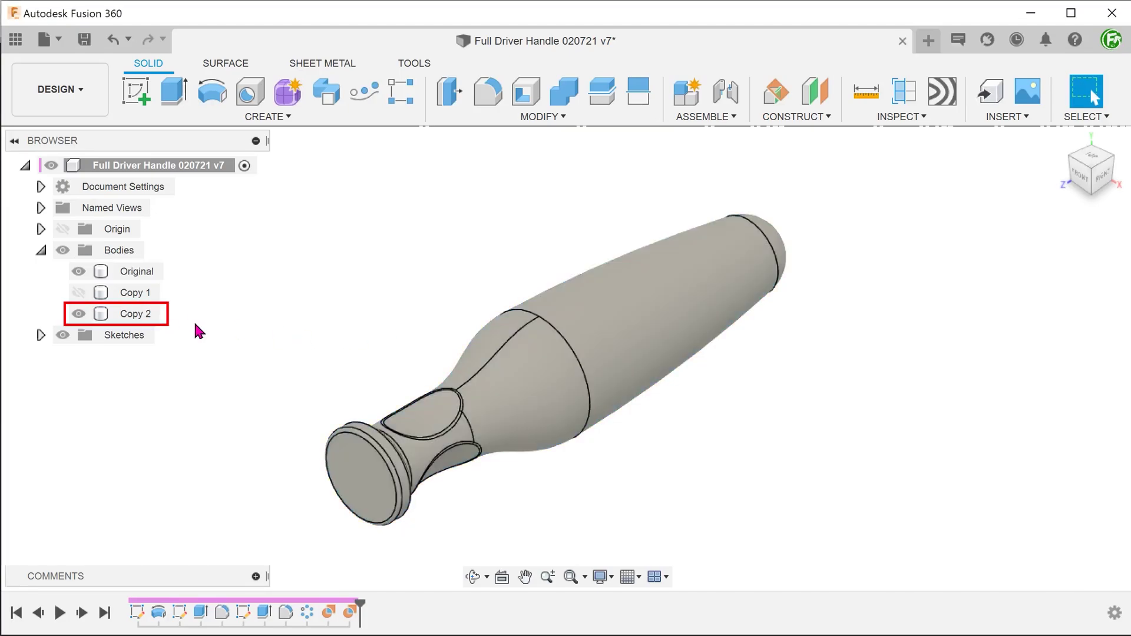
pyautogui.click(79, 315)
pyautogui.click(78, 315)
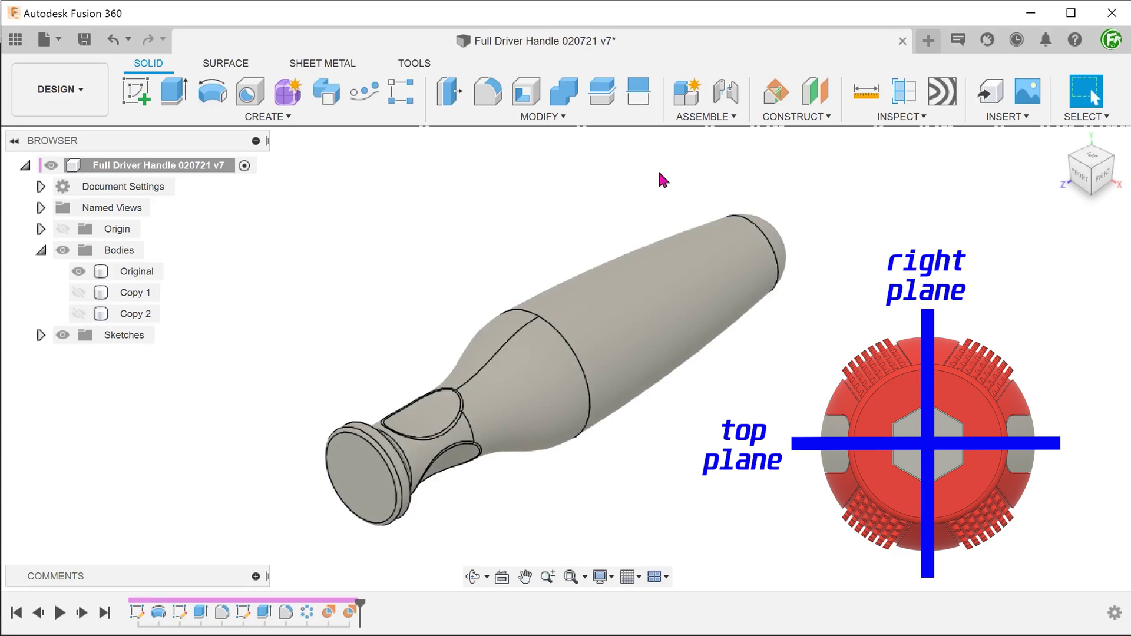
# Create a -35° plane at angle hinged on the Z axis and select it
pyautogui.click(799, 116)
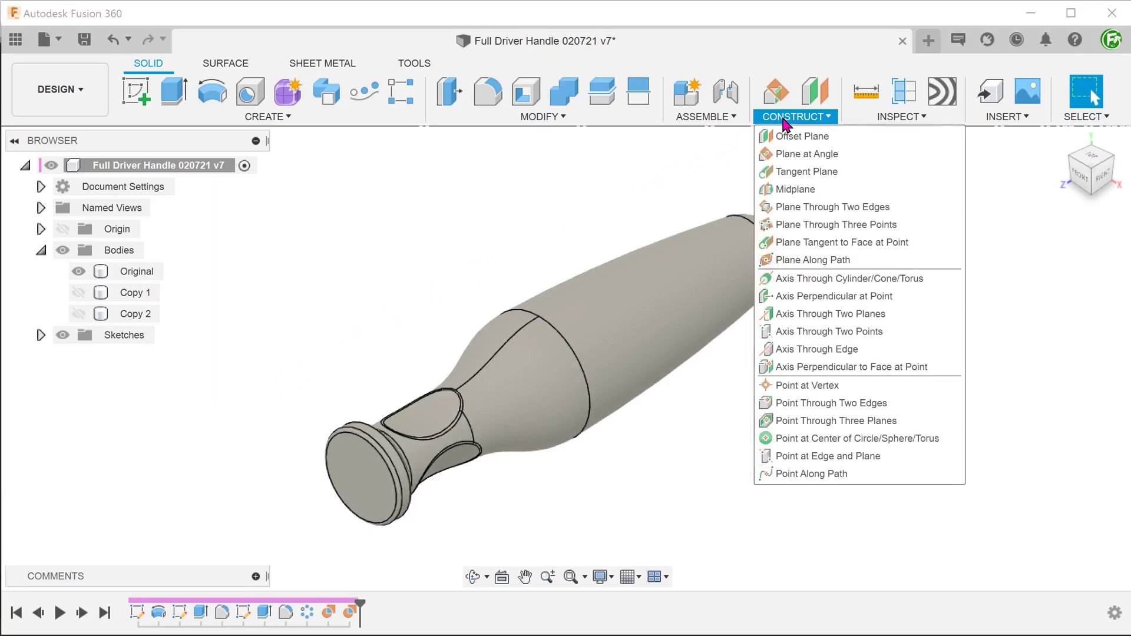
pyautogui.click(862, 158)
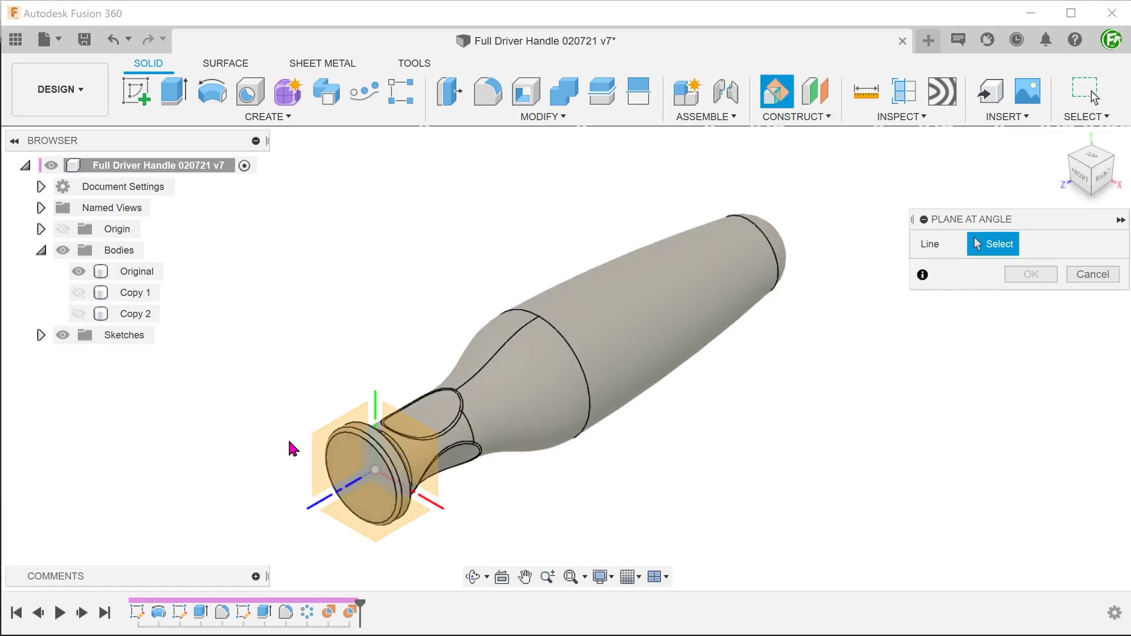
pyautogui.click(318, 503)
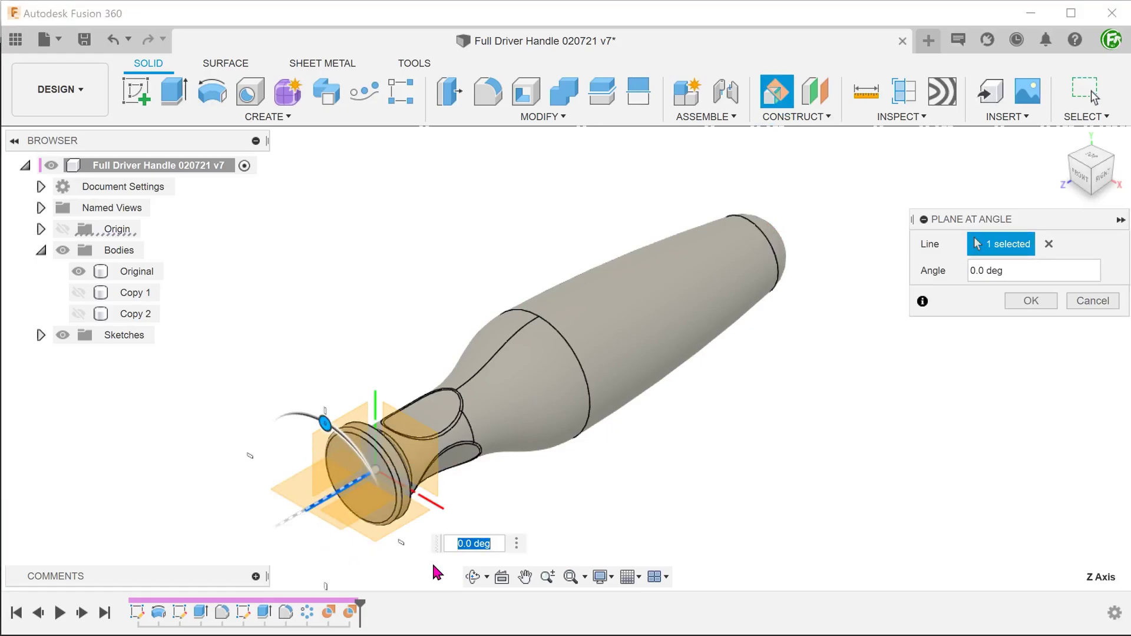
pyautogui.write('-35')
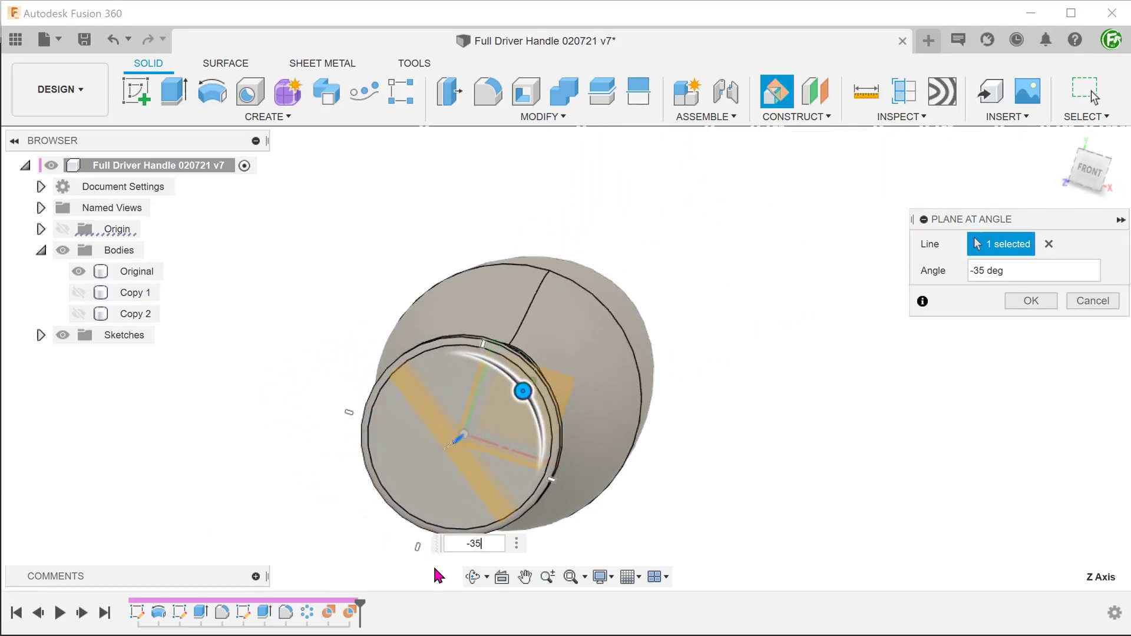
pyautogui.press('Return')
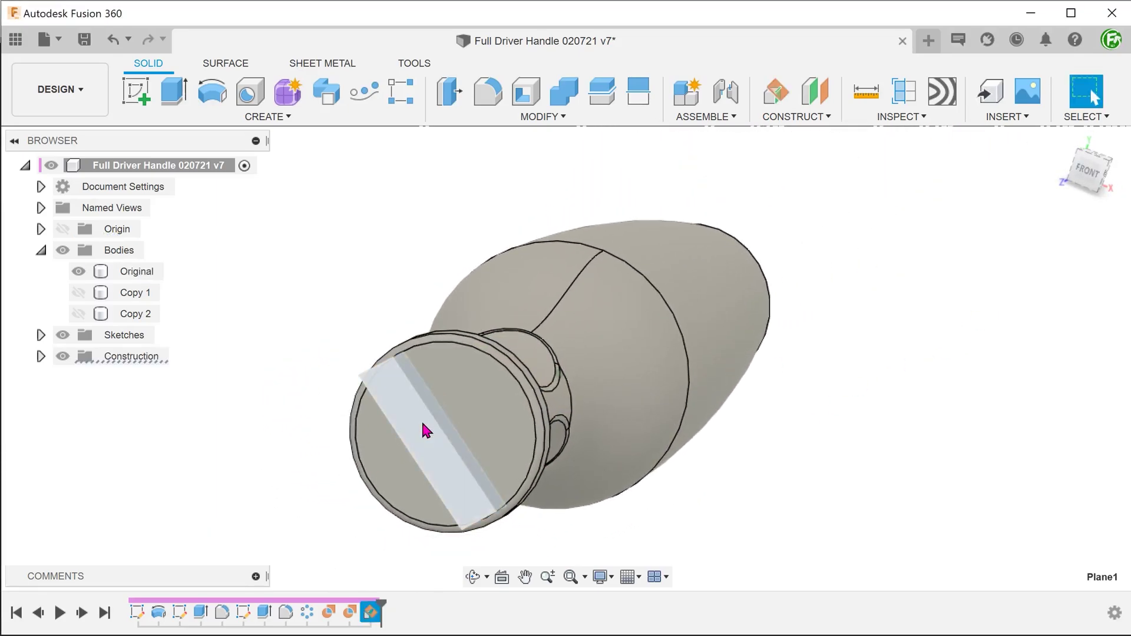
pyautogui.click(404, 430)
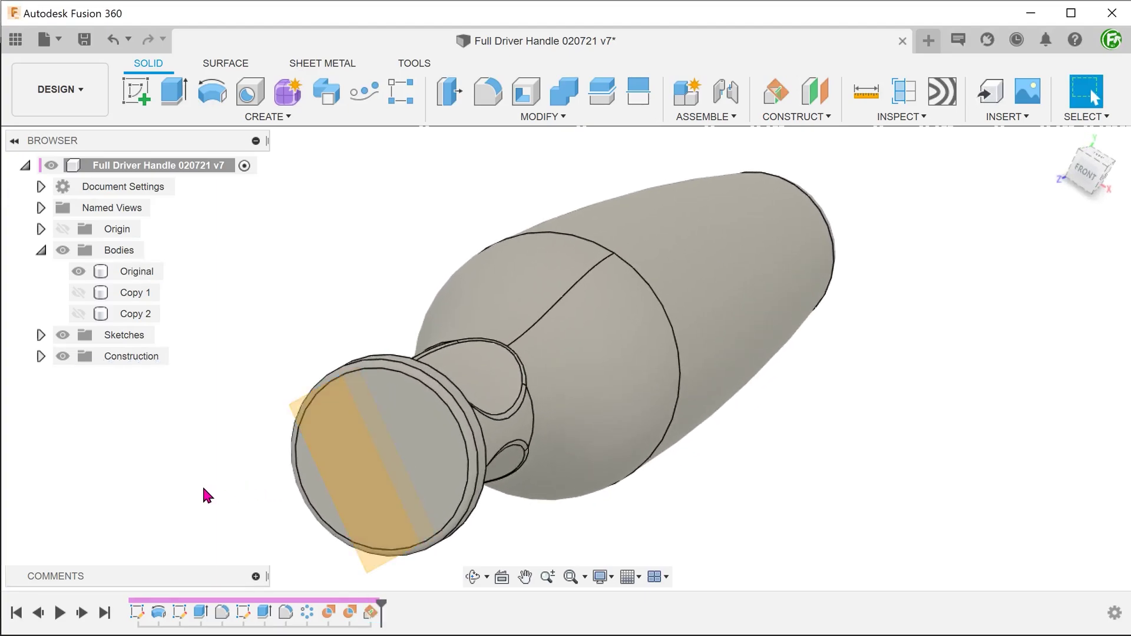
# Start a sketch on the angled construction plane and hide all bodies
pyautogui.rightClick(321, 432)
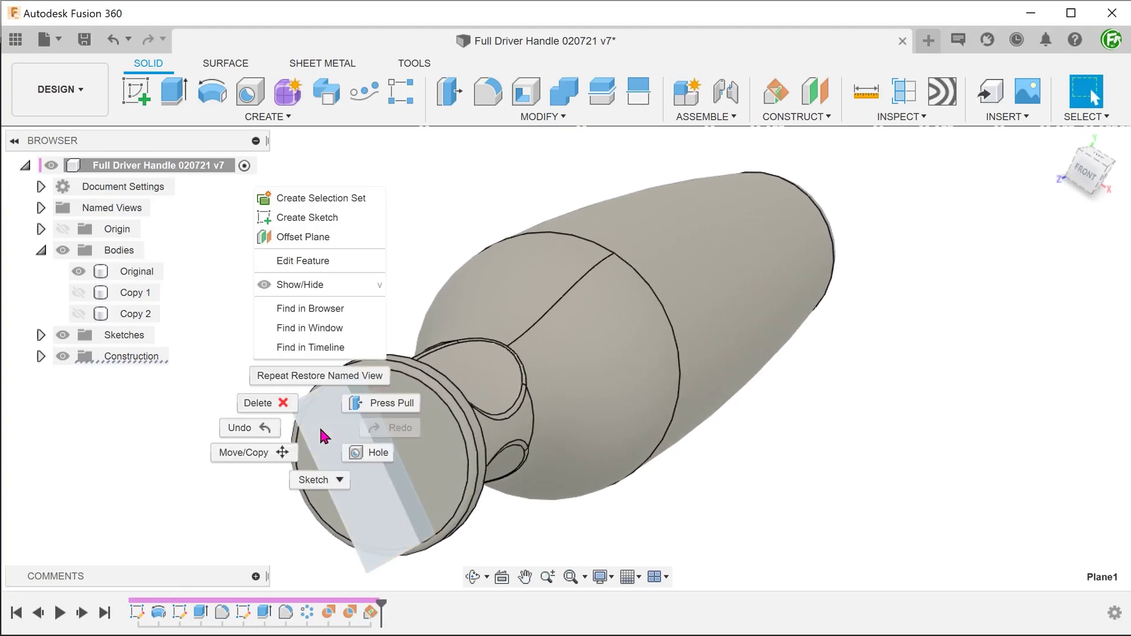
pyautogui.click(352, 226)
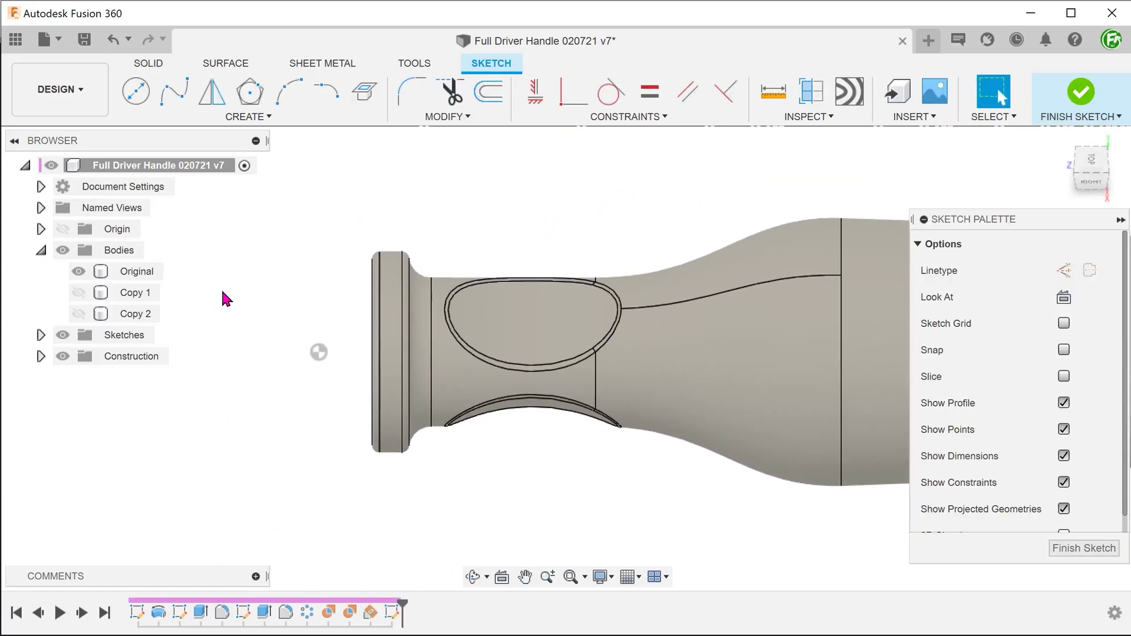
pyautogui.click(62, 251)
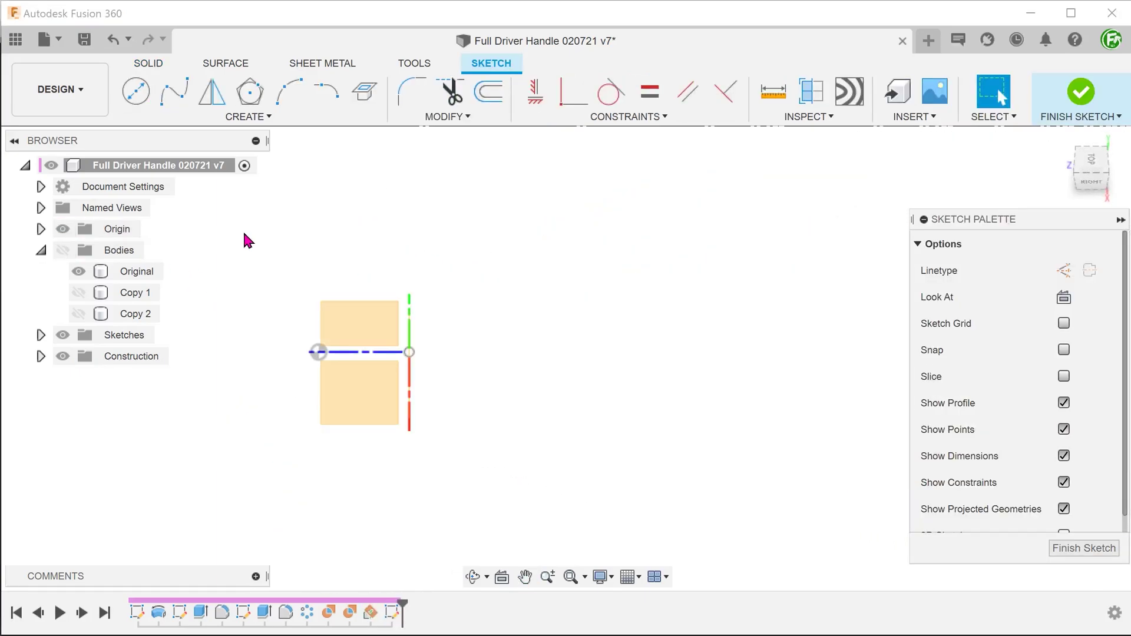
# Draw a horizontal center-to-center slot beside the end-cap section
pyautogui.click(245, 127)
pyautogui.moveTo(147, 243)
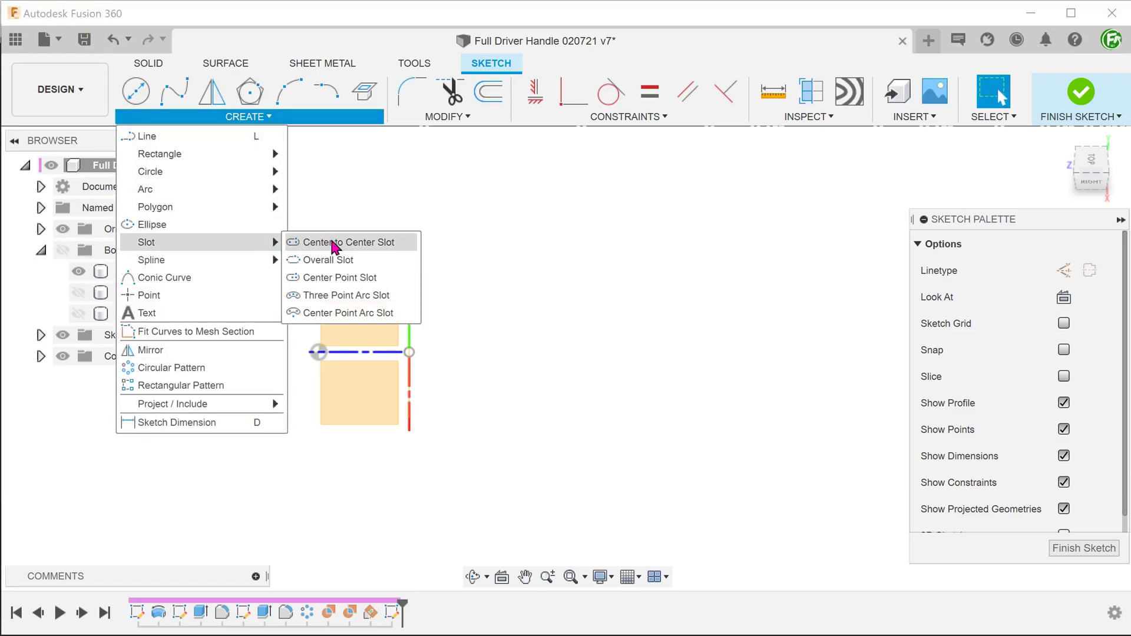
pyautogui.click(360, 245)
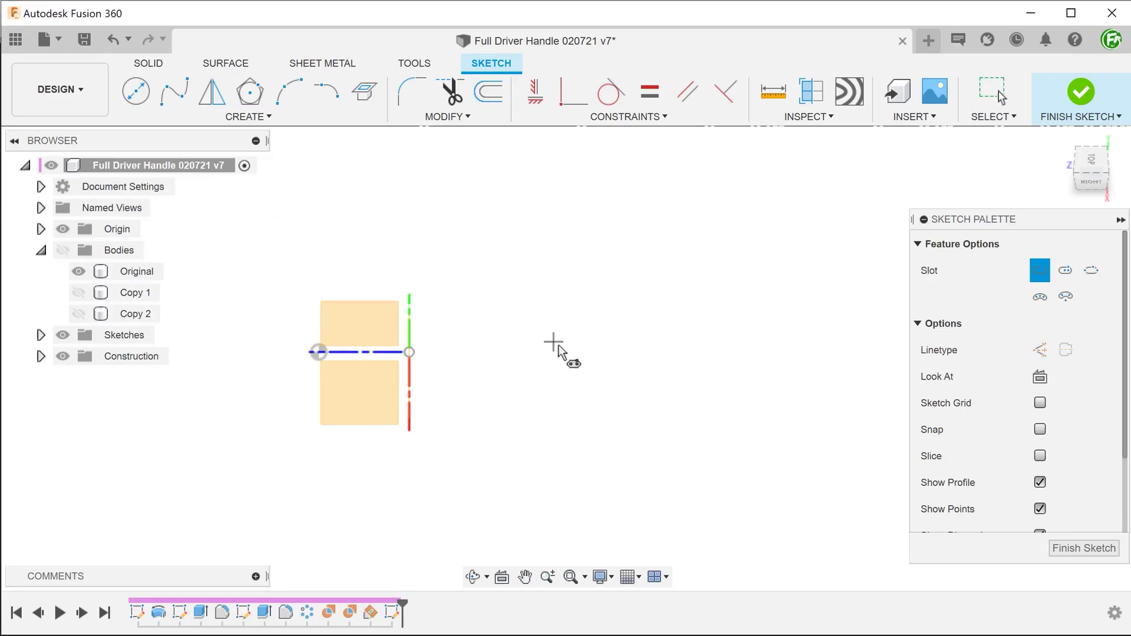
pyautogui.click(564, 351)
pyautogui.click(767, 352)
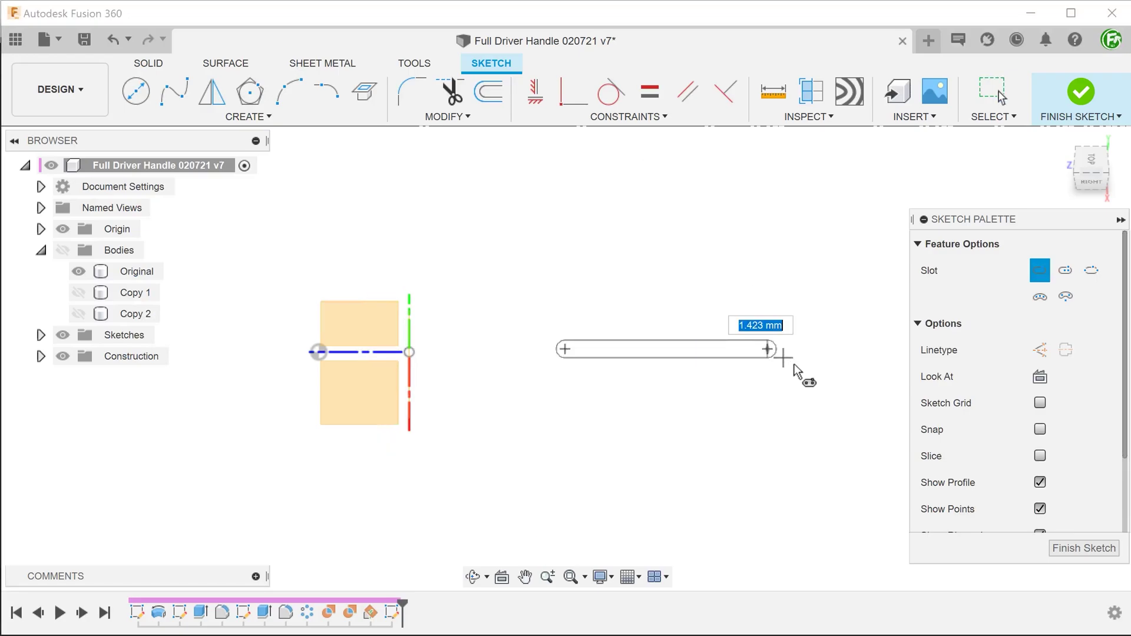
pyautogui.click(821, 387)
pyautogui.click(1120, 219)
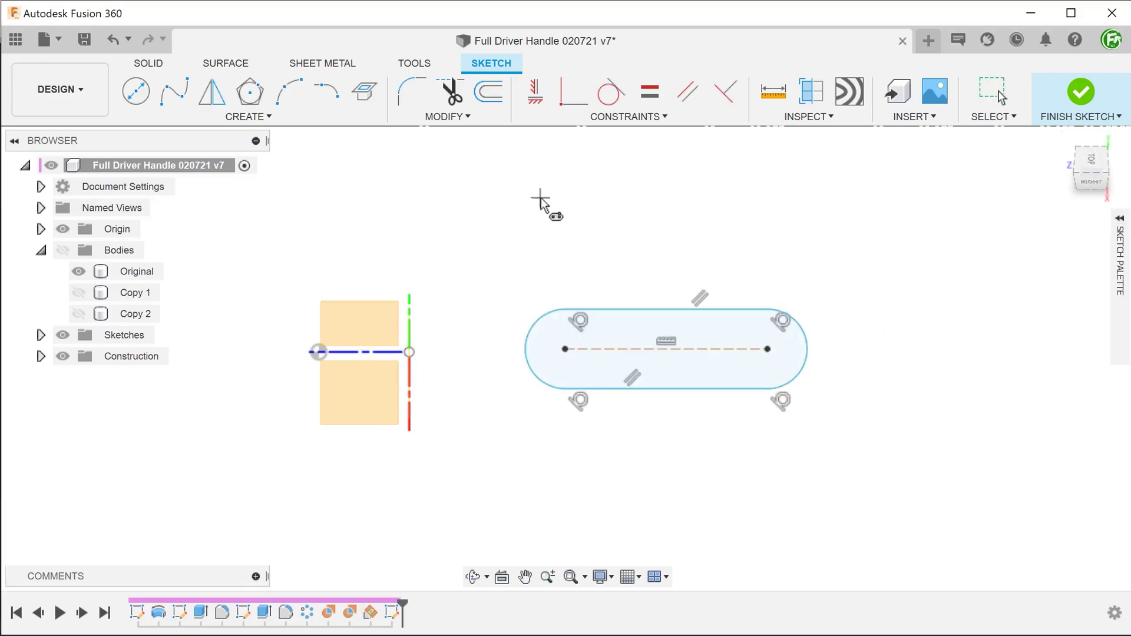
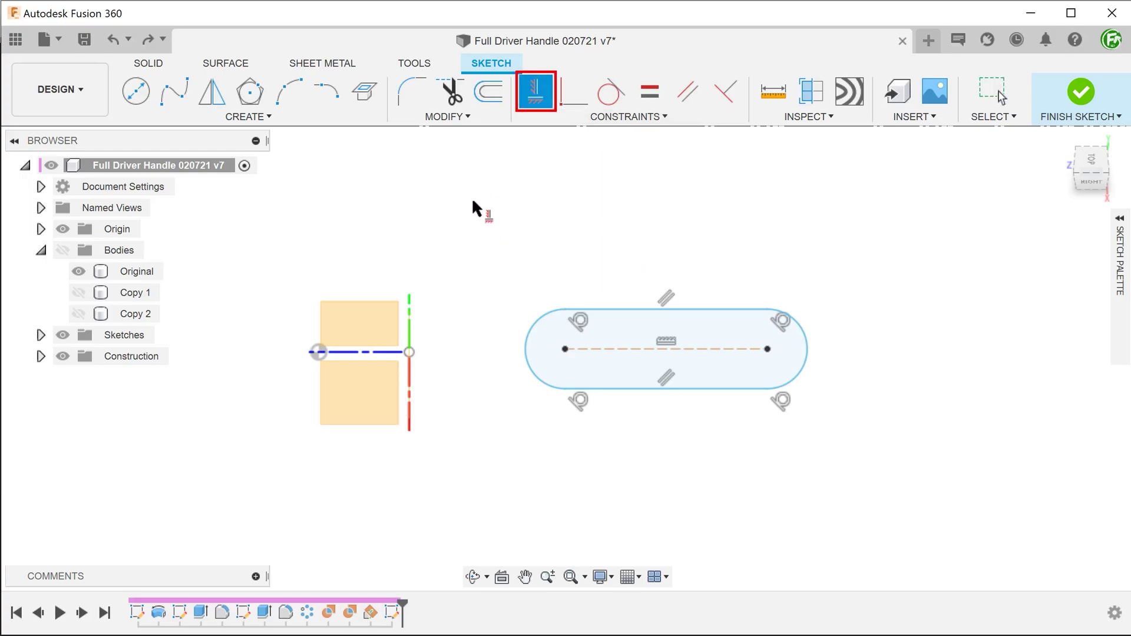
# Align the slot centre level with the origin and dimension its centres 40 and 108 away
pyautogui.click(410, 347)
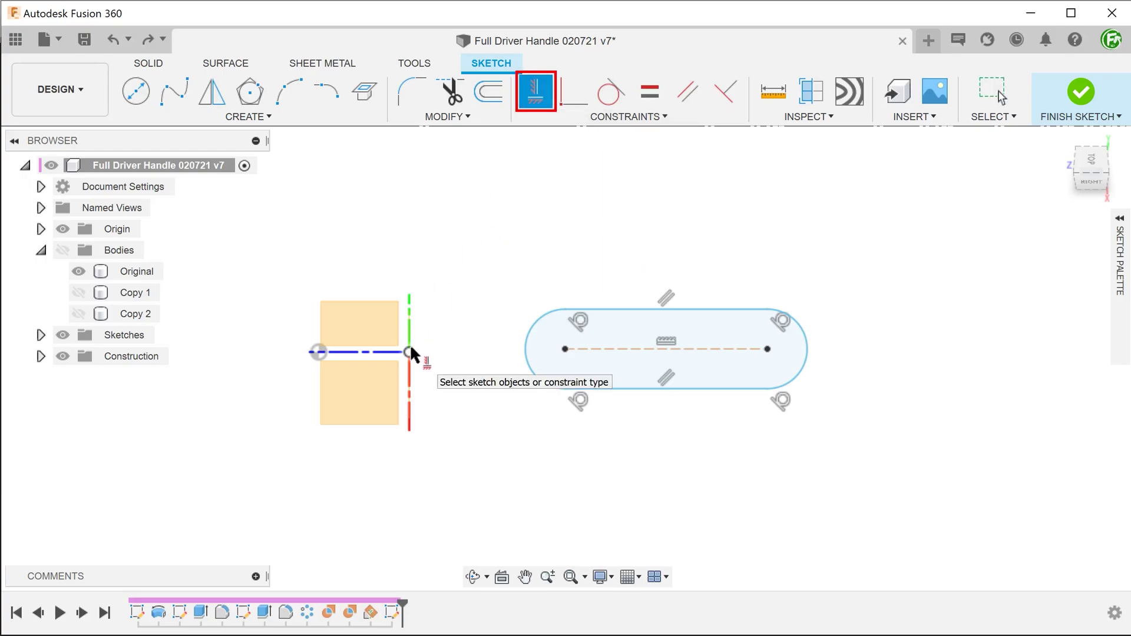
pyautogui.click(565, 349)
pyautogui.press('d')
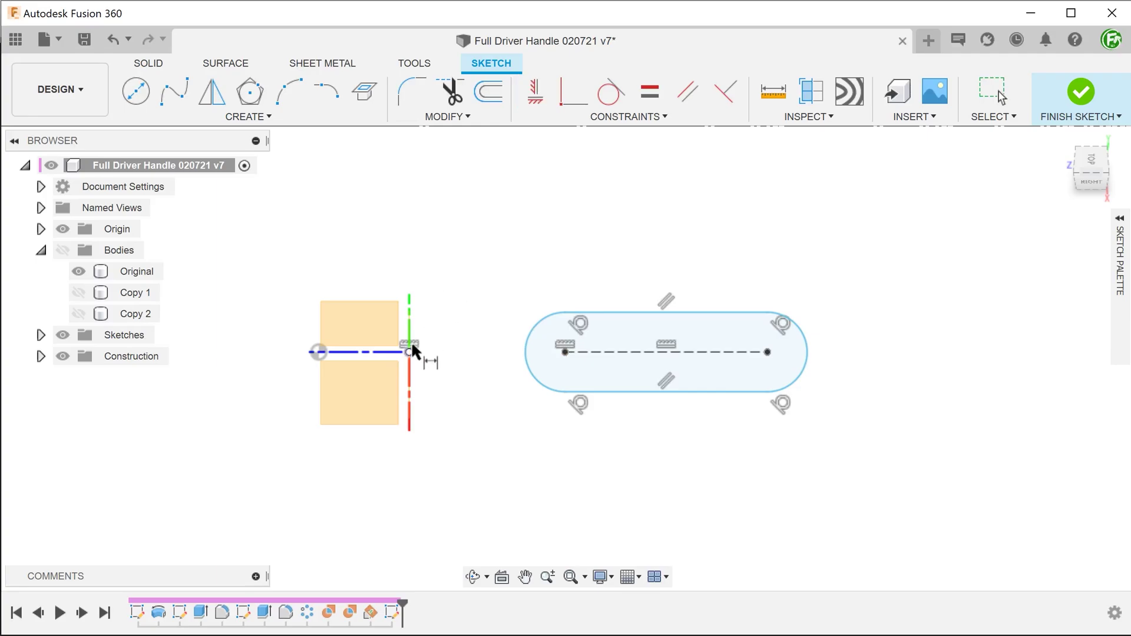
pyautogui.click(564, 351)
pyautogui.click(480, 259)
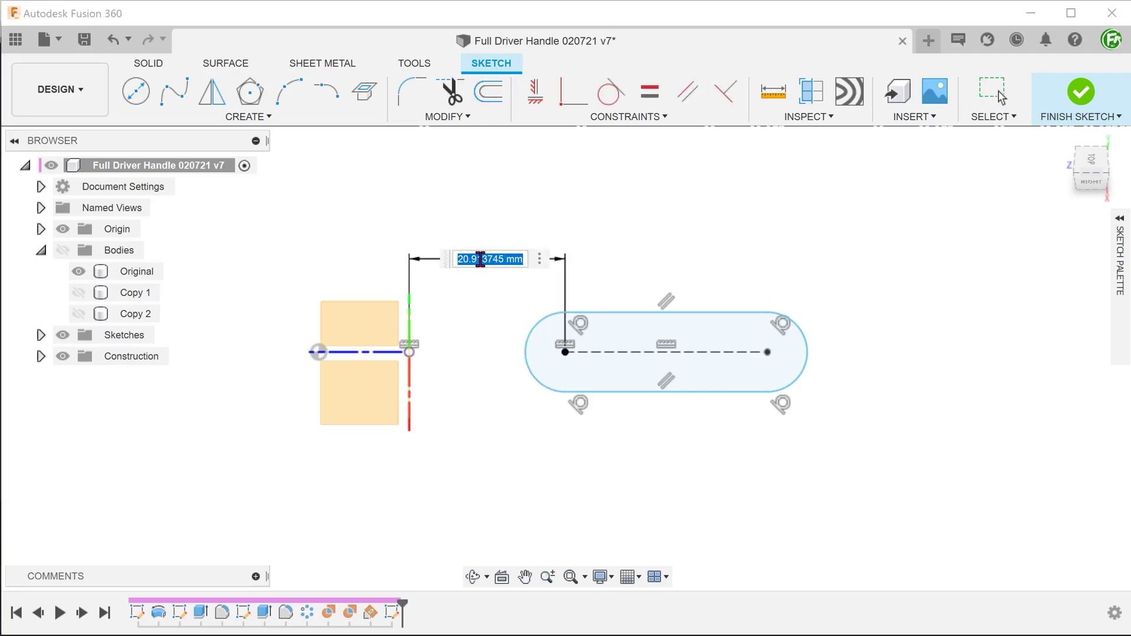
pyautogui.write('40')
pyautogui.press('Return')
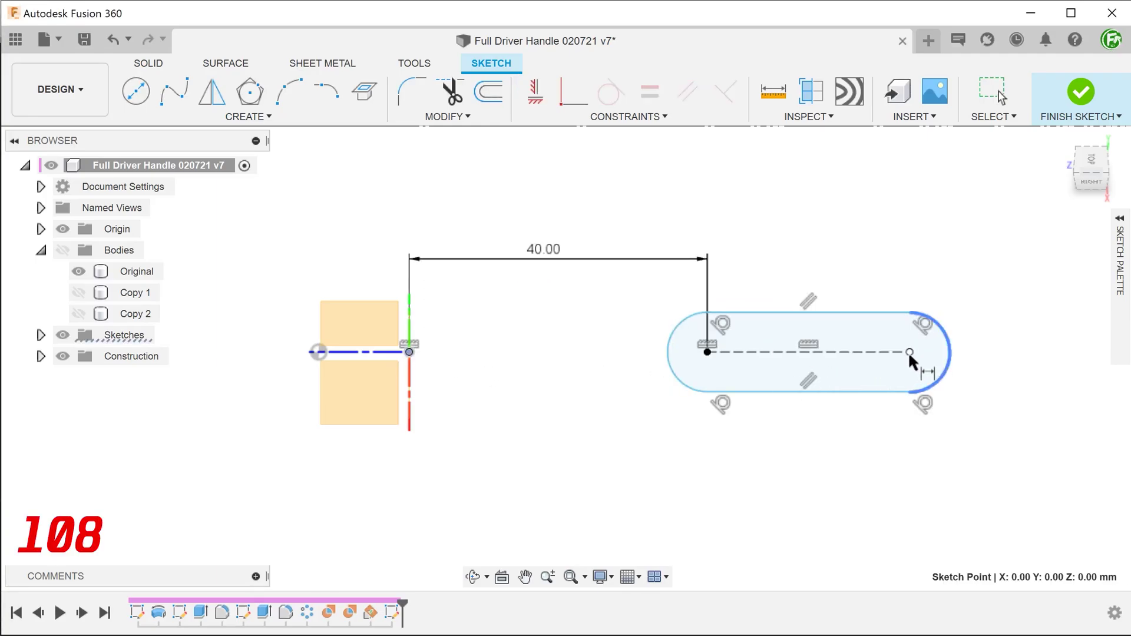
pyautogui.click(910, 351)
pyautogui.click(663, 198)
pyautogui.write('108')
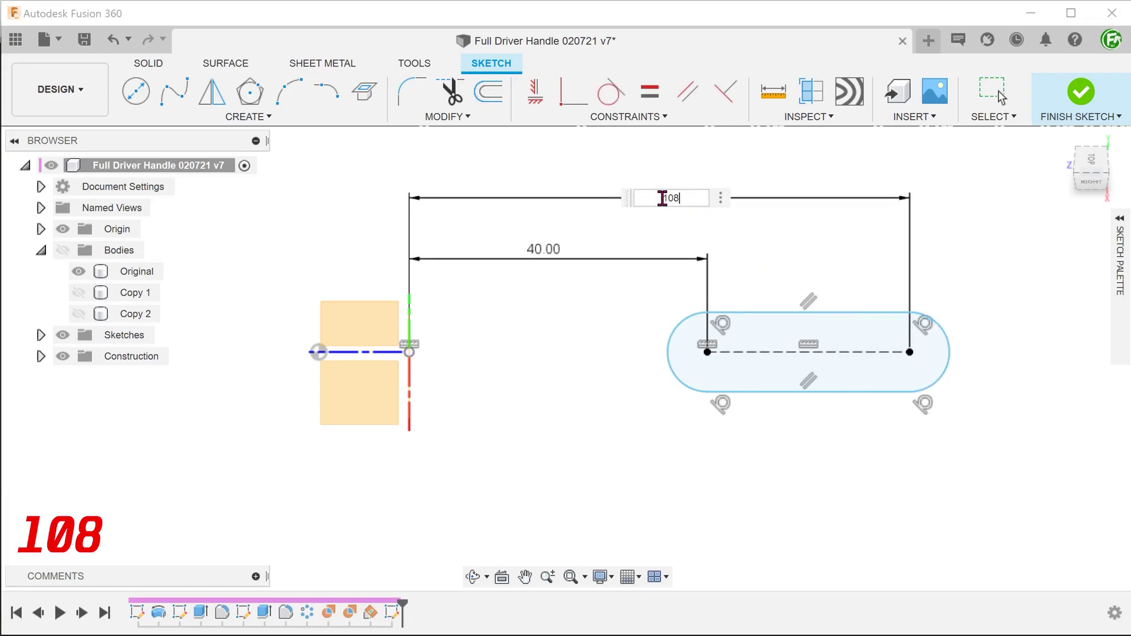
pyautogui.press('Return')
pyautogui.scroll(-2, 599, 360)
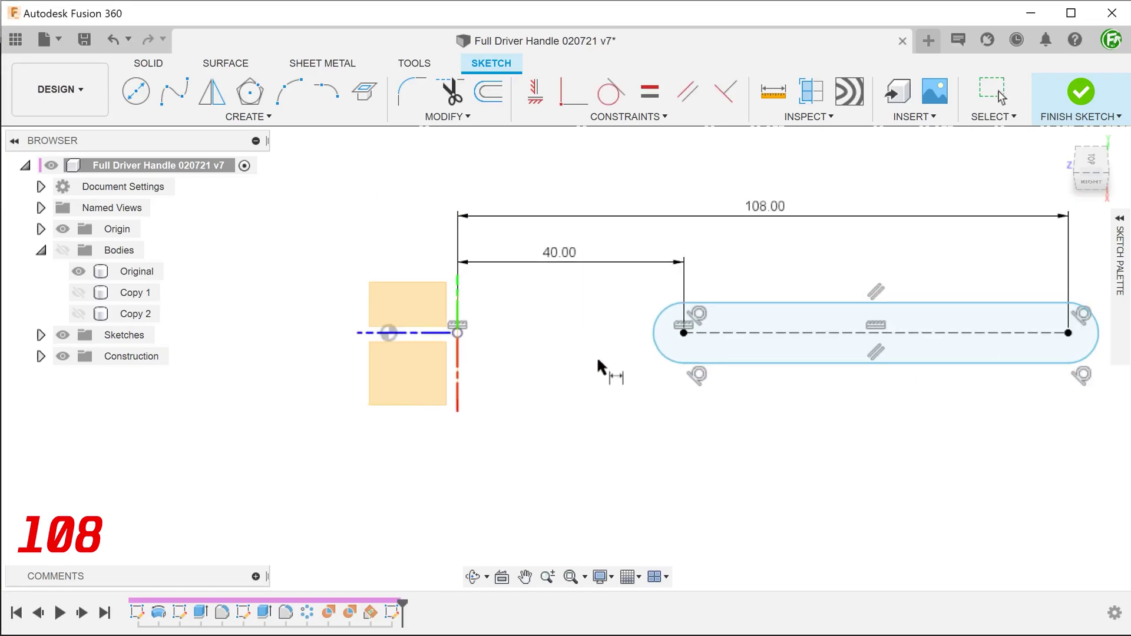
# Give the slot ends a 5.50 radius and finish the sketch
pyautogui.moveTo(599, 360); pyautogui.dragTo(420, 388, button='middle')
pyautogui.click(460, 368)
pyautogui.click(384, 427)
pyautogui.write('5.5')
pyautogui.press('Return')
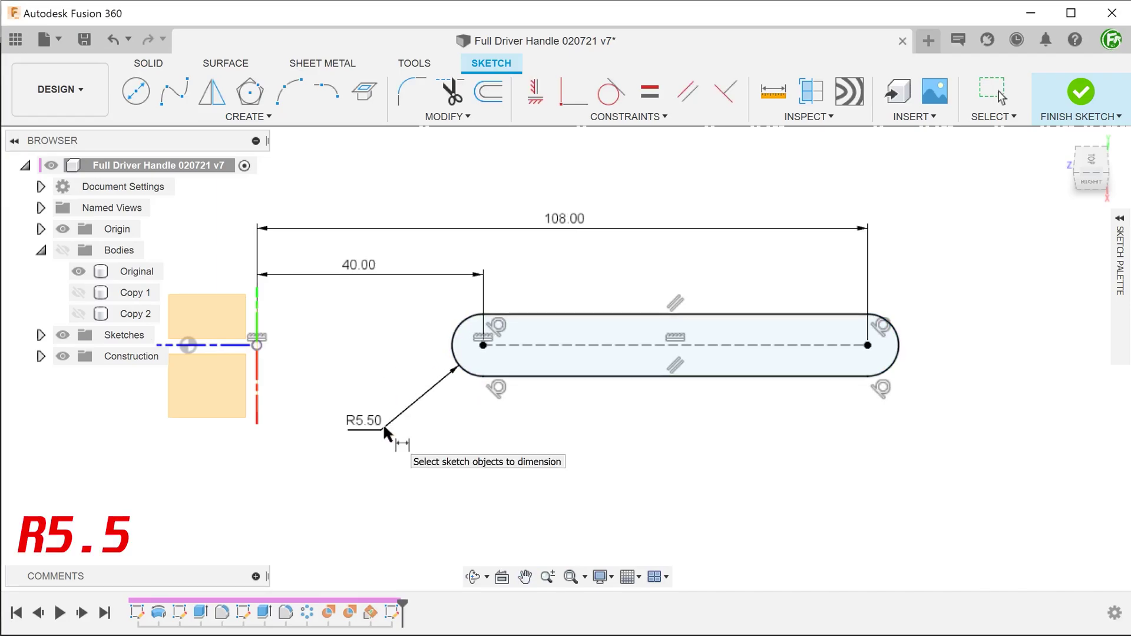
pyautogui.click(1081, 92)
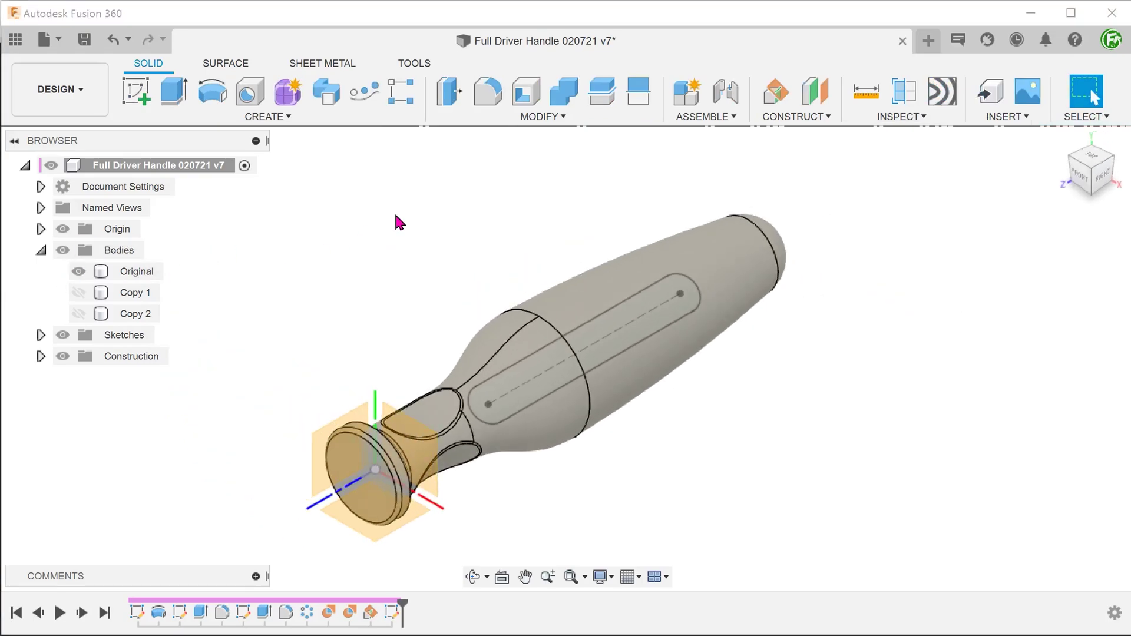
# Split the handle body using the slot body as the tool, then remove the outer piece
pyautogui.click(508, 117)
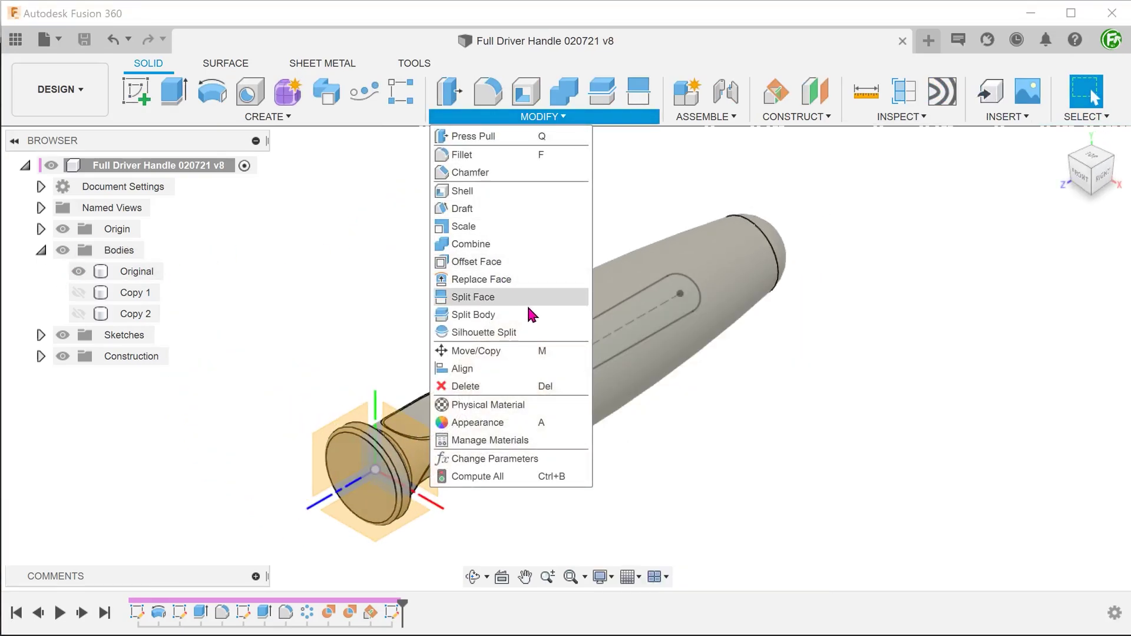
pyautogui.click(542, 318)
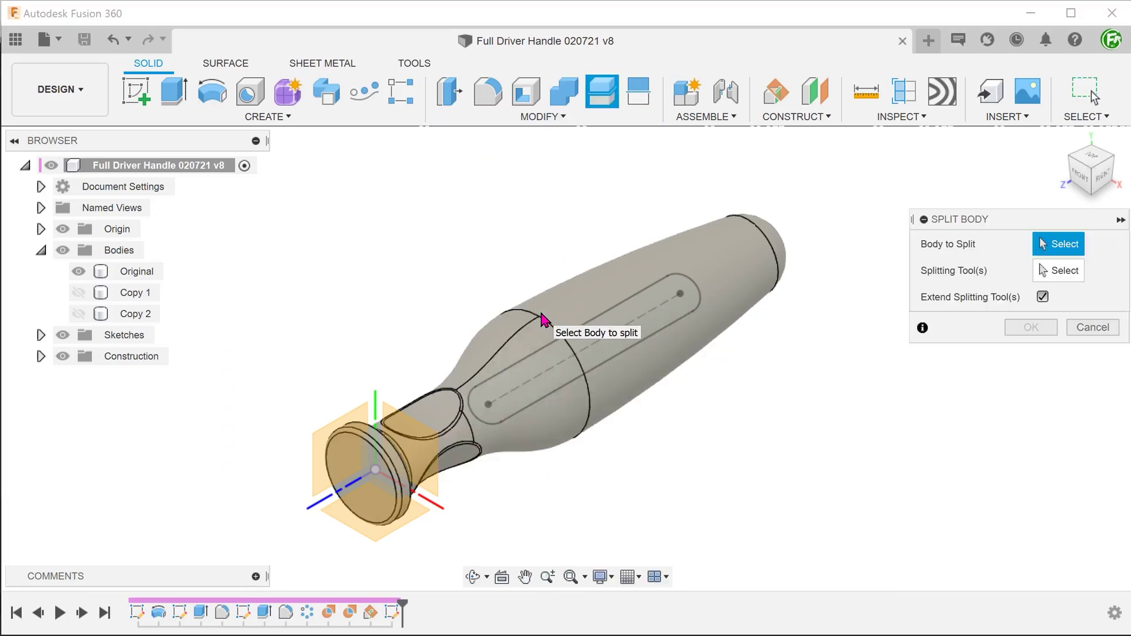
pyautogui.click(715, 274)
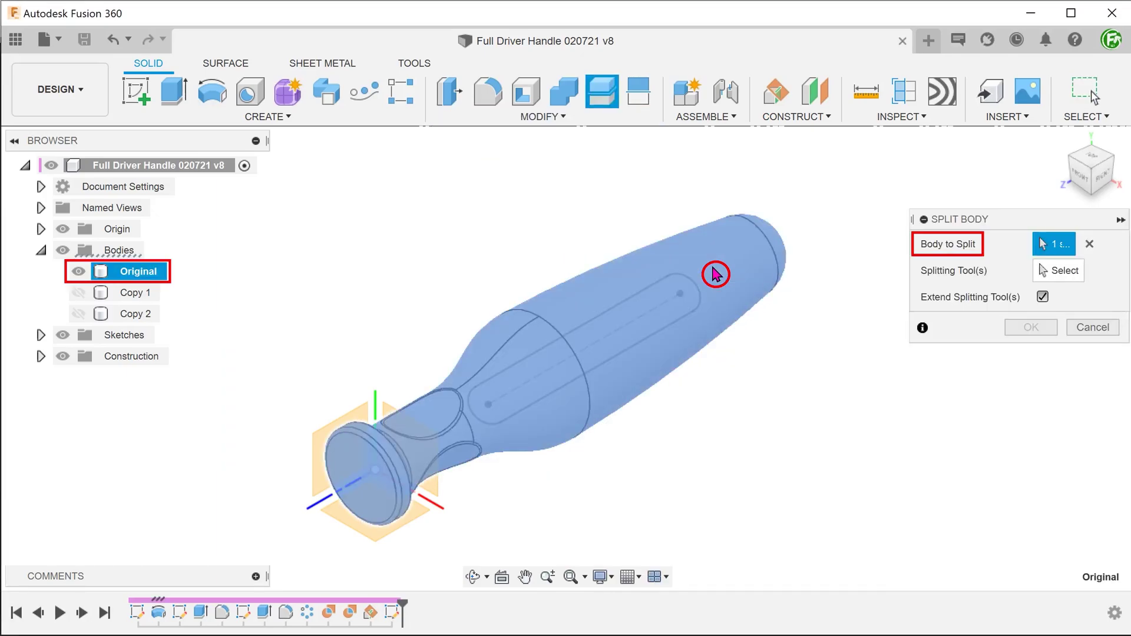
pyautogui.click(1042, 271)
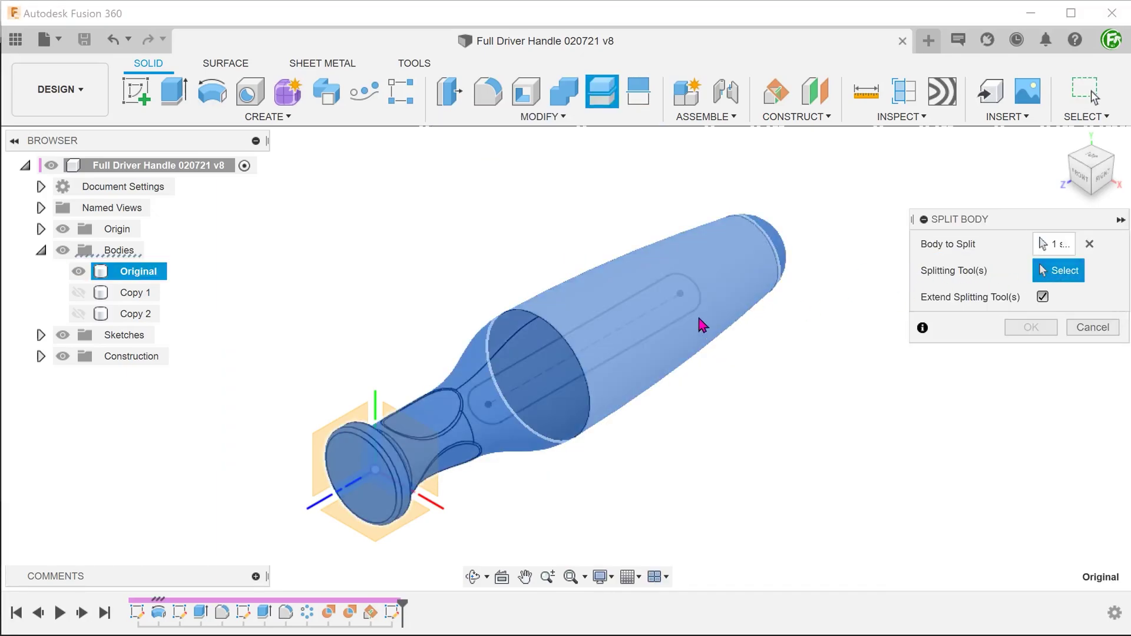
pyautogui.click(659, 340)
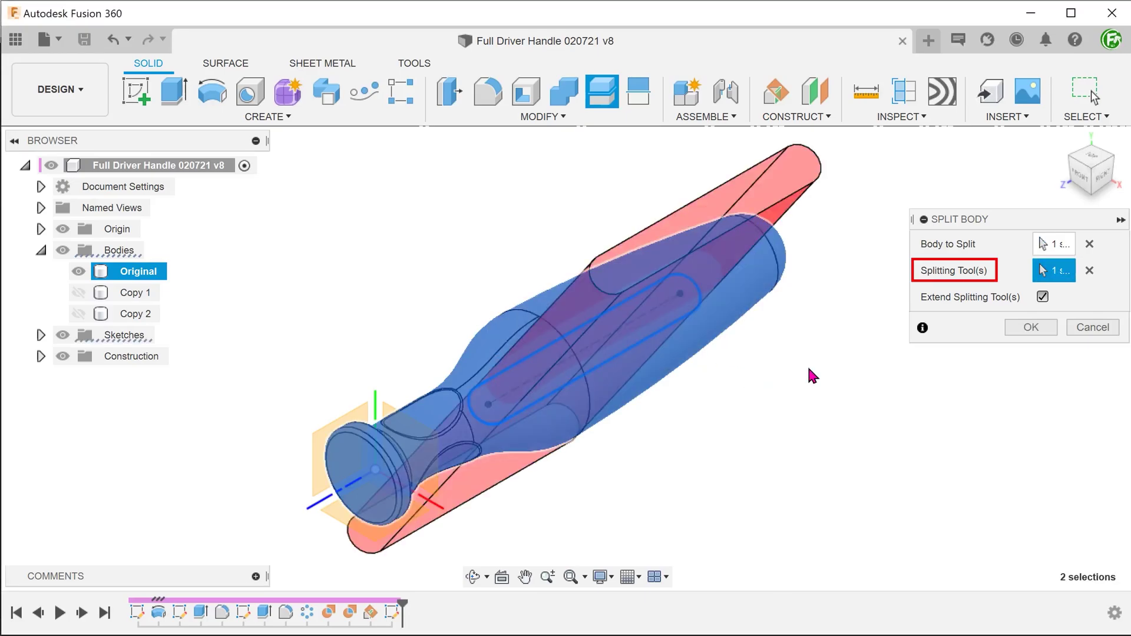
pyautogui.click(1030, 327)
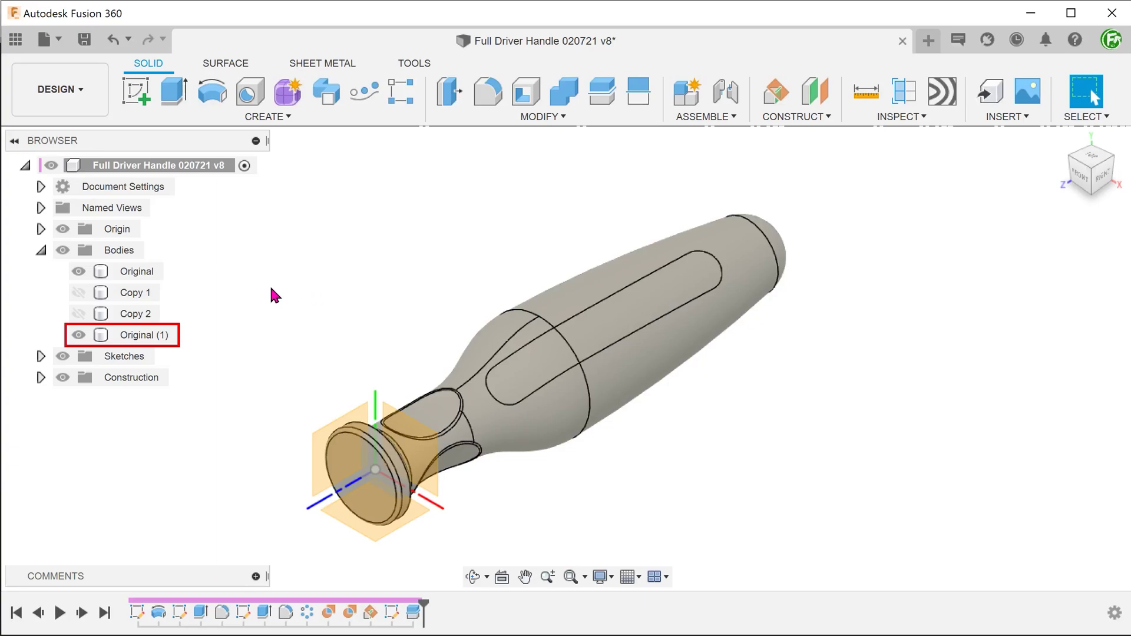
pyautogui.rightClick(134, 335)
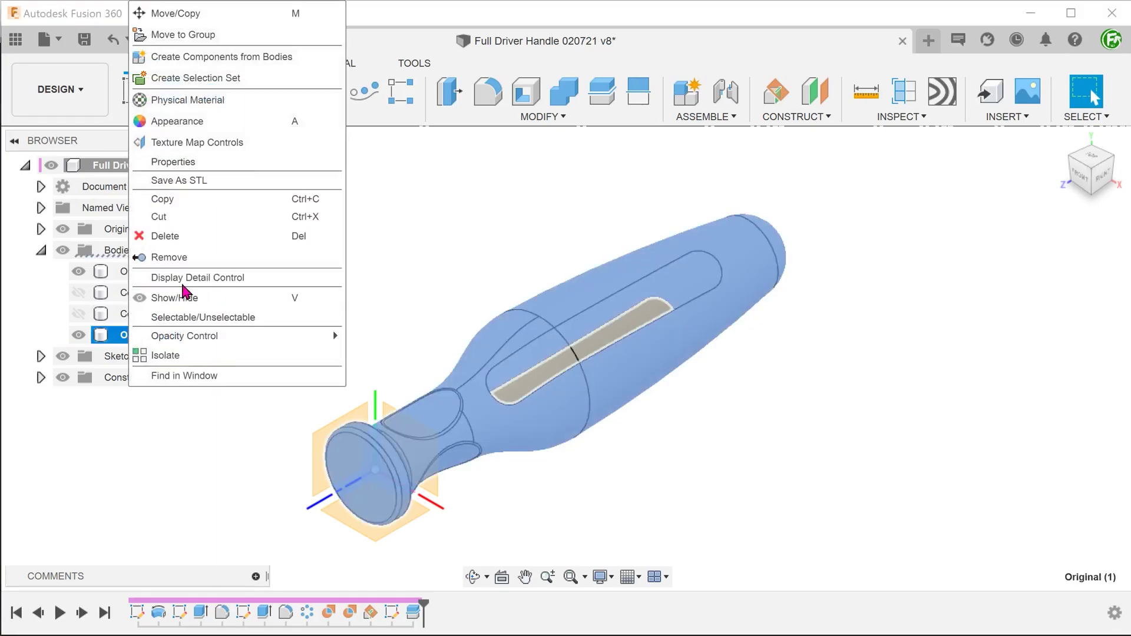
pyautogui.click(210, 262)
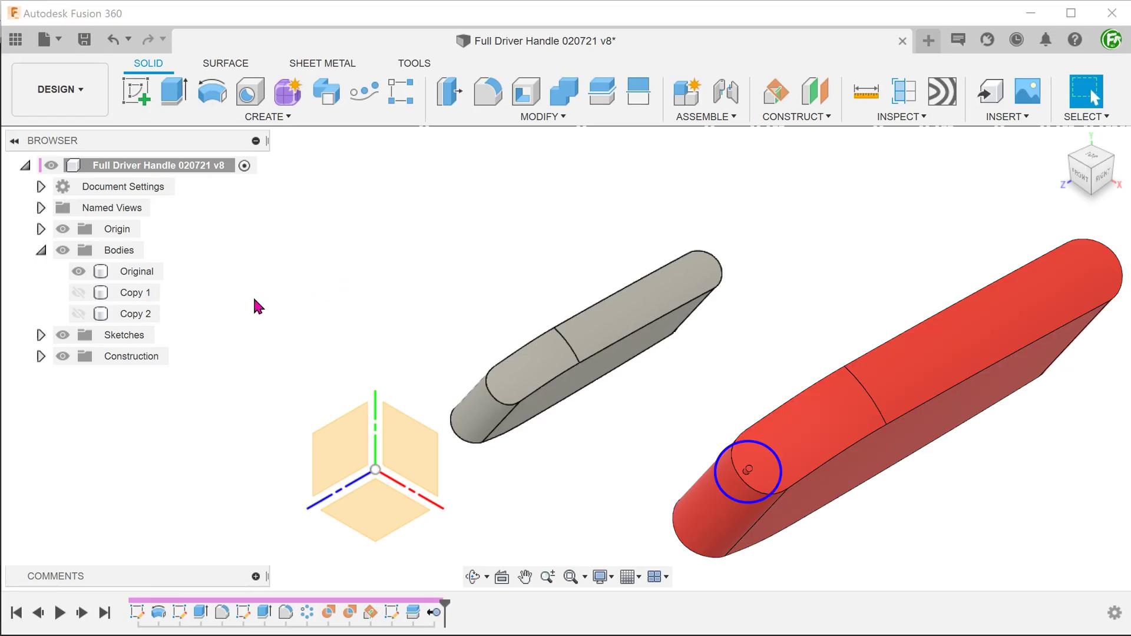
# Start a new sketch on Plane1 with the Bodies folder hidden
pyautogui.click(40, 356)
pyautogui.rightClick(127, 380)
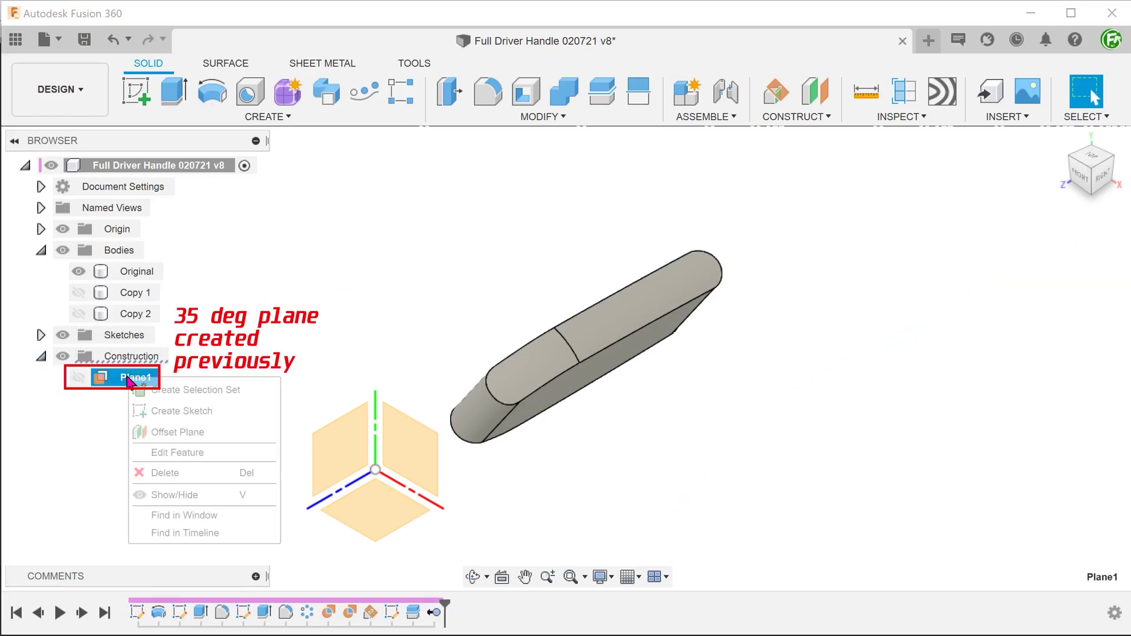
pyautogui.click(235, 422)
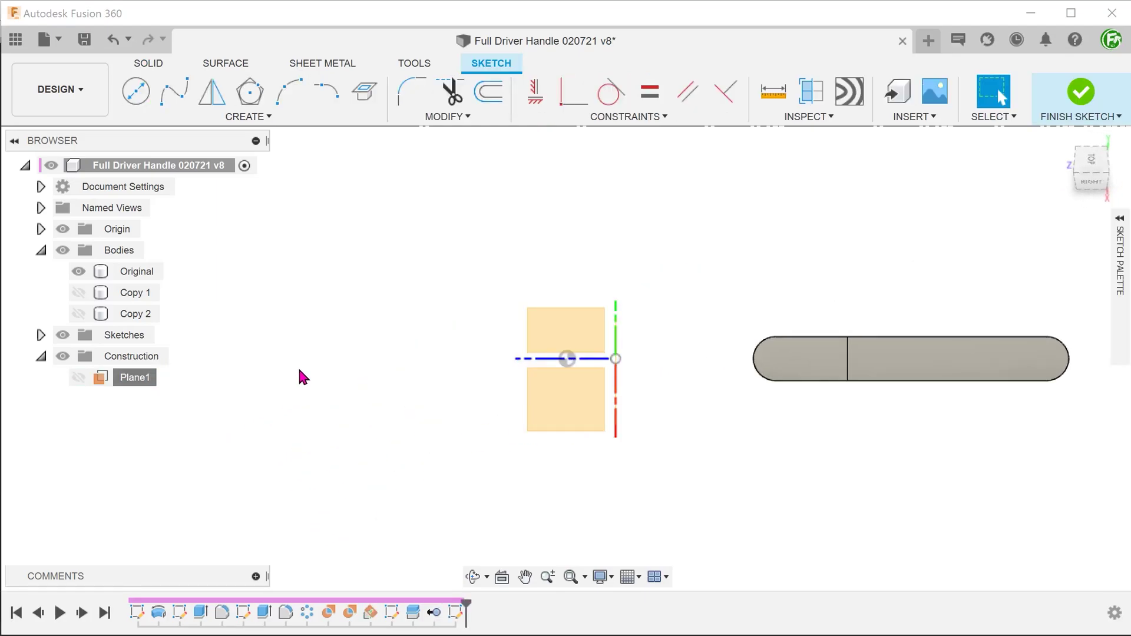
pyautogui.click(62, 251)
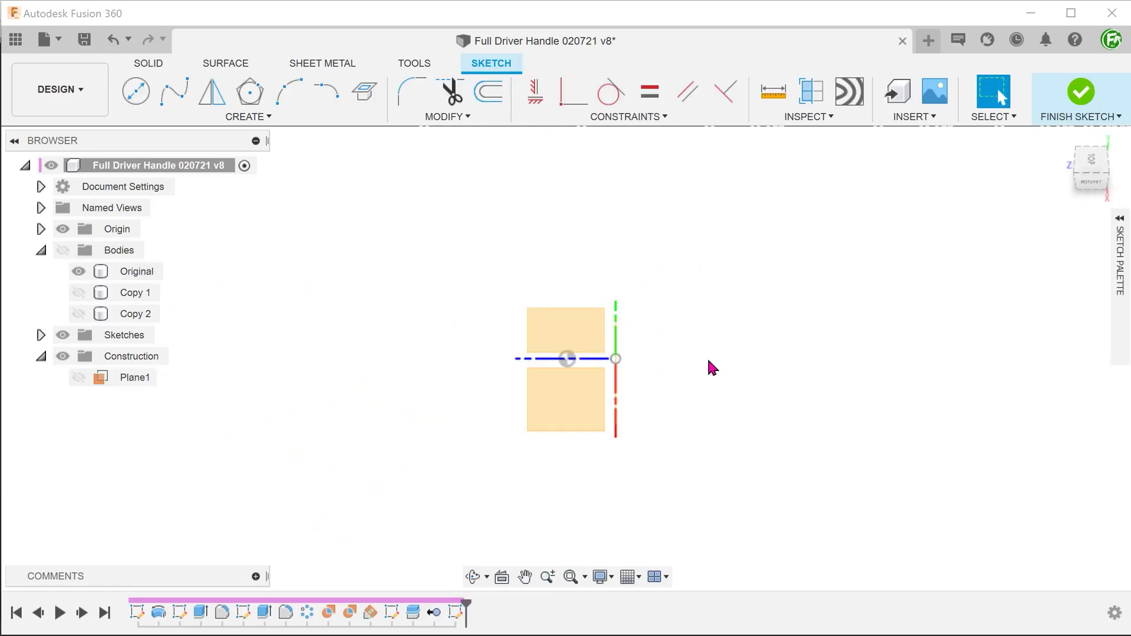
pyautogui.moveTo(714, 369); pyautogui.dragTo(564, 356, button='middle')
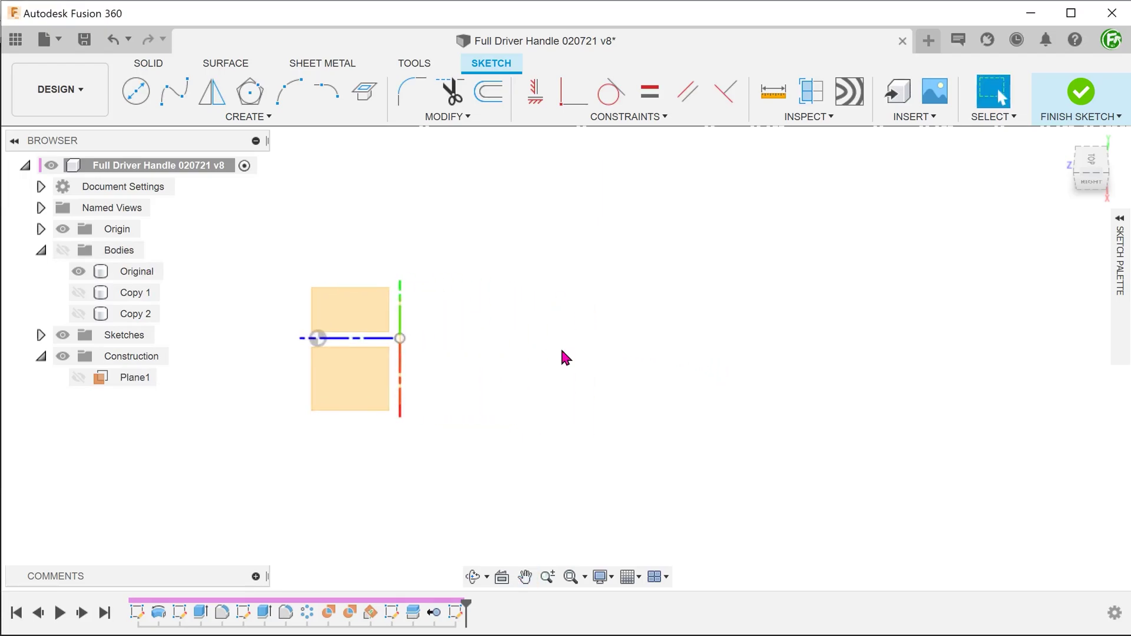
# Draw a circle and constrain its centre horizontally level with the origin
pyautogui.click(136, 91)
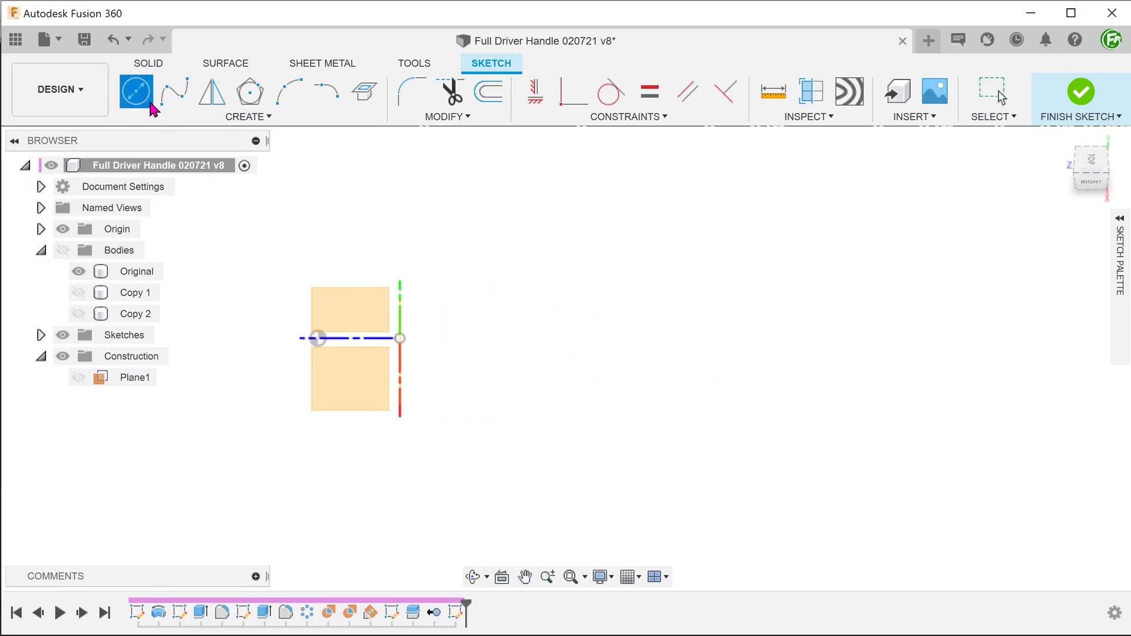
pyautogui.click(688, 335)
pyautogui.click(729, 378)
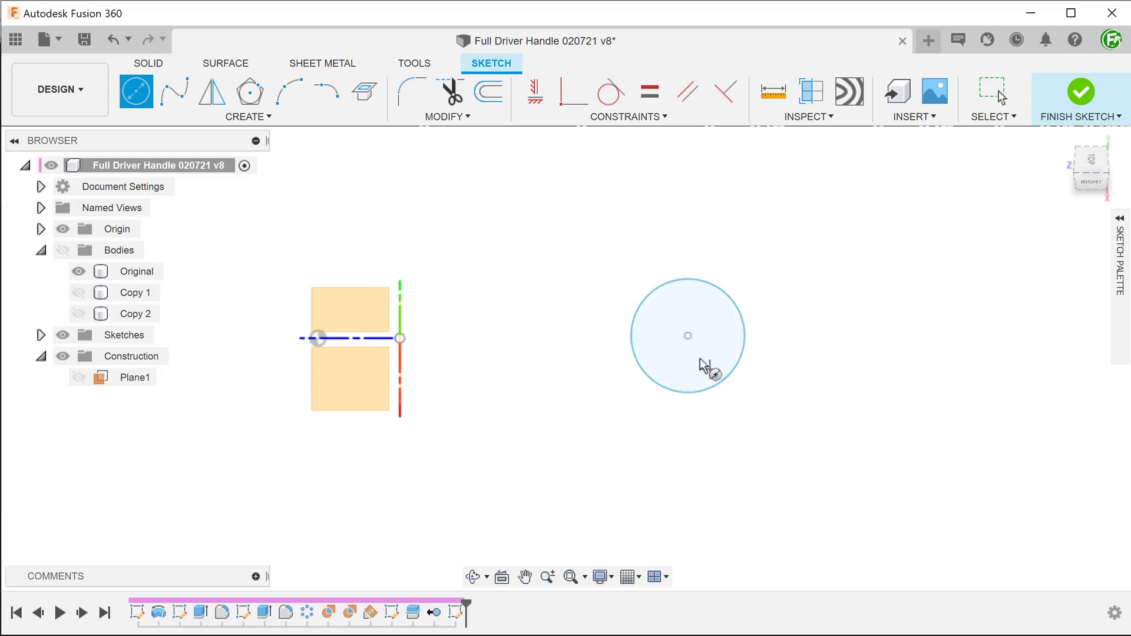
pyautogui.click(534, 91)
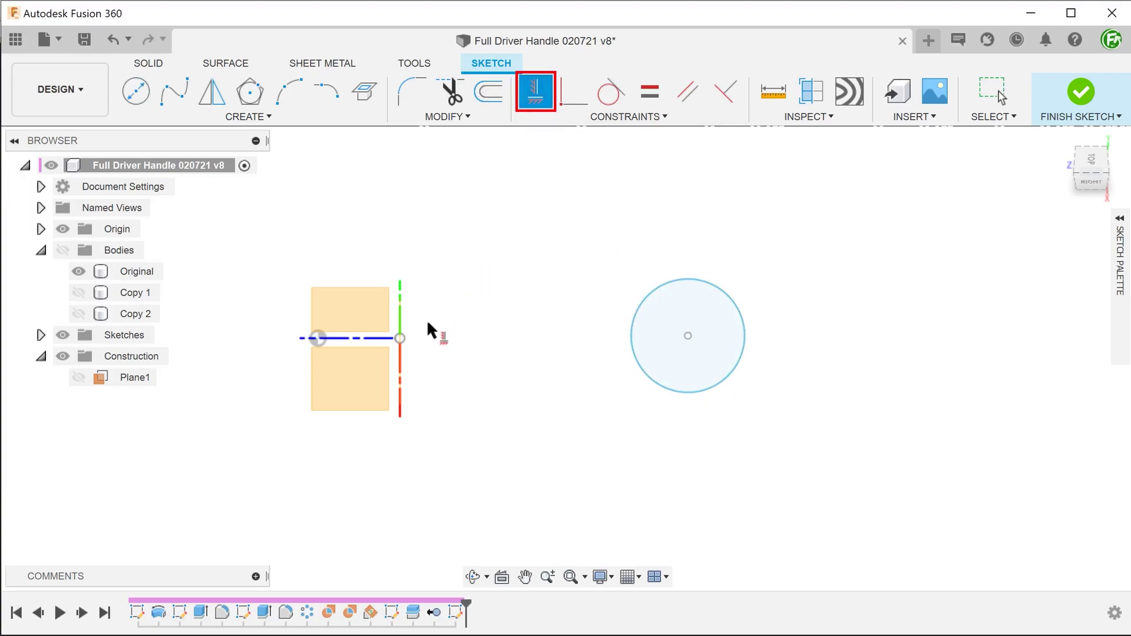
pyautogui.click(400, 337)
pyautogui.click(686, 334)
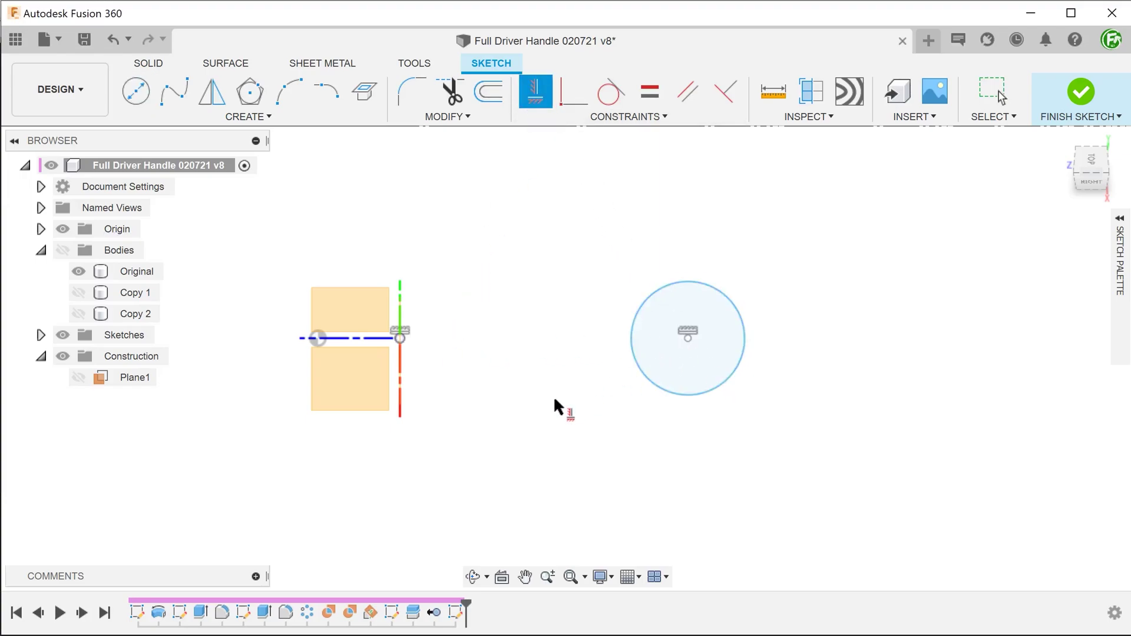
pyautogui.press('Escape')
pyautogui.scroll(2, 588, 299)
pyautogui.scroll(2, 611, 310)
# Draw a horizontal line from the circle centre to its edge as a centerline
pyautogui.press('m')
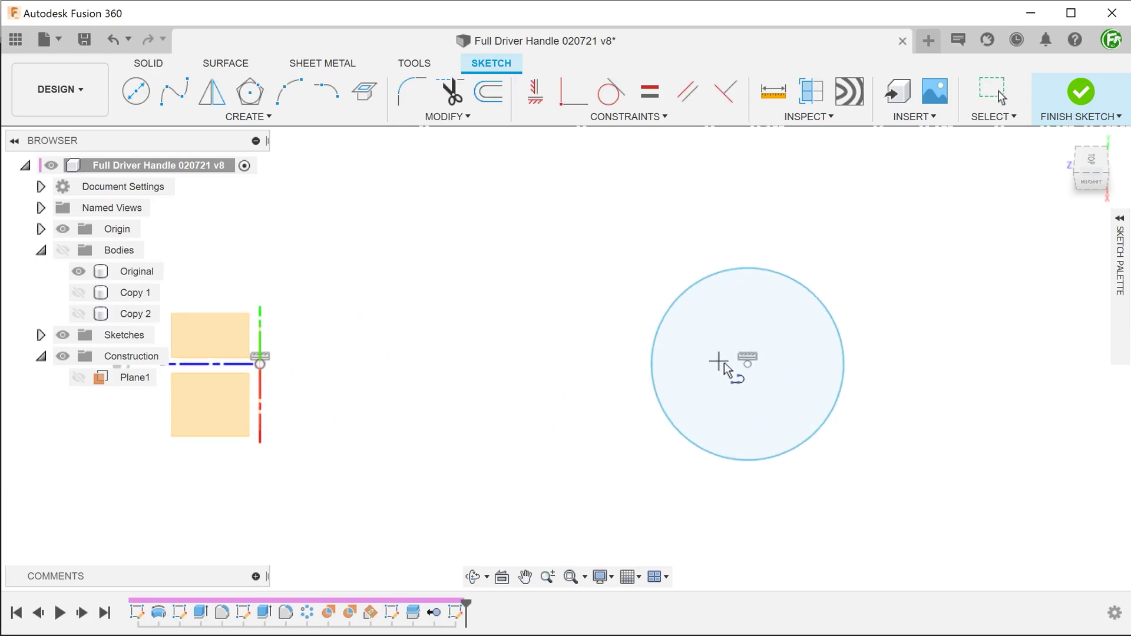
pyautogui.click(749, 364)
pyautogui.moveTo(780, 372); pyautogui.dragTo(846, 363)
pyautogui.press('Return')
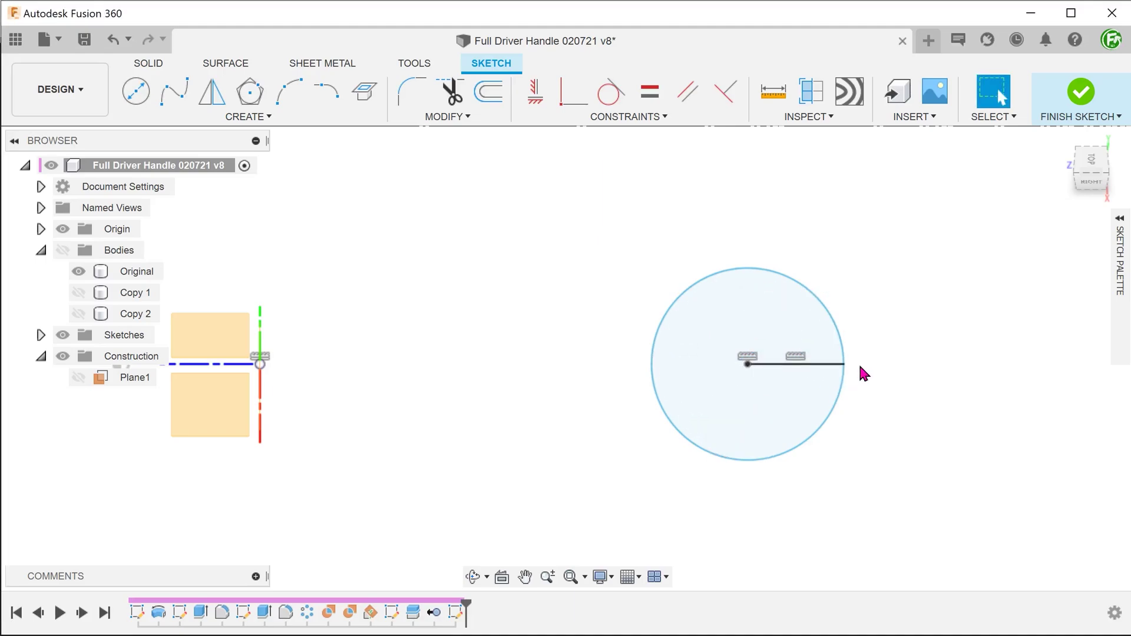
pyautogui.rightClick(824, 364)
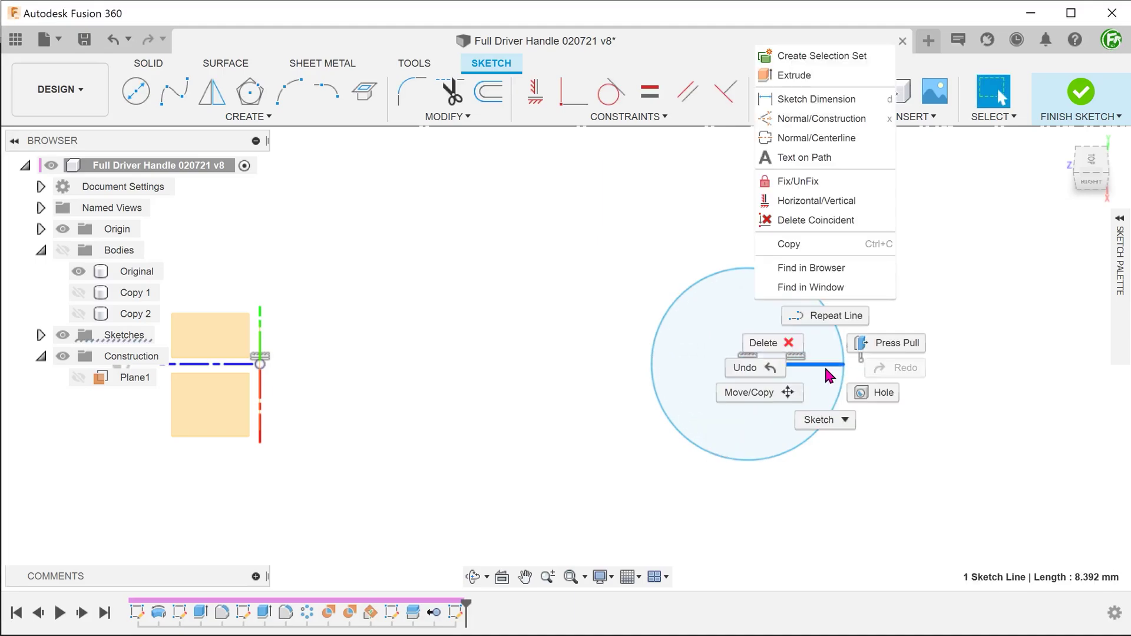
pyautogui.click(859, 147)
pyautogui.click(847, 239)
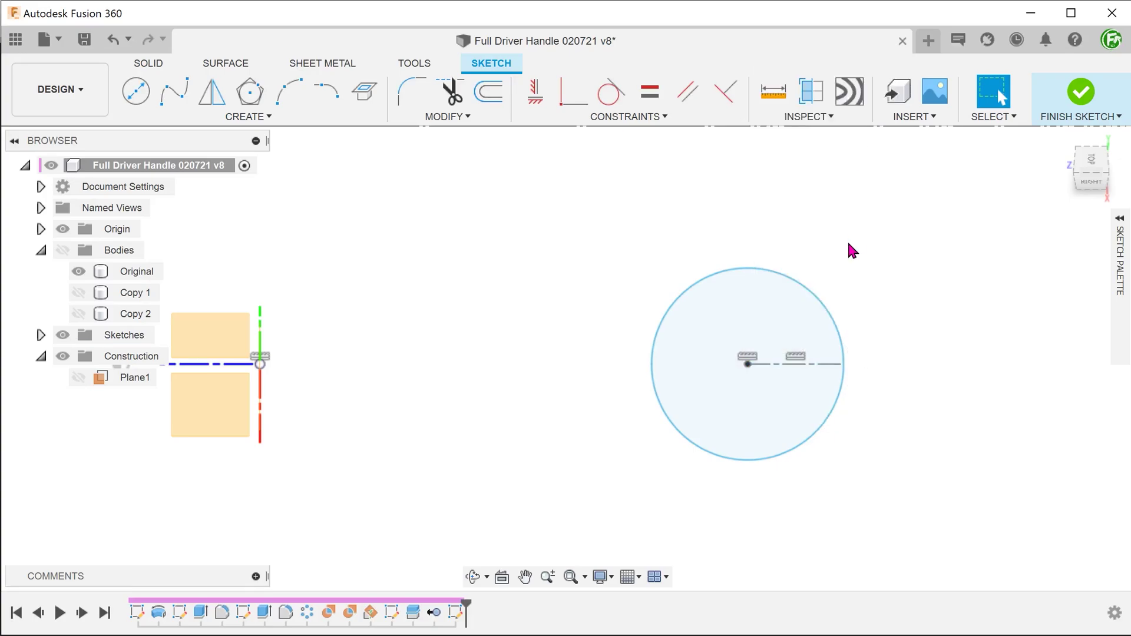
# Draw a diagonal line from the circle centre at 45° to the centerline
pyautogui.click(748, 365)
pyautogui.doubleClick(815, 296)
pyautogui.press('d')
pyautogui.click(796, 306)
pyautogui.click(831, 361)
pyautogui.click(865, 320)
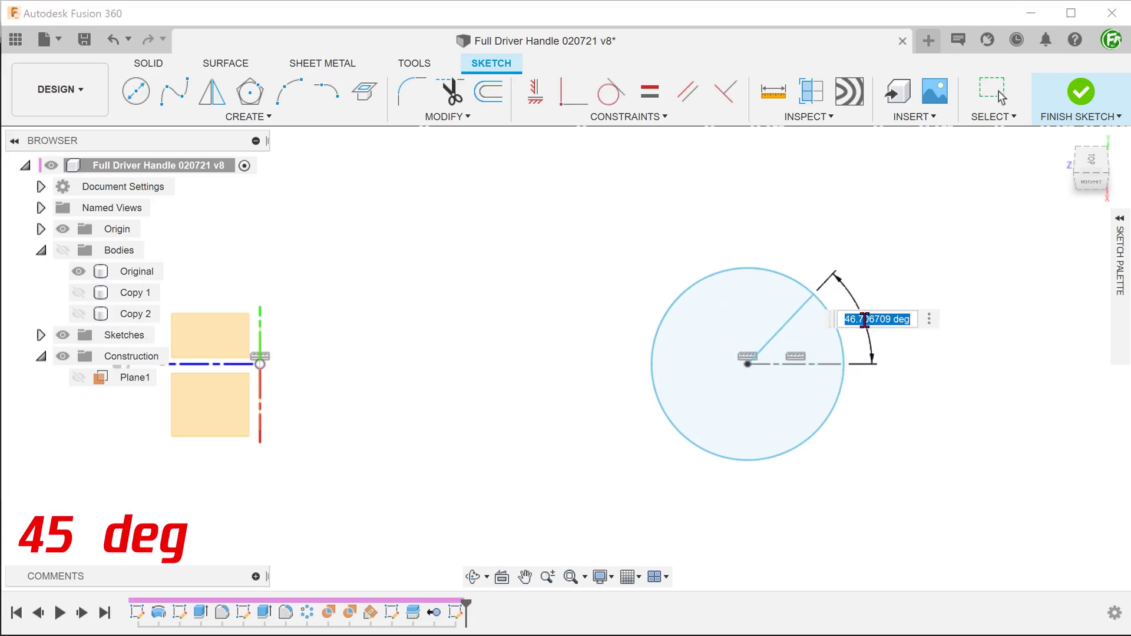
pyautogui.write('45')
pyautogui.press('Return')
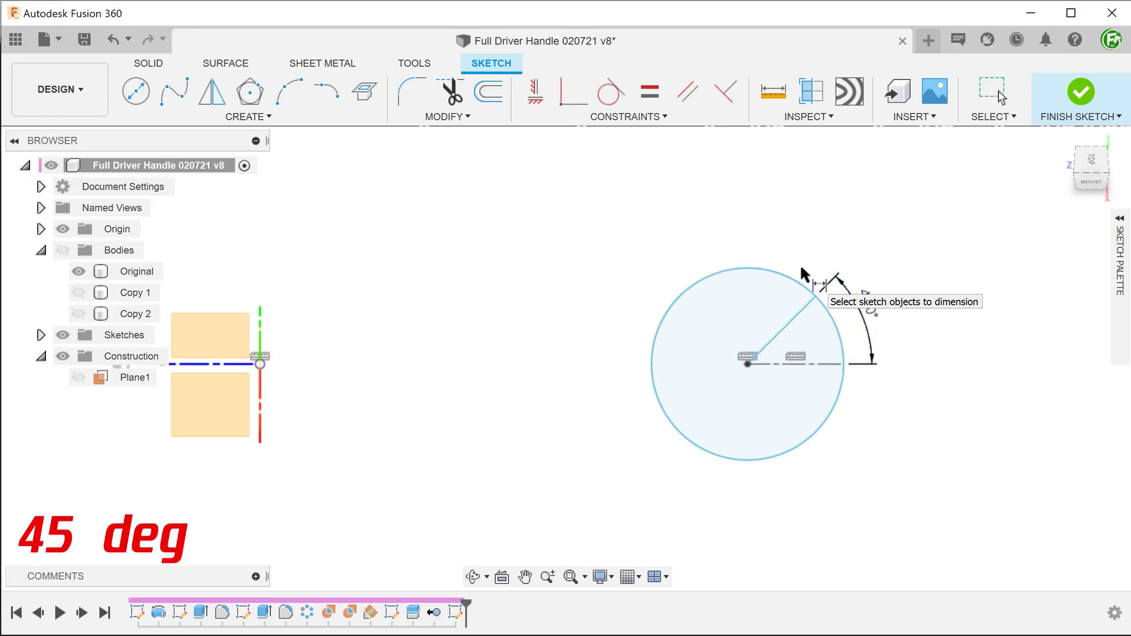
pyautogui.press('Escape')
# Make the diagonal line construction geometry and mirror it about the centerline
pyautogui.click(798, 314)
pyautogui.rightClick(797, 314)
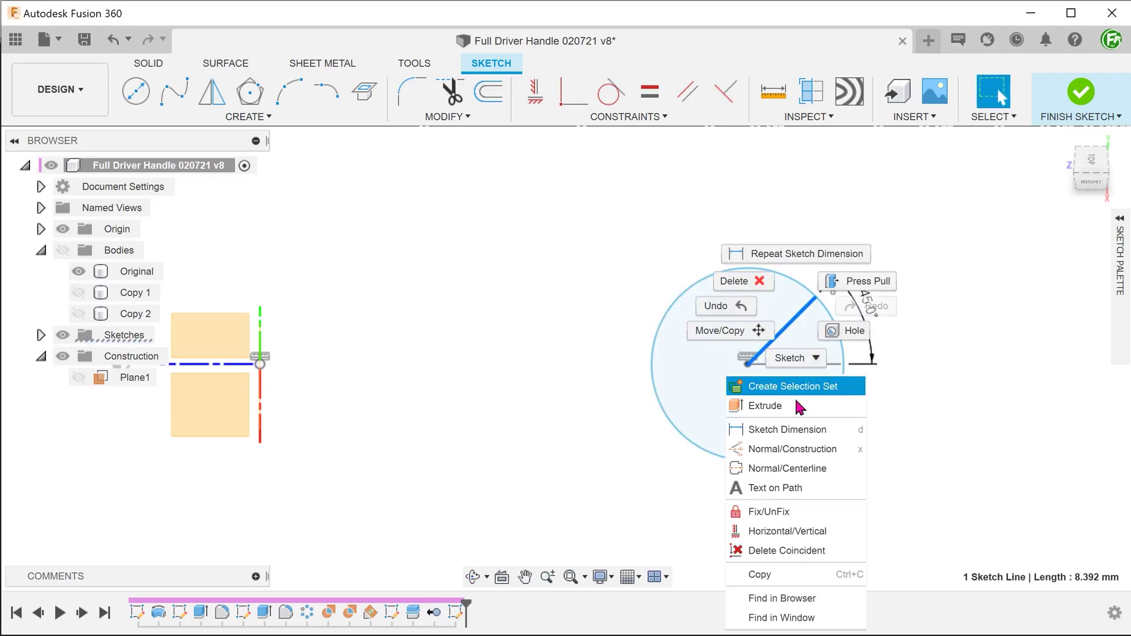
pyautogui.click(831, 448)
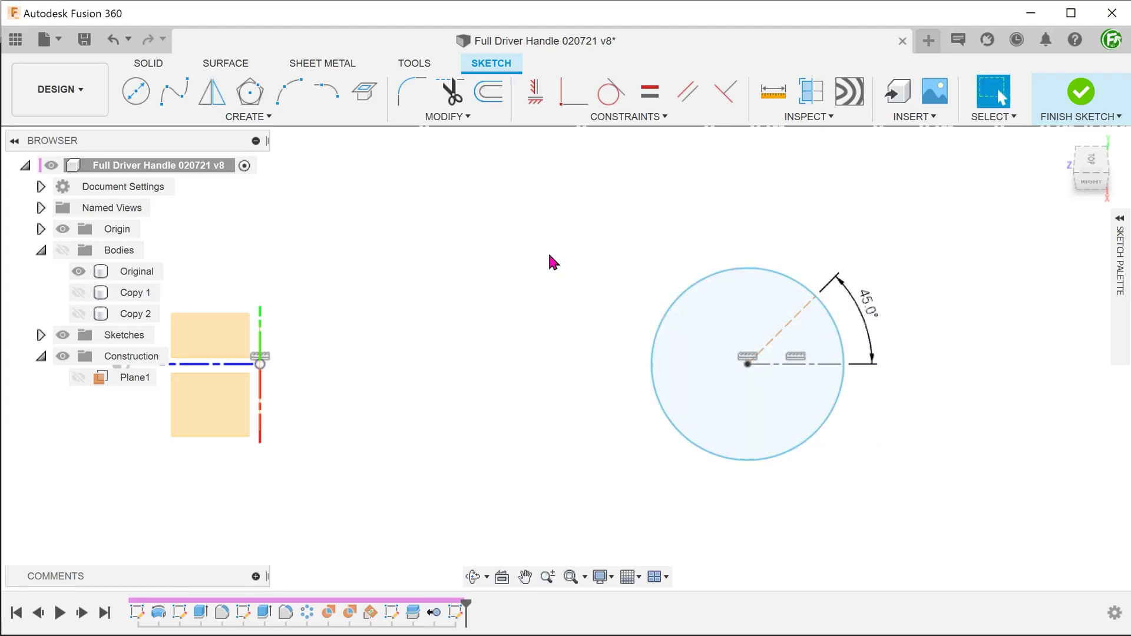
pyautogui.click(212, 92)
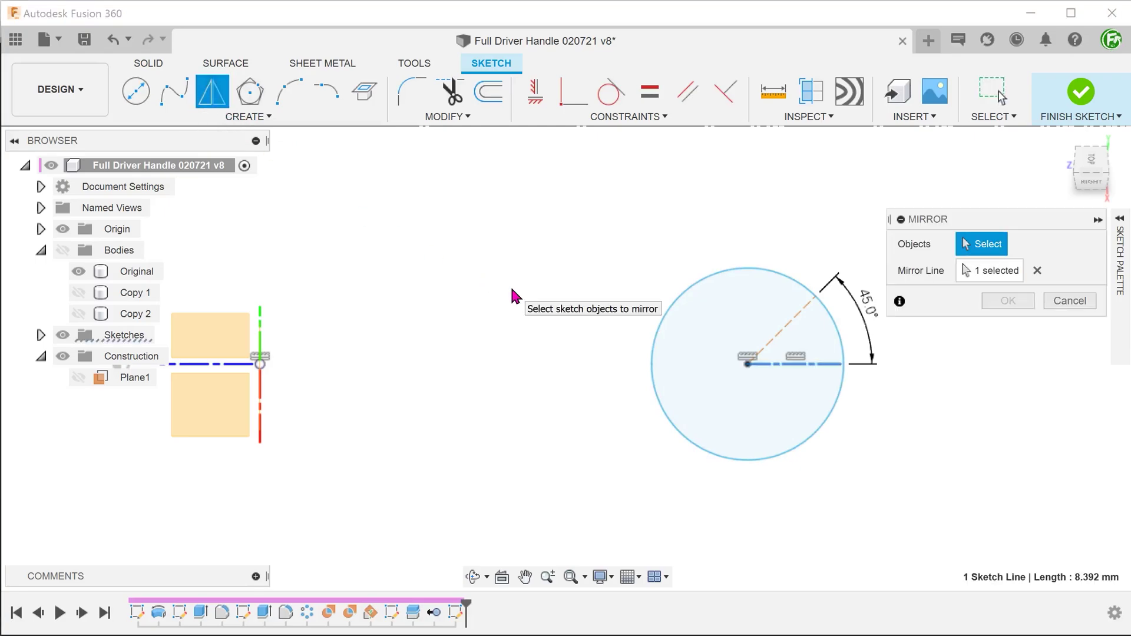
pyautogui.click(794, 319)
pyautogui.click(993, 303)
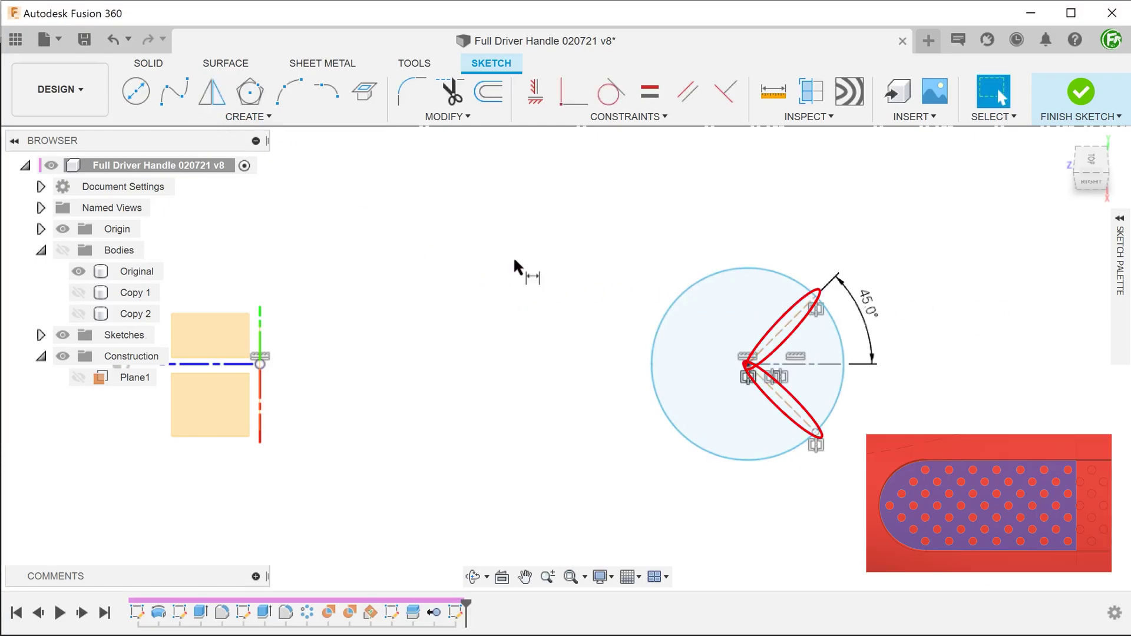
# Place the circle 35.80 mm from the origin with a 1 mm diameter, then finish the sketch
pyautogui.press('d')
pyautogui.click(747, 364)
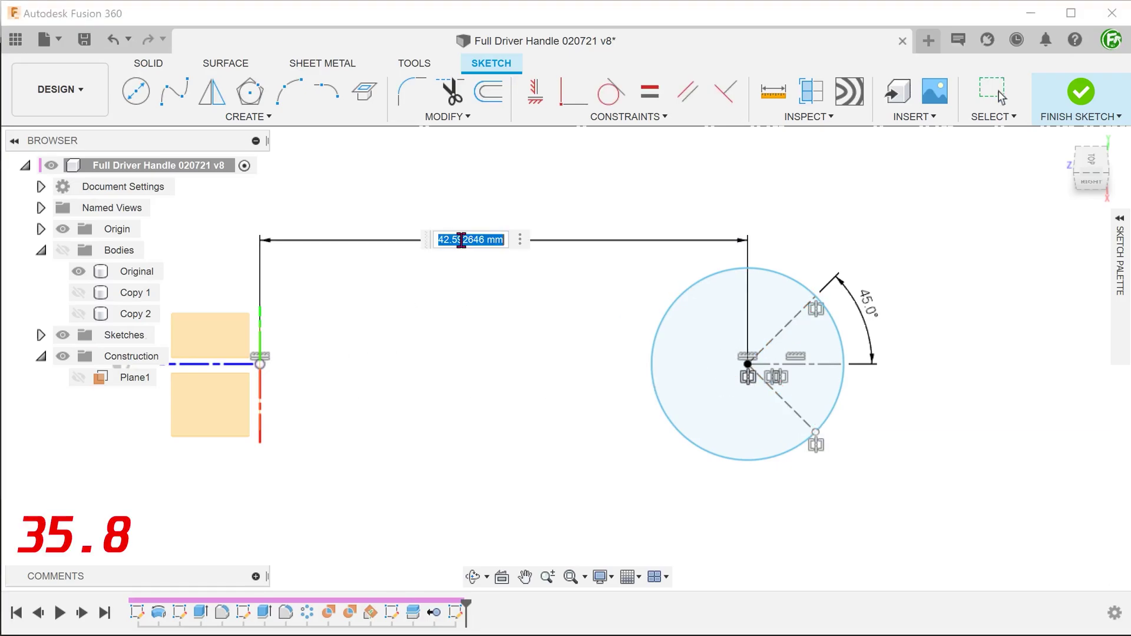
pyautogui.click(461, 240)
pyautogui.write('35.8')
pyautogui.press('Return')
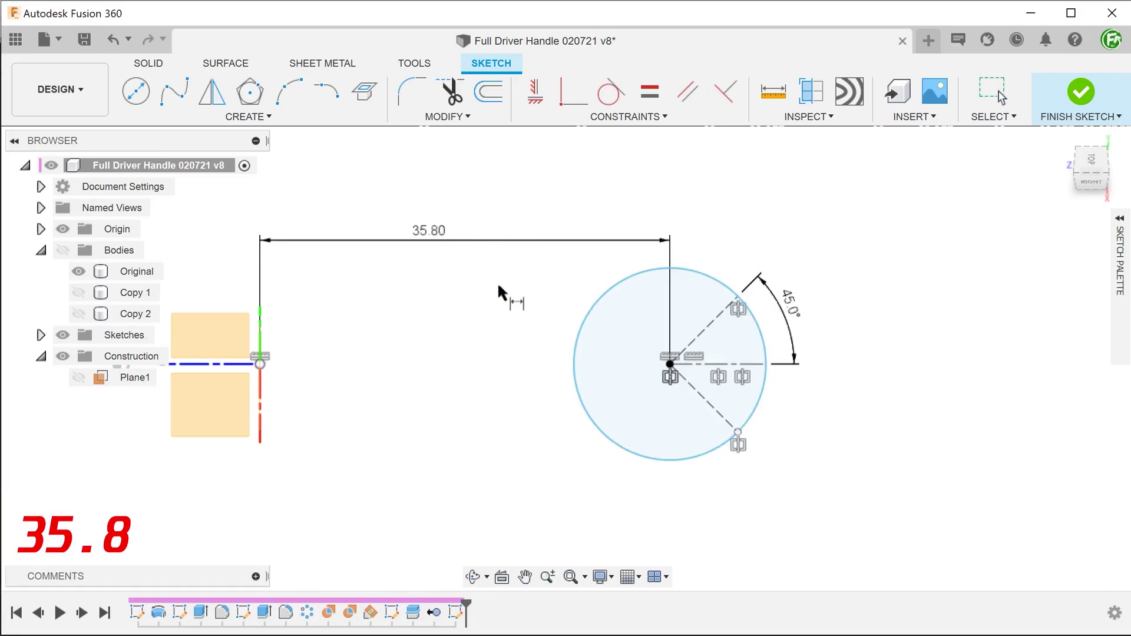
pyautogui.click(580, 407)
pyautogui.click(484, 478)
pyautogui.write('1')
pyautogui.press('Return')
pyautogui.press('Escape')
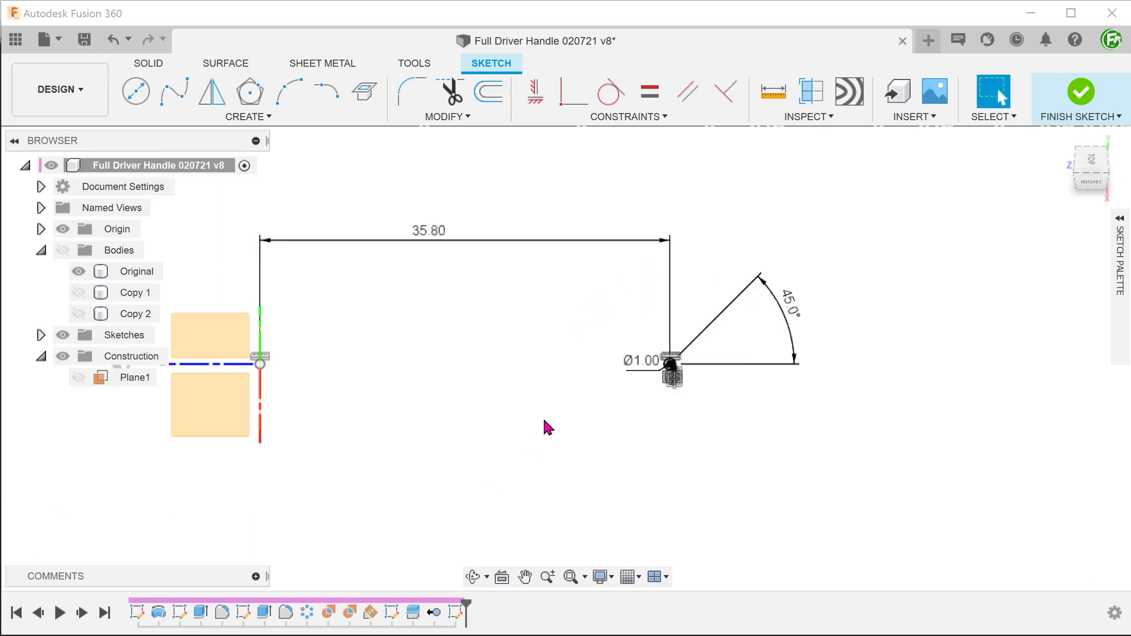
pyautogui.click(1037, 123)
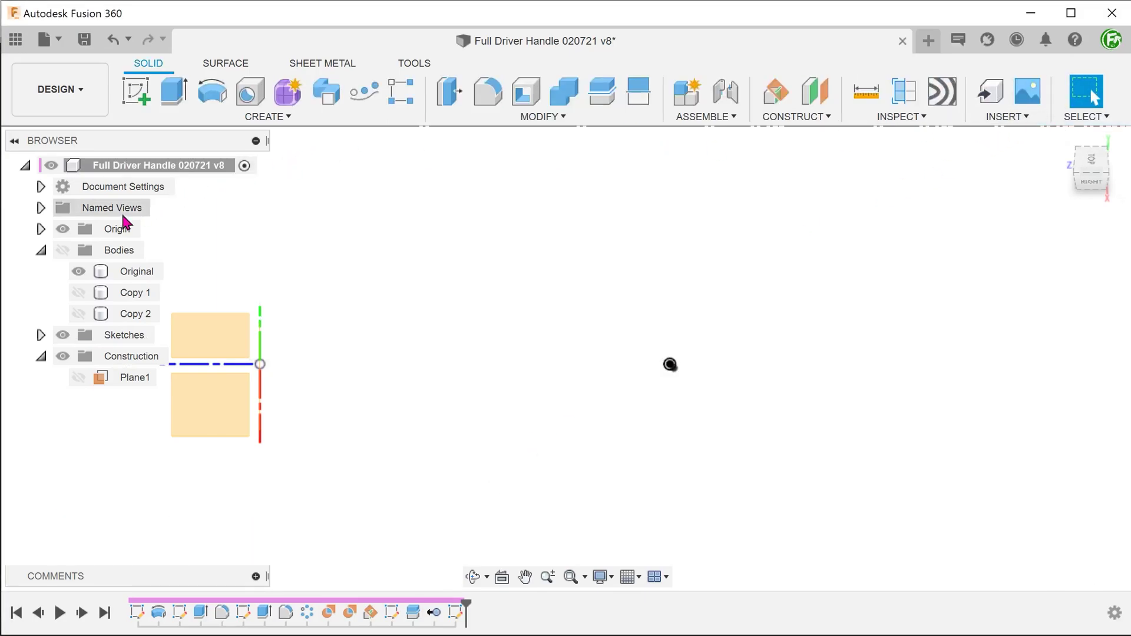
# Show the bodies and extrude the 1 mm circle To Object on Original, joined, with 1 mm offset
pyautogui.click(62, 250)
pyautogui.press('e')
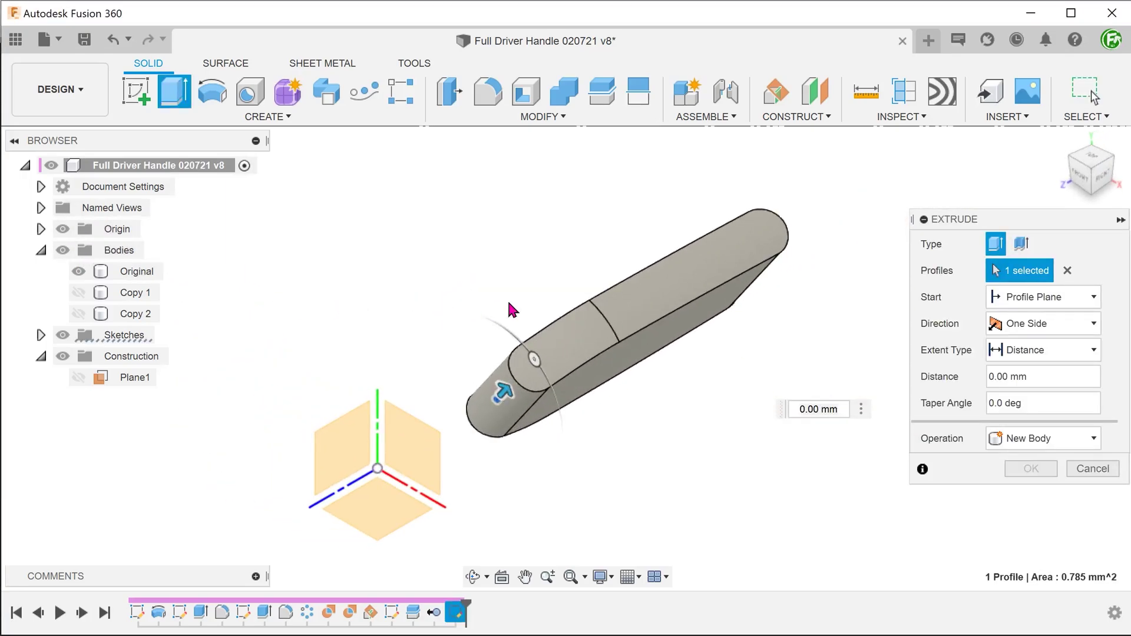
pyautogui.click(1025, 354)
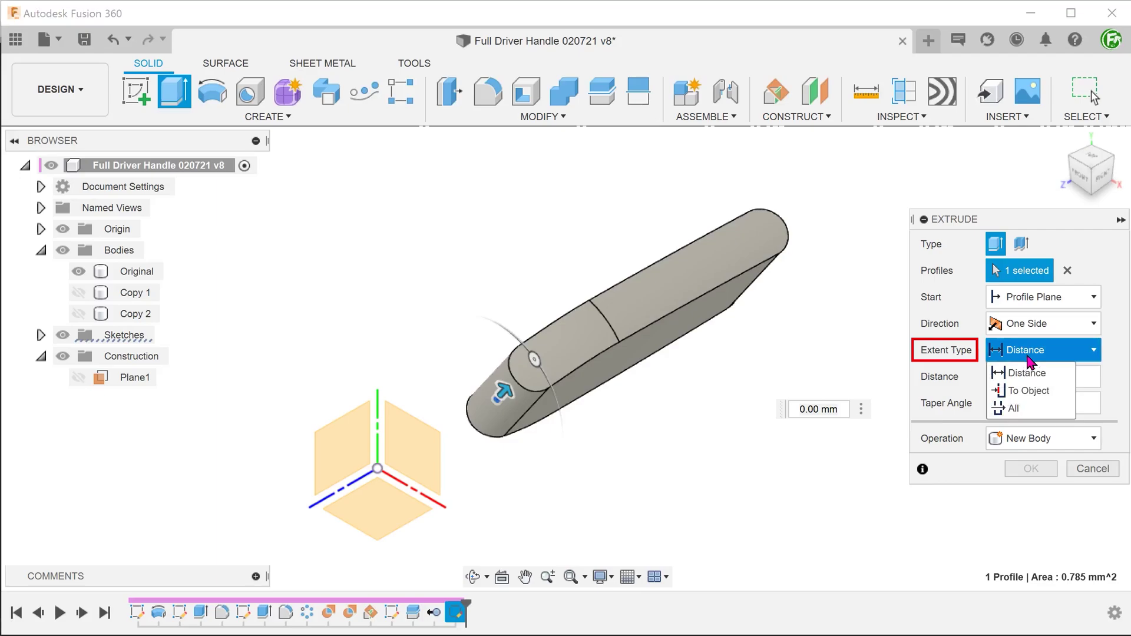
pyautogui.click(1058, 394)
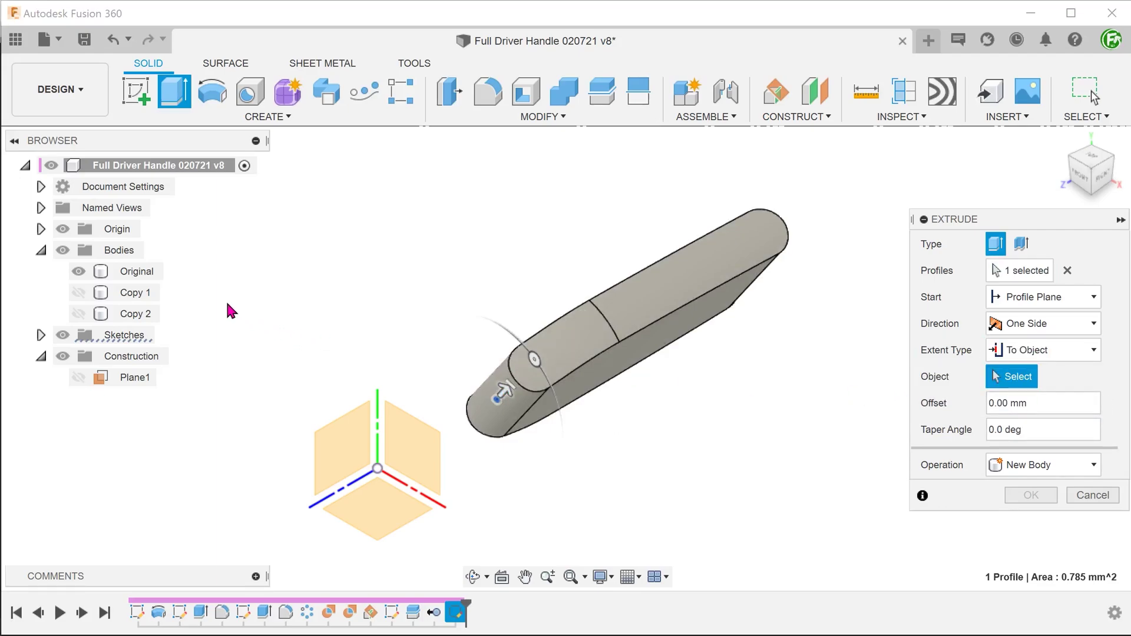
pyautogui.click(142, 280)
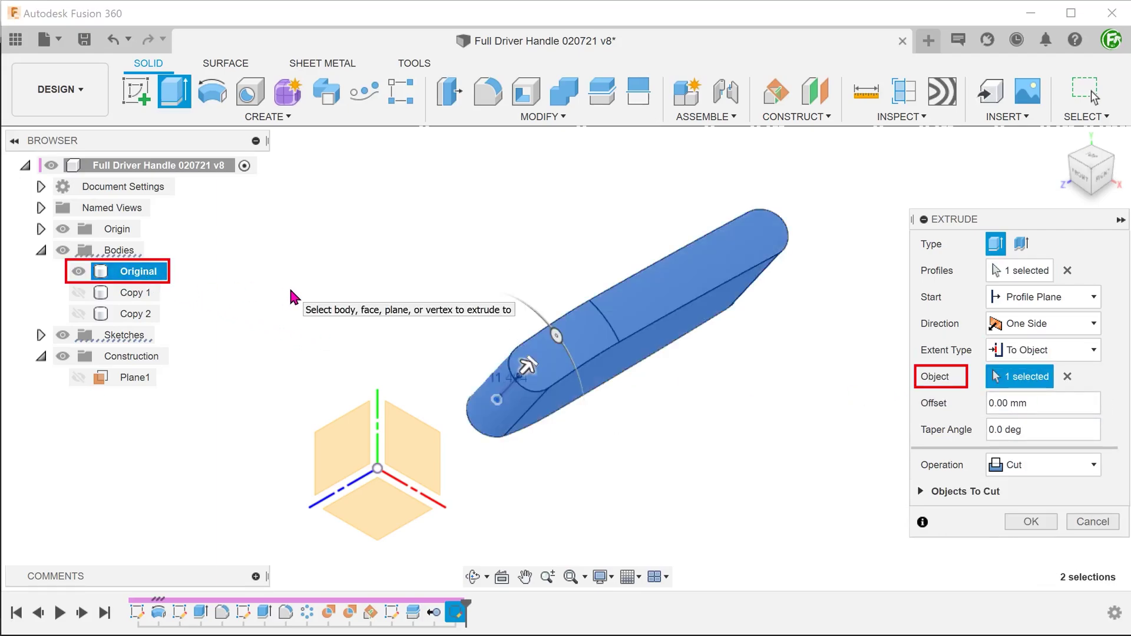
pyautogui.click(1043, 465)
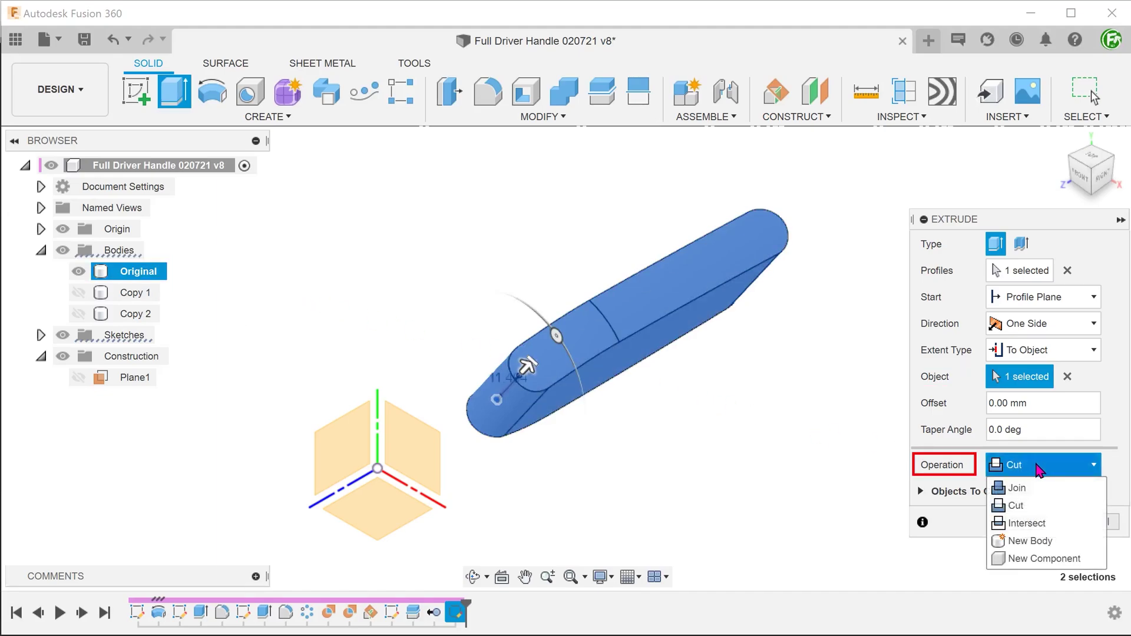
pyautogui.click(1017, 488)
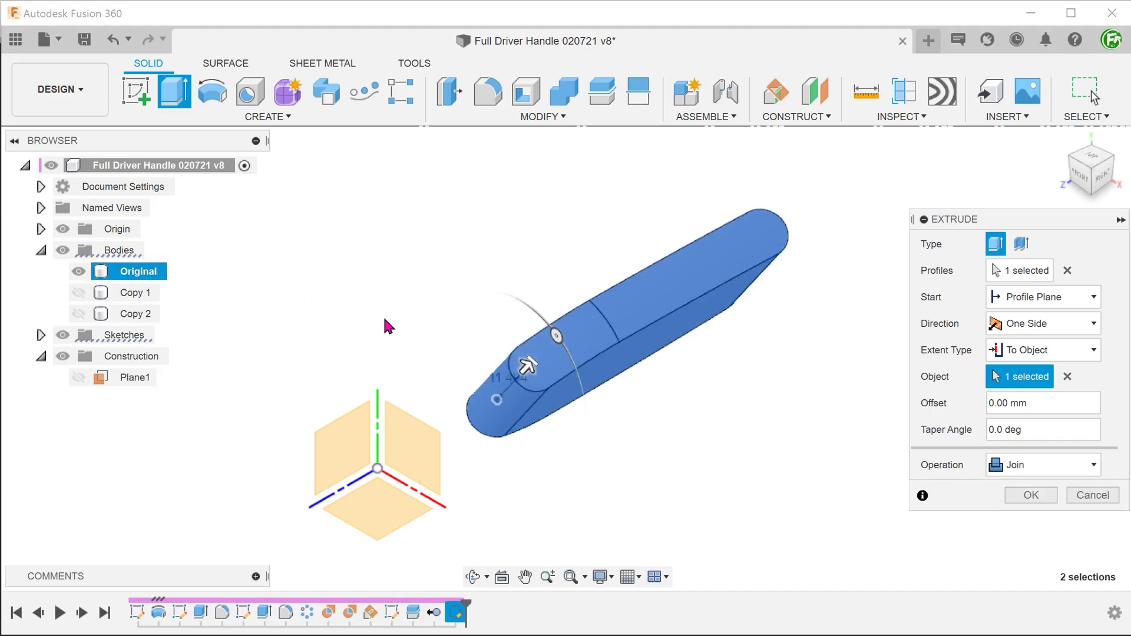
pyautogui.scroll(3, 372, 315)
pyautogui.scroll(3, 358, 316)
pyautogui.scroll(2, 354, 316)
pyautogui.scroll(2, 355, 316)
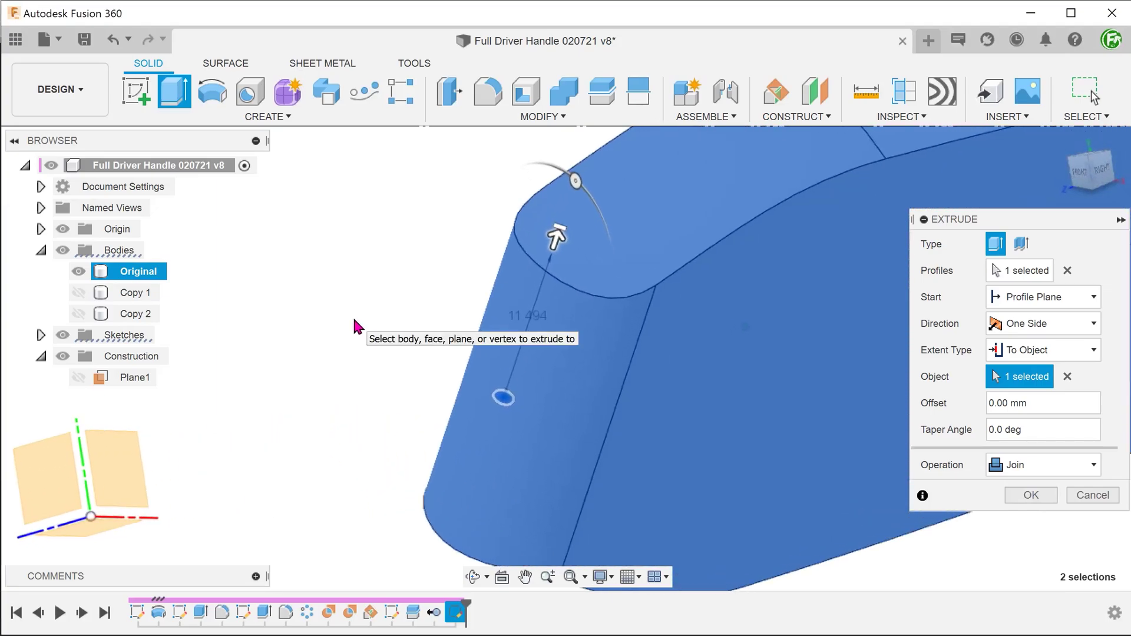
pyautogui.click(1035, 400)
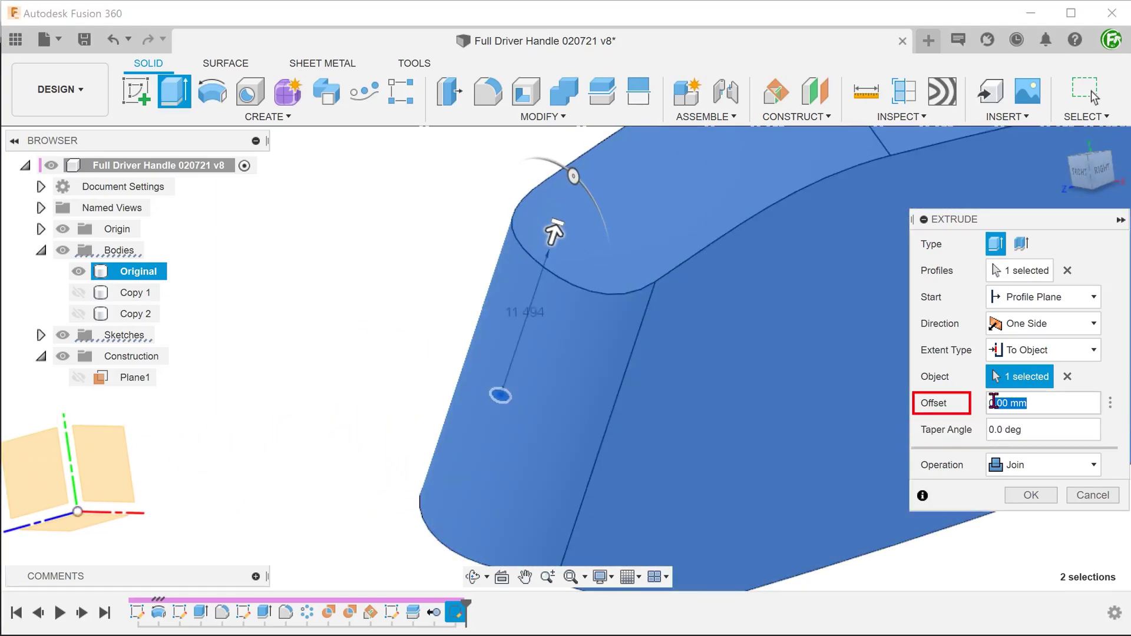
pyautogui.write('1')
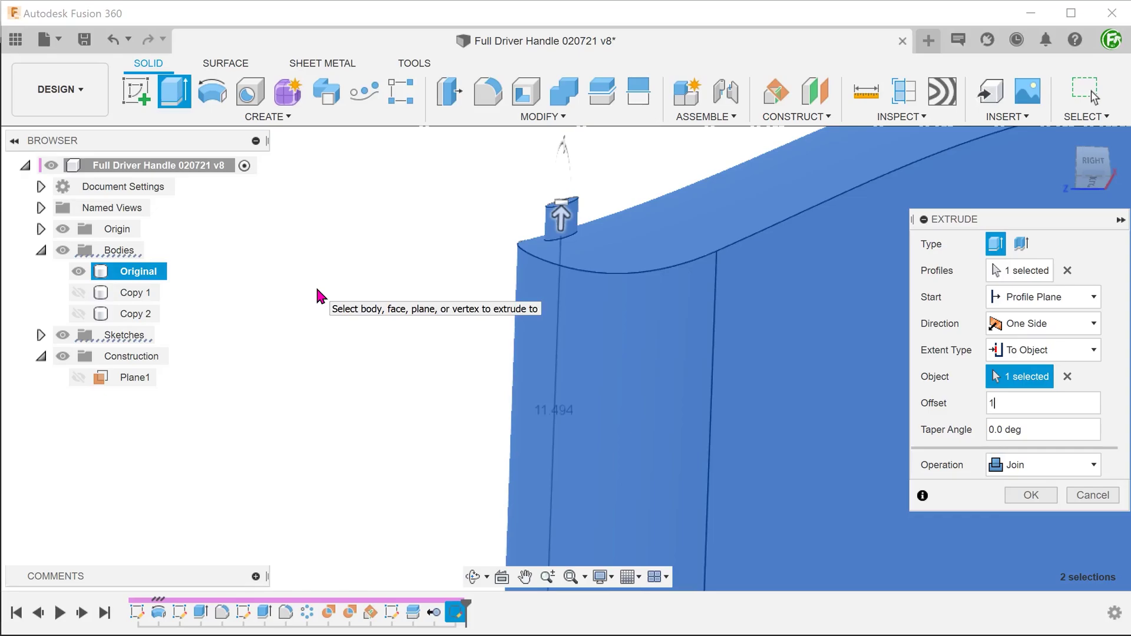
pyautogui.click(1010, 495)
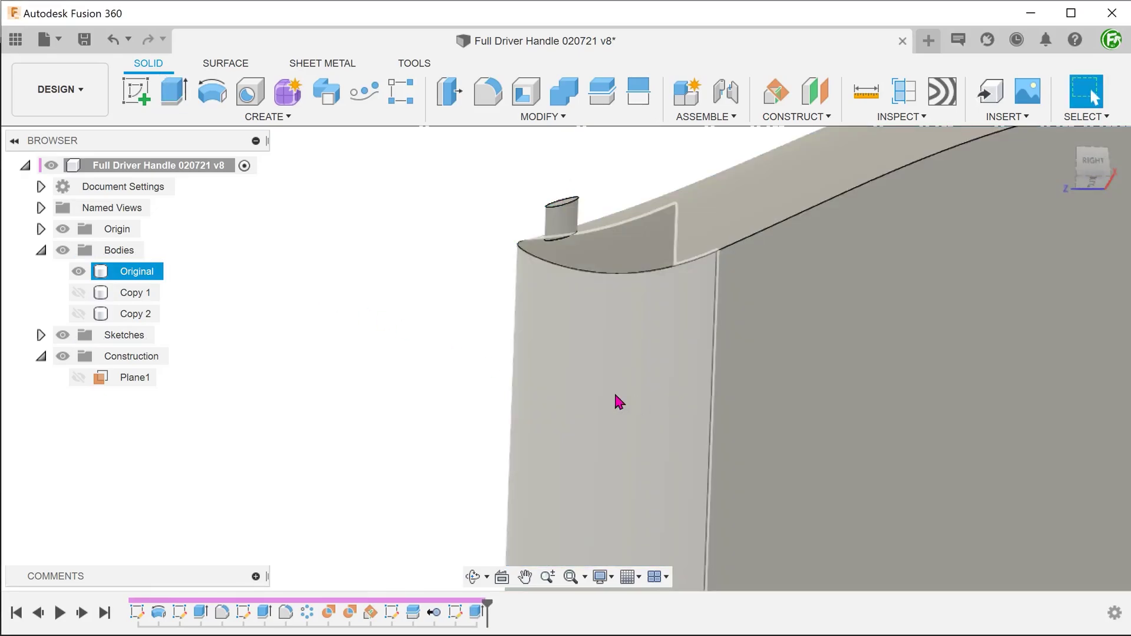
pyautogui.press('F6')
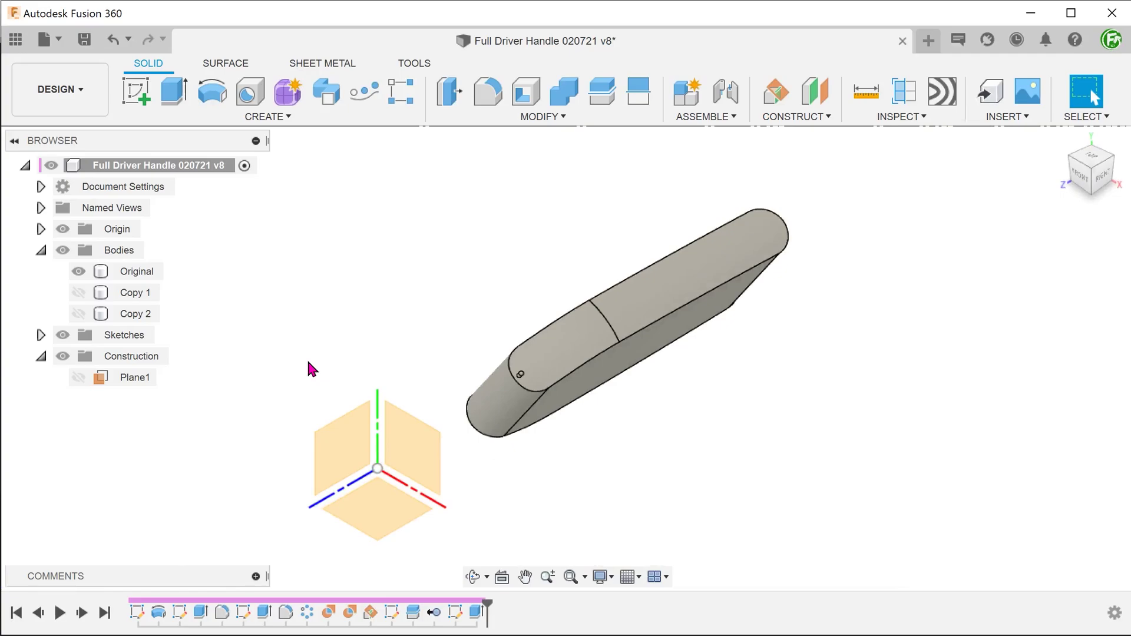
# Start a Features rectangular pattern of the pin and reveal the seed circle sketch
pyautogui.click(395, 101)
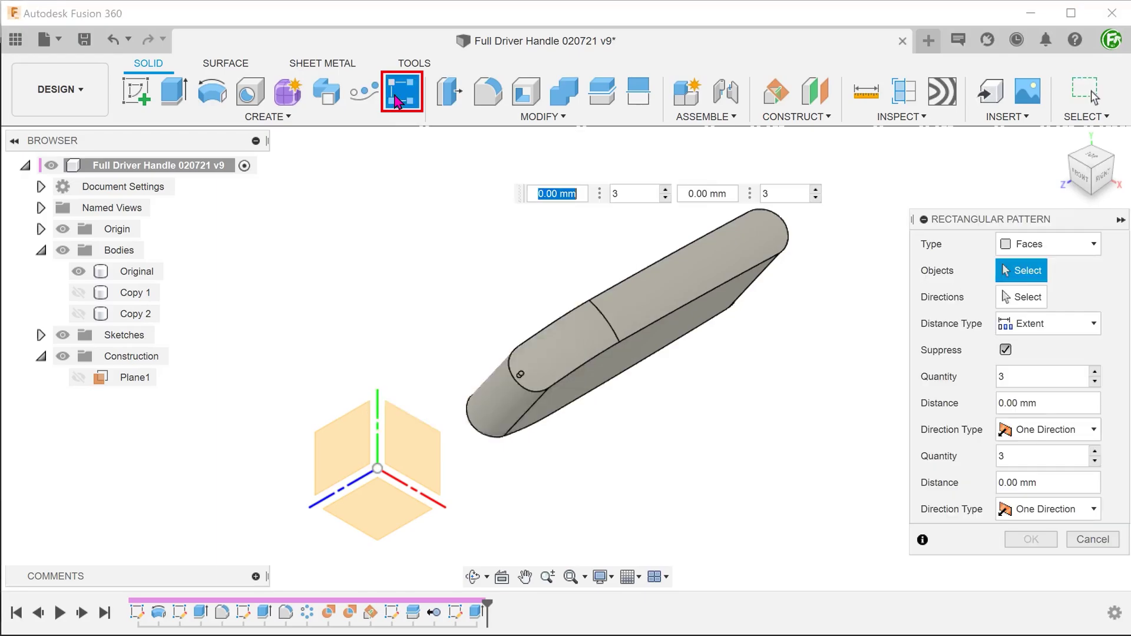
pyautogui.click(1049, 246)
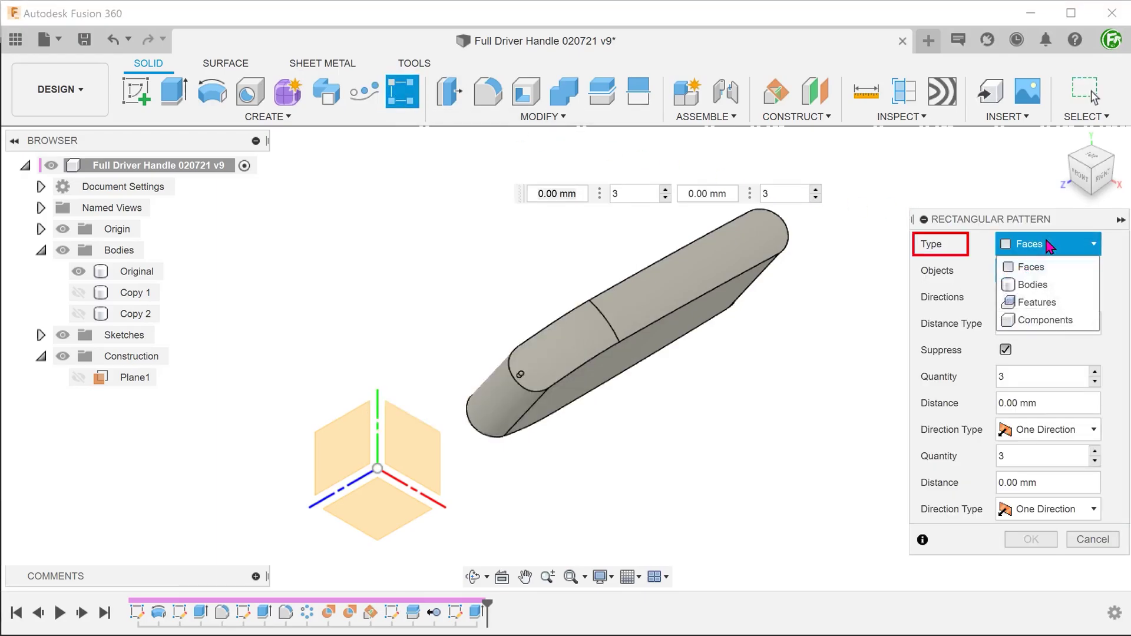
pyautogui.click(1074, 307)
pyautogui.scroll(2, 586, 332)
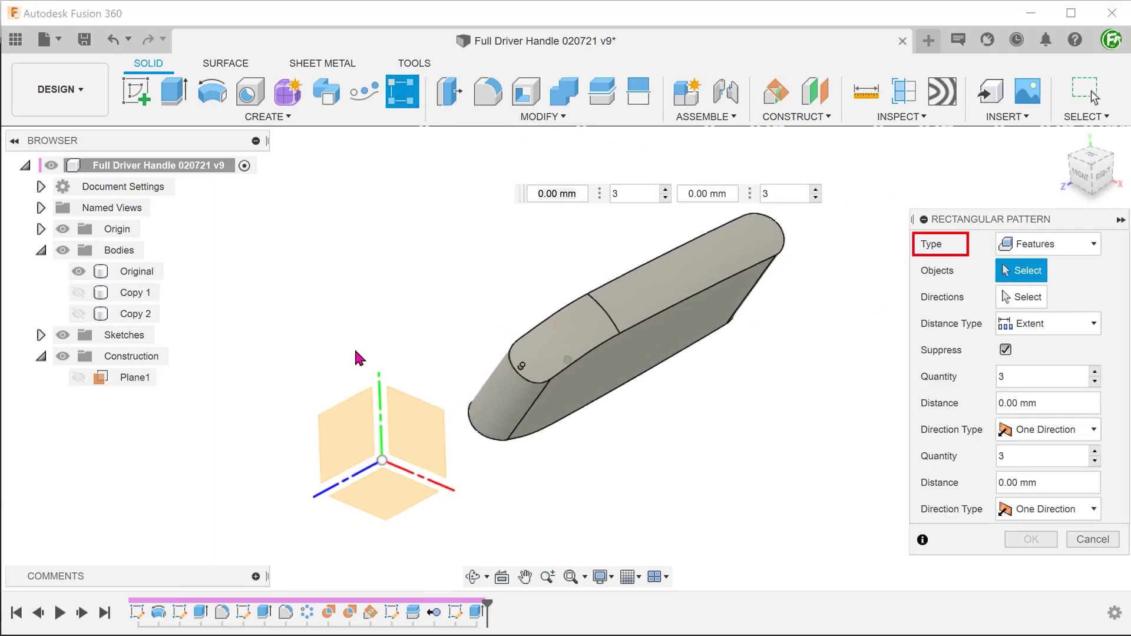
pyautogui.scroll(2, 354, 347)
pyautogui.scroll(3, 366, 349)
pyautogui.scroll(2, 462, 328)
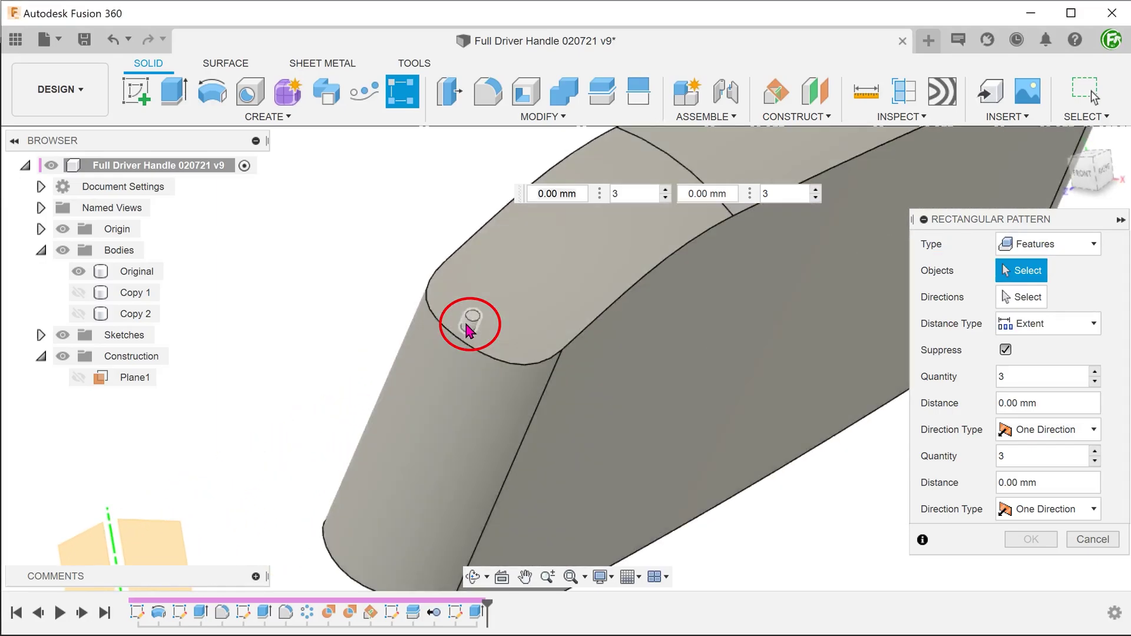
pyautogui.click(469, 323)
pyautogui.scroll(2, 470, 323)
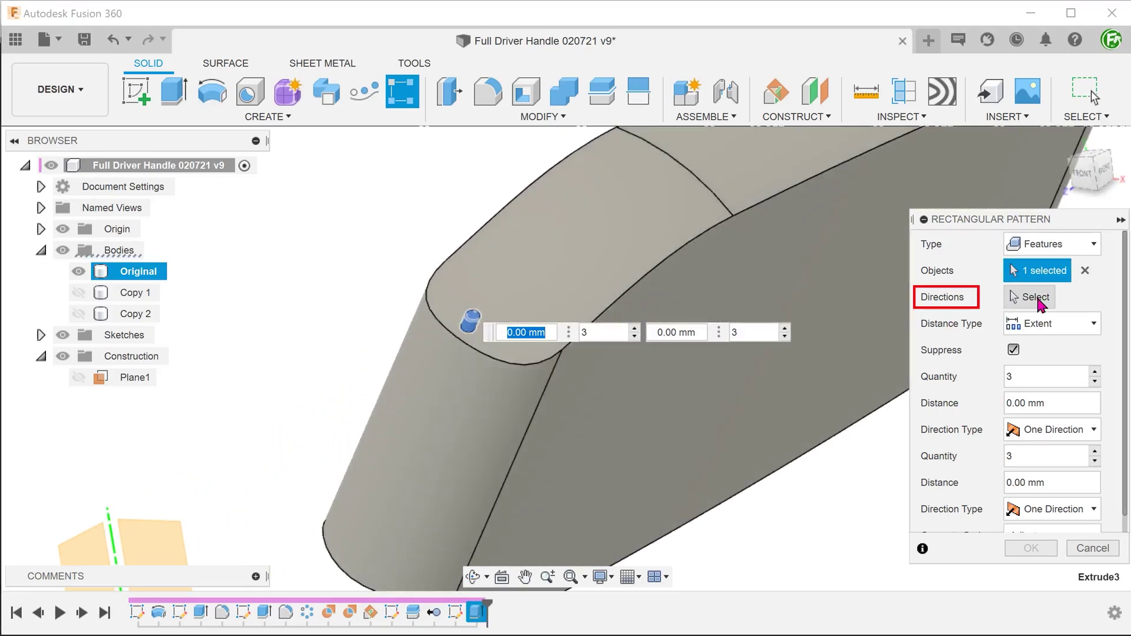
pyautogui.click(1036, 301)
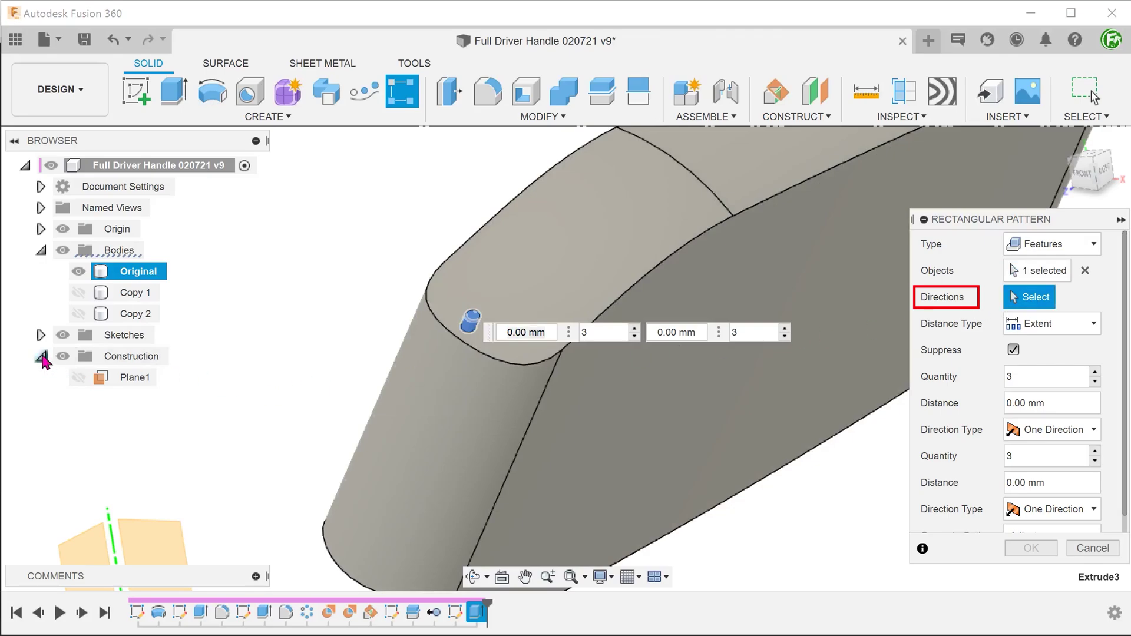
pyautogui.click(40, 336)
pyautogui.click(79, 441)
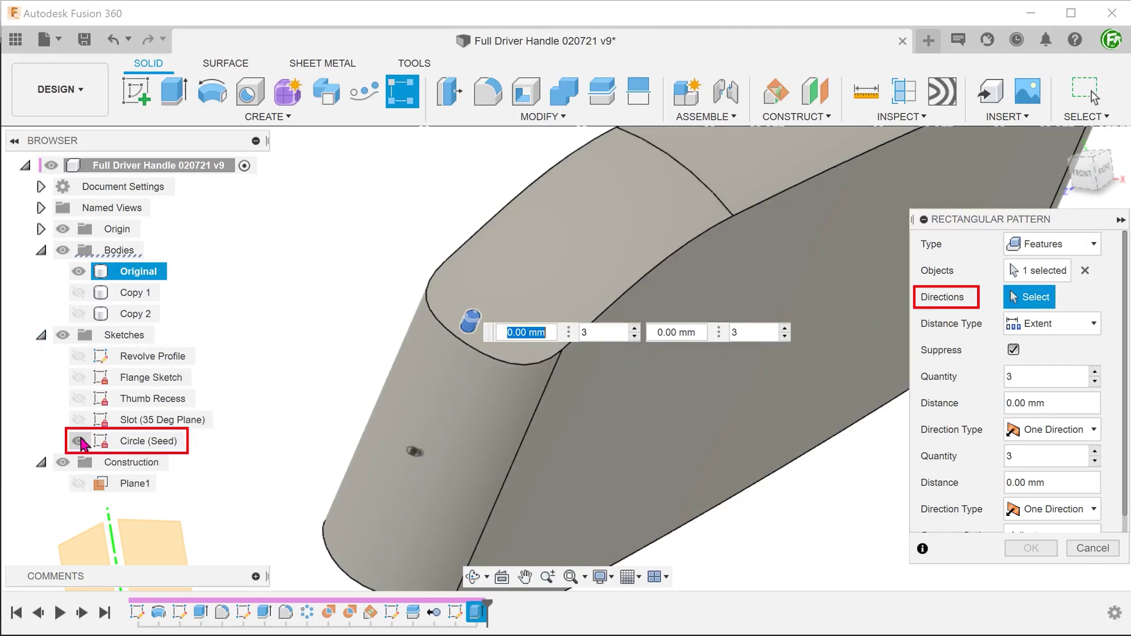
pyautogui.scroll(2, 293, 446)
pyautogui.scroll(2, 292, 454)
pyautogui.scroll(2, 293, 461)
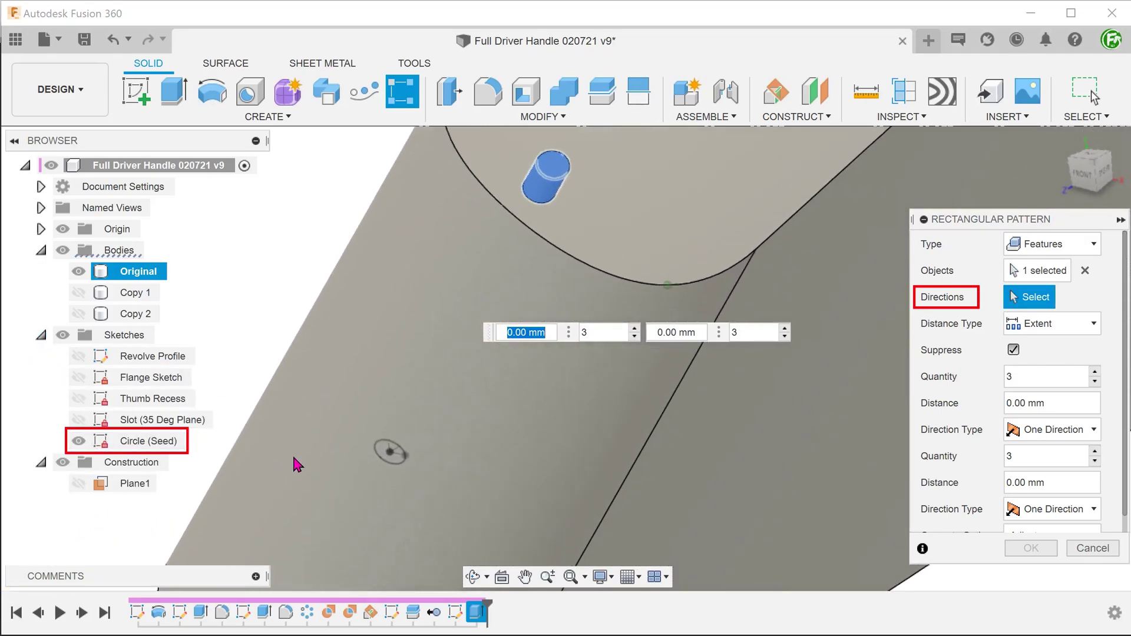
pyautogui.scroll(2, 306, 467)
# Use the two seed-sketch lines as directions, 5 copies each at 2 mm spacing, and apply
pyautogui.click(379, 430)
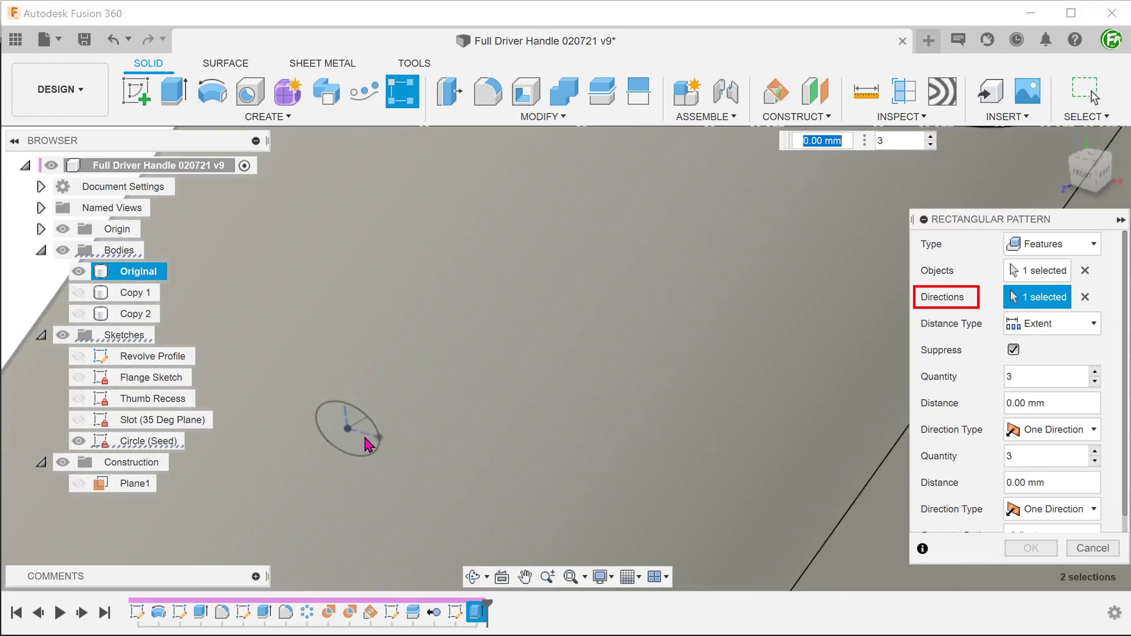
pyautogui.click(367, 439)
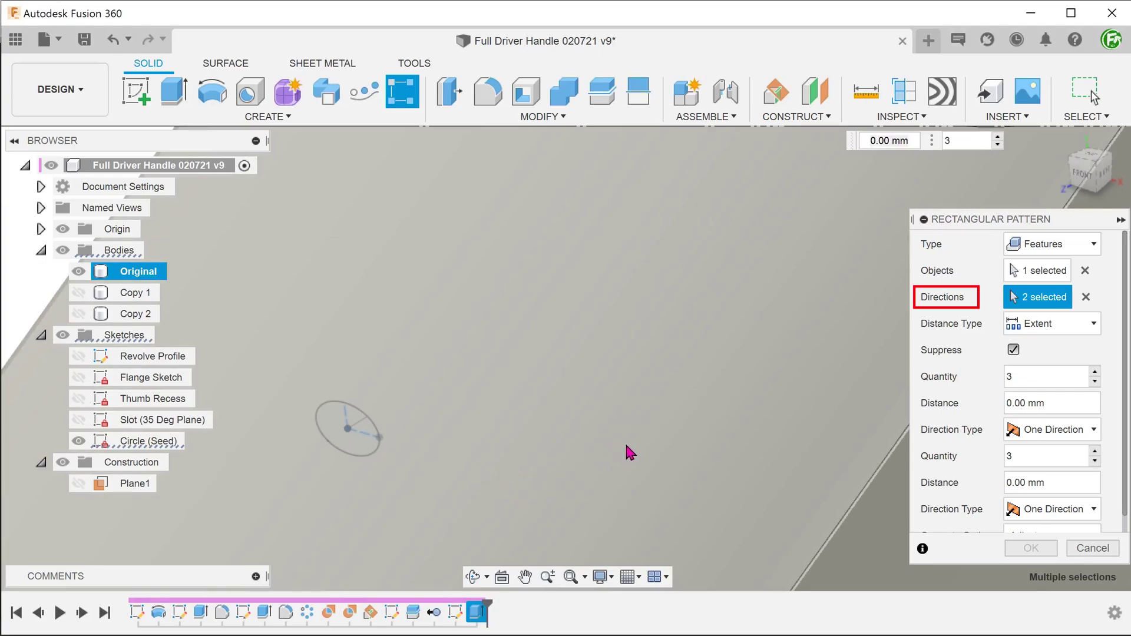
pyautogui.scroll(-5, 631, 453)
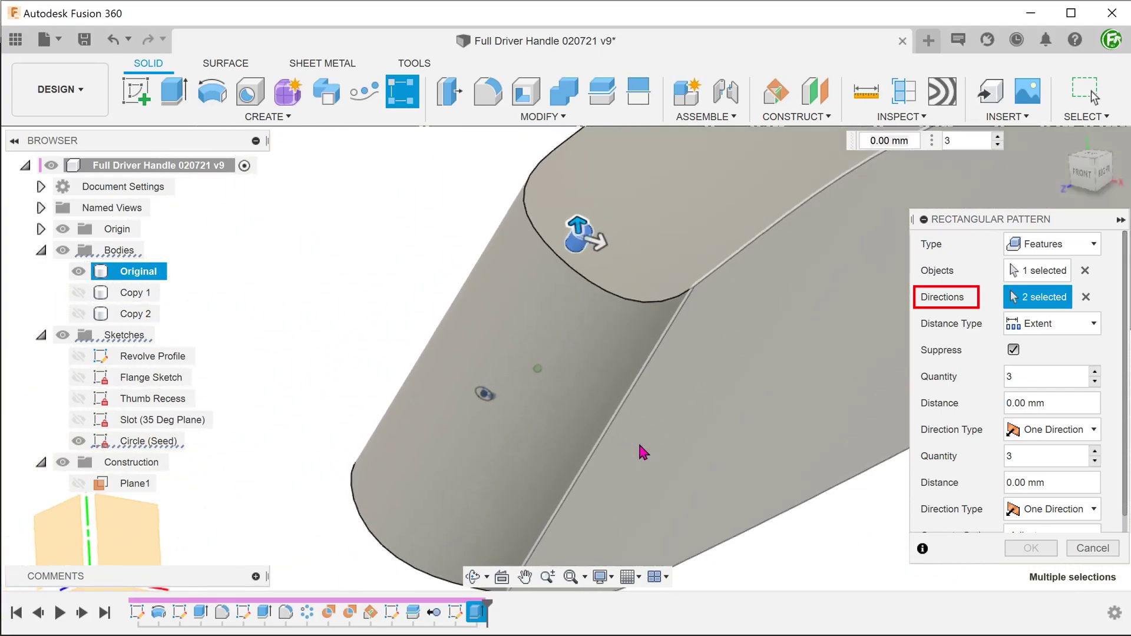
pyautogui.scroll(-3, 642, 451)
pyautogui.click(1061, 333)
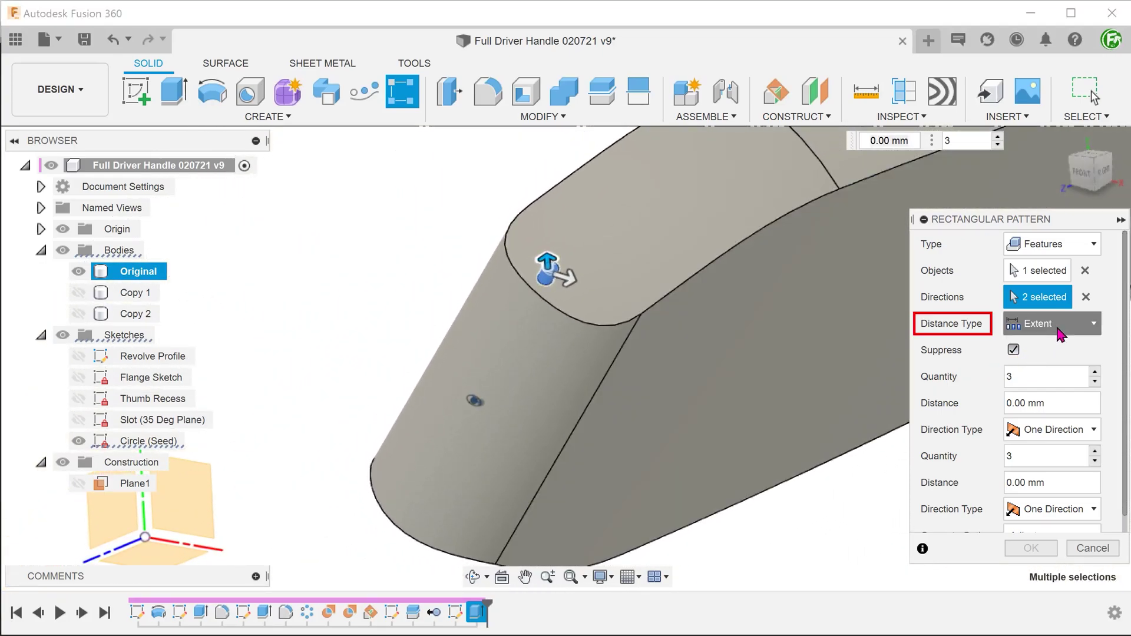
pyautogui.click(1047, 364)
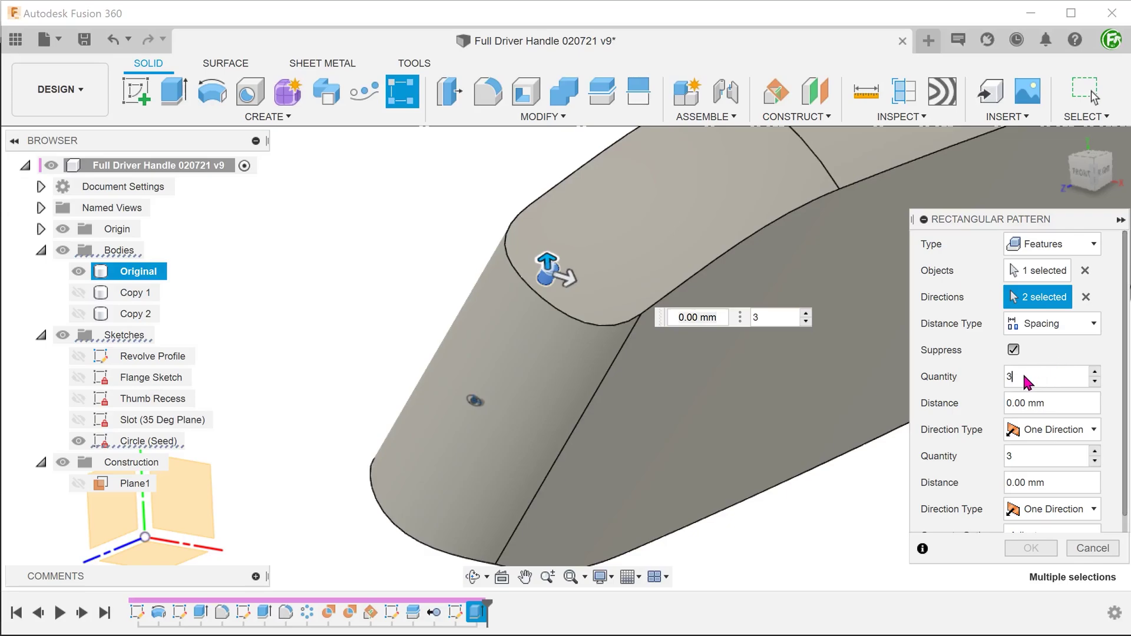
pyautogui.moveTo(1016, 380)
pyautogui.mouseDown()
pyautogui.moveTo(999, 382)
pyautogui.moveTo(998, 409)
pyautogui.mouseUp()
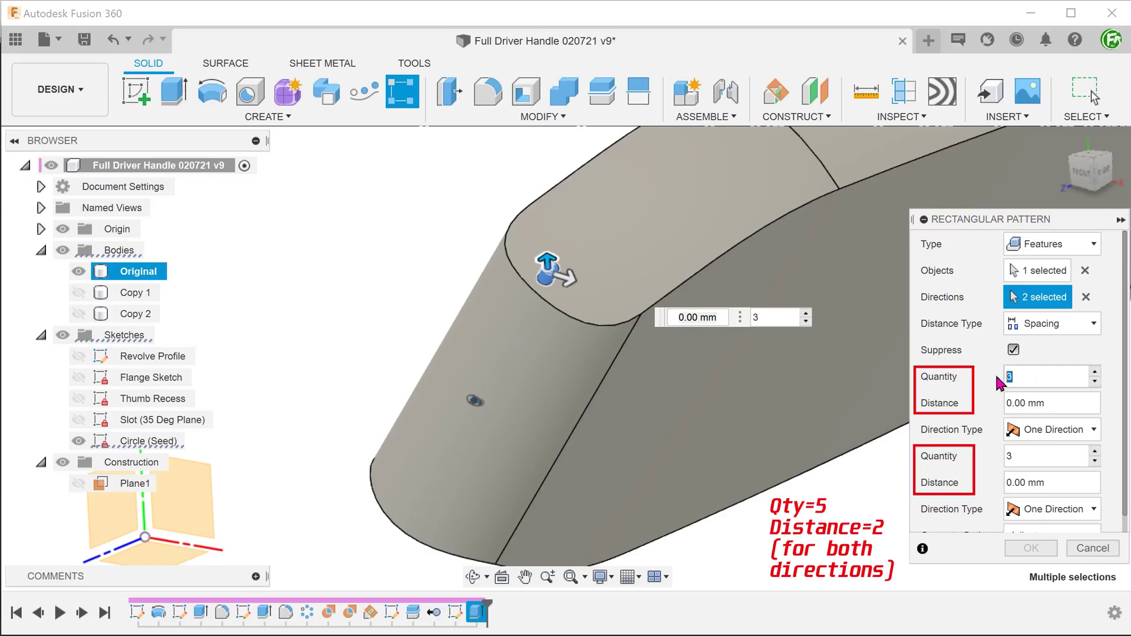
pyautogui.write('5')
pyautogui.write('2')
pyautogui.click(1018, 456)
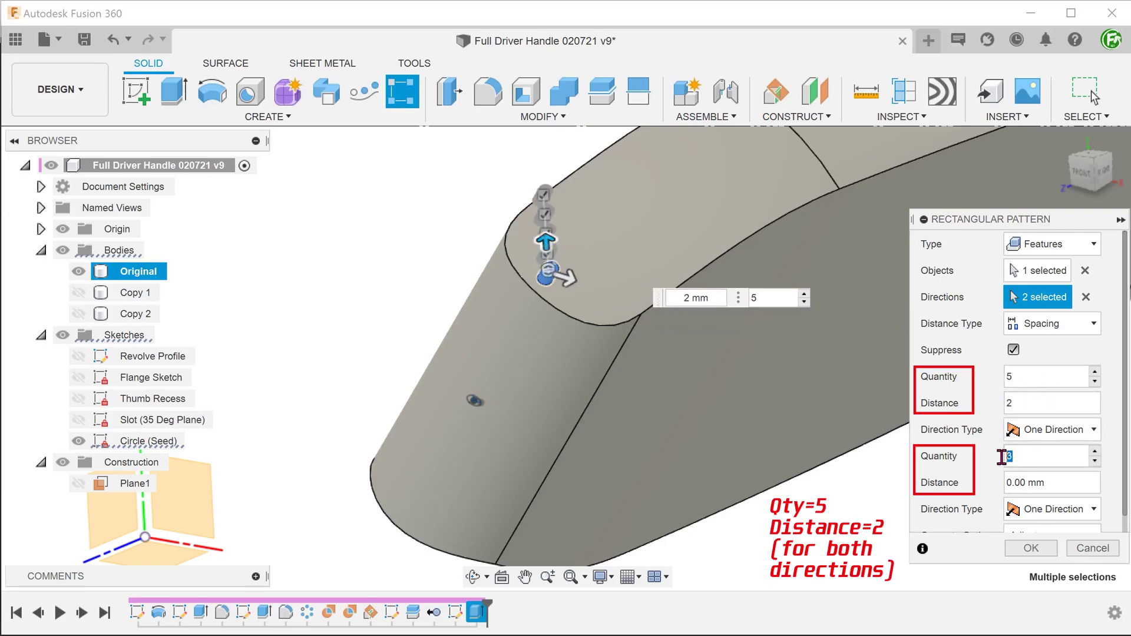
pyautogui.write('5')
pyautogui.moveTo(1042, 482); pyautogui.dragTo(1001, 485)
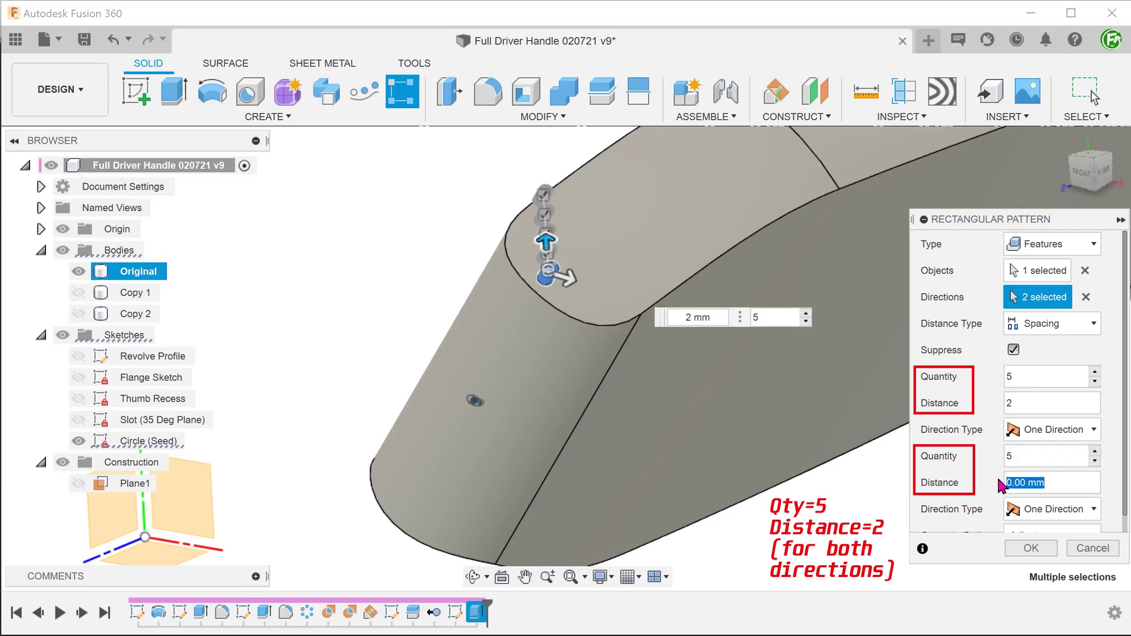
pyautogui.write('2')
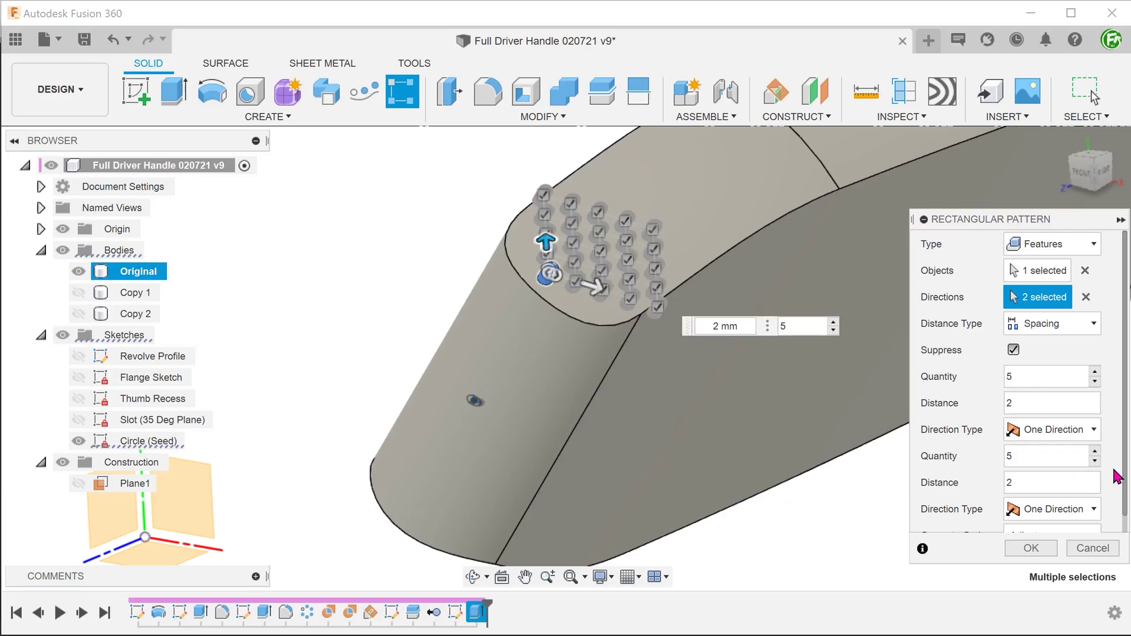
pyautogui.scroll(-1, 1115, 475)
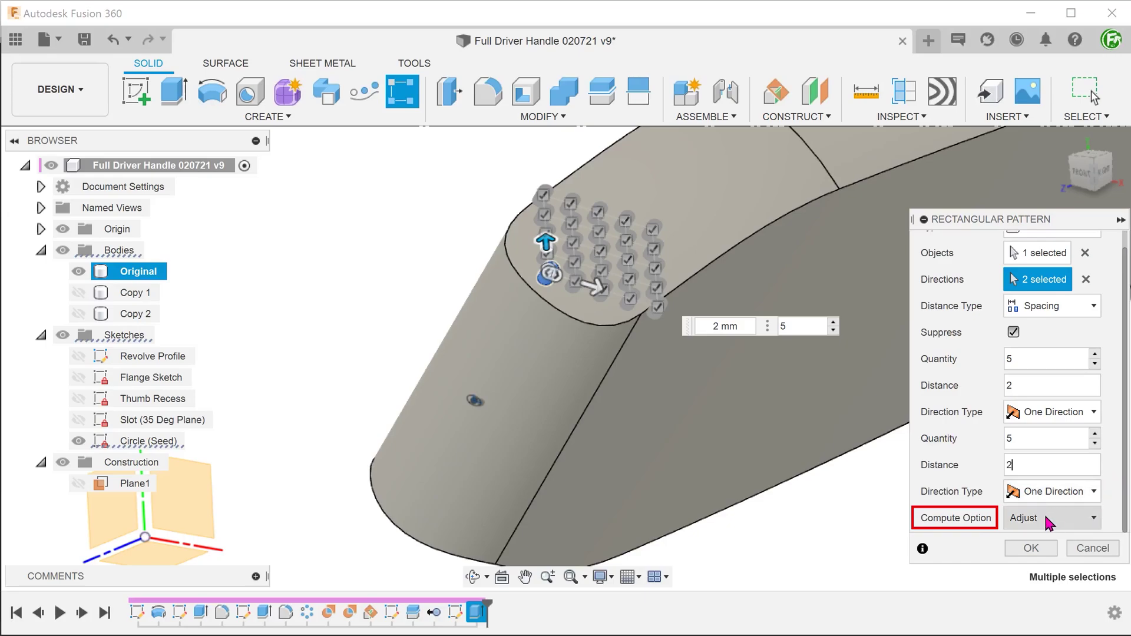
pyautogui.click(1030, 549)
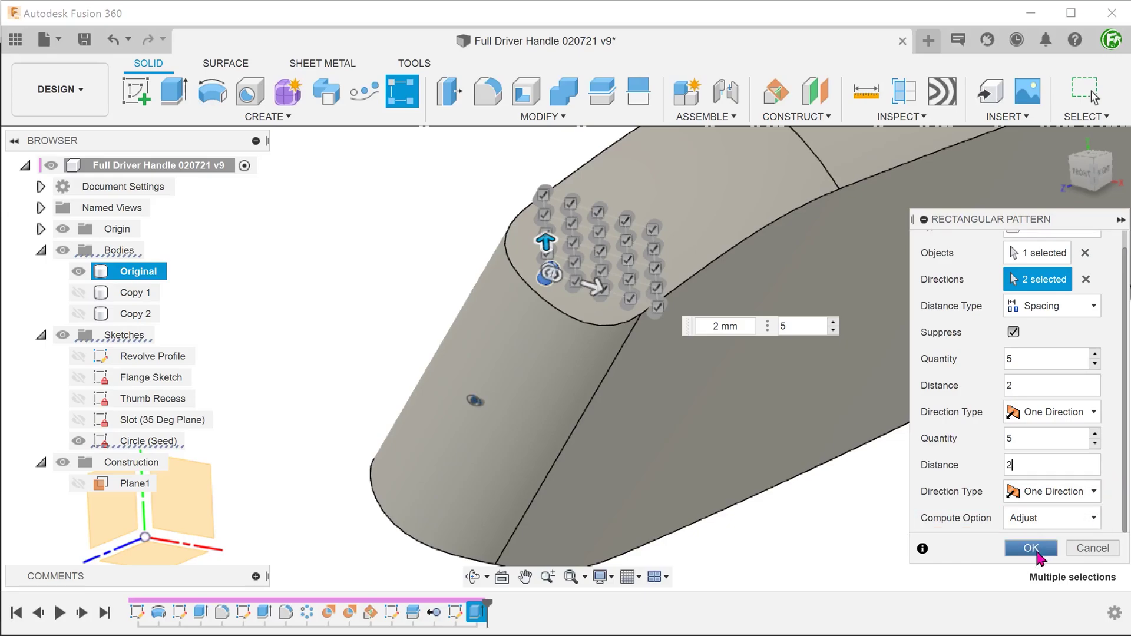
# Collapse the Construction and Sketches folders, then orbit and return to the home view
pyautogui.click(40, 462)
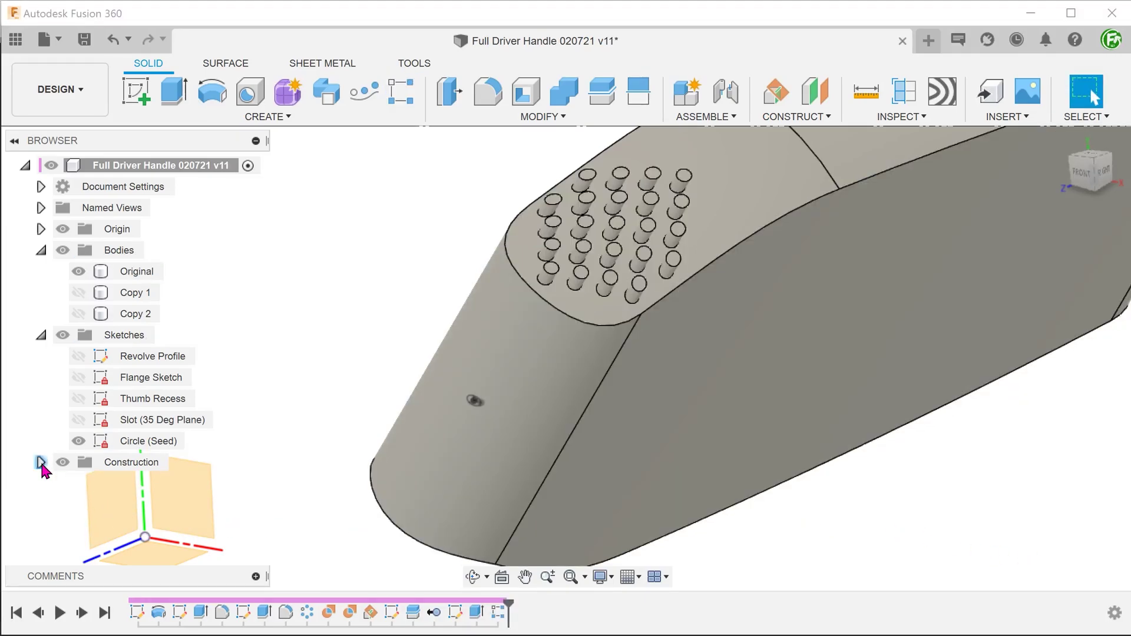
pyautogui.click(42, 335)
pyautogui.keyDown('shift'); pyautogui.moveTo(402, 281); pyautogui.dragTo(363, 307, button='middle'); pyautogui.keyUp('shift')
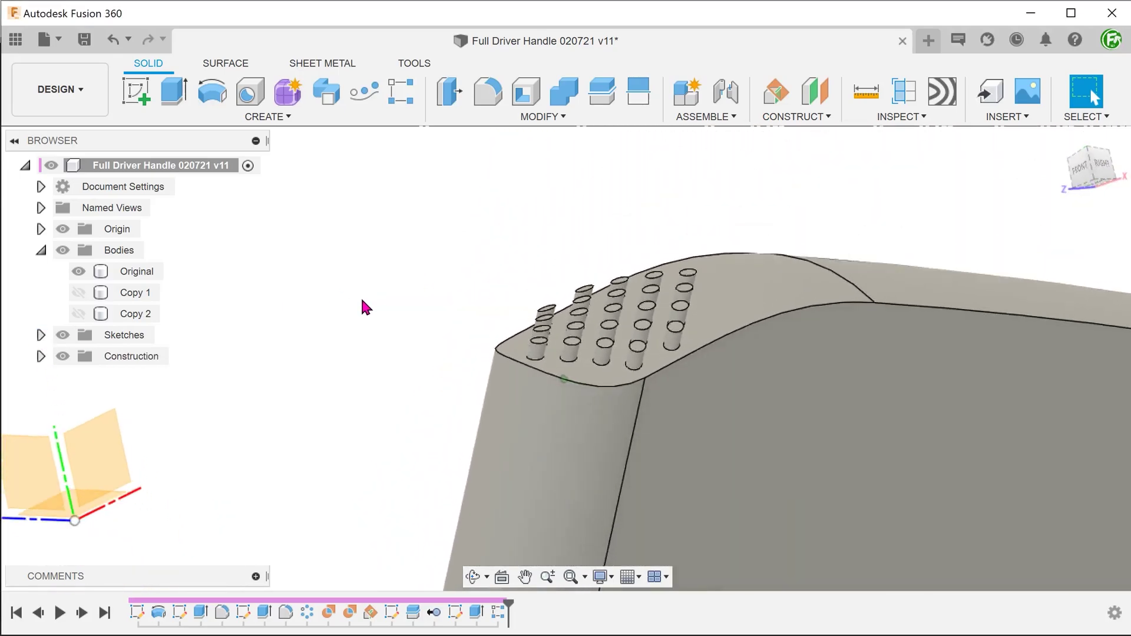
pyautogui.press('F6')
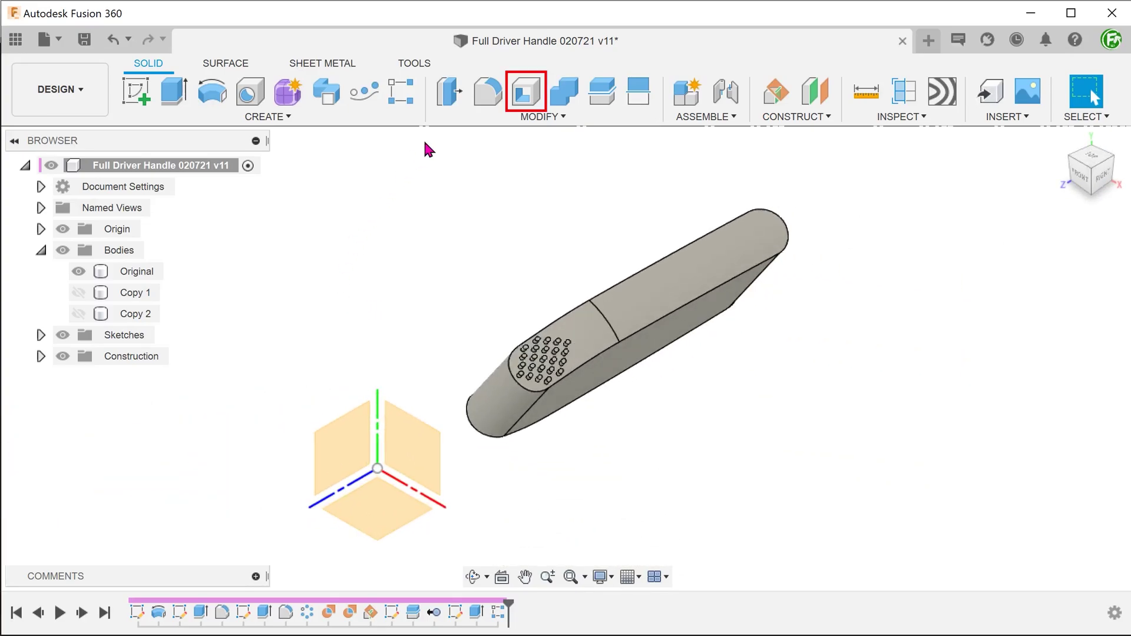
# Shell the handle inward to 1.5 mm thickness, removing the two side faces
pyautogui.click(526, 93)
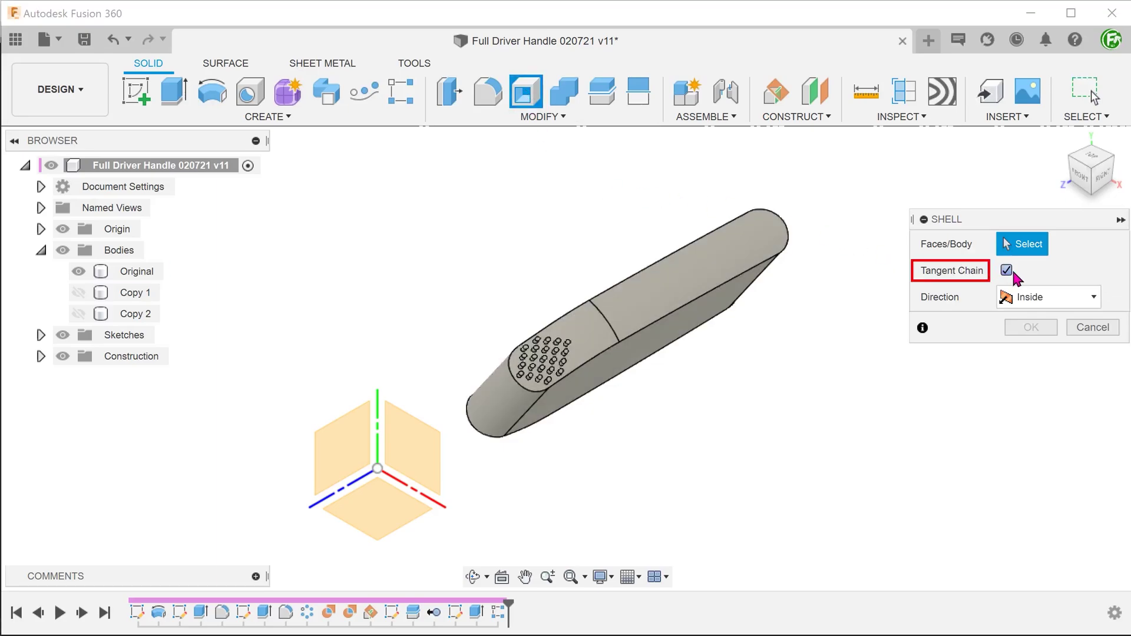
pyautogui.moveTo(996, 287)
pyautogui.keyDown('shift'); pyautogui.mouseDown(button='middle')
pyautogui.moveTo(683, 394)
pyautogui.moveTo(618, 380)
pyautogui.moveTo(600, 413)
pyautogui.mouseUp(button='middle'); pyautogui.keyUp('shift')
pyautogui.click(616, 388)
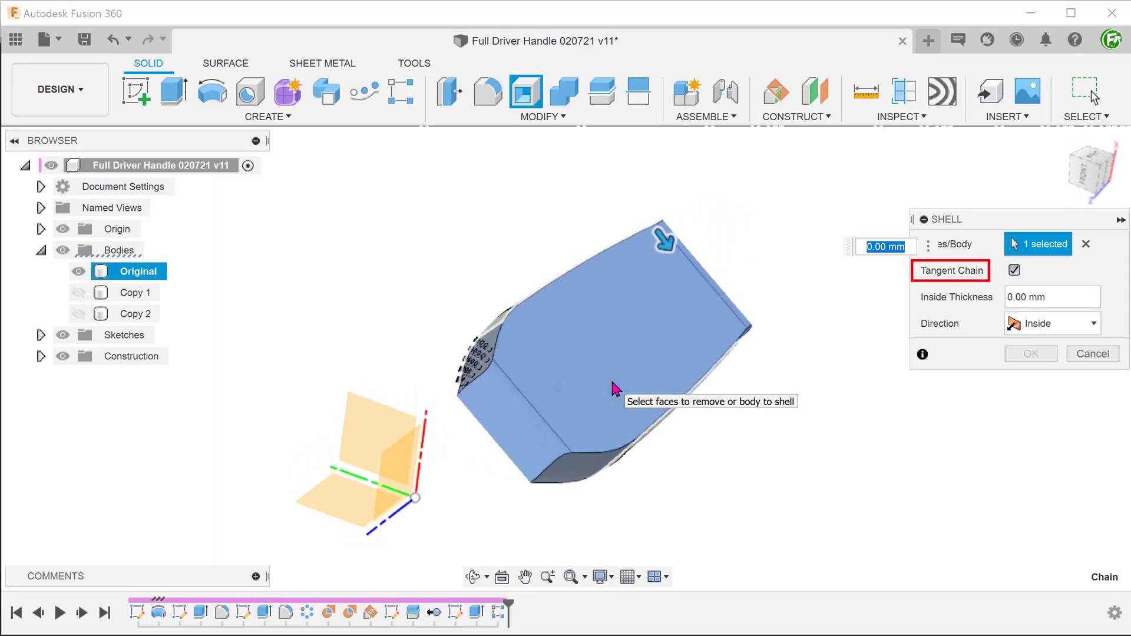
pyautogui.click(678, 426)
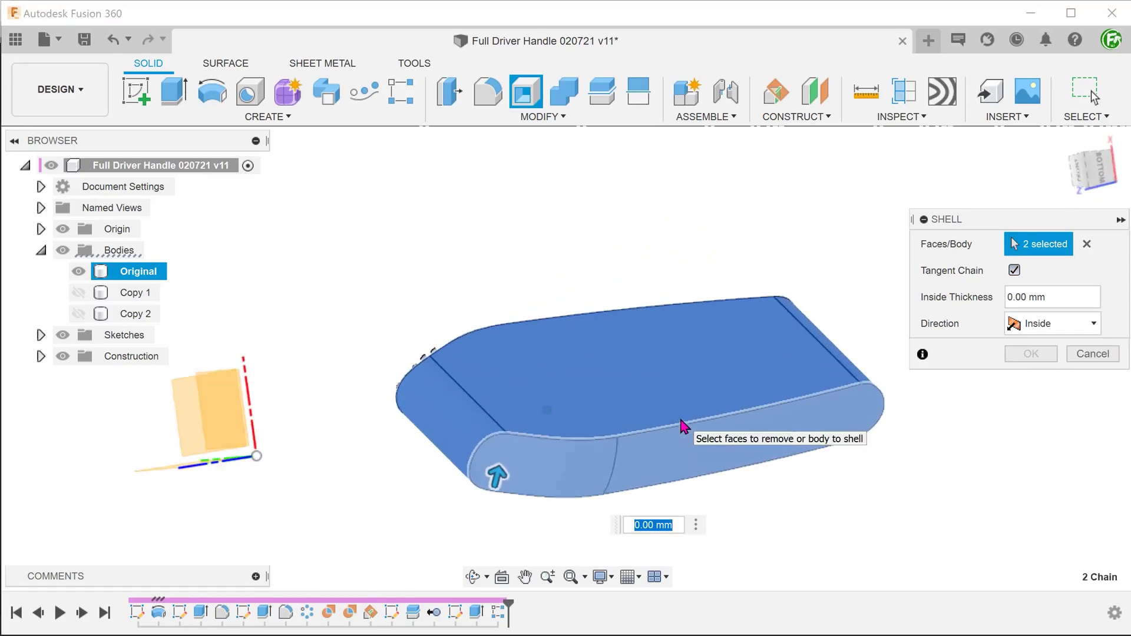
pyautogui.keyDown('shift'); pyautogui.moveTo(678, 425); pyautogui.dragTo(662, 445, button='middle'); pyautogui.keyUp('shift')
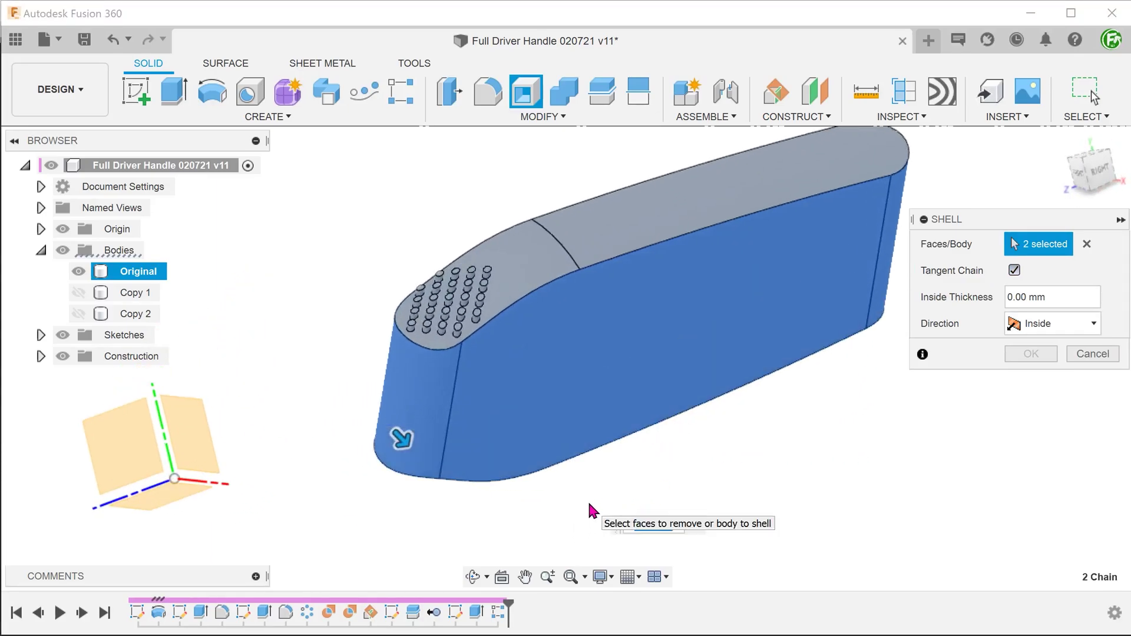
pyautogui.write('1.')
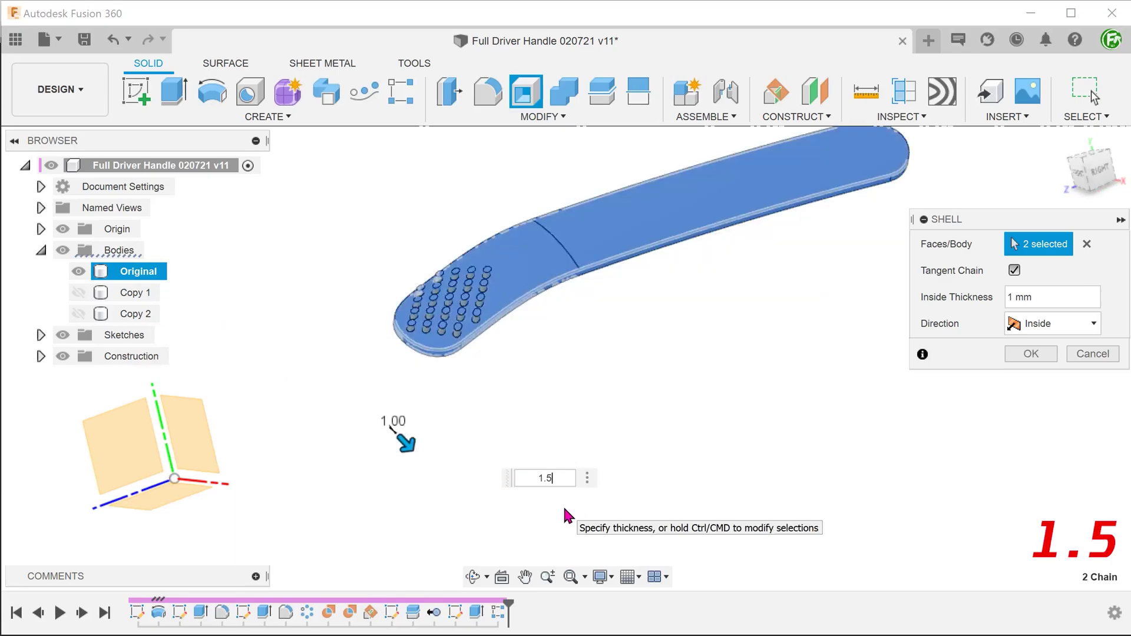
pyautogui.write('5')
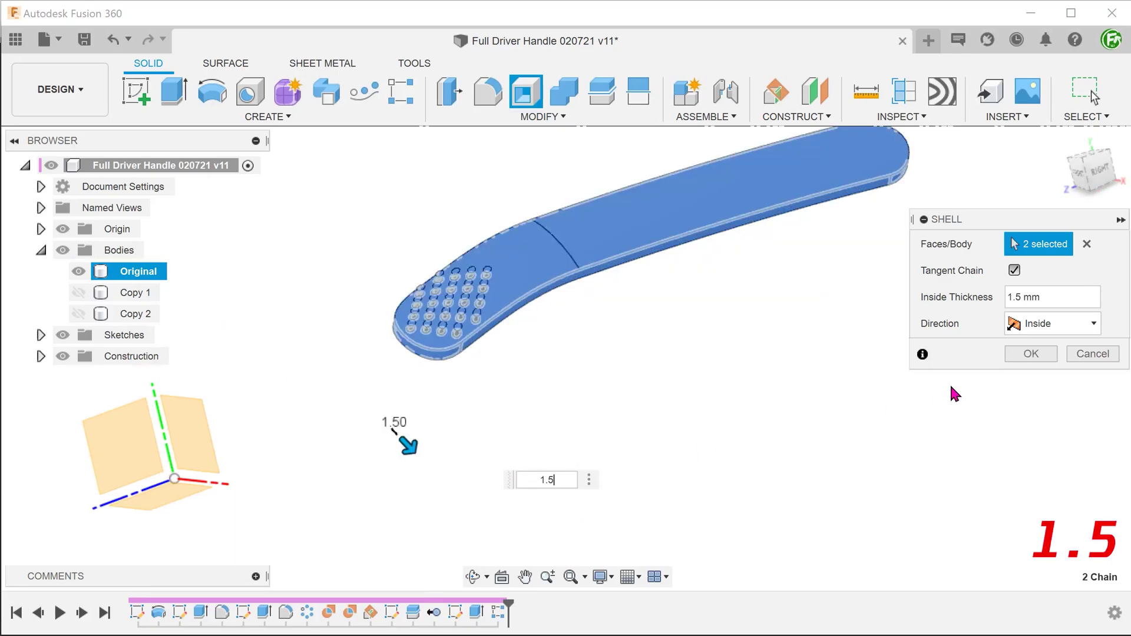
pyautogui.click(1025, 354)
pyautogui.keyDown('shift'); pyautogui.moveTo(566, 411); pyautogui.dragTo(565, 411, button='middle'); pyautogui.keyUp('shift')
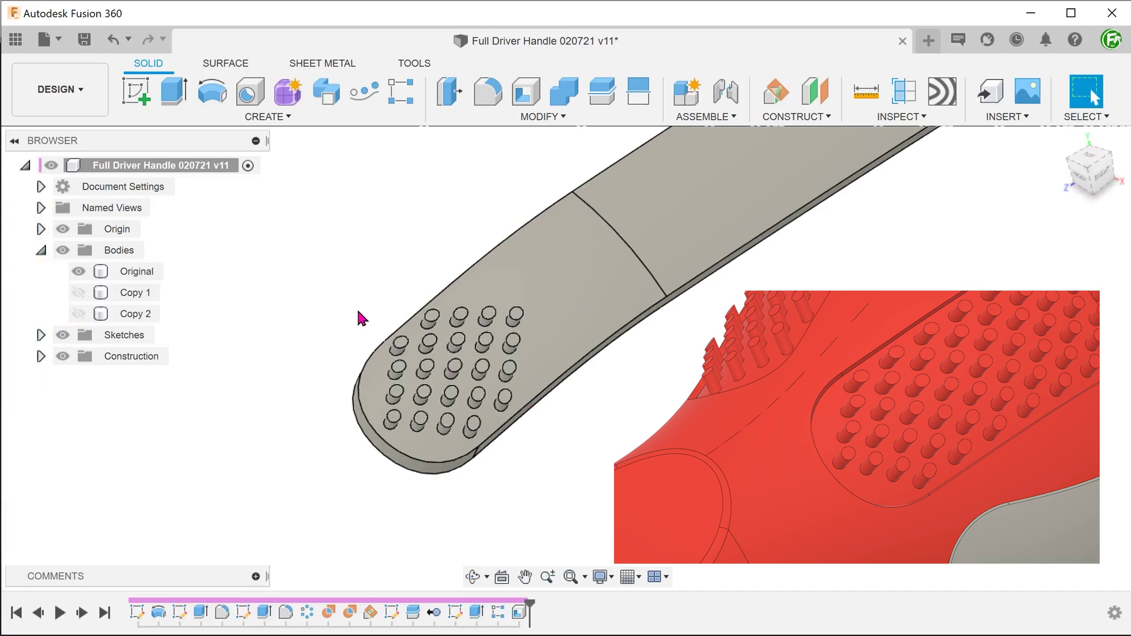
# Offset the pinned top face of the handle by -0.5 mm
pyautogui.click(534, 116)
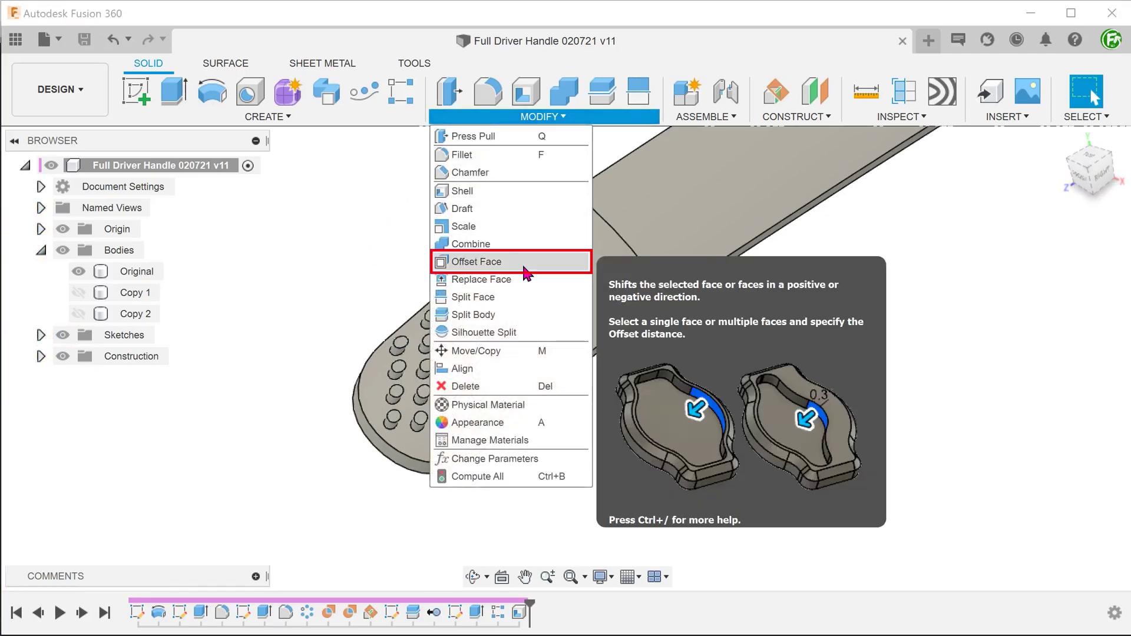
pyautogui.click(523, 270)
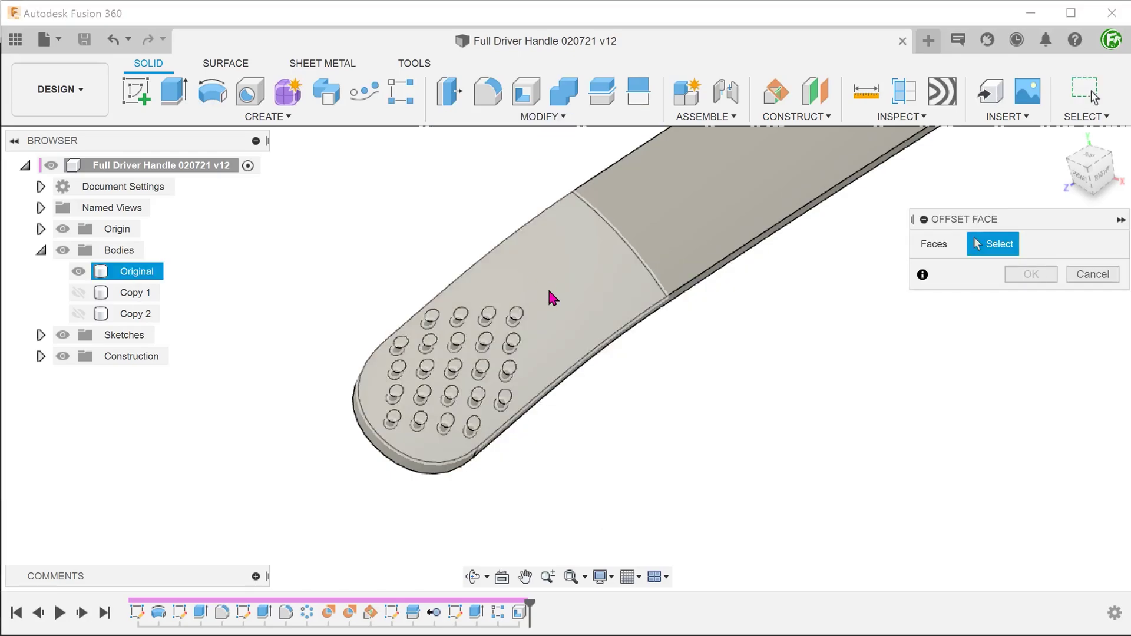
pyautogui.click(550, 296)
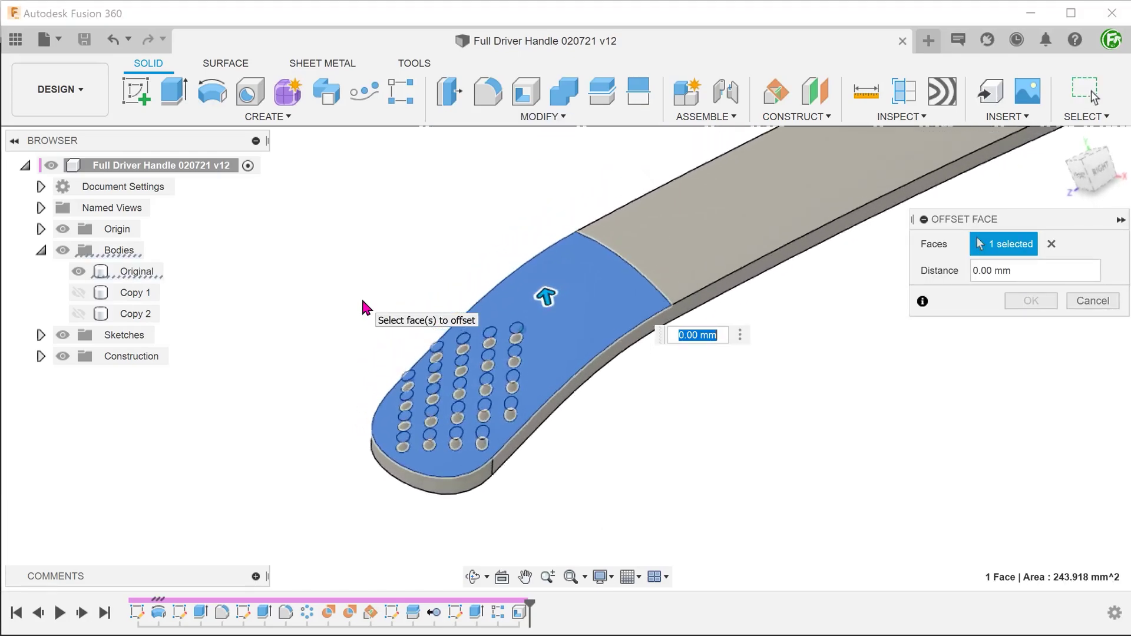
pyautogui.keyDown('shift'); pyautogui.moveTo(366, 306); pyautogui.dragTo(351, 271, button='middle'); pyautogui.keyUp('shift')
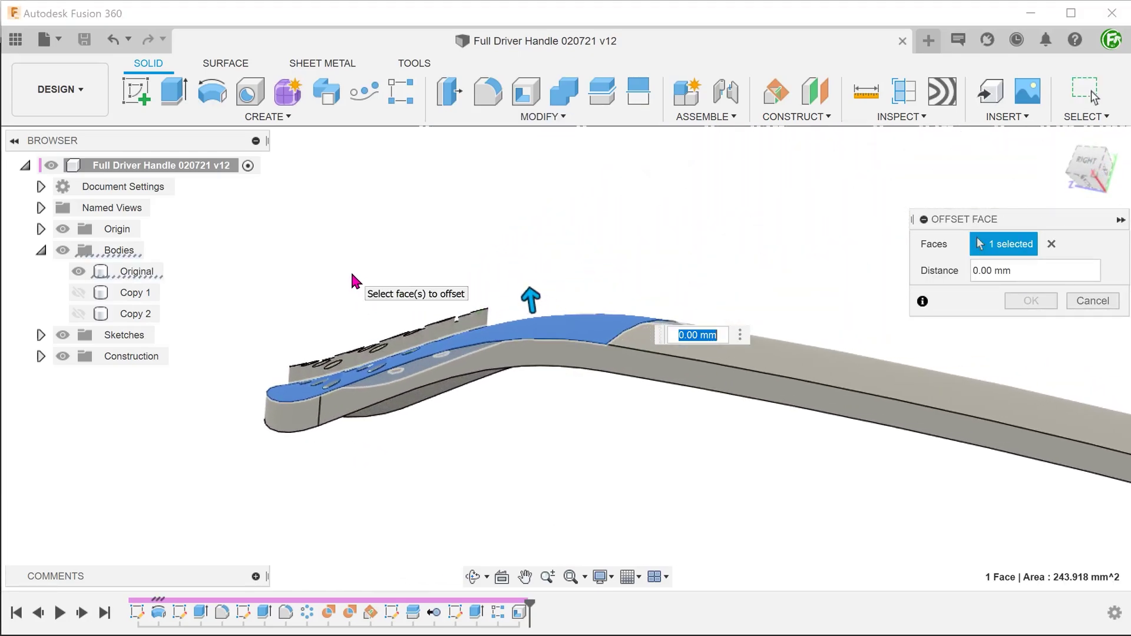
pyautogui.write('-0.5')
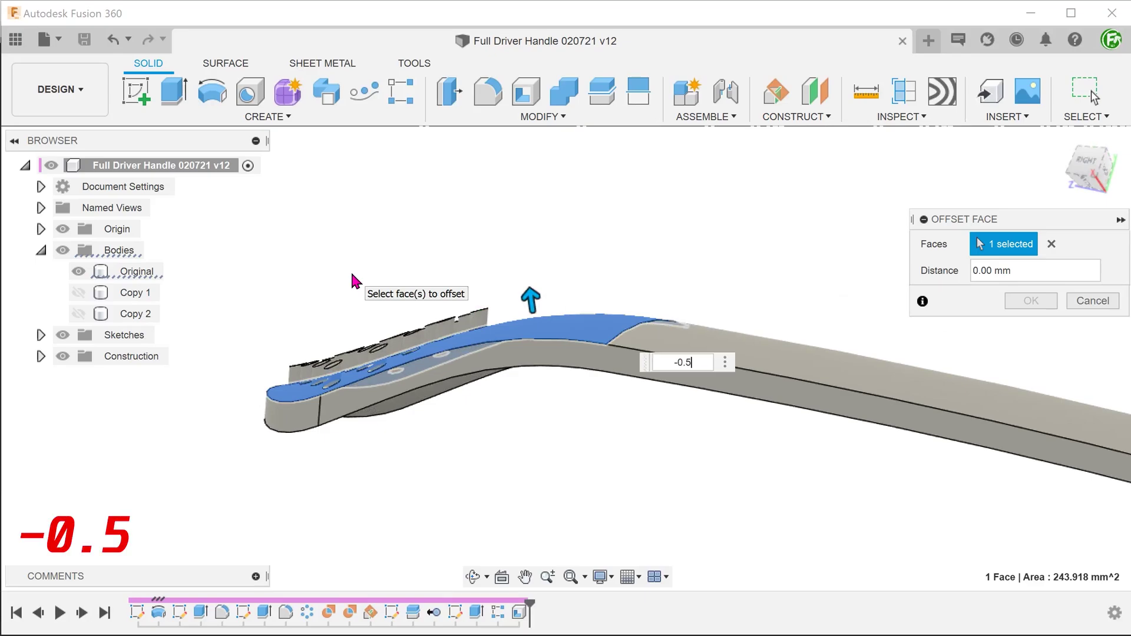
pyautogui.press('Return')
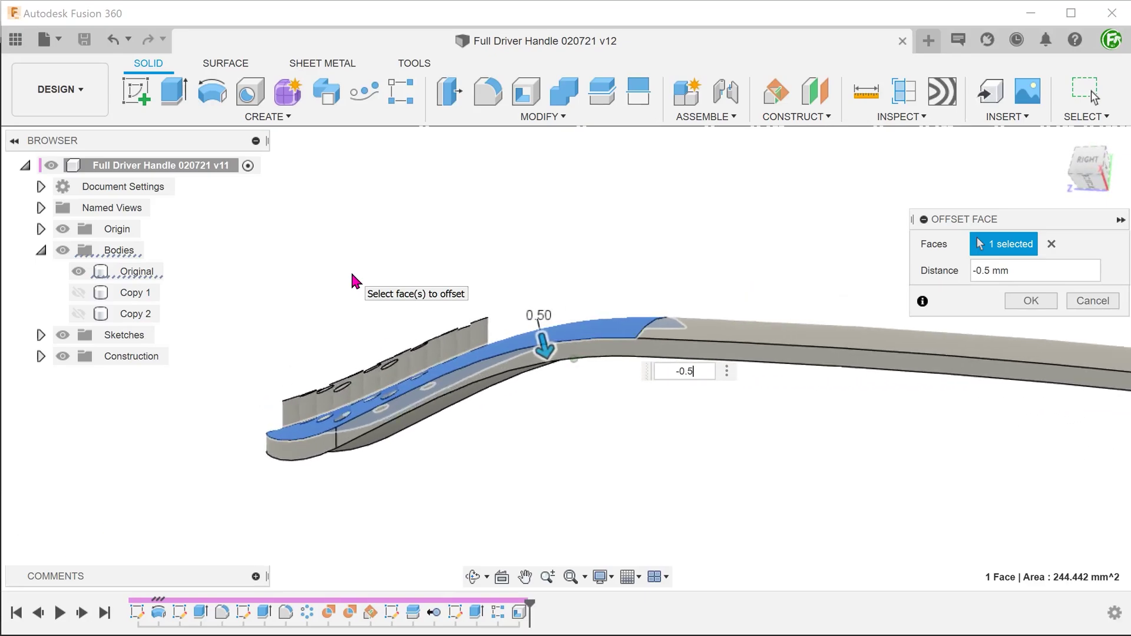
pyautogui.click(1012, 302)
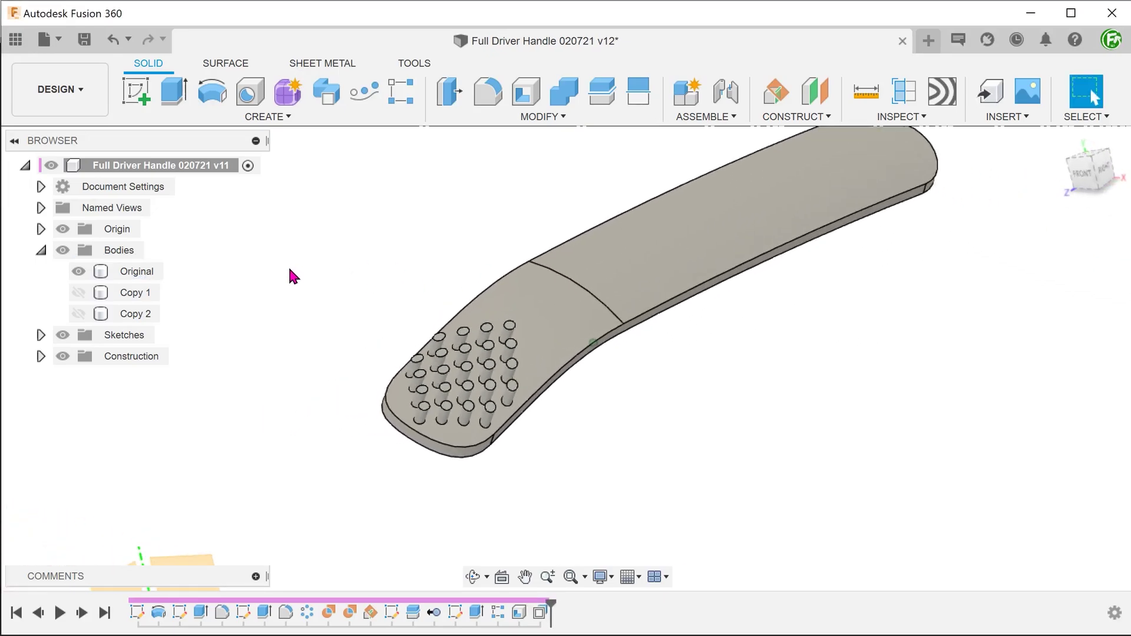
# Rename Original to 'Pattern Body', hide it, show Copy 1 and fit the view
pyautogui.doubleClick(145, 271)
pyautogui.write('Pattern Body')
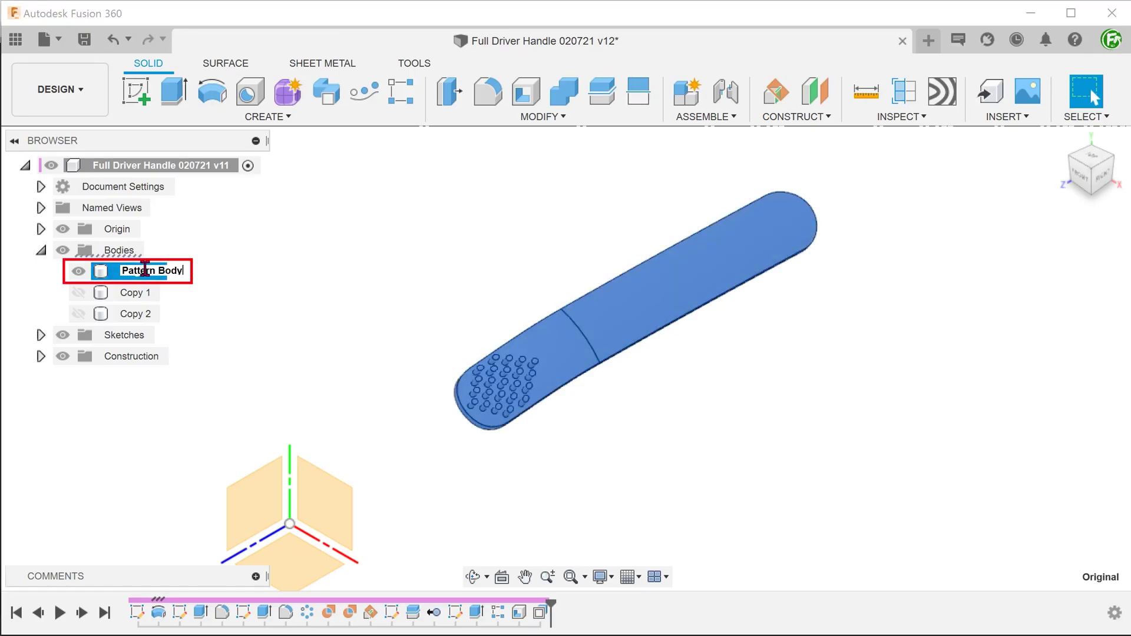
pyautogui.press('Return')
pyautogui.click(80, 274)
pyautogui.click(80, 292)
pyautogui.click(318, 305)
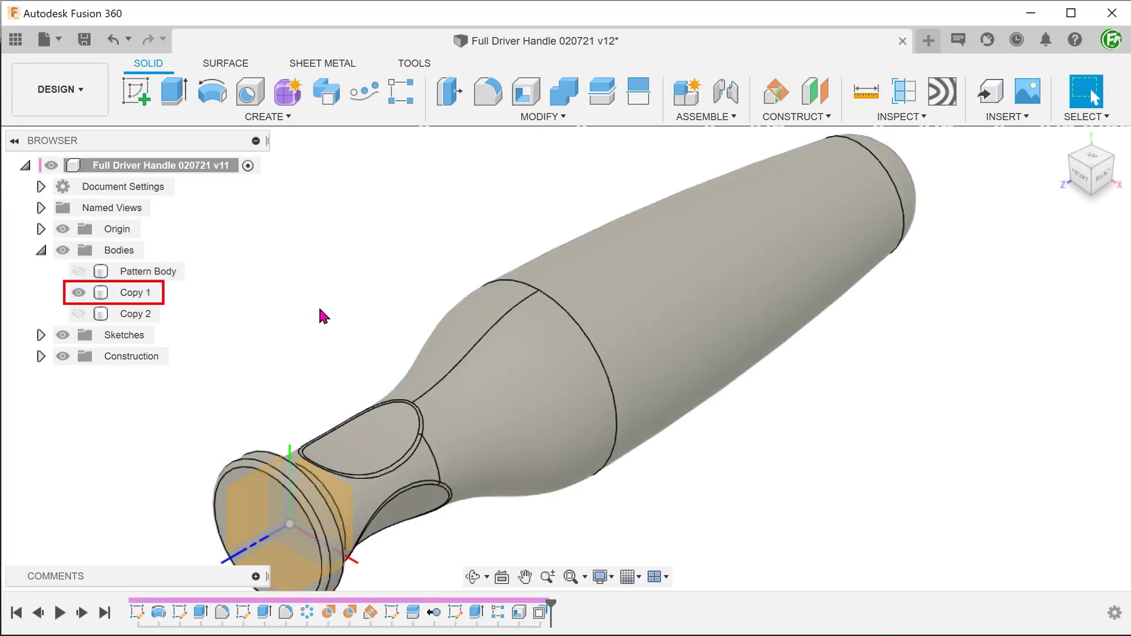
pyautogui.press('F6')
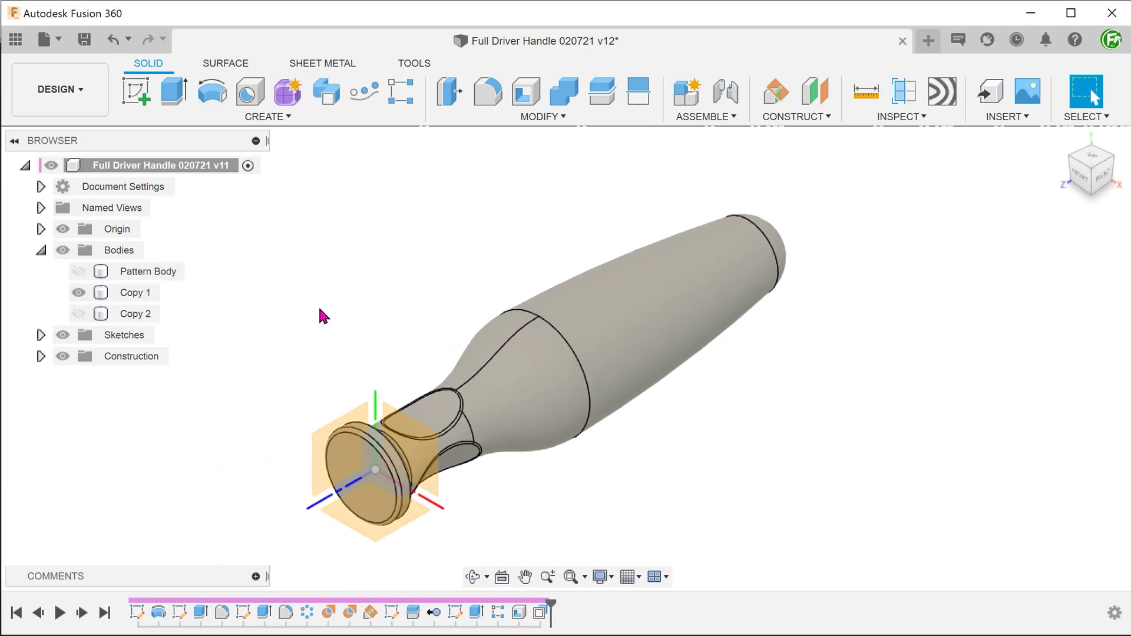
# Split the handle's main and neck faces with the Slot (35 Deg Plane) sketch
pyautogui.click(543, 116)
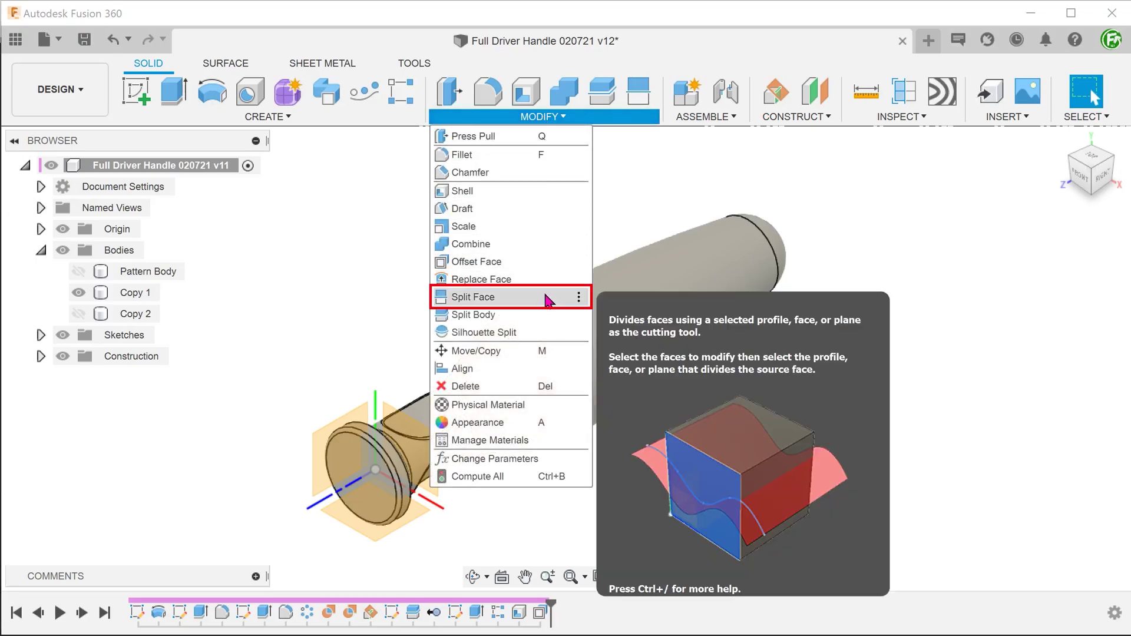
pyautogui.click(548, 301)
pyautogui.click(642, 298)
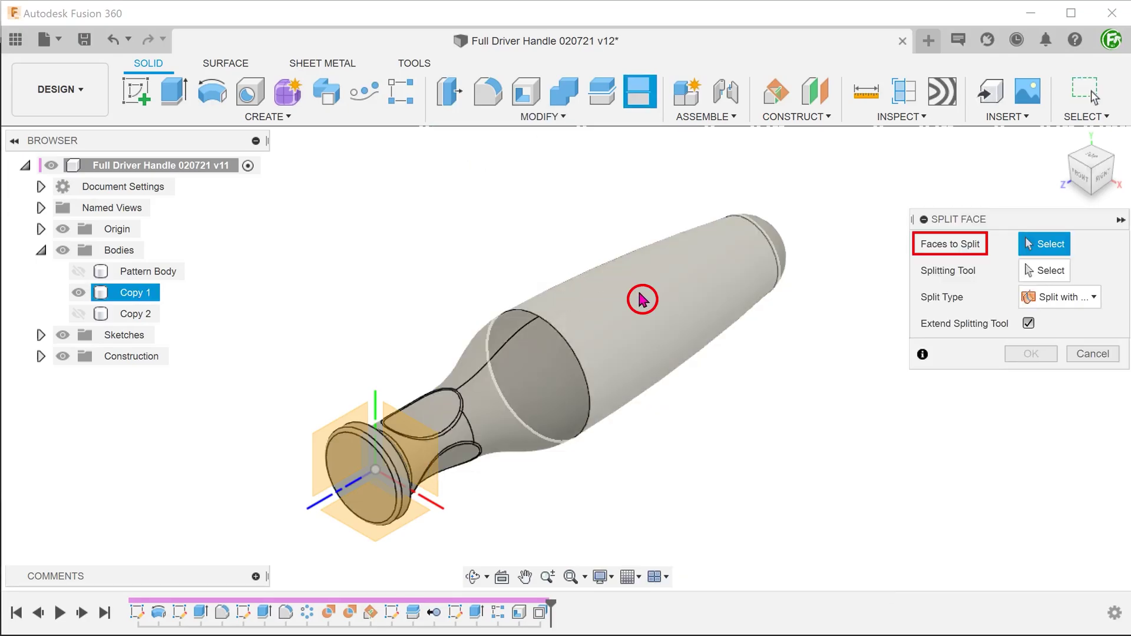
pyautogui.click(540, 394)
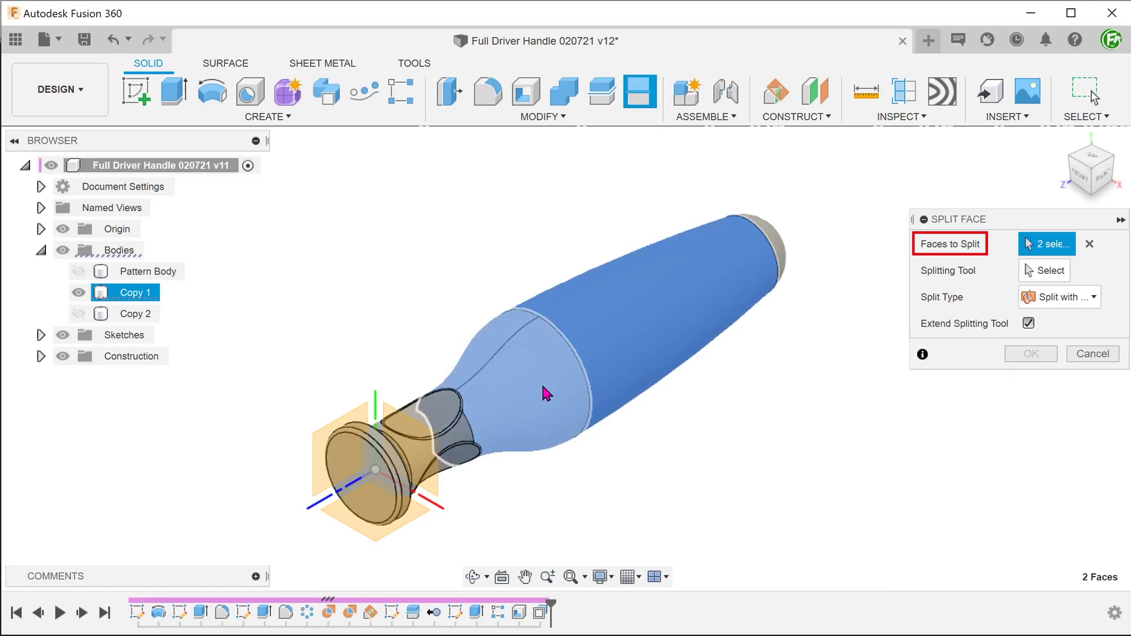
pyautogui.click(1044, 271)
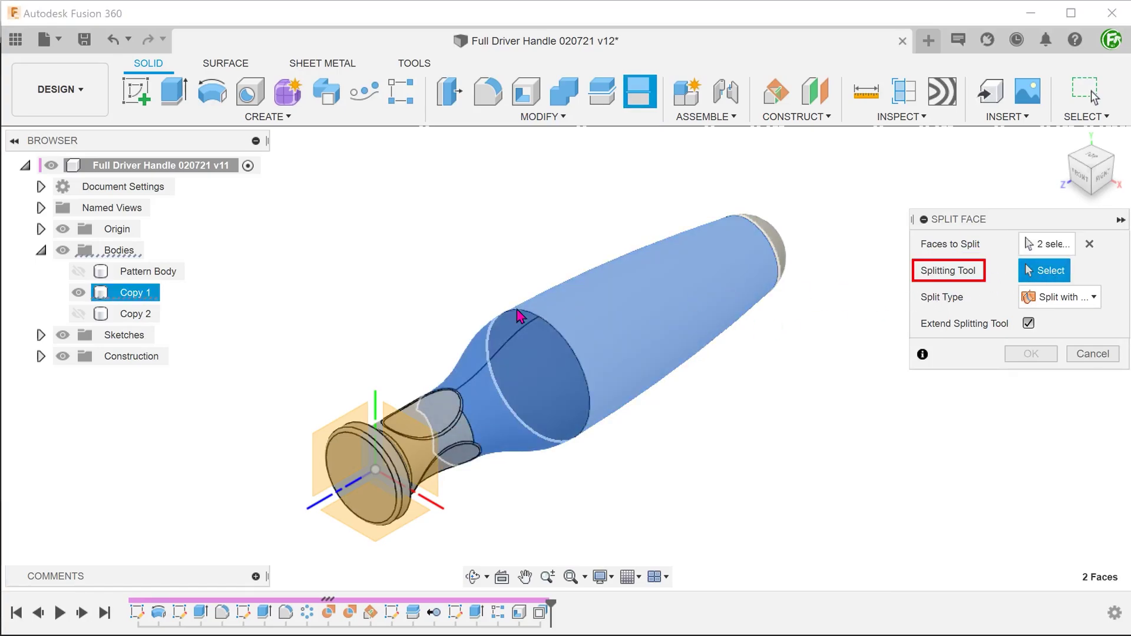
pyautogui.click(41, 335)
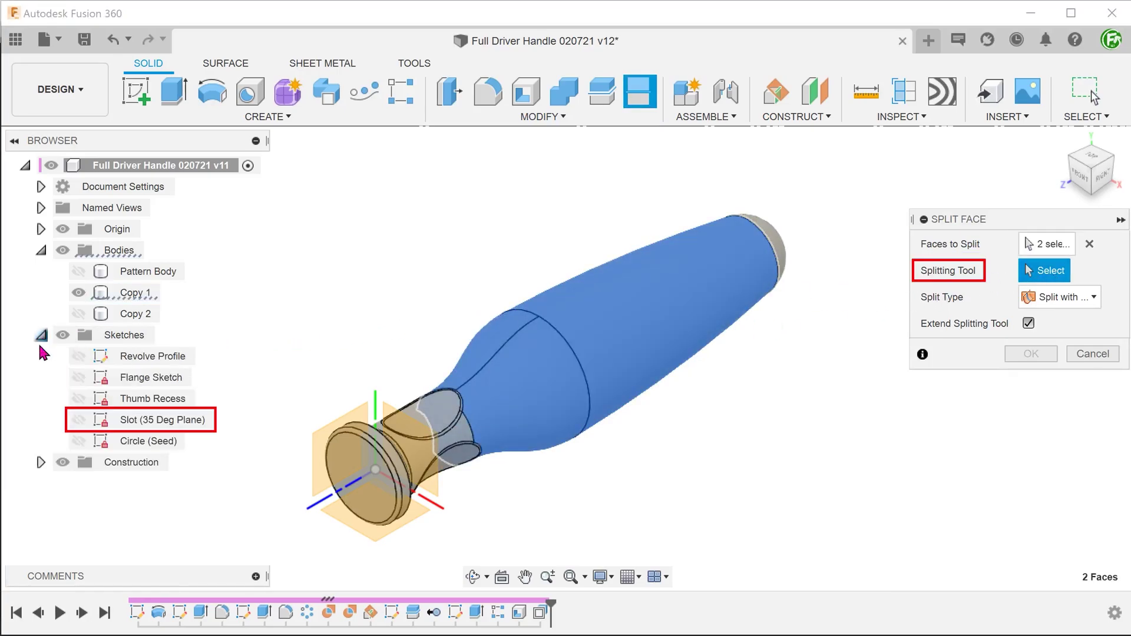
pyautogui.click(78, 419)
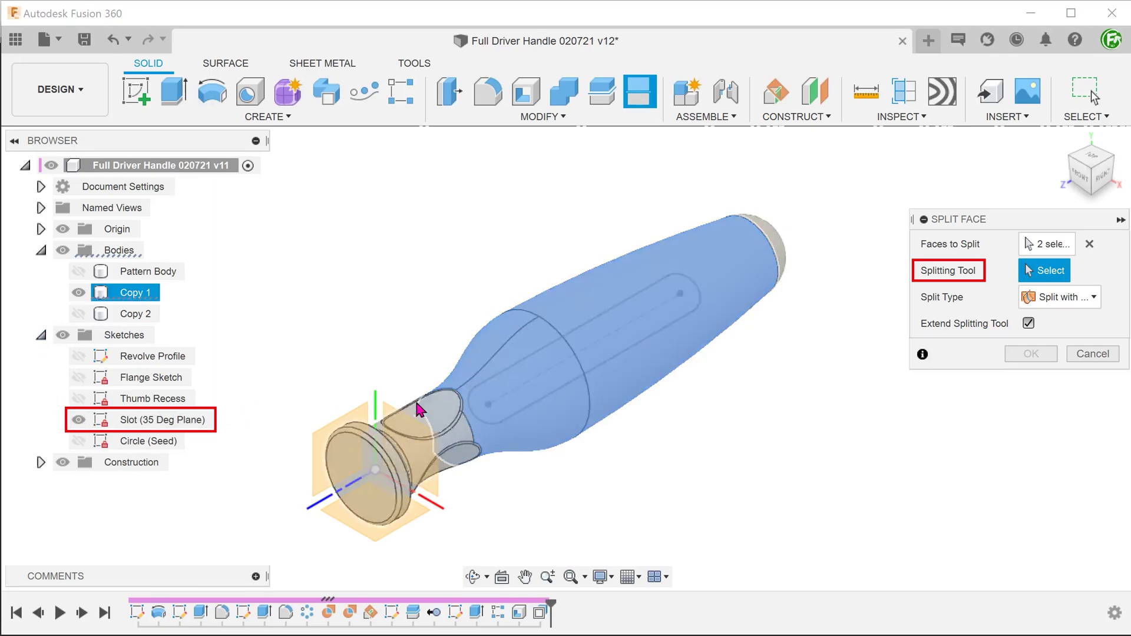
pyautogui.click(526, 416)
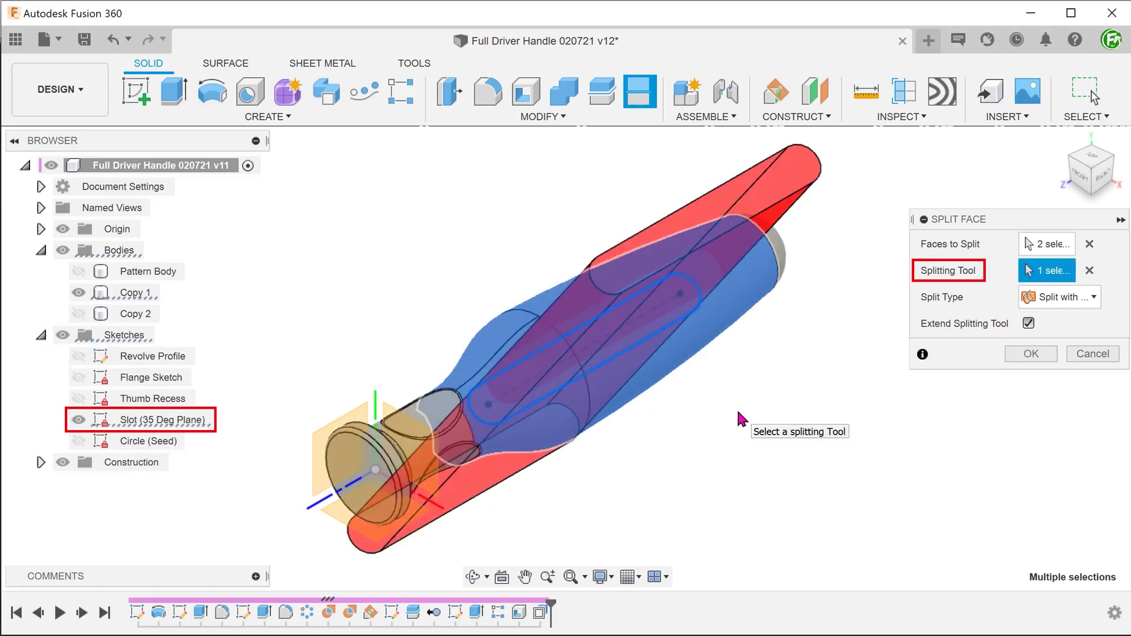
pyautogui.click(1018, 357)
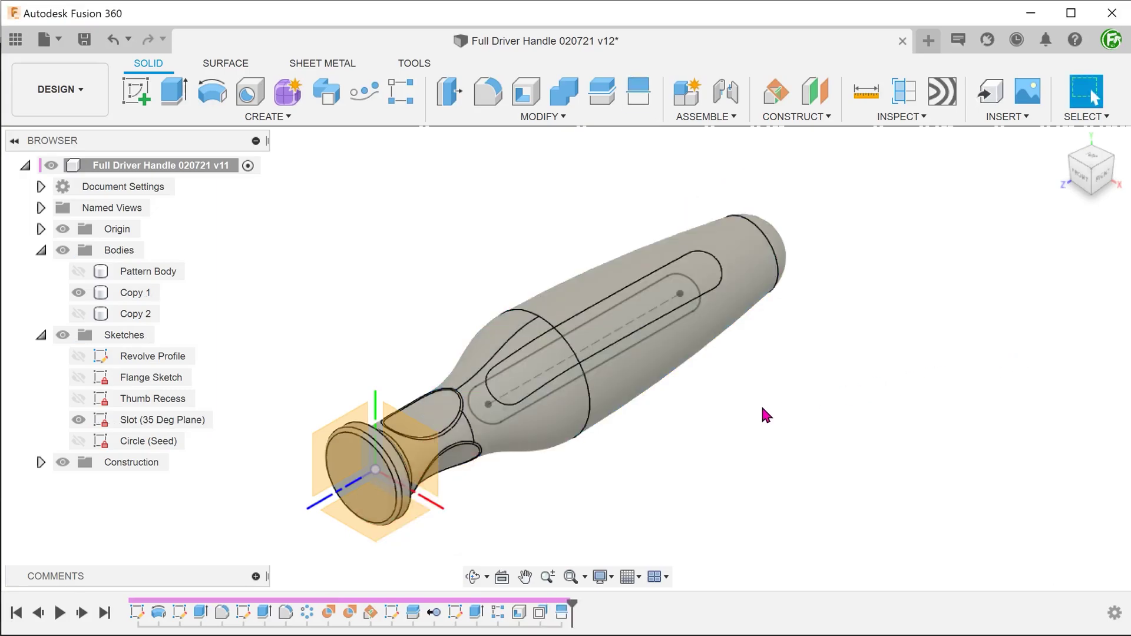
# Hide the slot sketch, check the new slot face, and save the design
pyautogui.click(78, 420)
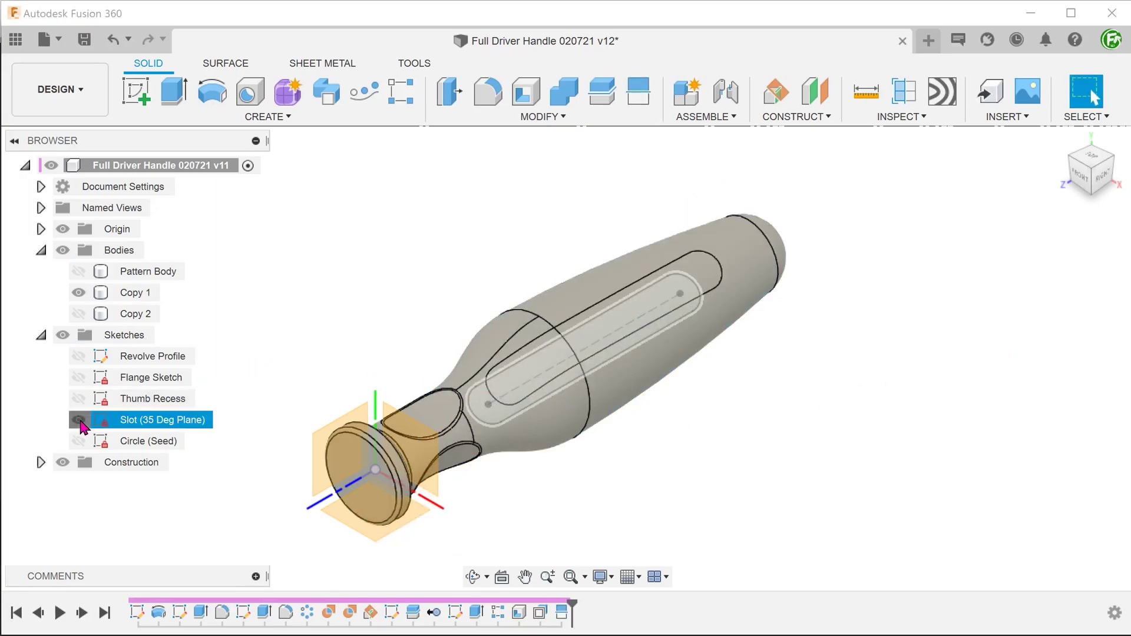
pyautogui.click(41, 335)
pyautogui.moveTo(307, 320)
pyautogui.keyDown('shift'); pyautogui.mouseDown(button='middle')
pyautogui.moveTo(539, 380)
pyautogui.moveTo(571, 375)
pyautogui.mouseUp(button='middle'); pyautogui.keyUp('shift')
pyautogui.click(571, 375)
pyautogui.press('F6')
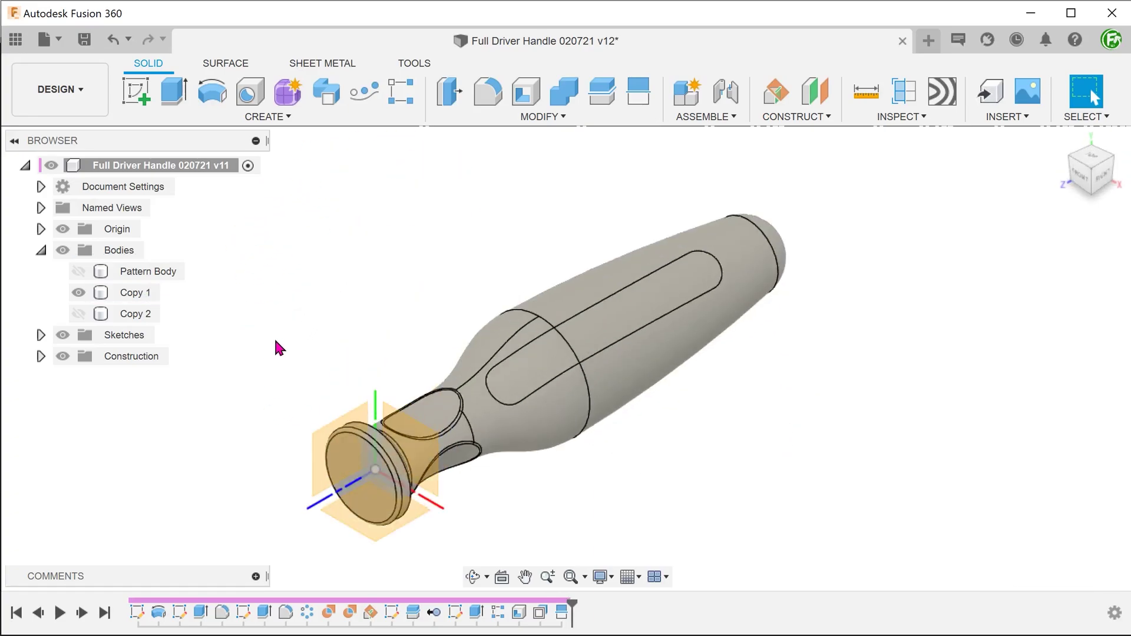
pyautogui.hotkey('ctrl', 's')
# Mirror the SplitFace1 feature across the origin plane onto the handle's other side
pyautogui.click(266, 116)
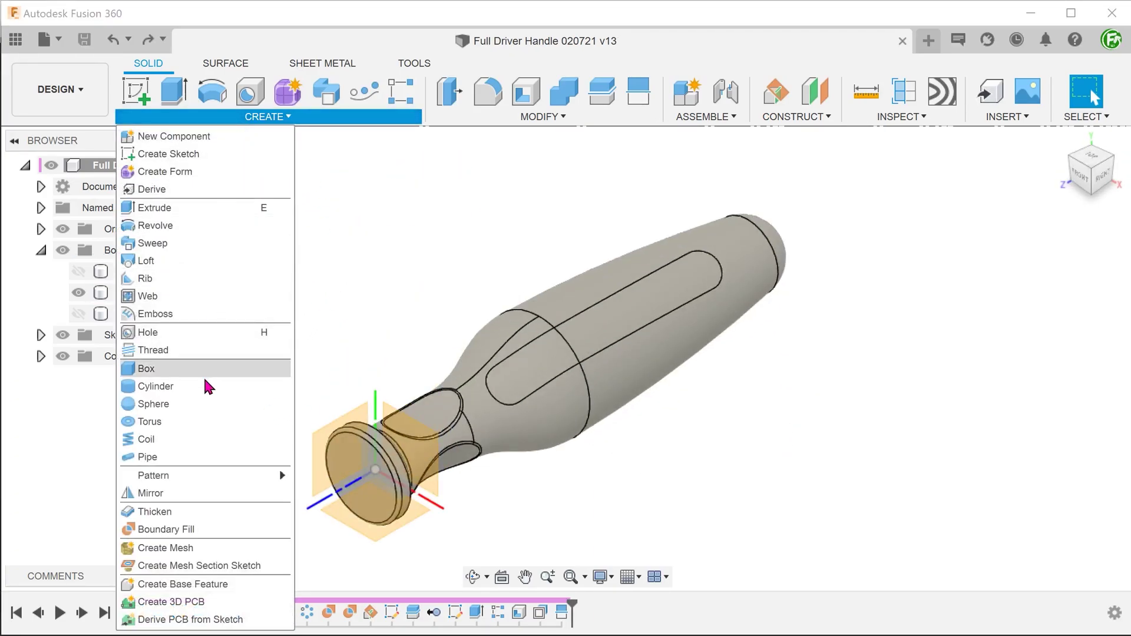
pyautogui.click(213, 495)
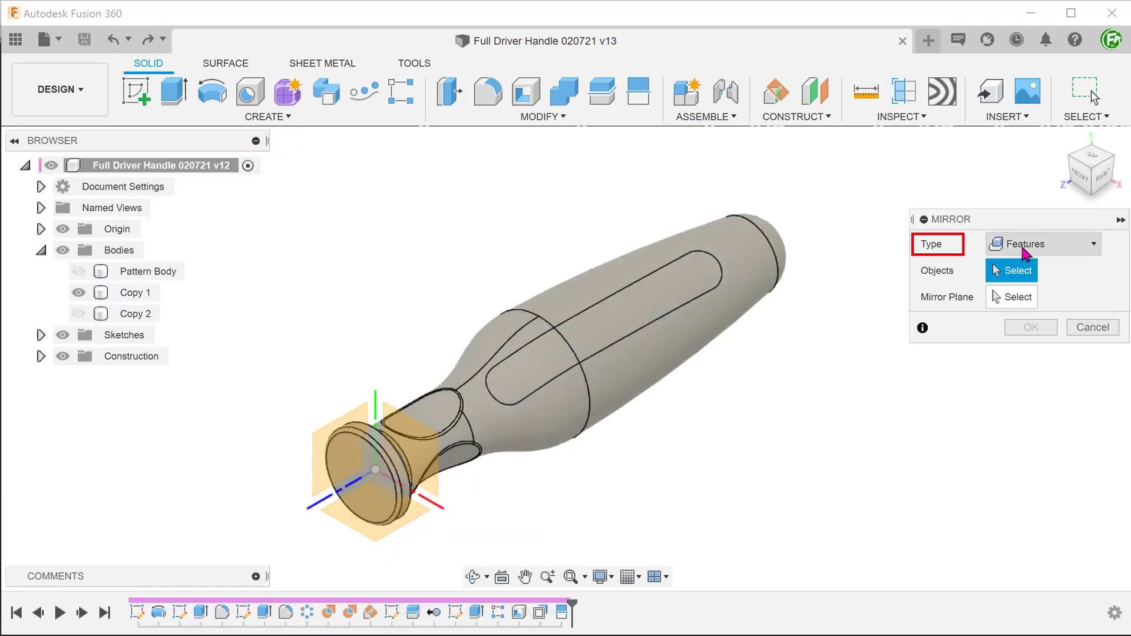
pyautogui.click(567, 615)
pyautogui.click(1031, 298)
pyautogui.click(335, 432)
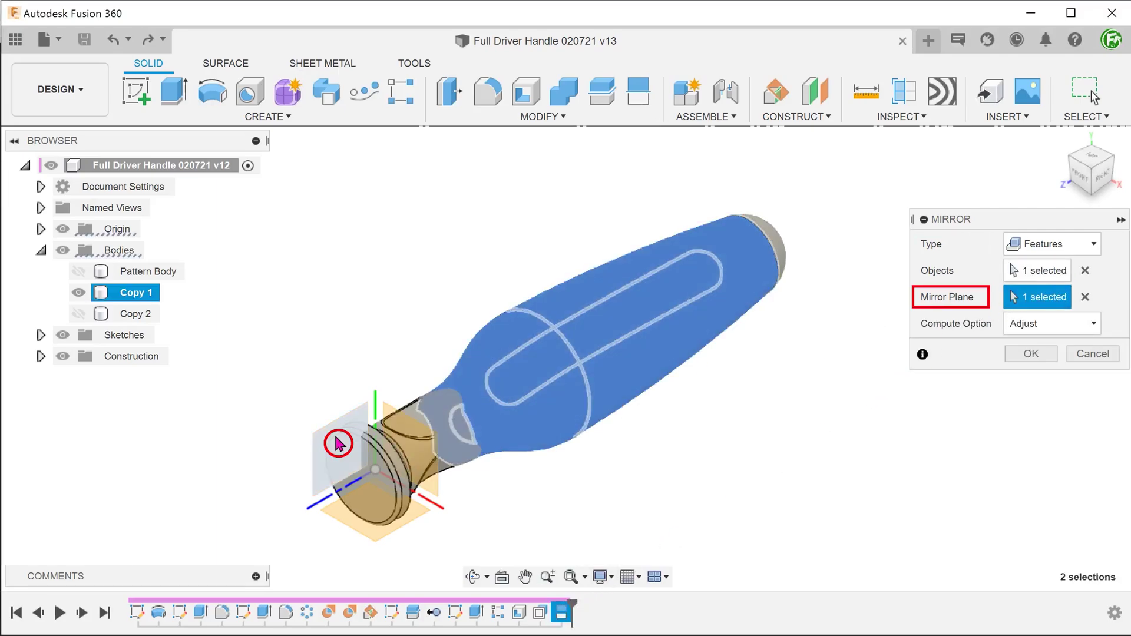
pyautogui.click(1030, 354)
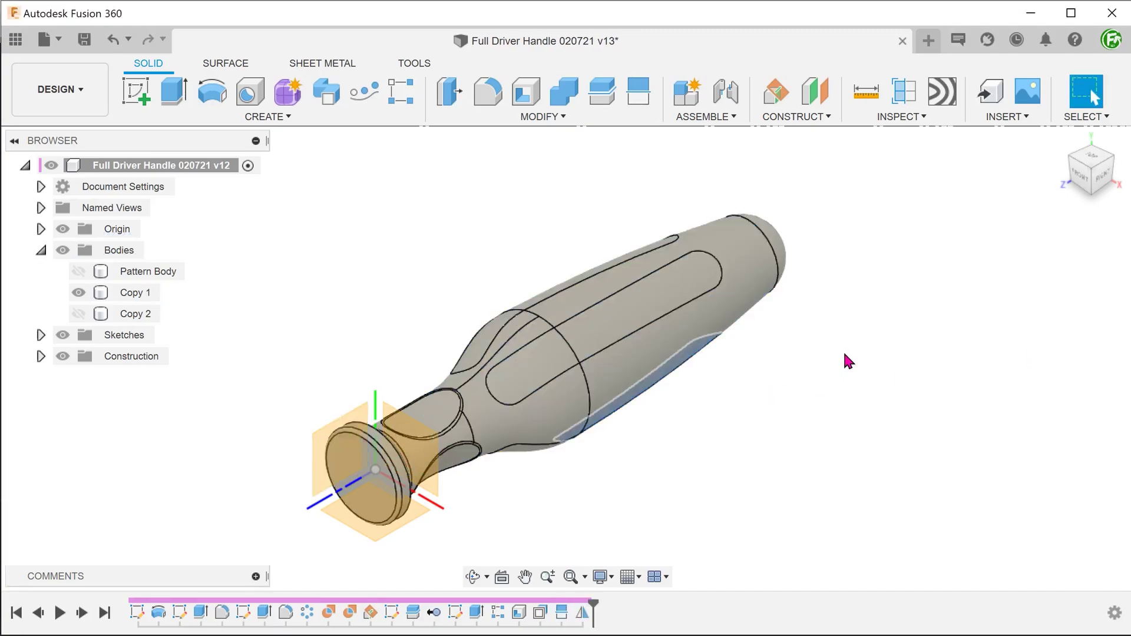
pyautogui.moveTo(346, 314)
pyautogui.keyDown('shift'); pyautogui.mouseDown(button='middle')
pyautogui.moveTo(336, 330)
pyautogui.moveTo(295, 343)
pyautogui.moveTo(291, 330)
pyautogui.mouseUp(button='middle'); pyautogui.keyUp('shift')
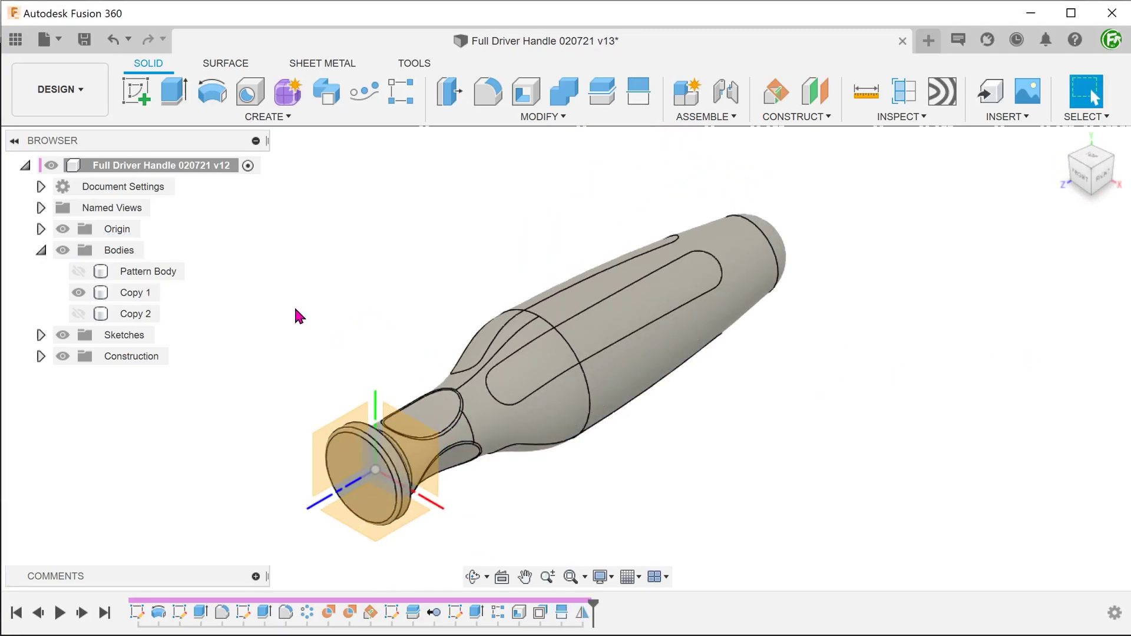
# Start a sketch on the YZ plane with bodies hidden and draw a center-to-center slot
pyautogui.rightClick(321, 449)
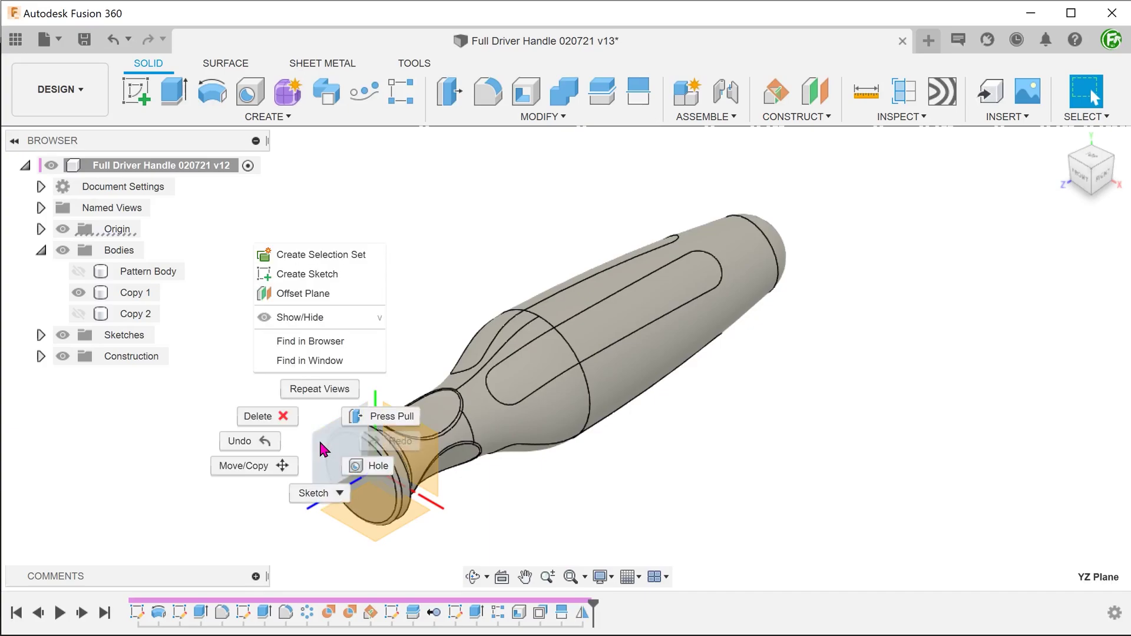
pyautogui.click(346, 275)
pyautogui.moveTo(356, 279)
pyautogui.mouseDown(button='middle')
pyautogui.moveTo(319, 206)
pyautogui.moveTo(434, 253)
pyautogui.moveTo(389, 214)
pyautogui.mouseUp(button='middle')
pyautogui.click(62, 251)
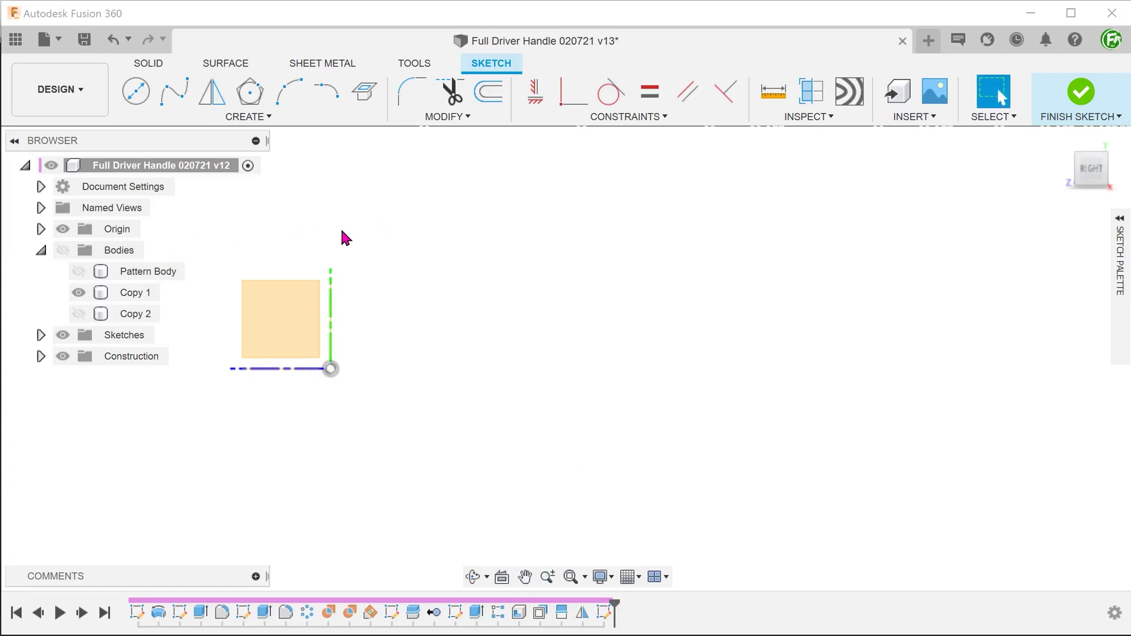
pyautogui.click(252, 121)
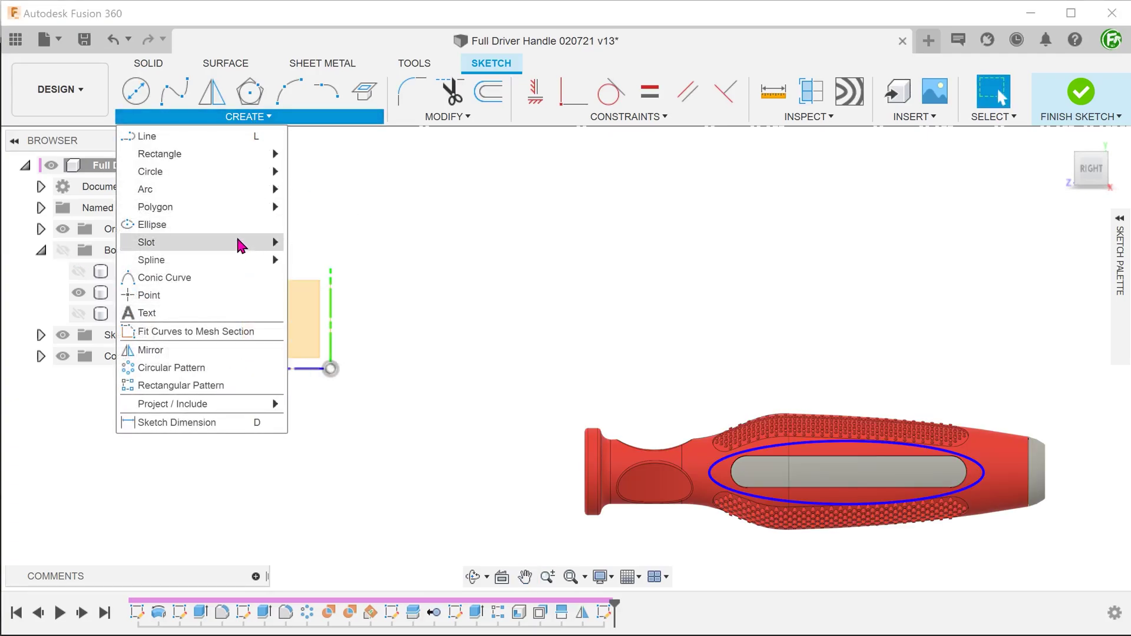
pyautogui.moveTo(147, 242)
pyautogui.click(339, 247)
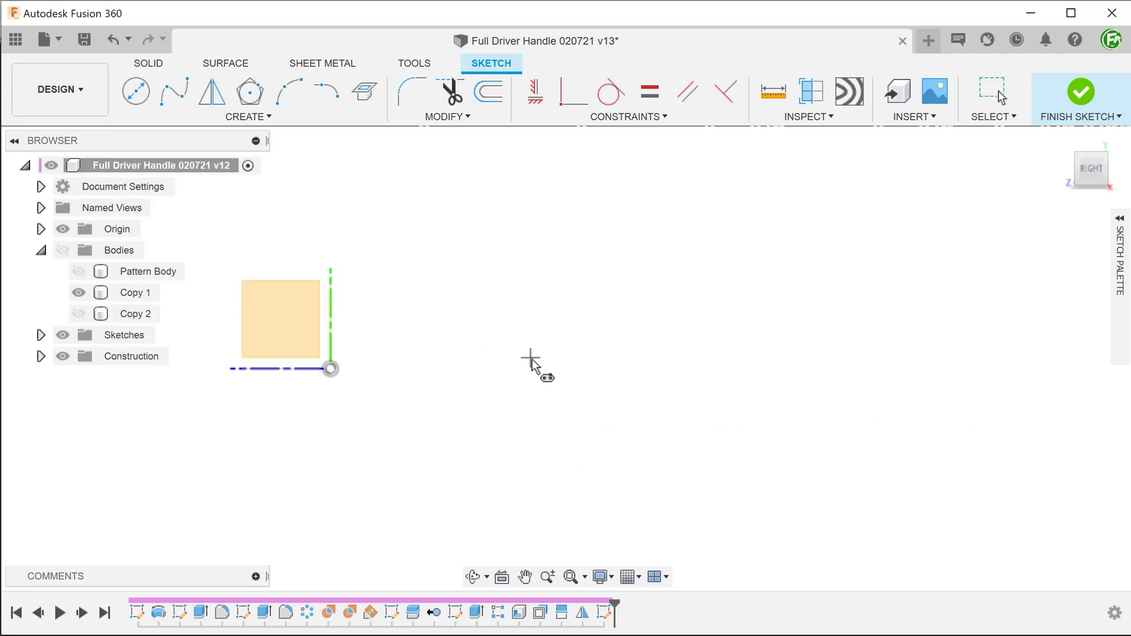
pyautogui.click(509, 365)
pyautogui.click(827, 366)
pyautogui.click(864, 410)
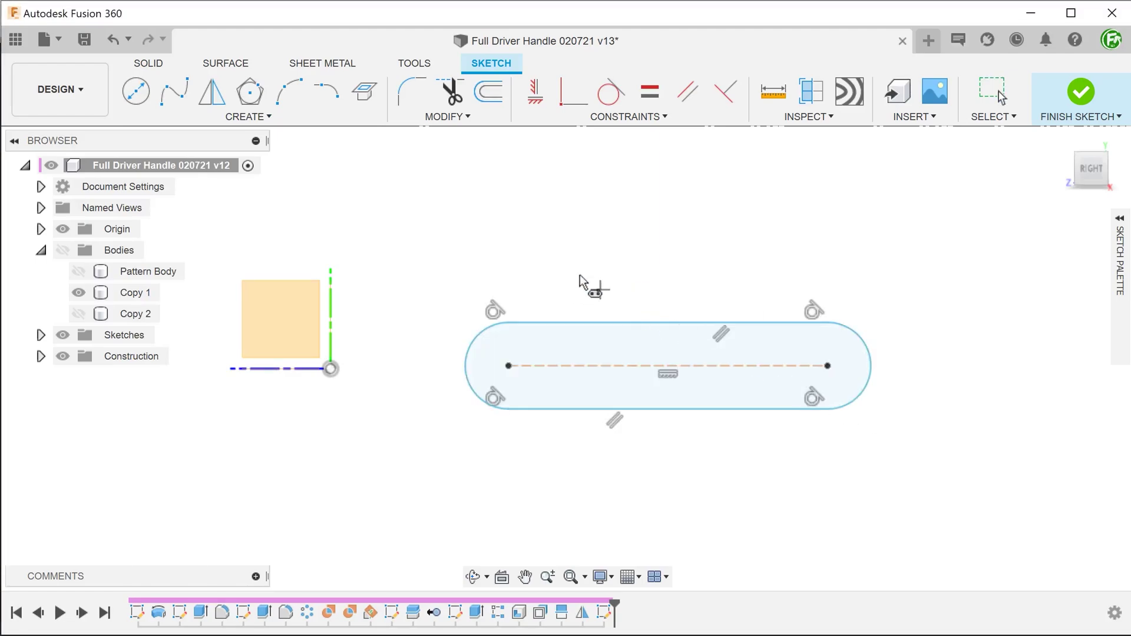
# Align the slot centreline with the origin and dimension its offset to 45 mm
pyautogui.click(534, 101)
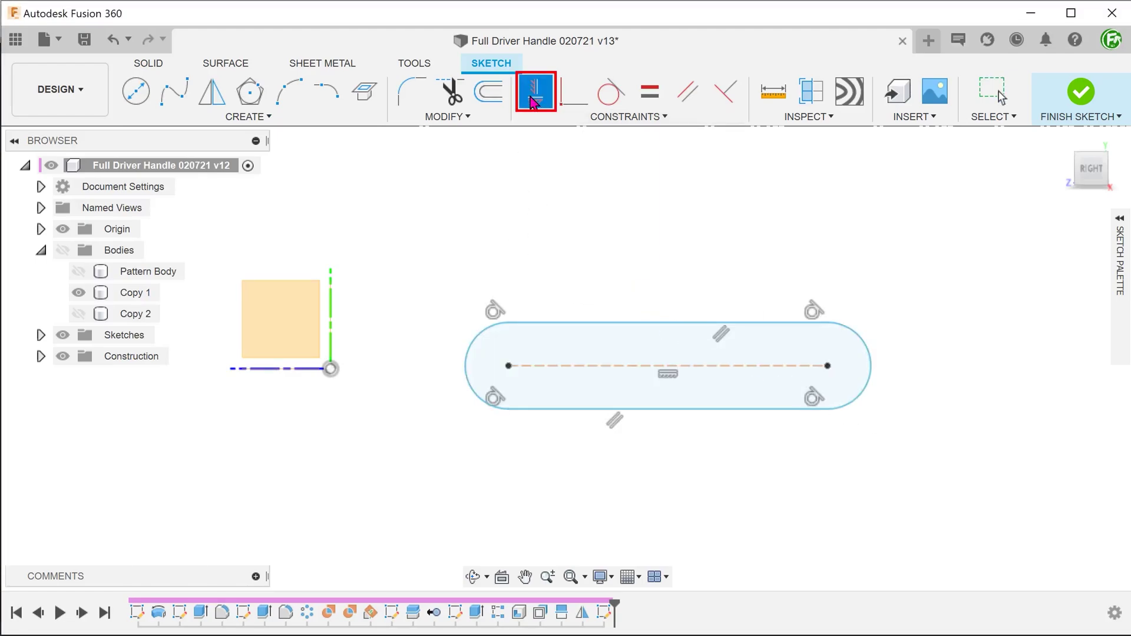
pyautogui.click(508, 365)
pyautogui.click(330, 369)
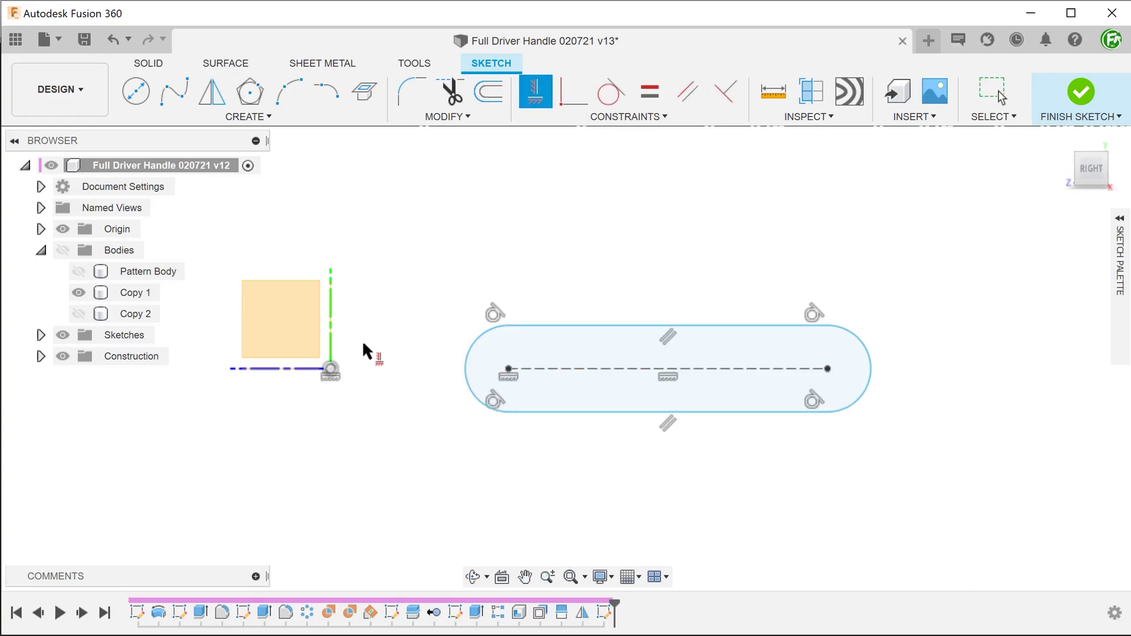
pyautogui.press('d')
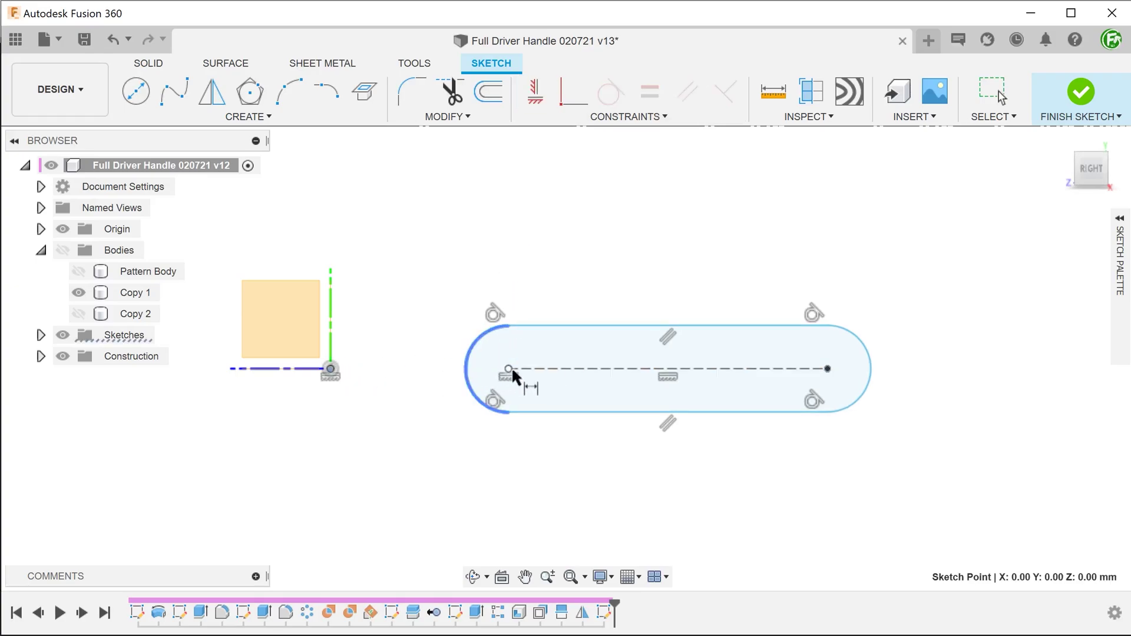
pyautogui.click(508, 369)
pyautogui.click(411, 247)
pyautogui.write('5')
pyautogui.press('Return')
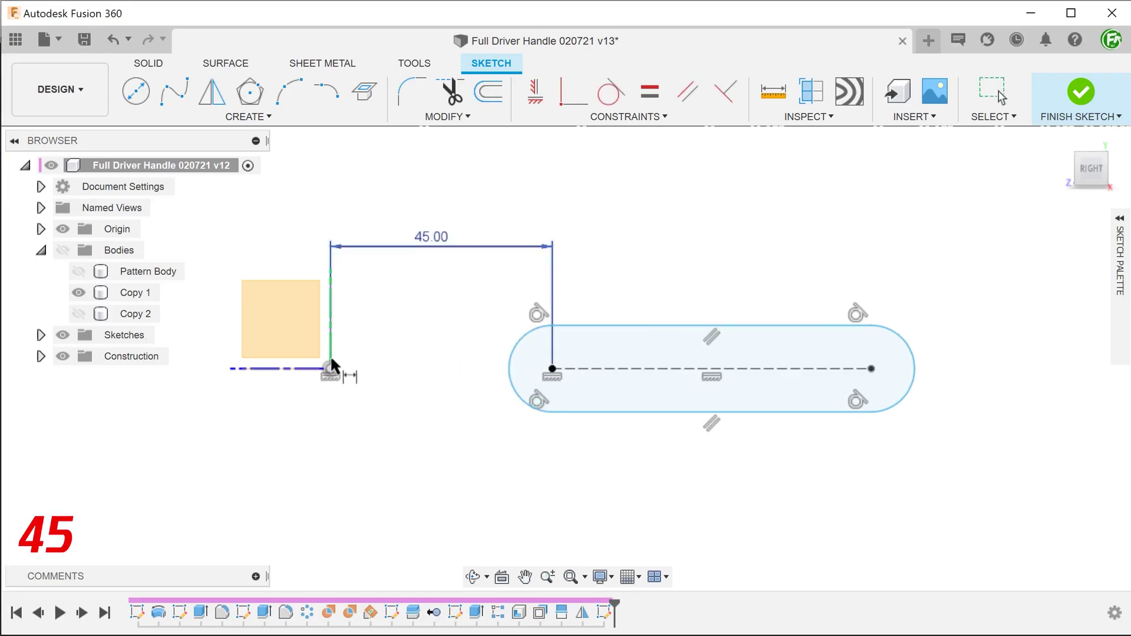
# Dimension the slot to 108 mm long with R5 ends, show bodies, and finish
pyautogui.click(552, 368)
pyautogui.click(872, 368)
pyautogui.click(539, 195)
pyautogui.write('10')
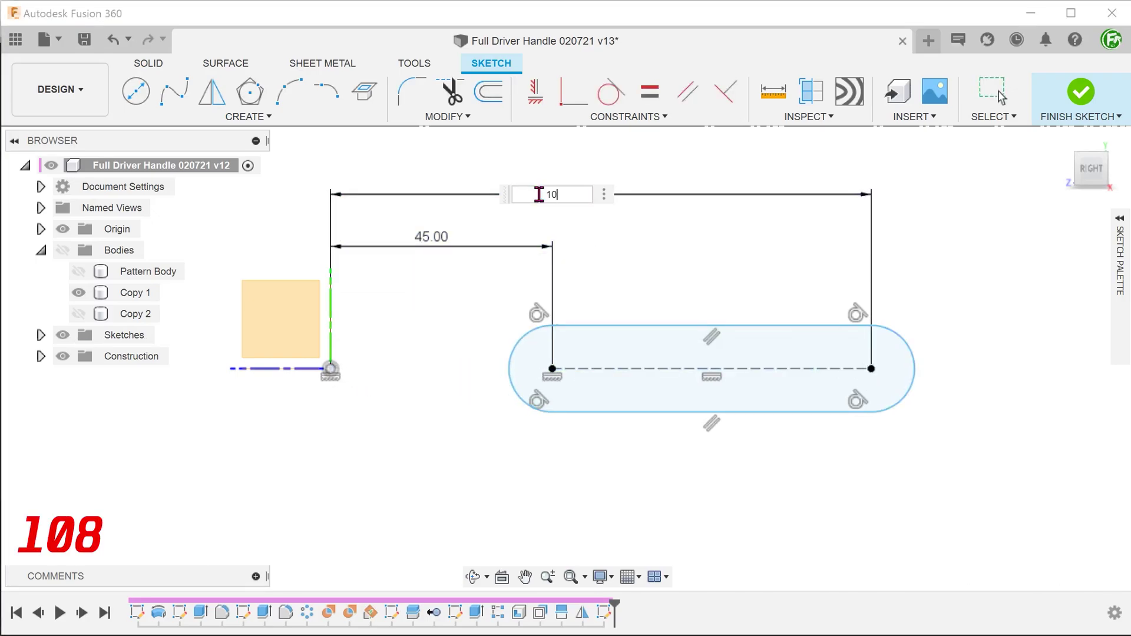
pyautogui.write('8')
pyautogui.press('Return')
pyautogui.click(509, 364)
pyautogui.click(439, 443)
pyautogui.write('5')
pyautogui.press('Return')
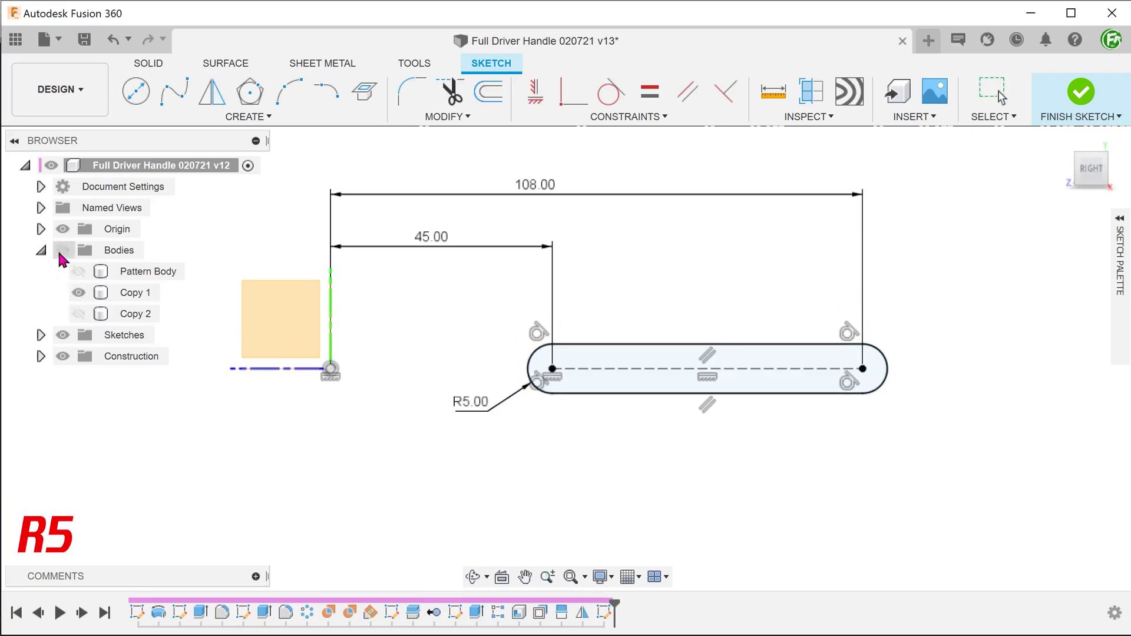
pyautogui.click(62, 250)
pyautogui.click(1078, 97)
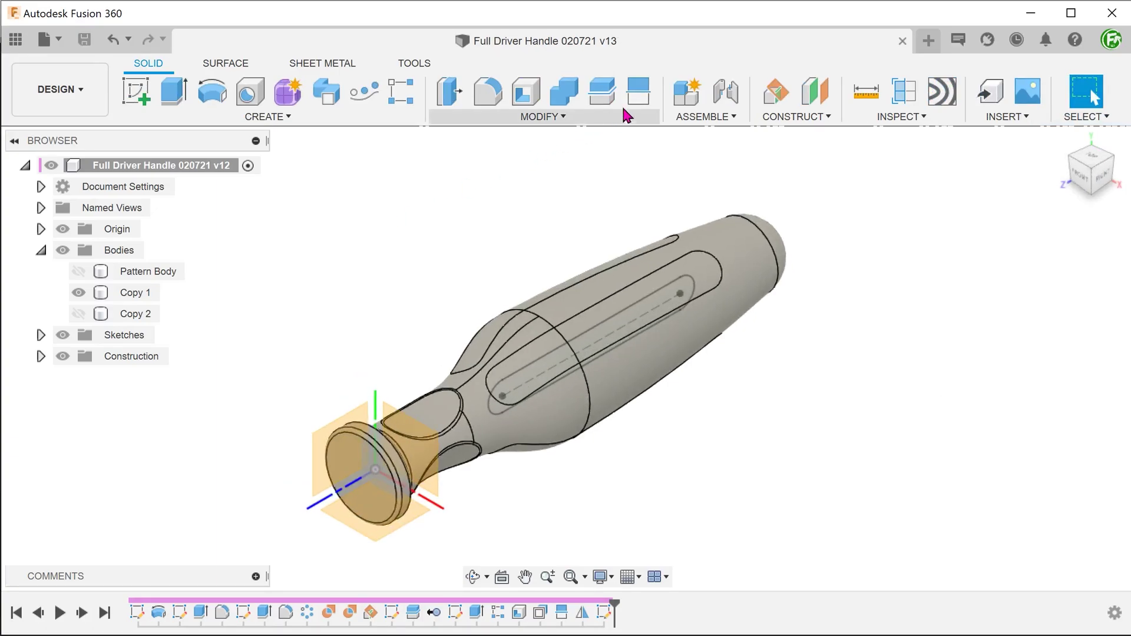
# Split the two grip faces using the slot body as the splitting tool
pyautogui.click(642, 104)
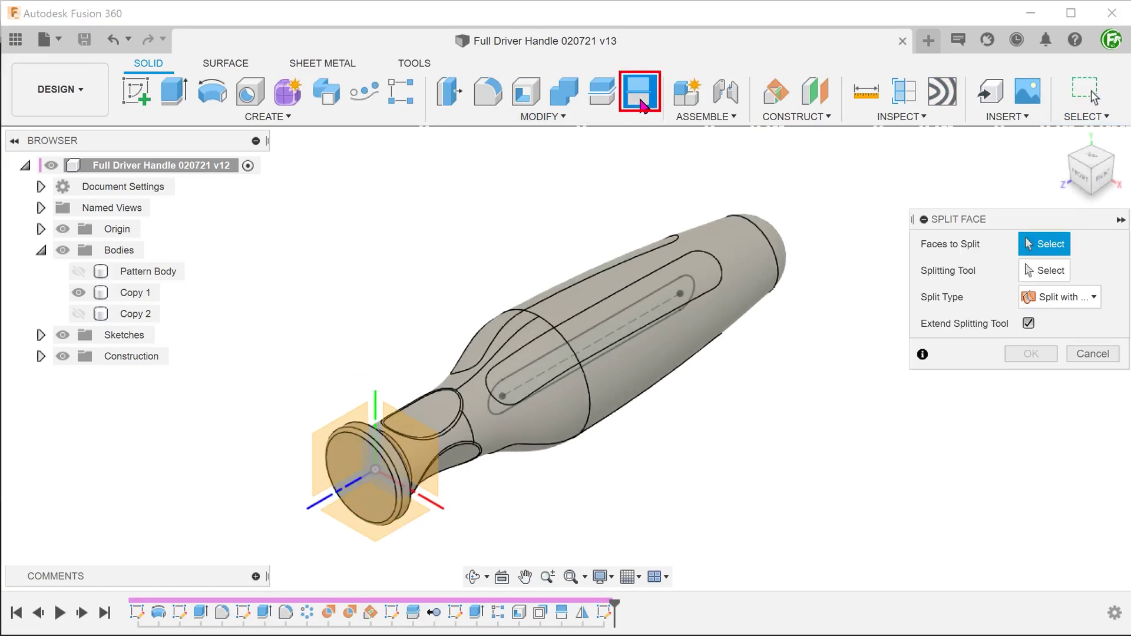
pyautogui.click(747, 262)
pyautogui.click(517, 428)
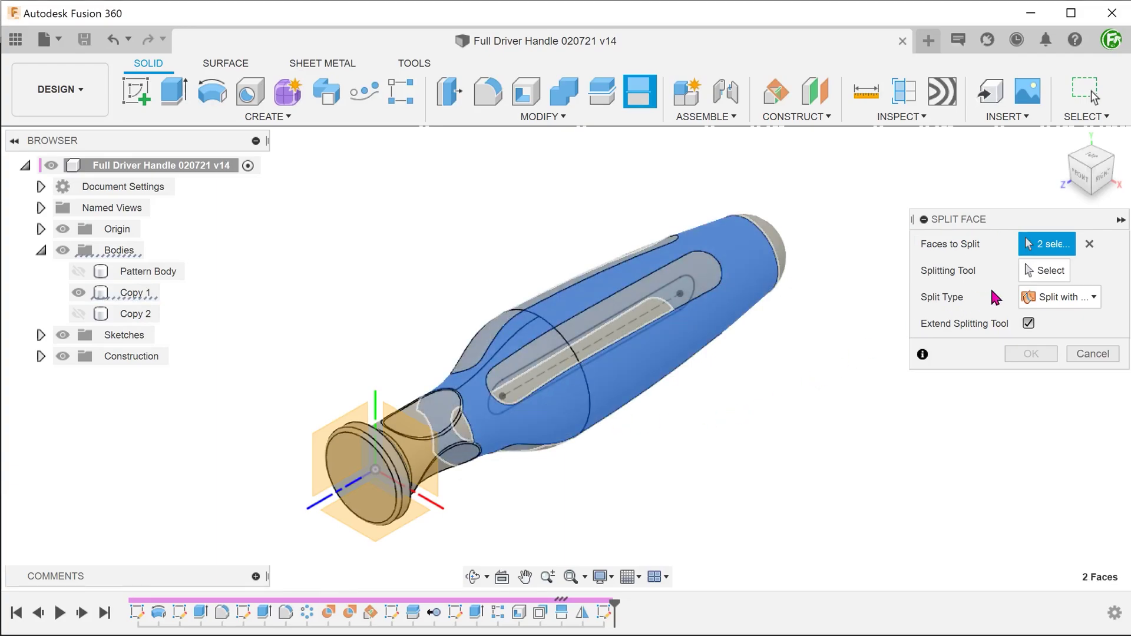
pyautogui.click(1040, 277)
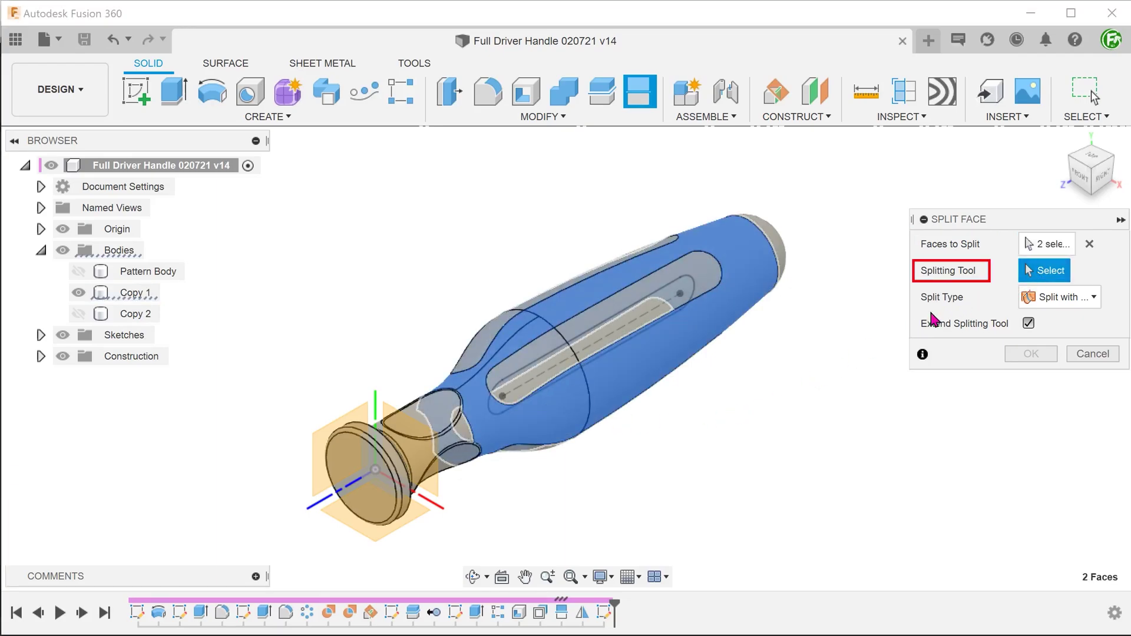
pyautogui.click(498, 421)
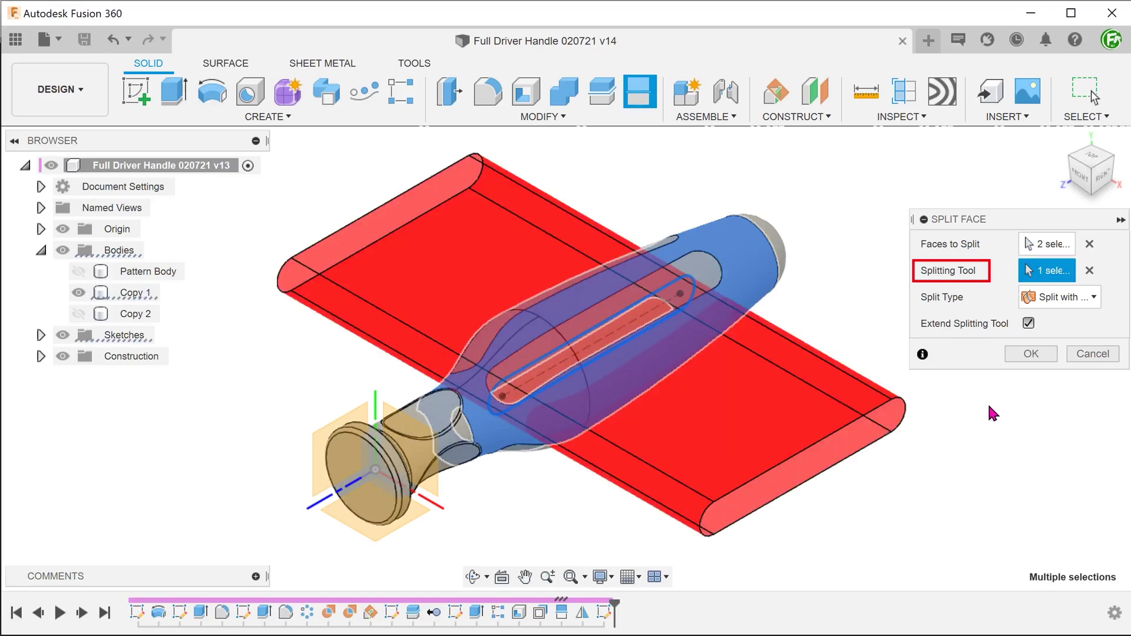
pyautogui.click(1030, 354)
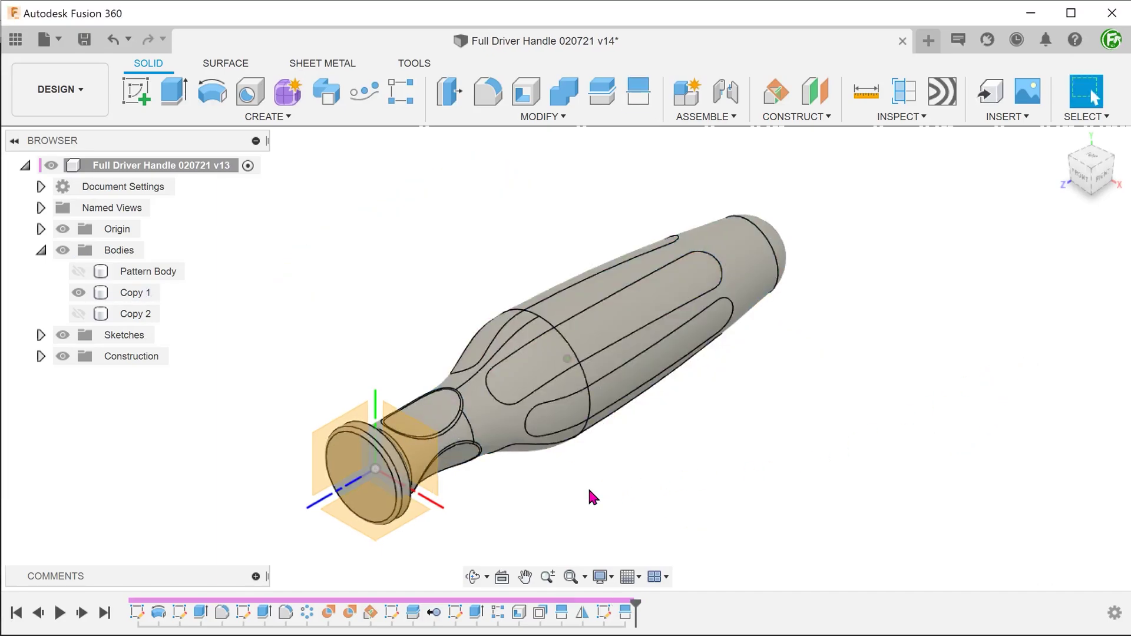
# Inspect the split grip faces on both sides and hide the origin planes
pyautogui.keyDown('shift'); pyautogui.moveTo(606, 490); pyautogui.dragTo(538, 460, button='middle'); pyautogui.keyUp('shift')
pyautogui.click(576, 398)
pyautogui.keyDown('shift'); pyautogui.moveTo(588, 410); pyautogui.dragTo(575, 397, button='middle'); pyautogui.keyUp('shift')
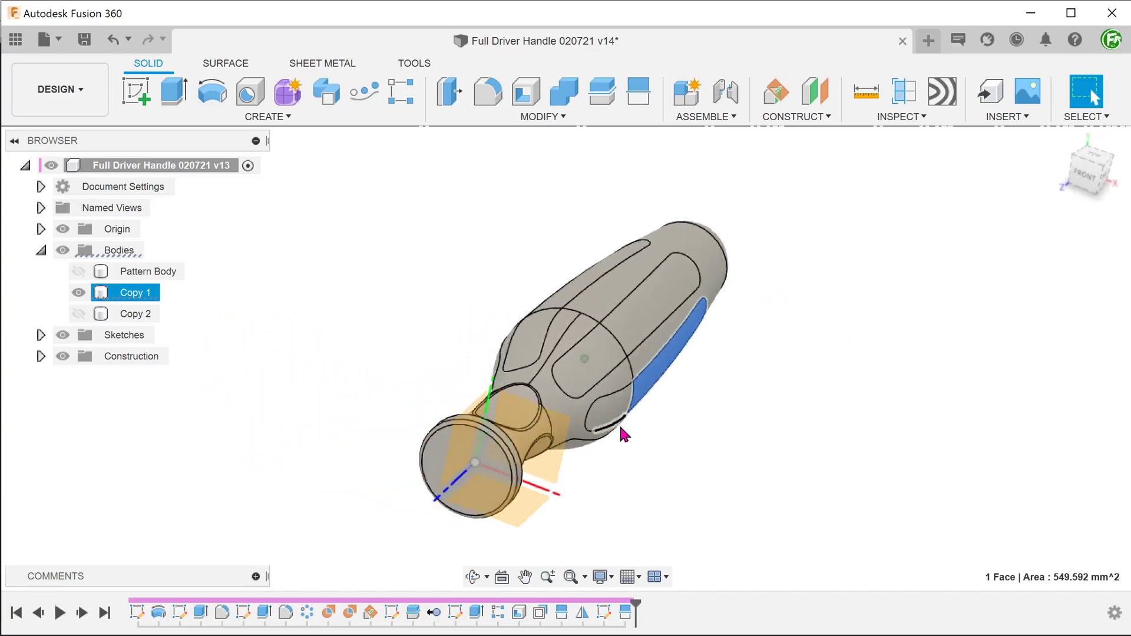
pyautogui.click(530, 371)
pyautogui.click(370, 395)
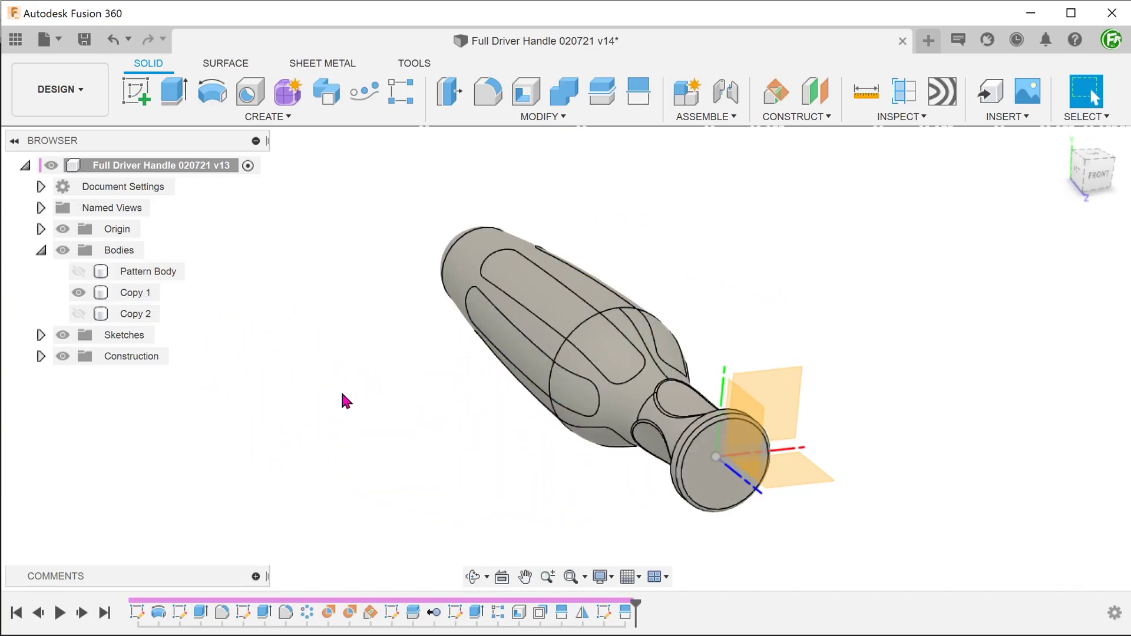
pyautogui.keyDown('shift'); pyautogui.moveTo(340, 390); pyautogui.dragTo(271, 375, button='middle'); pyautogui.keyUp('shift')
pyautogui.click(65, 230)
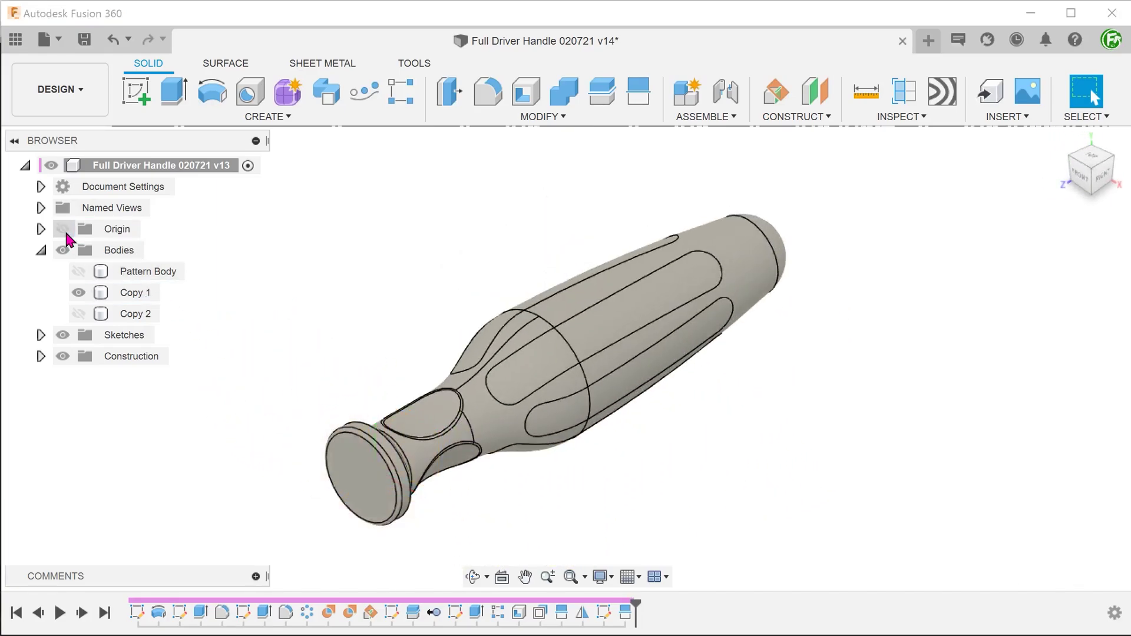
# Sketch a circumscribed hexagon centred at the origin on the handle's end face
pyautogui.rightClick(367, 473)
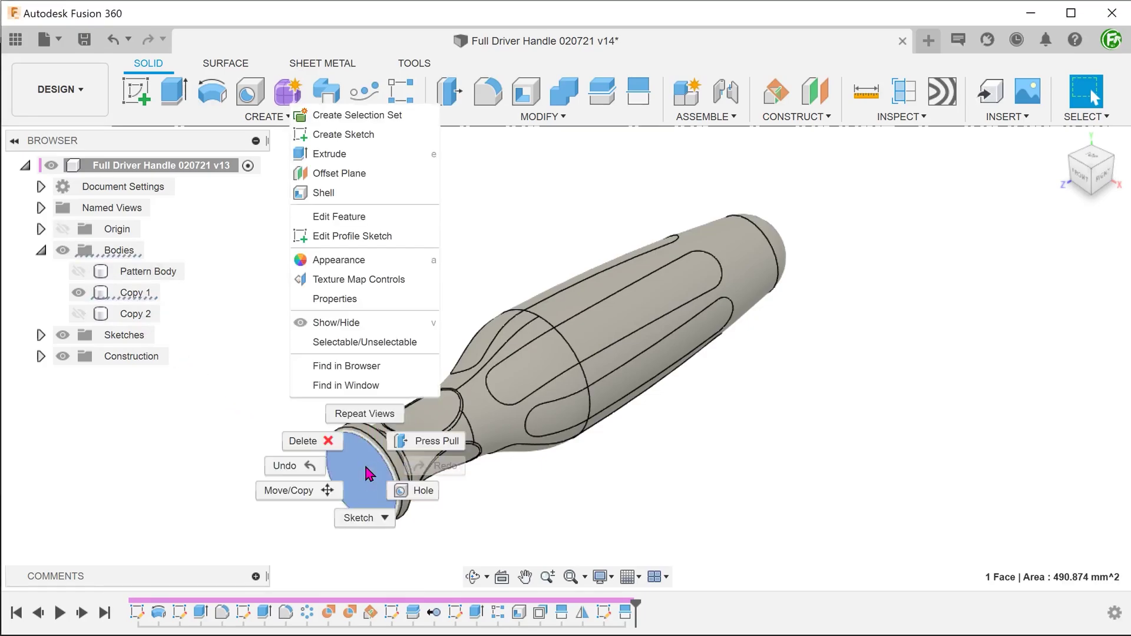
pyautogui.click(380, 148)
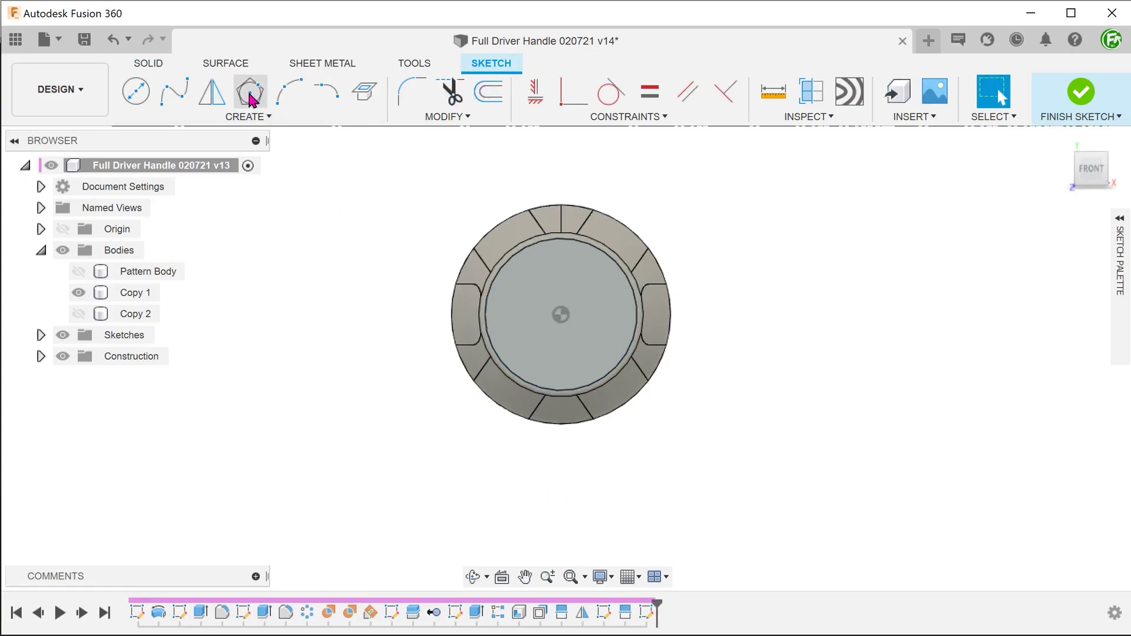
pyautogui.click(562, 313)
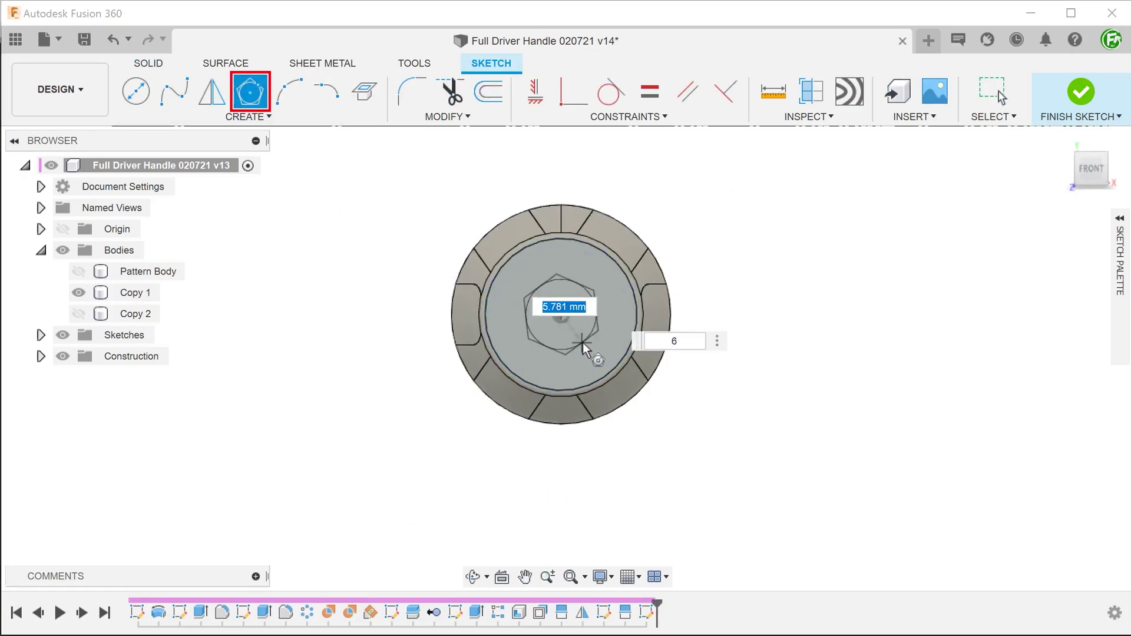
pyautogui.click(582, 342)
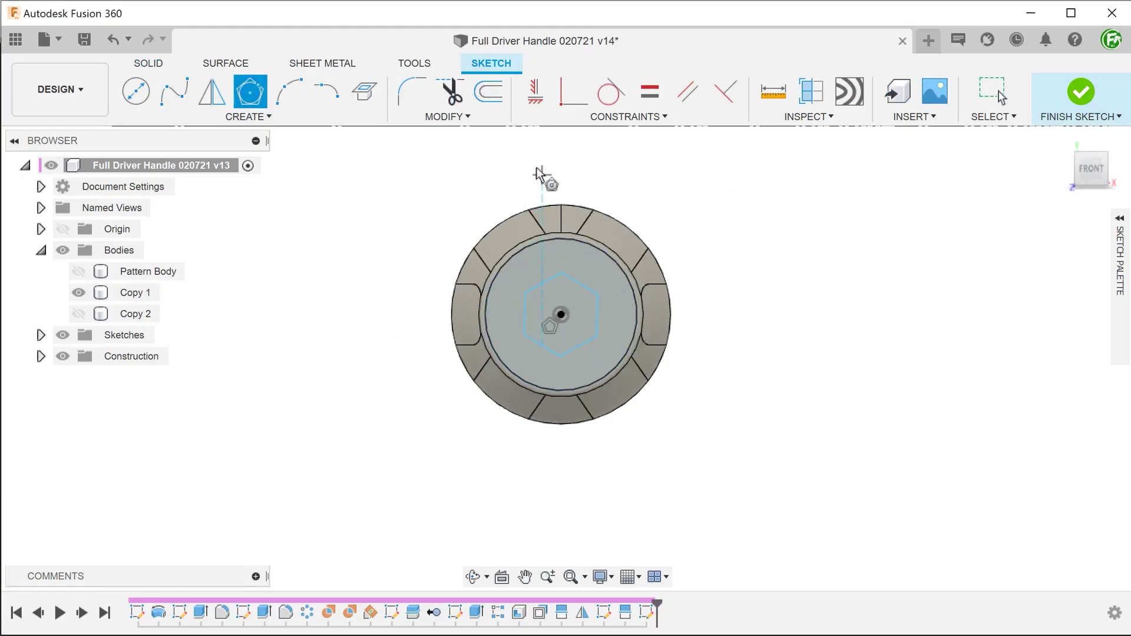
# Make one hexagon edge vertical, dimension it 12 mm across flats, and finish the sketch
pyautogui.click(533, 96)
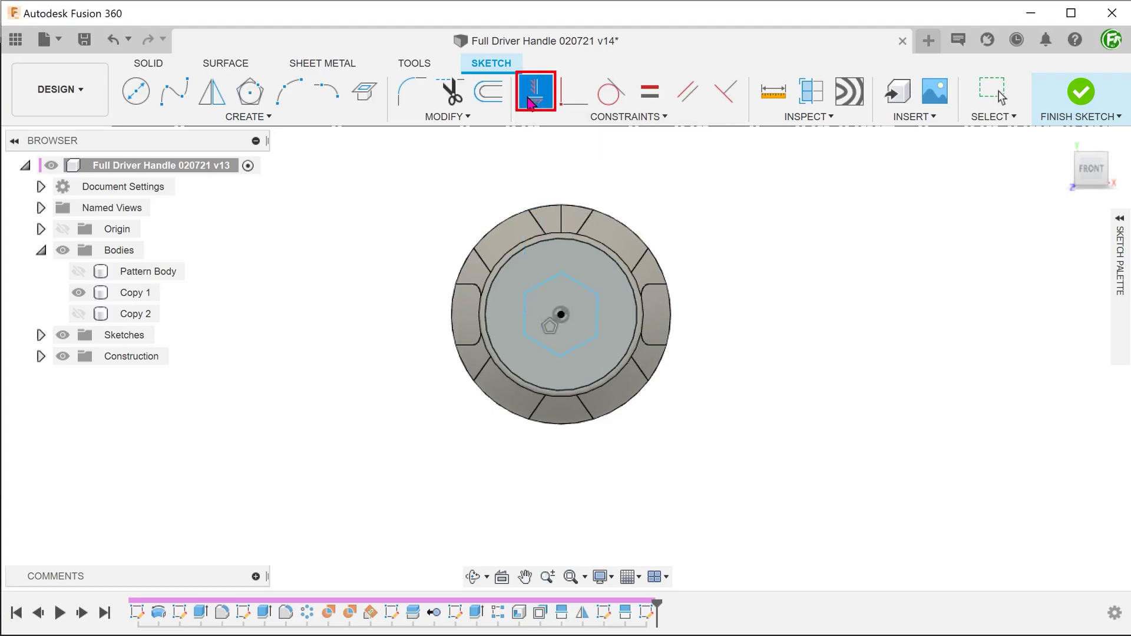
pyautogui.click(523, 309)
pyautogui.press('d')
pyautogui.click(598, 327)
pyautogui.click(555, 442)
pyautogui.write('12')
pyautogui.press('Return')
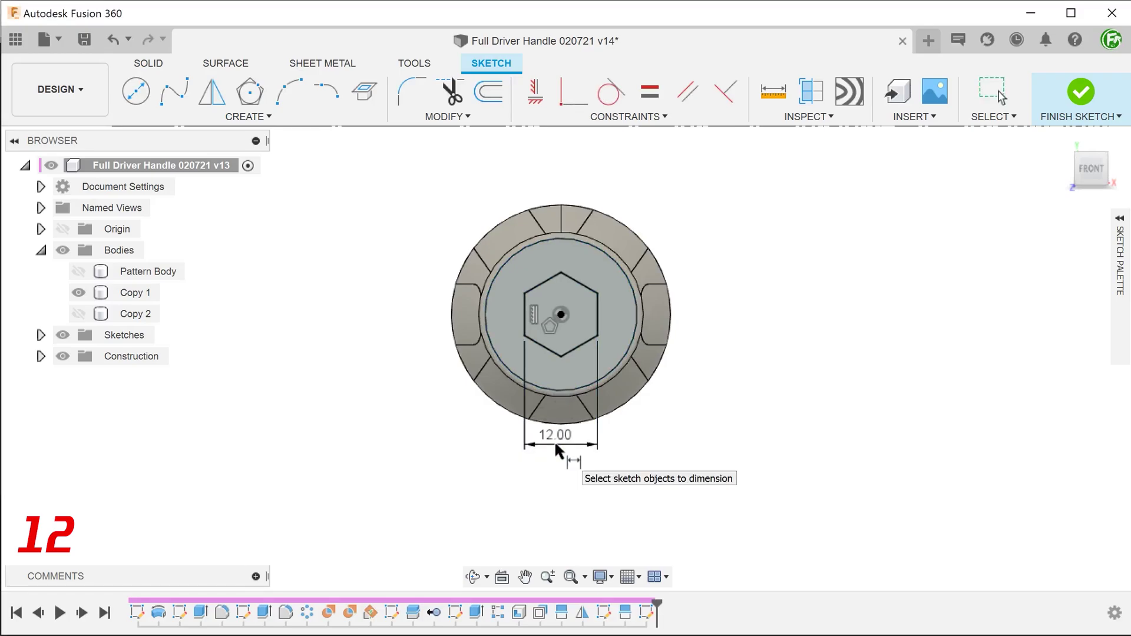
pyautogui.click(1081, 91)
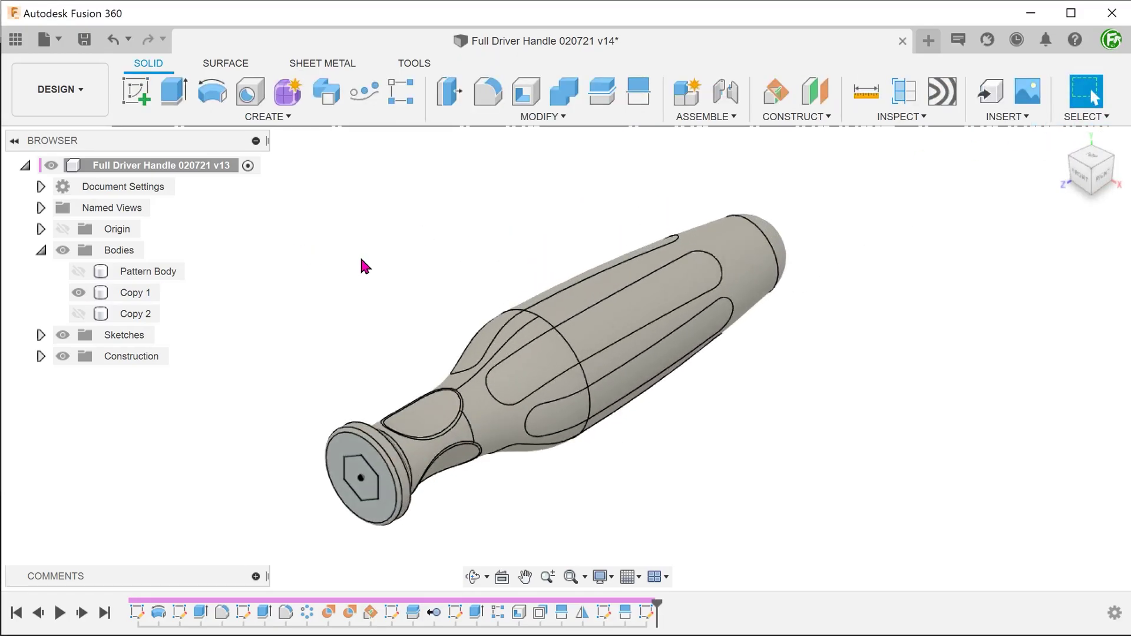
# Split the end face with the hexagon sketch and check the new hexagon face
pyautogui.click(644, 99)
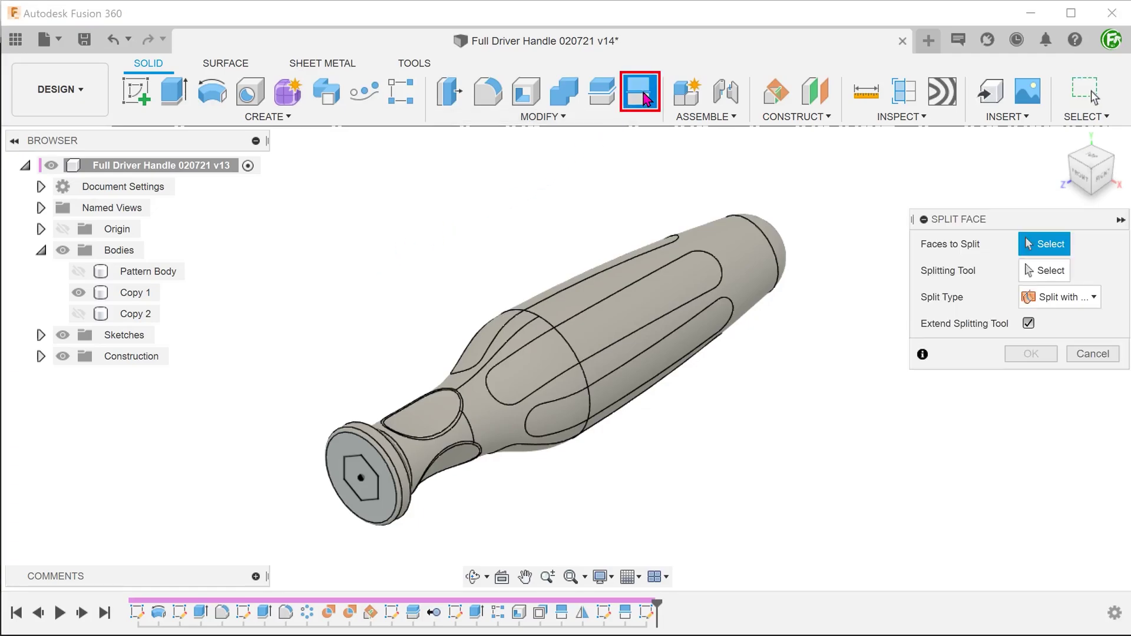
pyautogui.click(360, 455)
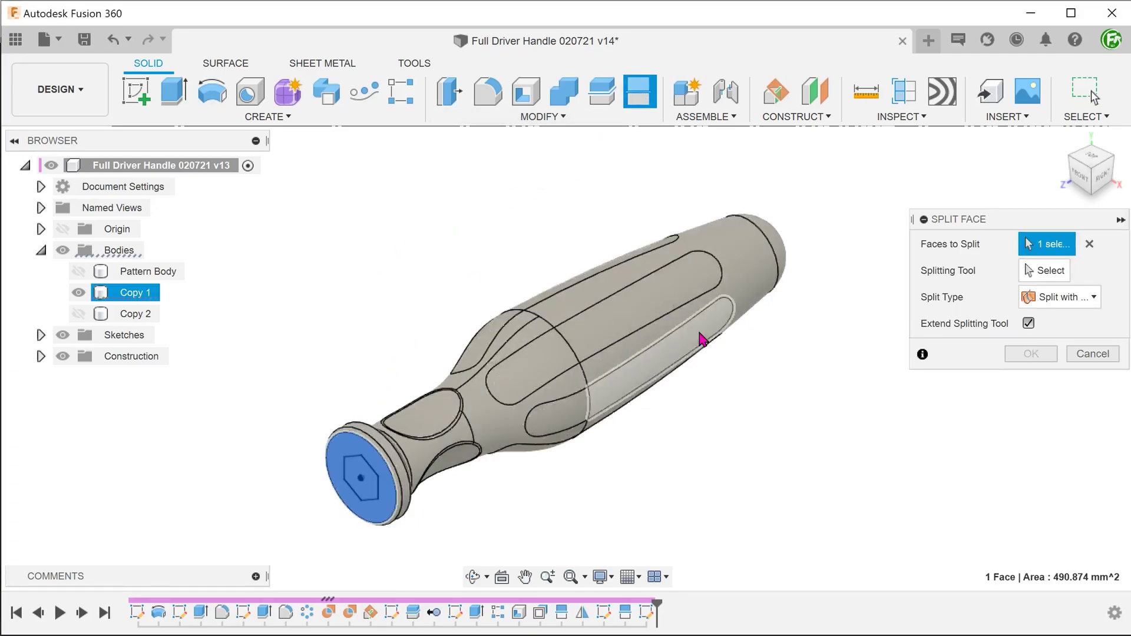
pyautogui.click(1038, 273)
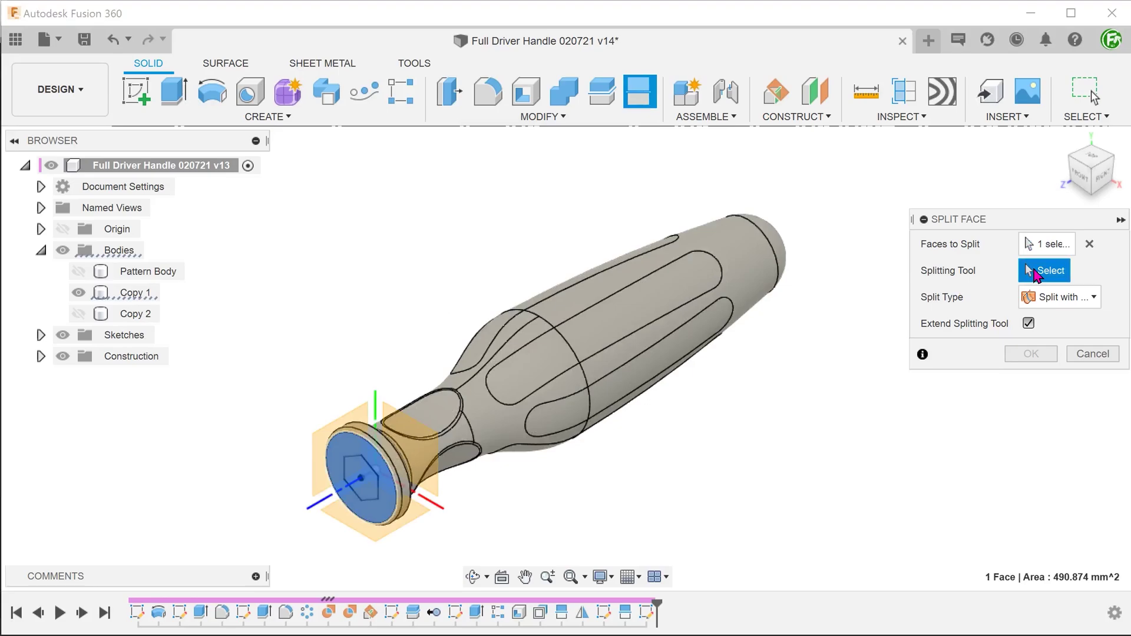
pyautogui.click(358, 500)
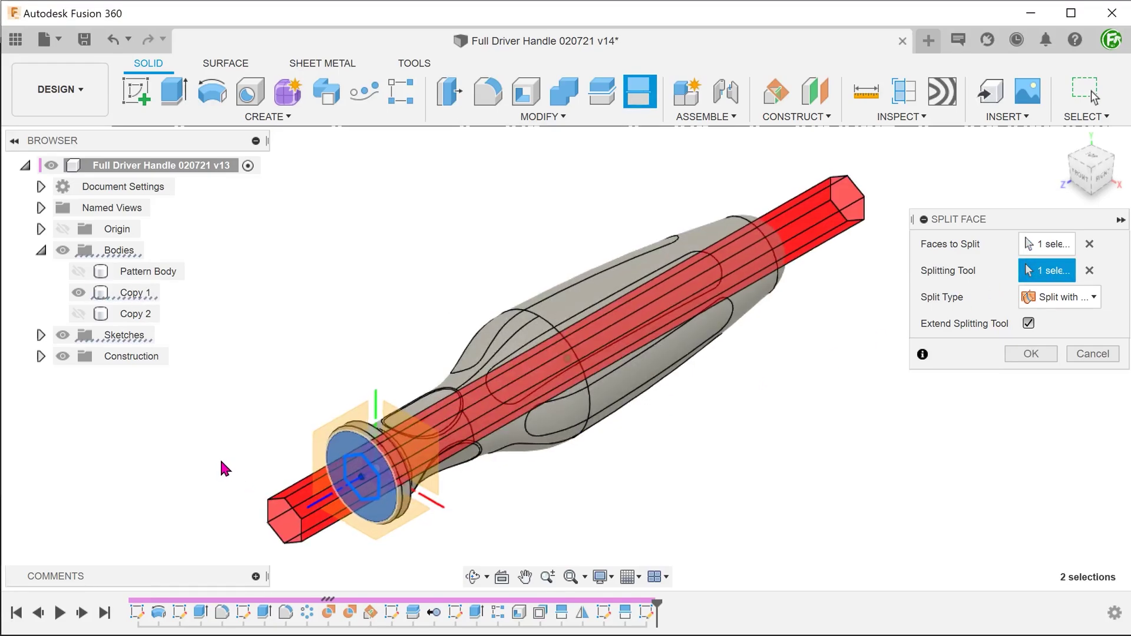
pyautogui.click(1012, 361)
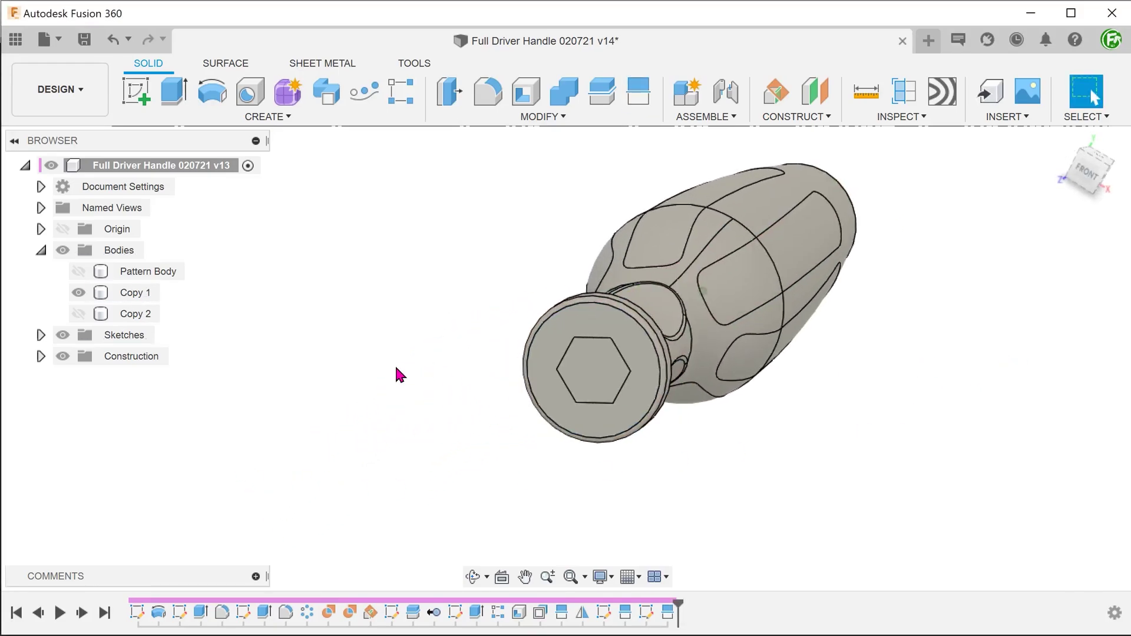
pyautogui.click(601, 379)
pyautogui.click(340, 403)
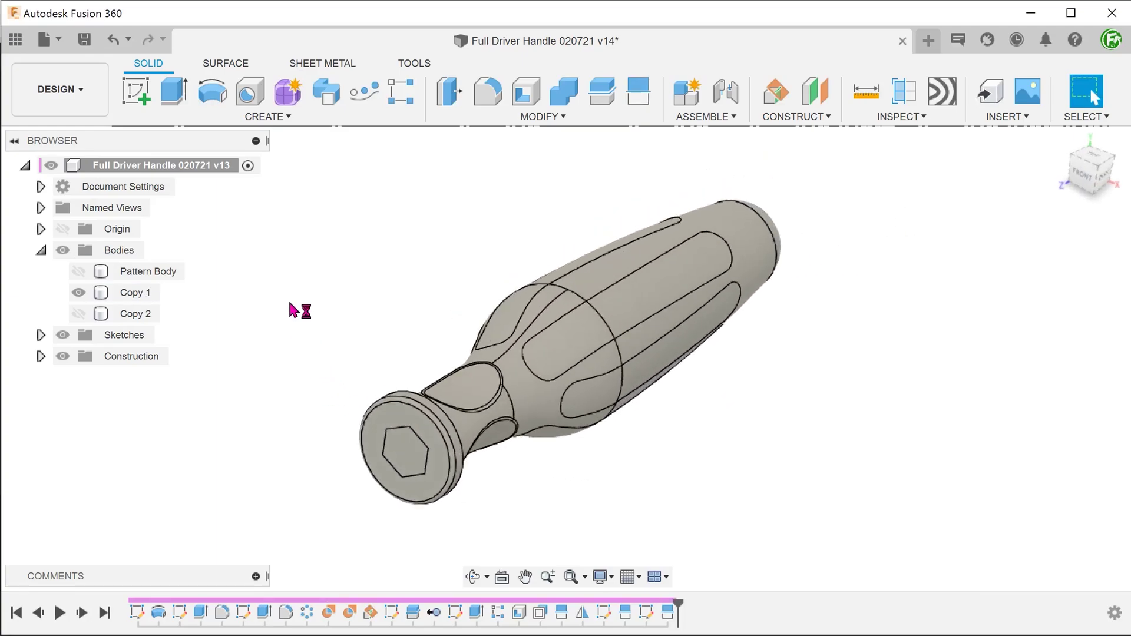
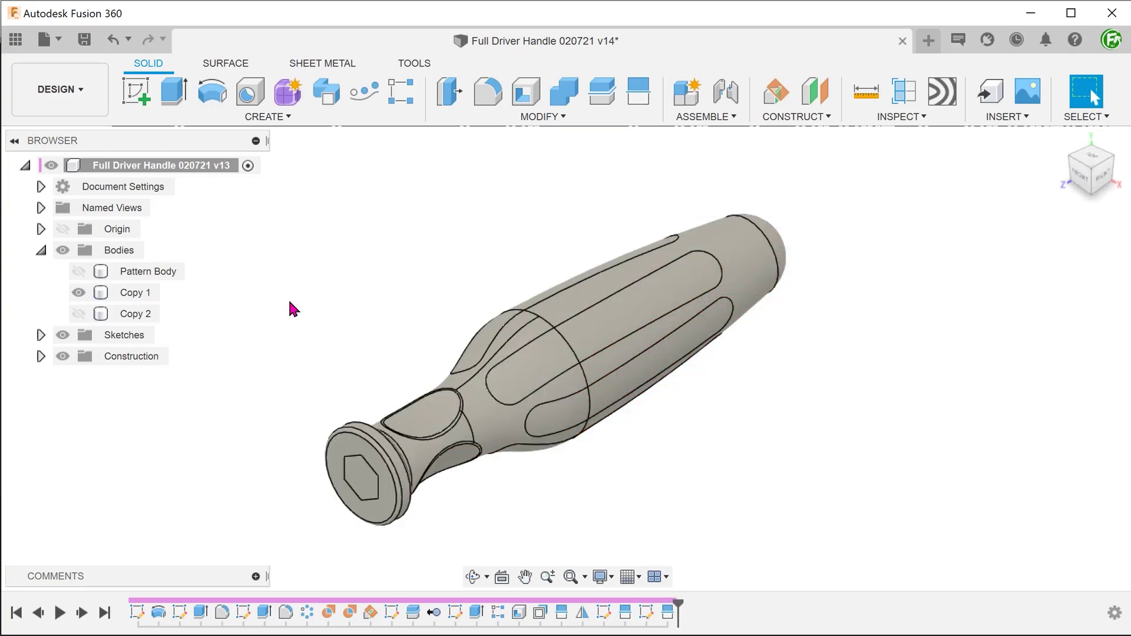
# Start a Shell on Copy 1, removing the hex end face and the long grip face
pyautogui.click(528, 89)
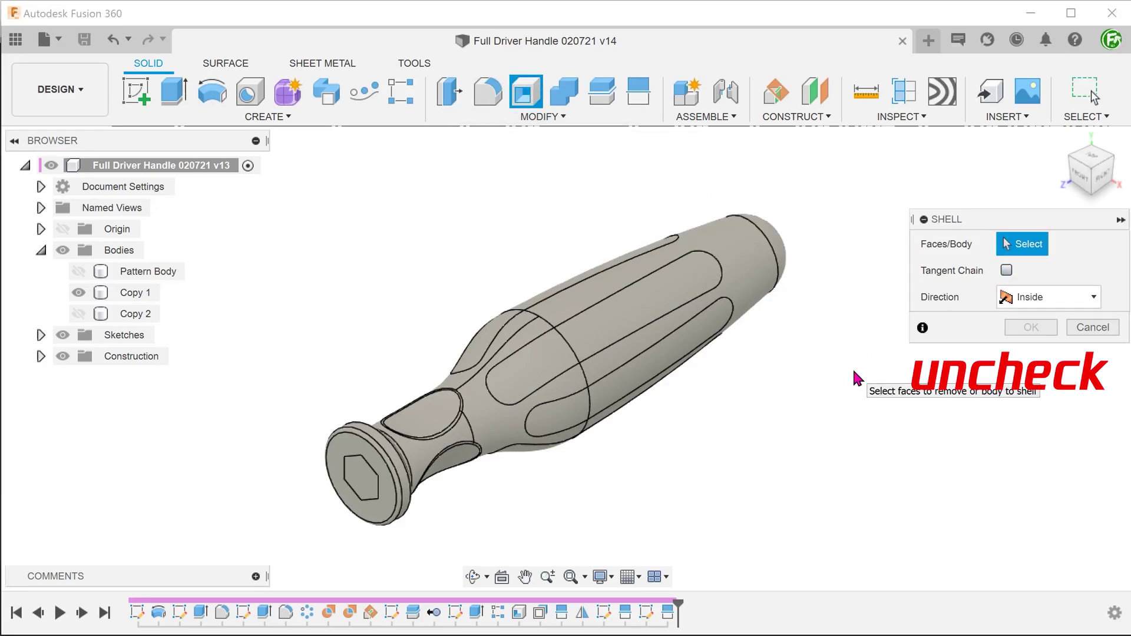
pyautogui.keyDown('shift'); pyautogui.moveTo(850, 368); pyautogui.dragTo(389, 455, button='middle'); pyautogui.keyUp('shift')
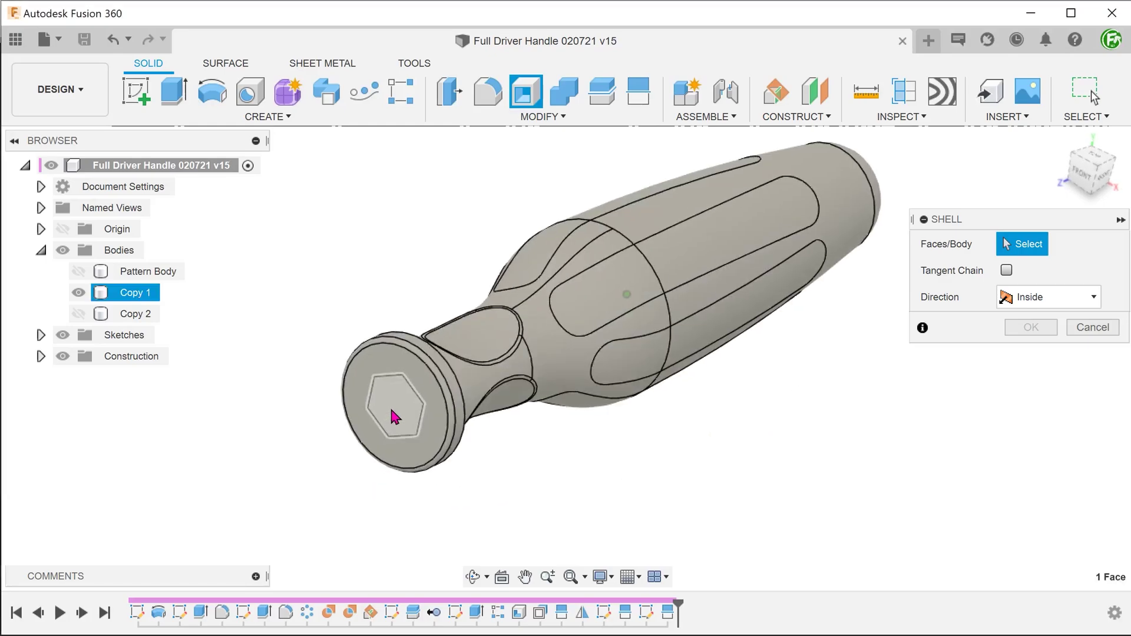
pyautogui.click(393, 407)
pyautogui.scroll(3, 517, 316)
pyautogui.click(639, 279)
pyautogui.moveTo(638, 279)
pyautogui.keyDown('shift'); pyautogui.mouseDown(button='middle')
pyautogui.moveTo(553, 351)
pyautogui.moveTo(589, 333)
pyautogui.moveTo(543, 356)
pyautogui.moveTo(522, 391)
pyautogui.moveTo(556, 386)
pyautogui.moveTo(589, 401)
pyautogui.moveTo(613, 478)
pyautogui.moveTo(627, 480)
pyautogui.mouseUp(button='middle'); pyautogui.keyUp('shift')
pyautogui.click(553, 351)
# Remove the remaining grip faces and end cap face, shelling to a 1.5 mm wall
pyautogui.click(588, 333)
pyautogui.click(557, 367)
pyautogui.click(575, 380)
pyautogui.click(530, 371)
pyautogui.click(570, 386)
pyautogui.click(496, 397)
pyautogui.click(569, 391)
pyautogui.click(626, 479)
pyautogui.write('1.5')
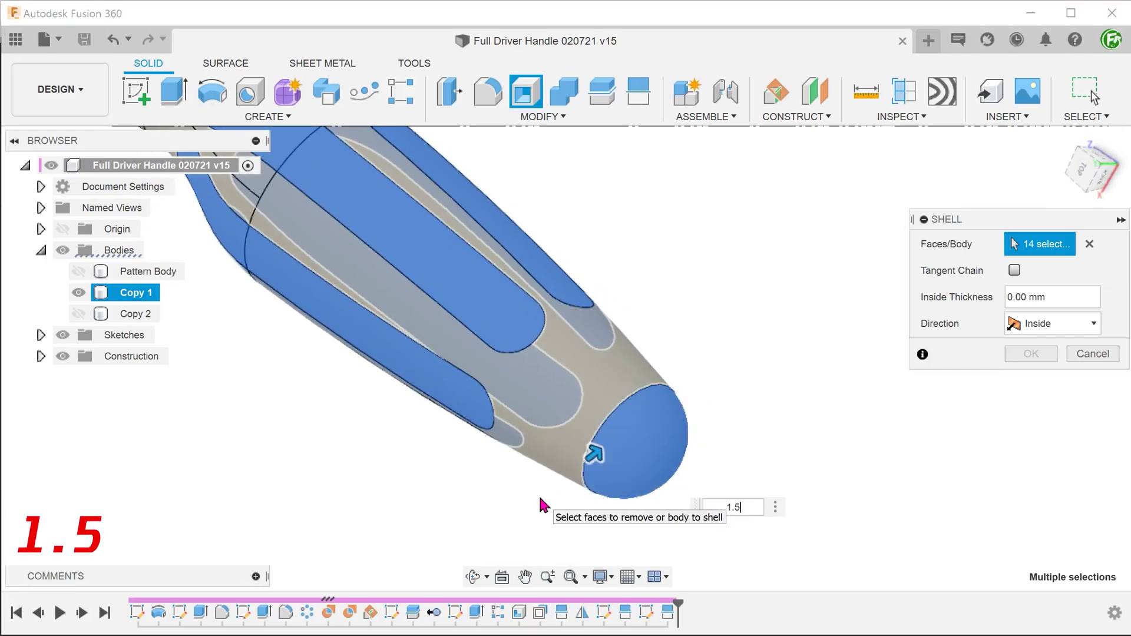
pyautogui.press('Return')
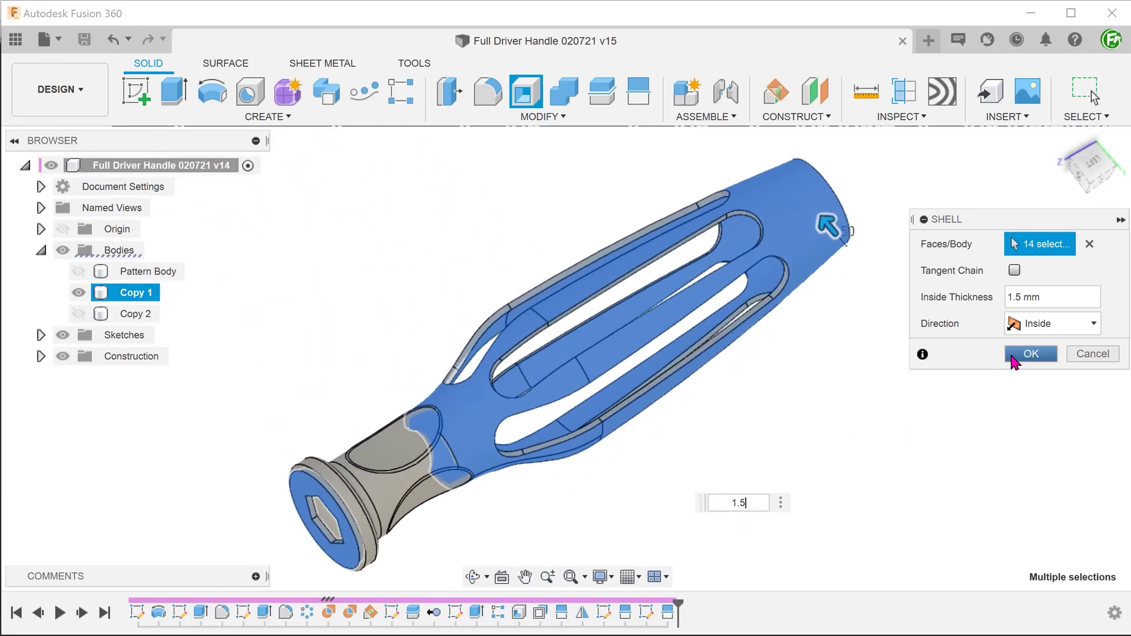
pyautogui.click(1013, 361)
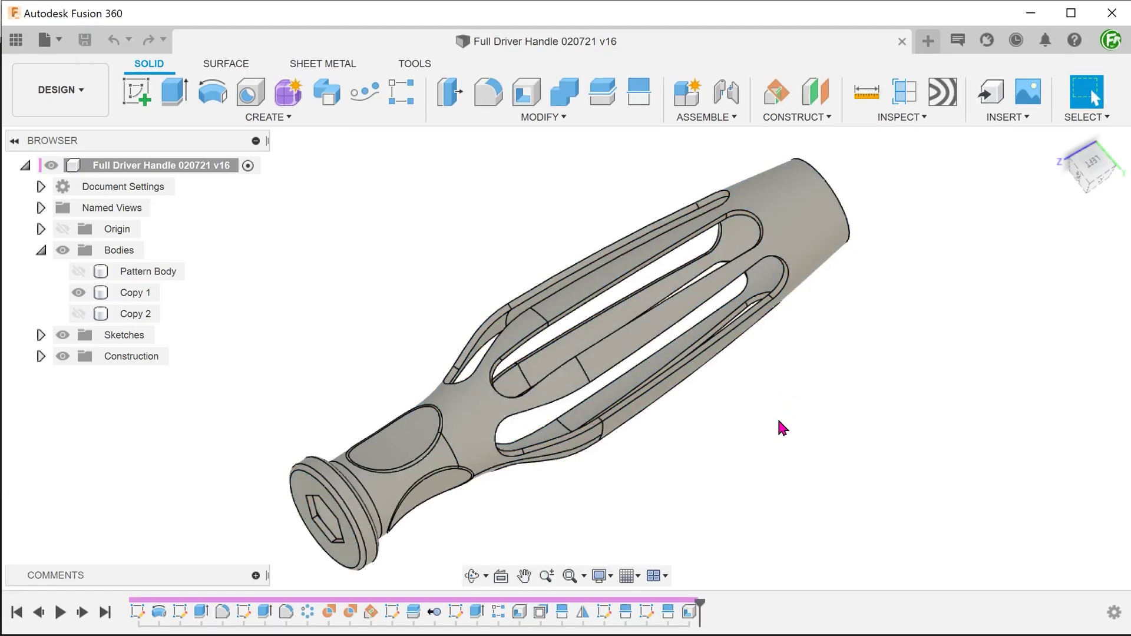
# Section the shelled handle at the hex end face to check its hollow interior
pyautogui.click(903, 91)
pyautogui.moveTo(824, 271)
pyautogui.keyDown('shift'); pyautogui.mouseDown(button='middle')
pyautogui.moveTo(625, 432)
pyautogui.moveTo(469, 466)
pyautogui.mouseUp(button='middle'); pyautogui.keyUp('shift')
pyautogui.click(437, 404)
pyautogui.scroll(3, 395, 423)
pyautogui.moveTo(391, 404)
pyautogui.mouseDown()
pyautogui.moveTo(601, 259)
pyautogui.moveTo(522, 349)
pyautogui.moveTo(451, 399)
pyautogui.moveTo(402, 409)
pyautogui.moveTo(436, 400)
pyautogui.mouseUp()
pyautogui.click(1093, 407)
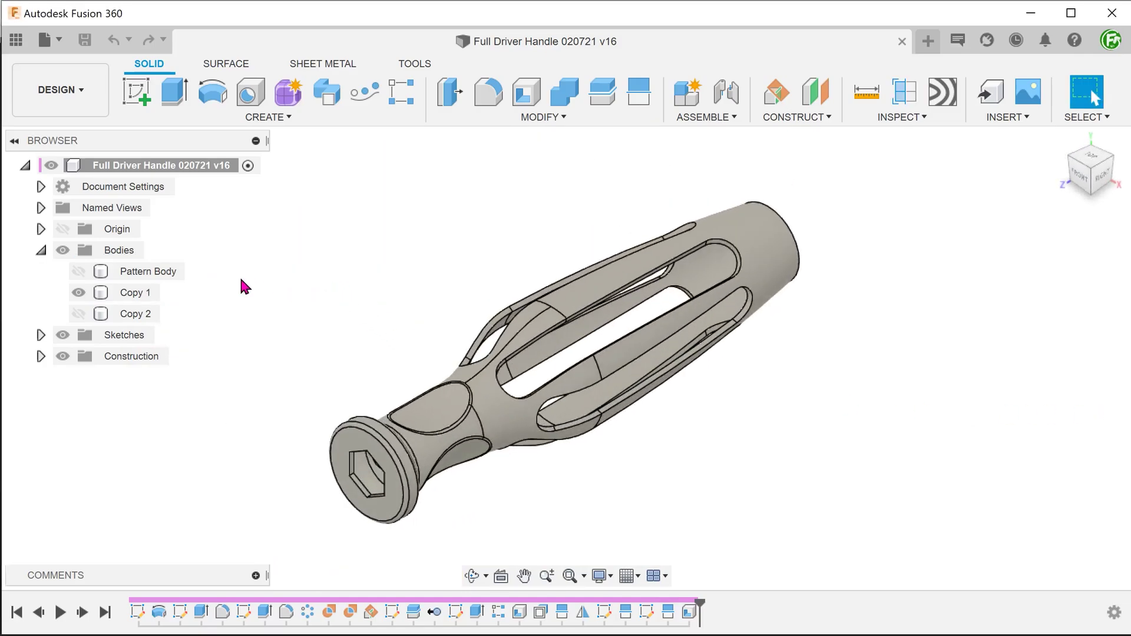
# Unhide the Pattern Body and inspect the dotted grip patch near the neck
pyautogui.click(142, 272)
pyautogui.click(79, 271)
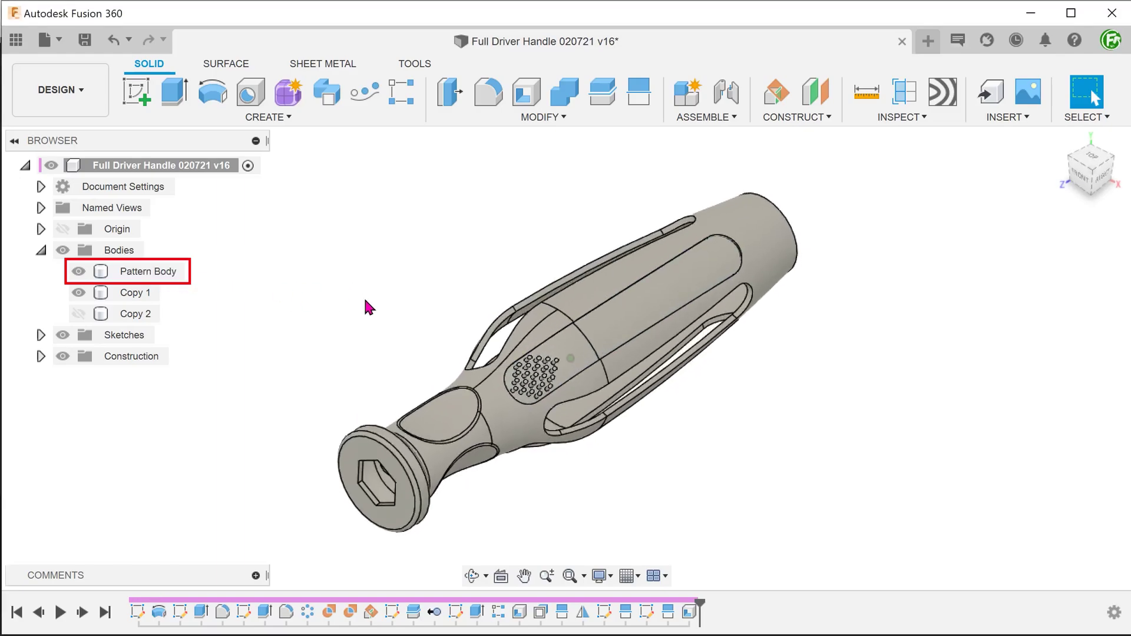
pyautogui.keyDown('shift'); pyautogui.moveTo(365, 306); pyautogui.dragTo(576, 345, button='middle'); pyautogui.keyUp('shift')
pyautogui.click(574, 345)
pyautogui.click(389, 316)
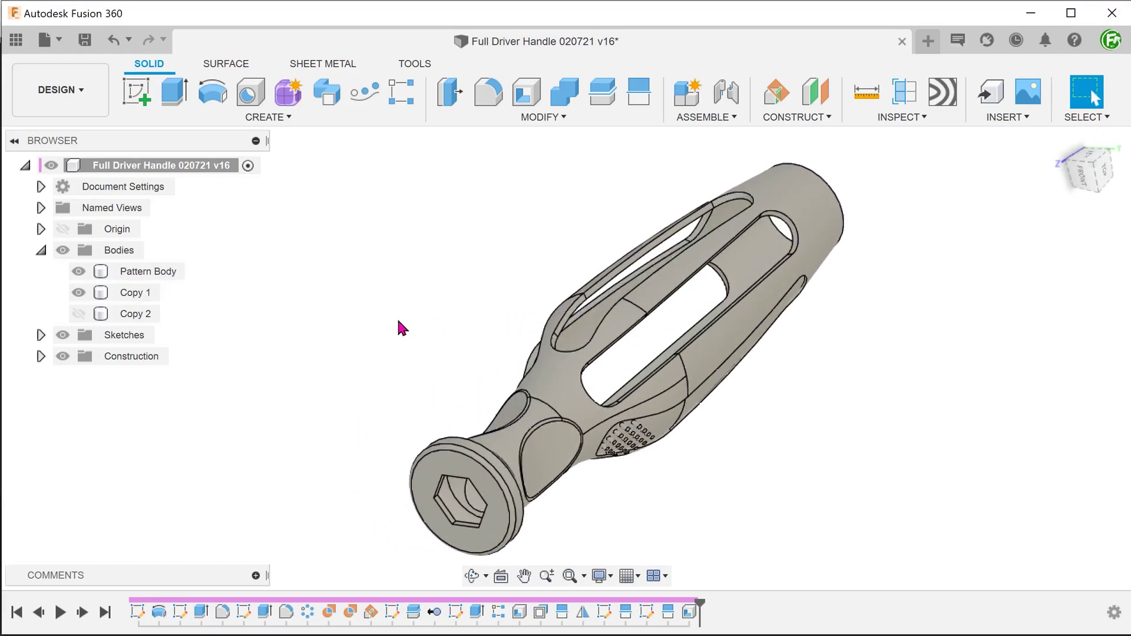
pyautogui.moveTo(390, 316)
pyautogui.keyDown('shift'); pyautogui.mouseDown(button='middle')
pyautogui.moveTo(328, 306)
pyautogui.moveTo(451, 288)
pyautogui.mouseUp(button='middle'); pyautogui.keyUp('shift')
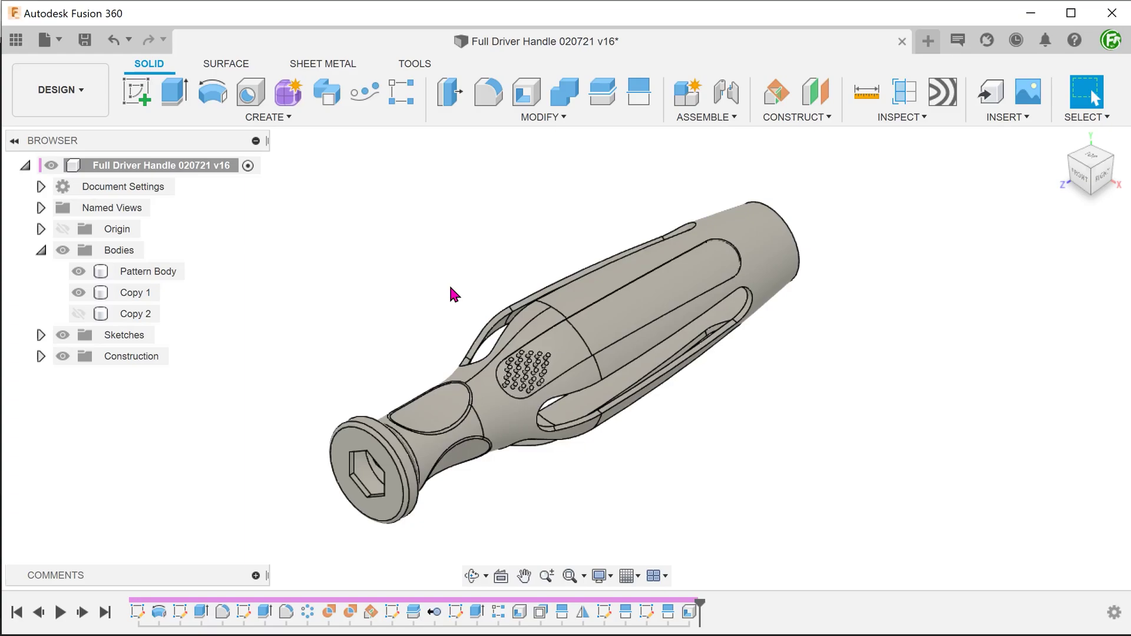
pyautogui.click(278, 118)
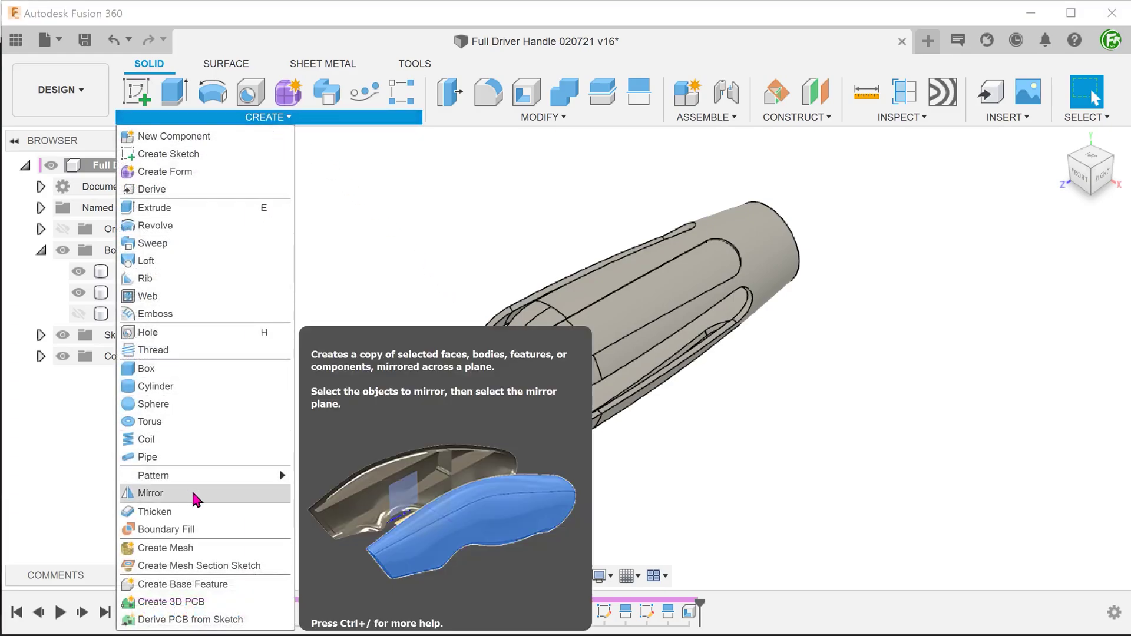
# Mirror the Pattern Body as a body across the hex-end plane, creating Pattern Body (1)
pyautogui.click(196, 496)
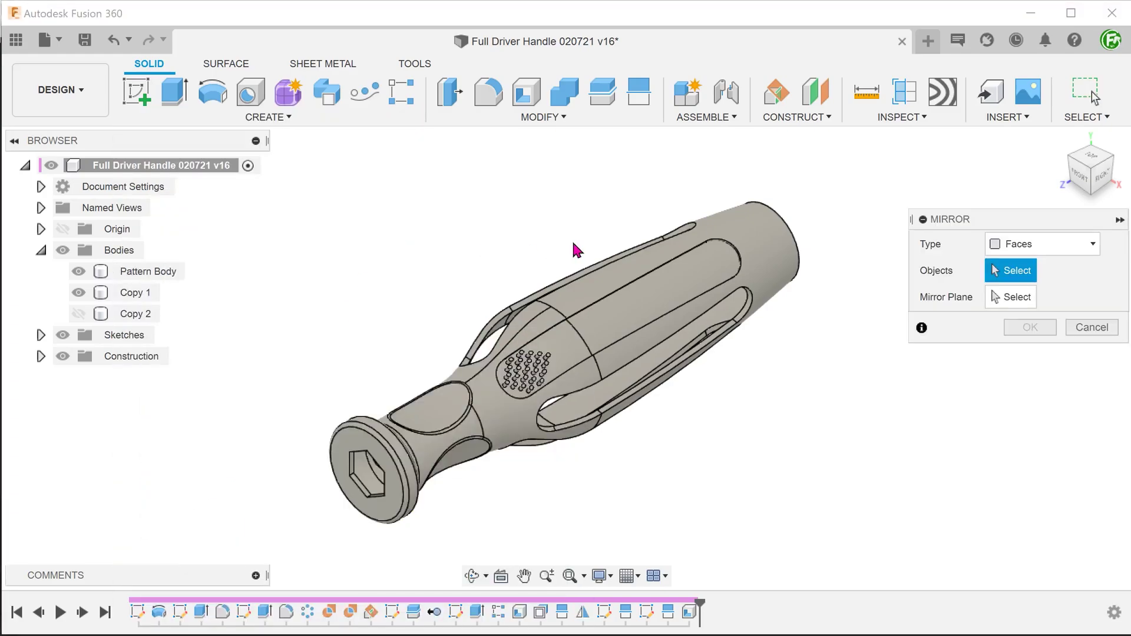
pyautogui.click(1023, 254)
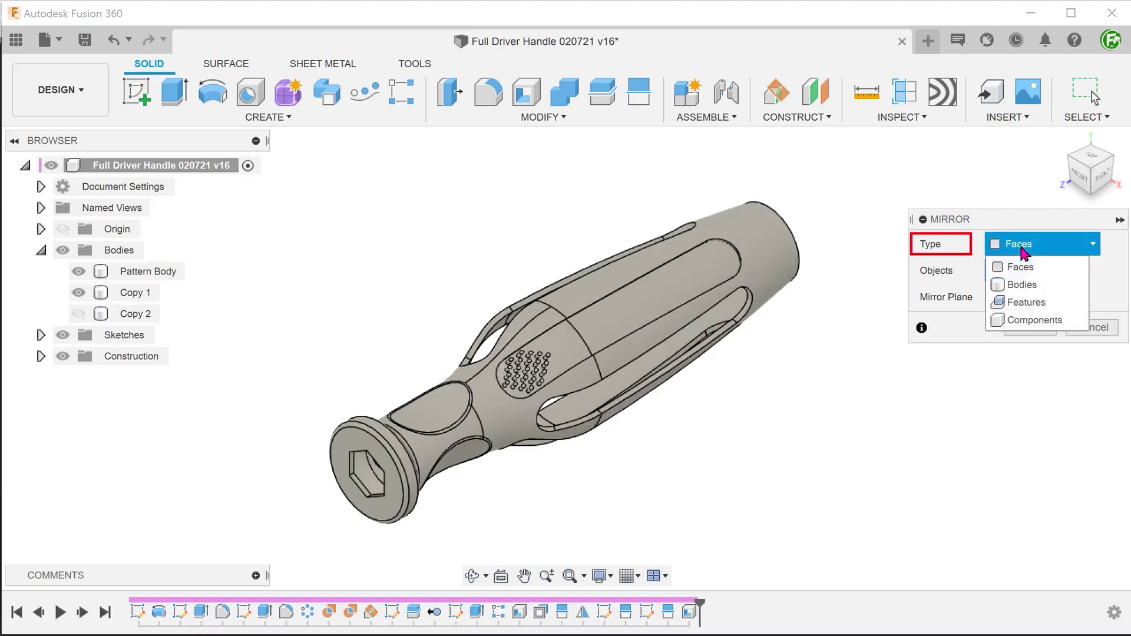
pyautogui.click(1052, 288)
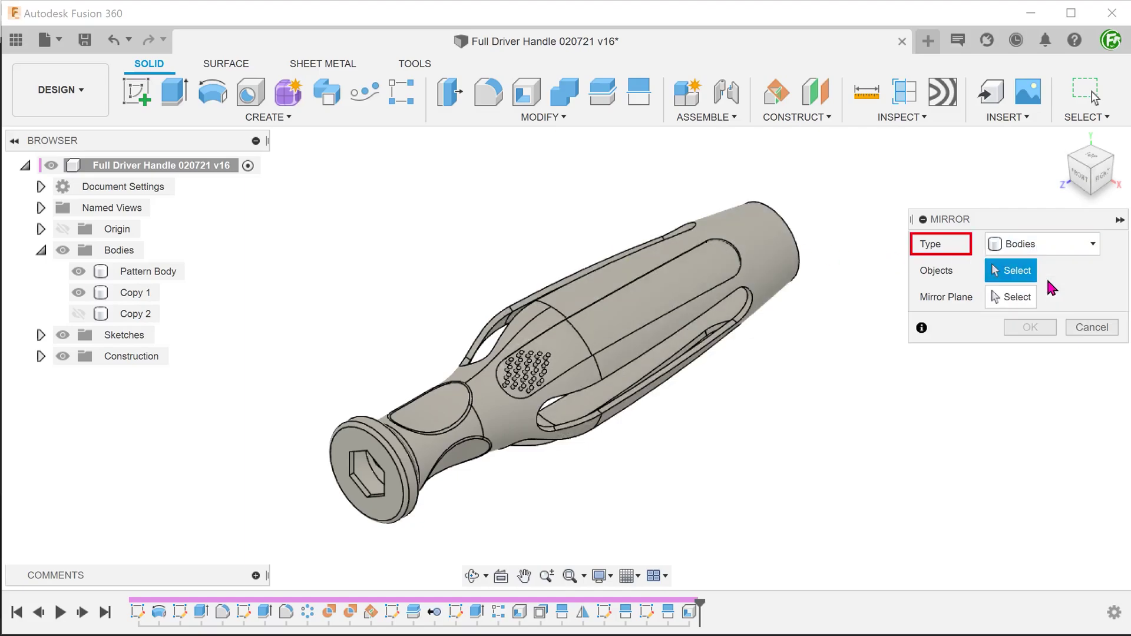
pyautogui.click(659, 316)
pyautogui.click(1005, 300)
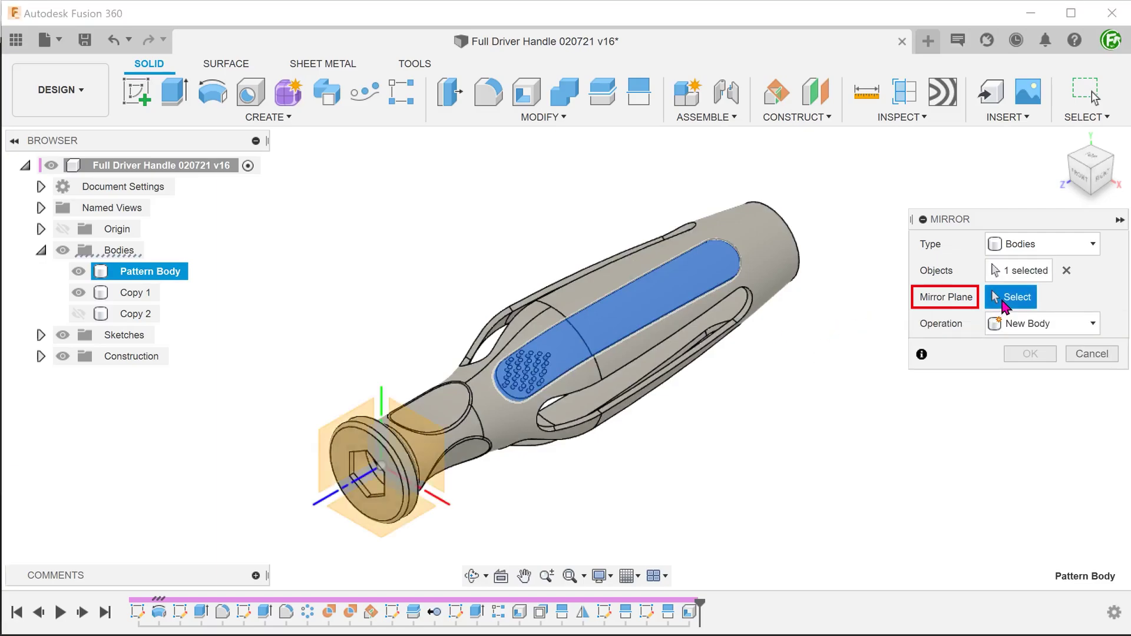
pyautogui.click(340, 456)
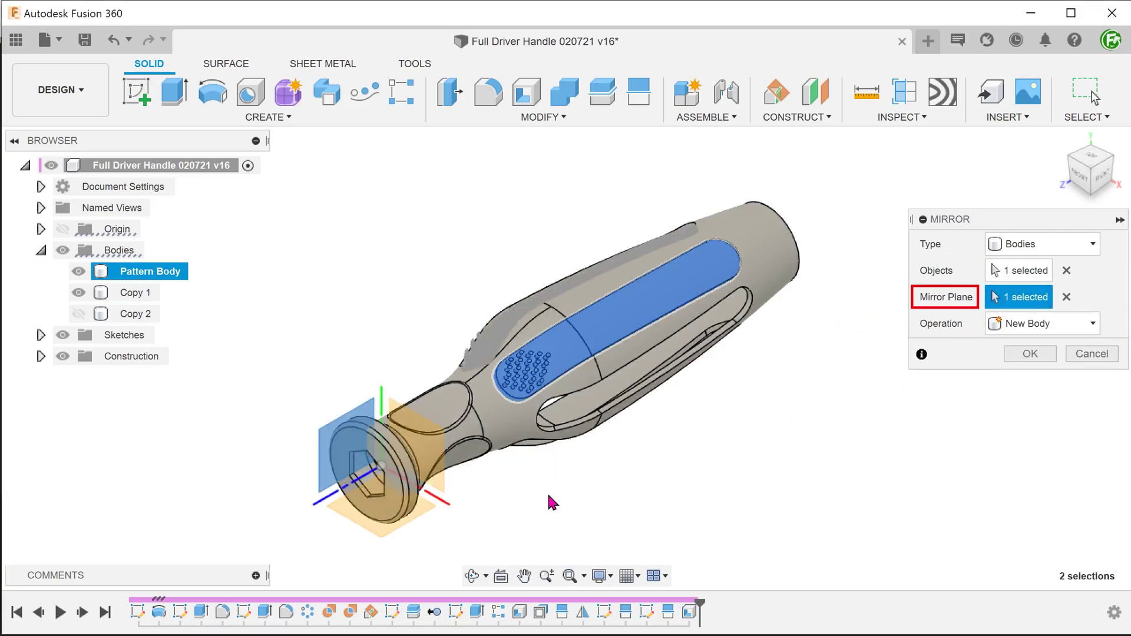
pyautogui.click(1010, 358)
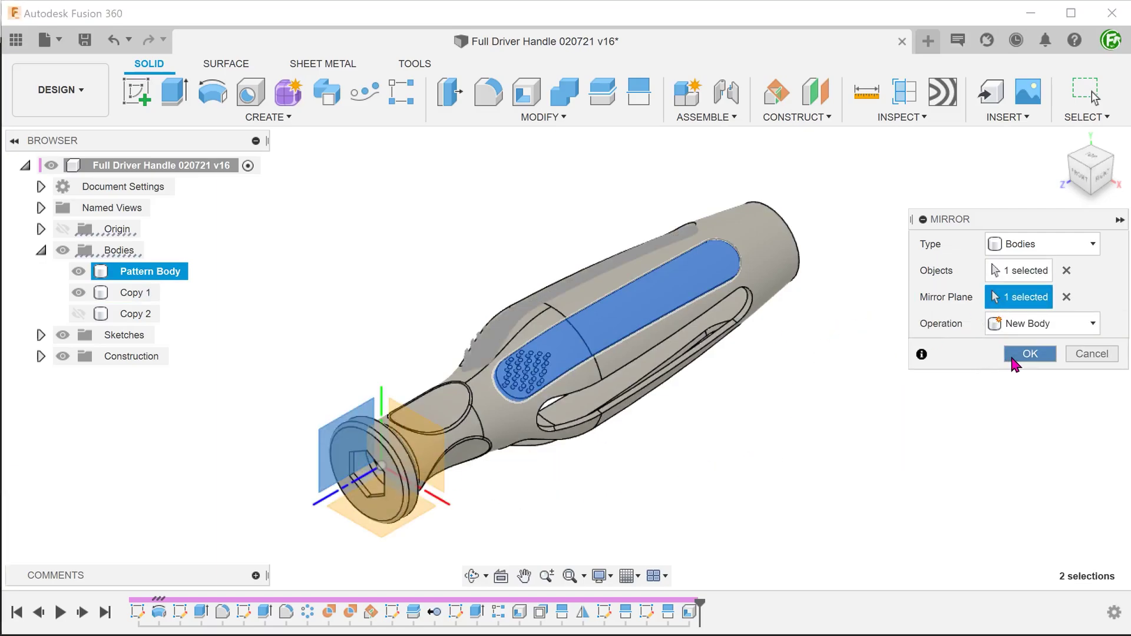
pyautogui.keyDown('shift'); pyautogui.moveTo(282, 292); pyautogui.dragTo(409, 335, button='middle'); pyautogui.keyUp('shift')
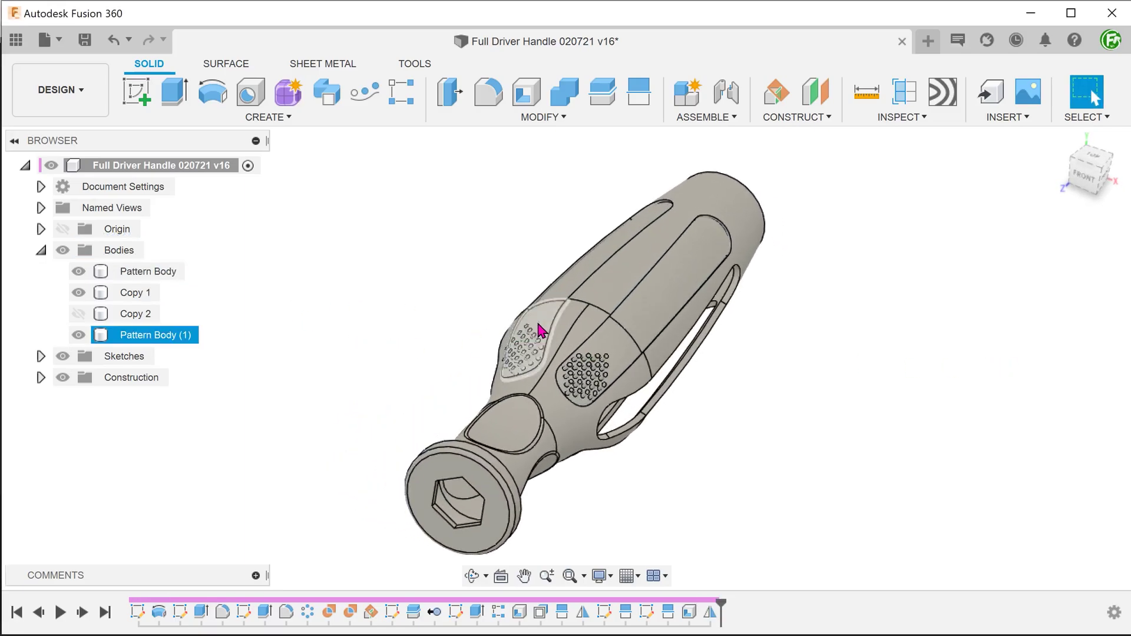
pyautogui.click(536, 330)
pyautogui.keyDown('shift'); pyautogui.moveTo(301, 314); pyautogui.dragTo(320, 288, button='middle'); pyautogui.keyUp('shift')
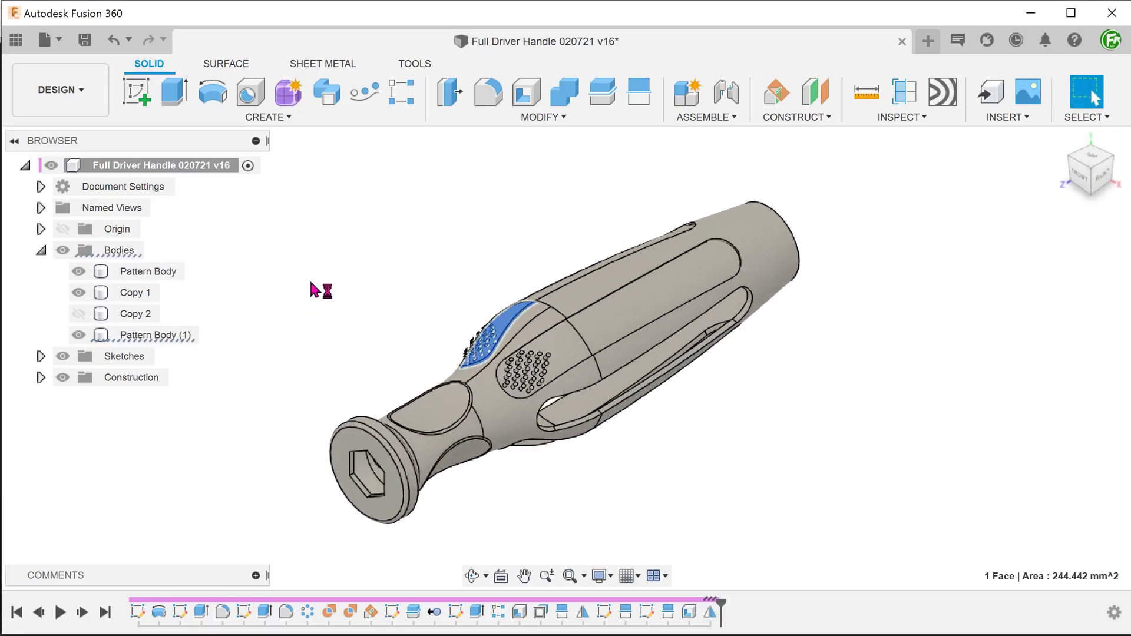
pyautogui.click(258, 117)
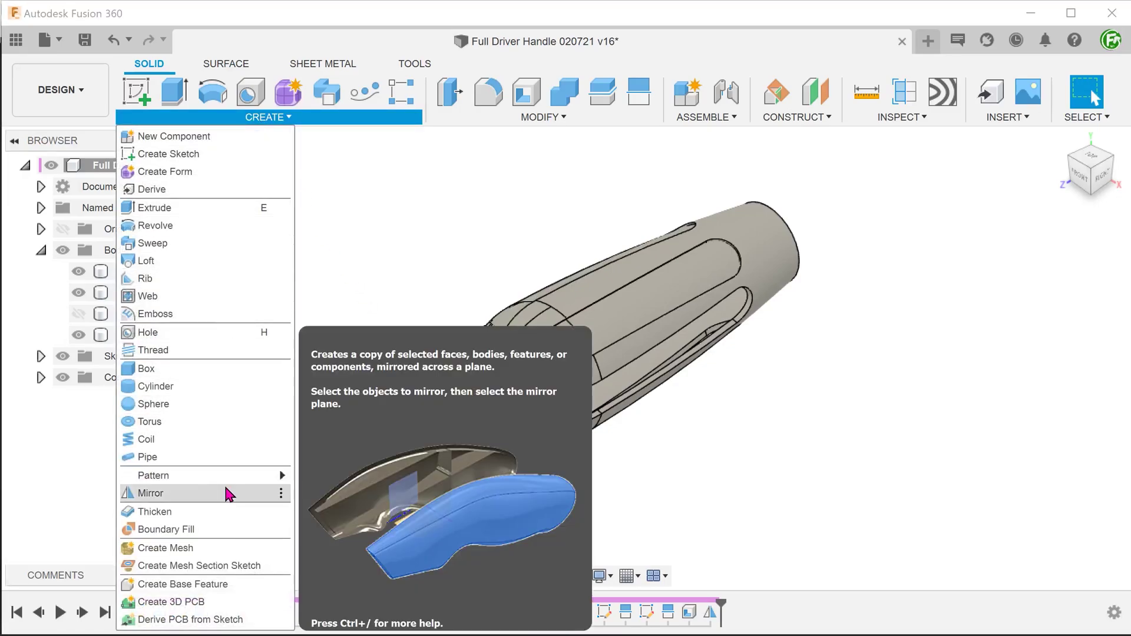
pyautogui.click(228, 493)
pyautogui.click(548, 360)
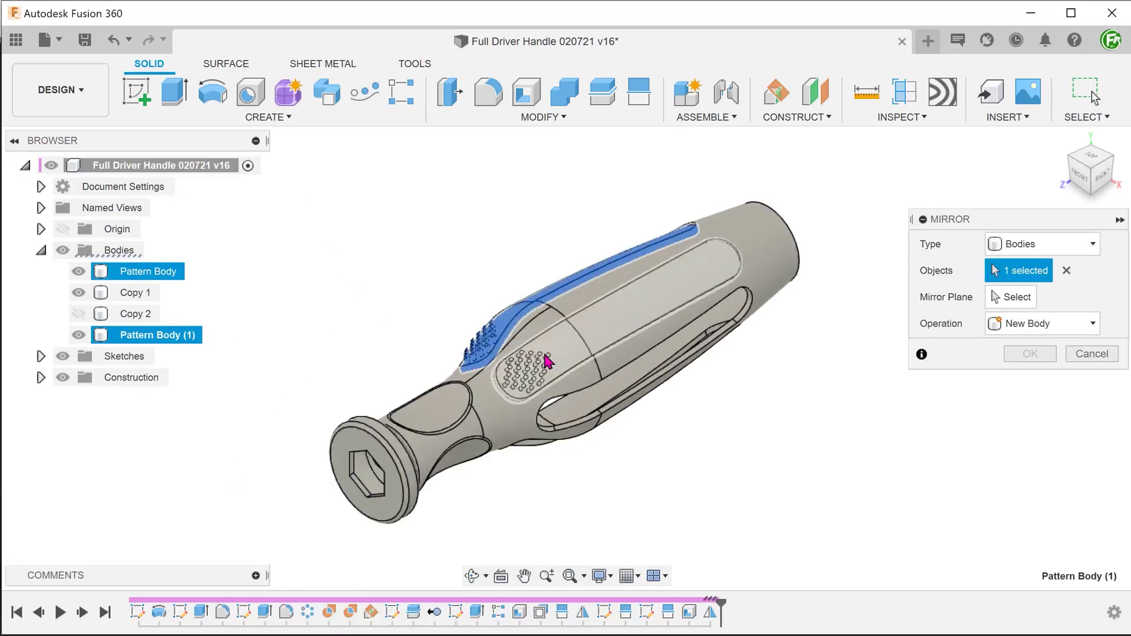
pyautogui.click(1006, 303)
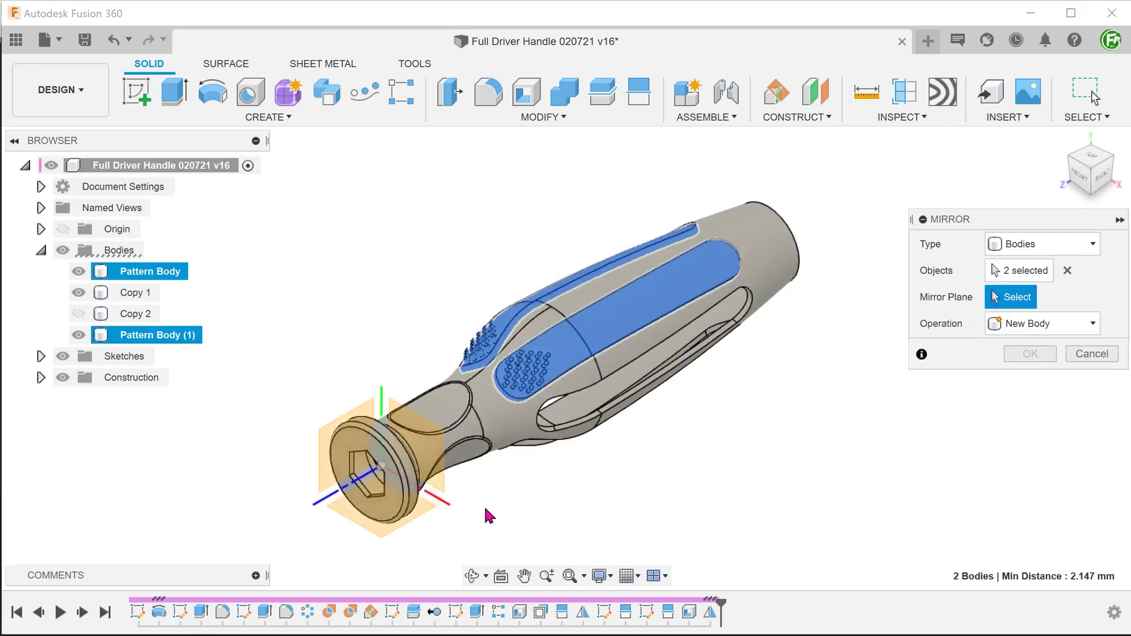
pyautogui.click(372, 529)
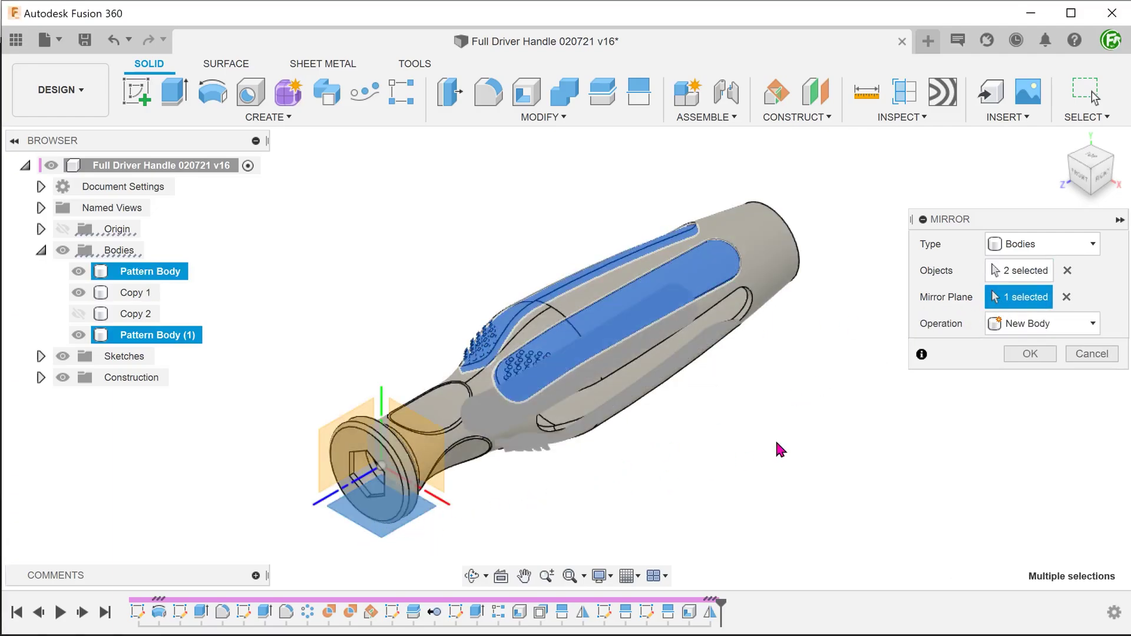
pyautogui.click(1019, 363)
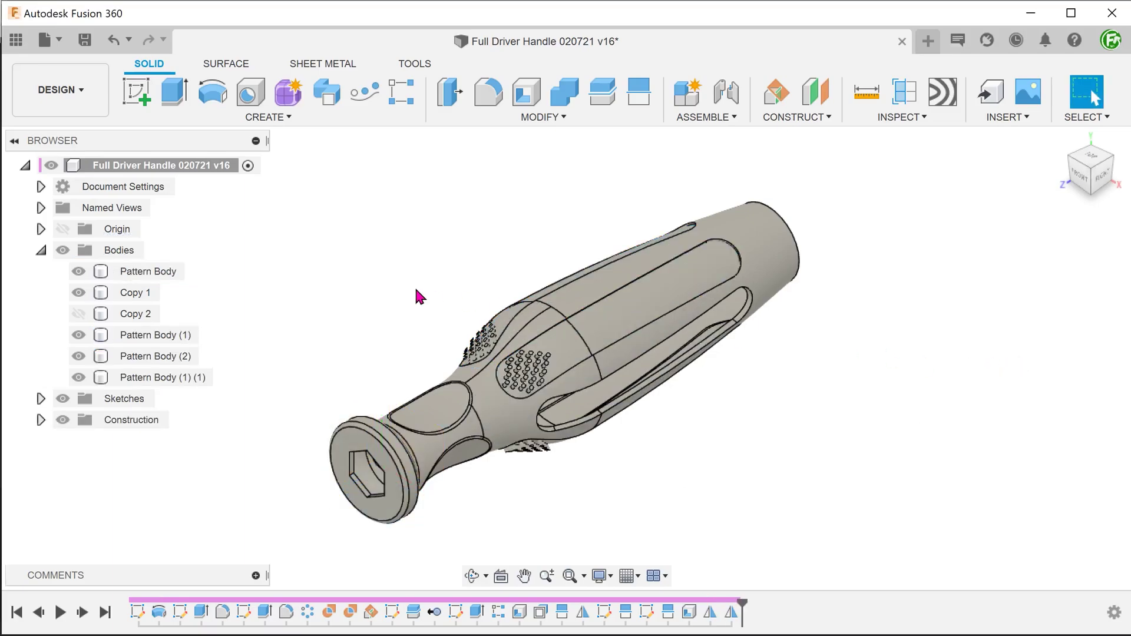
pyautogui.moveTo(416, 296)
pyautogui.keyDown('shift'); pyautogui.mouseDown(button='middle')
pyautogui.moveTo(333, 345)
pyautogui.moveTo(319, 288)
pyautogui.mouseUp(button='middle'); pyautogui.keyUp('shift')
# Join Copy 1, Pattern Body (1) and (2) into Pattern Body, then start renaming it Overmold
pyautogui.click(539, 117)
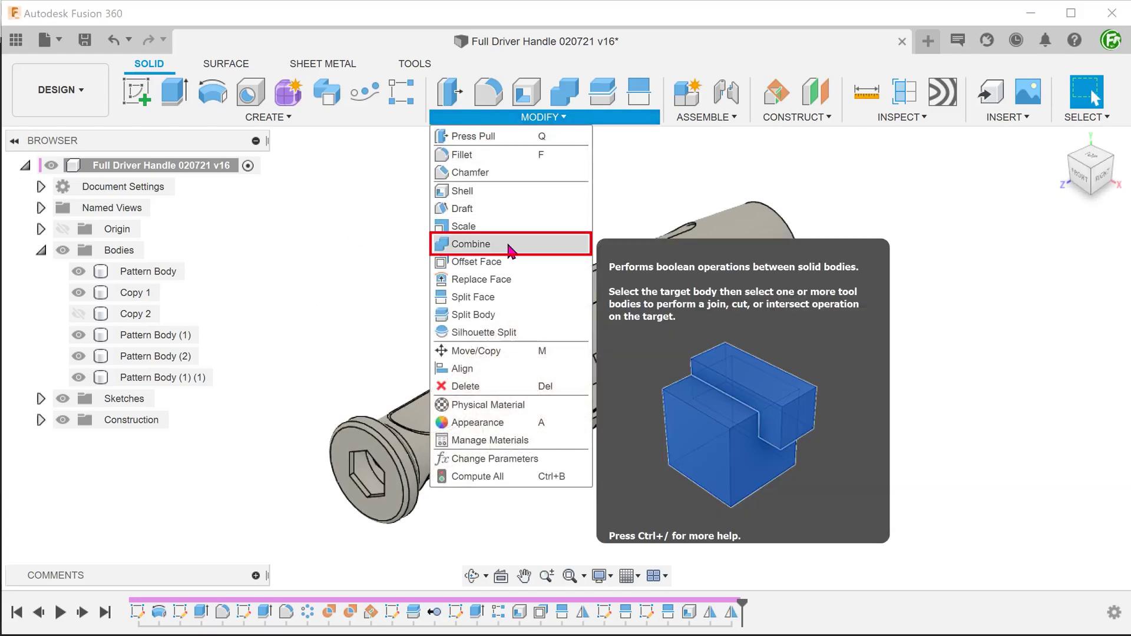
pyautogui.click(511, 252)
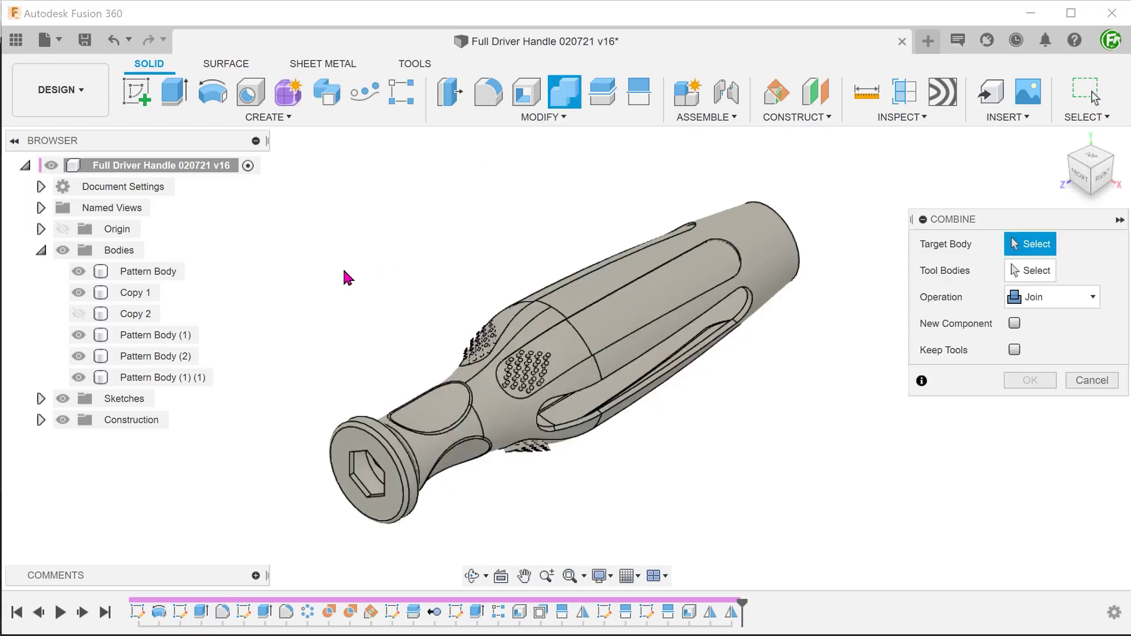
pyautogui.click(168, 280)
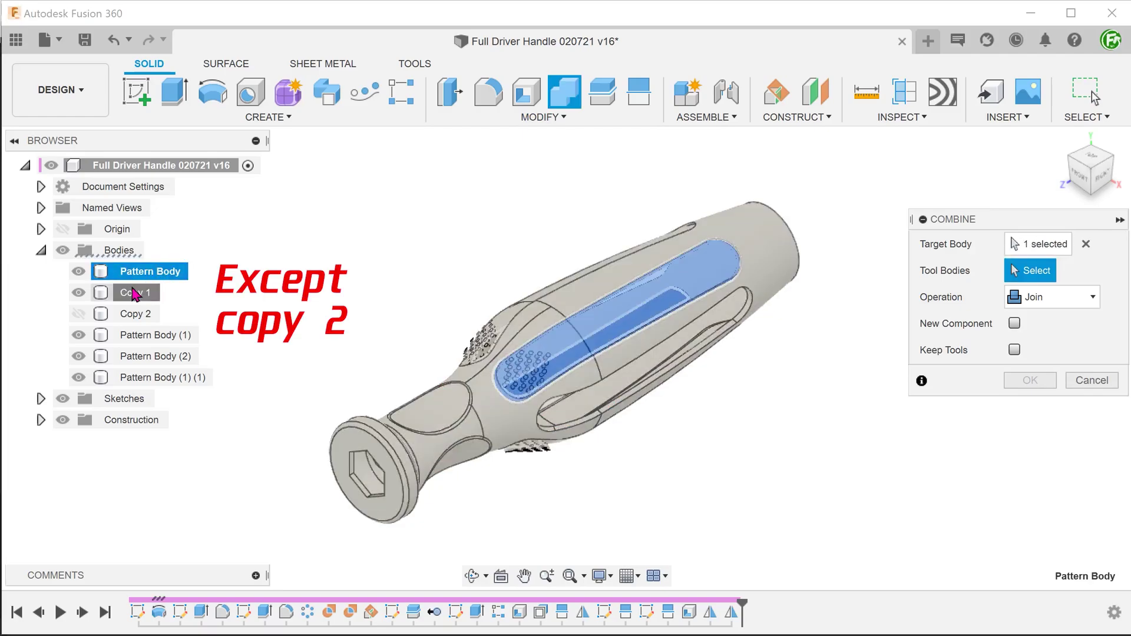
pyautogui.click(133, 294)
pyautogui.click(168, 337)
pyautogui.click(164, 356)
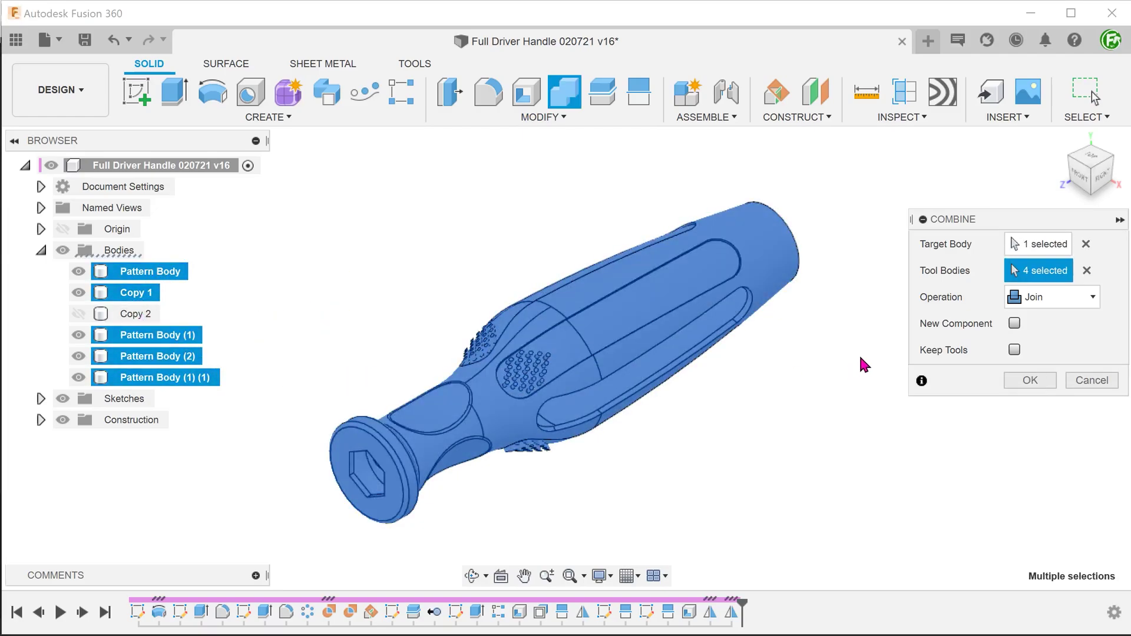
pyautogui.click(1030, 382)
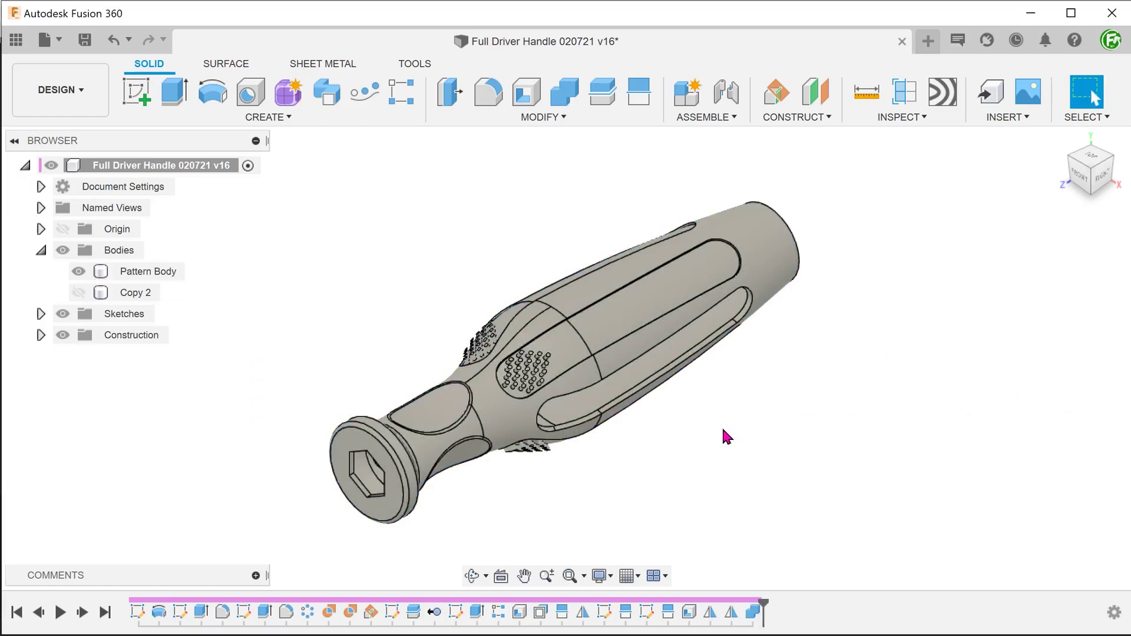
pyautogui.click(146, 278)
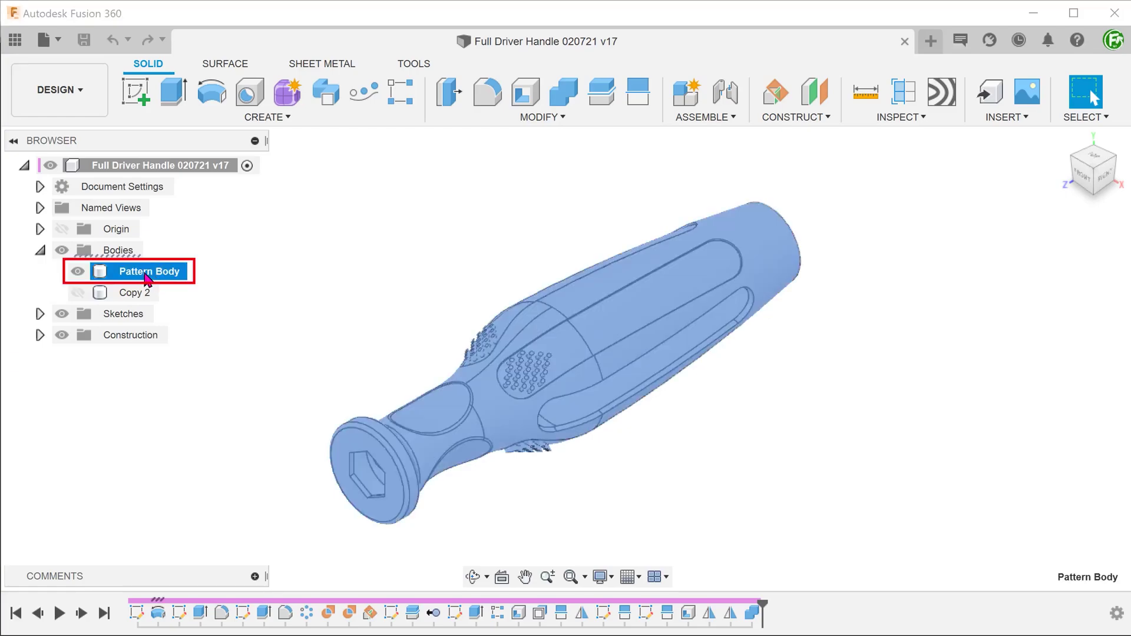
pyautogui.doubleClick(145, 272)
pyautogui.write('Overmold')
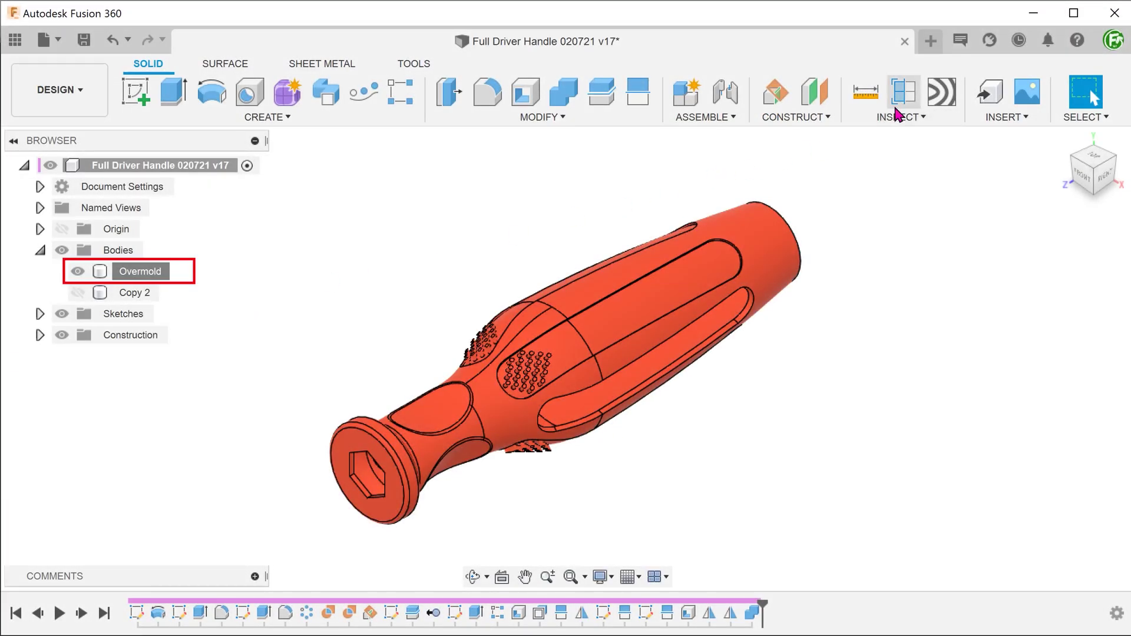
# Section the Overmold at its end face, then lengthwise, sliding the plane through the handle
pyautogui.click(899, 99)
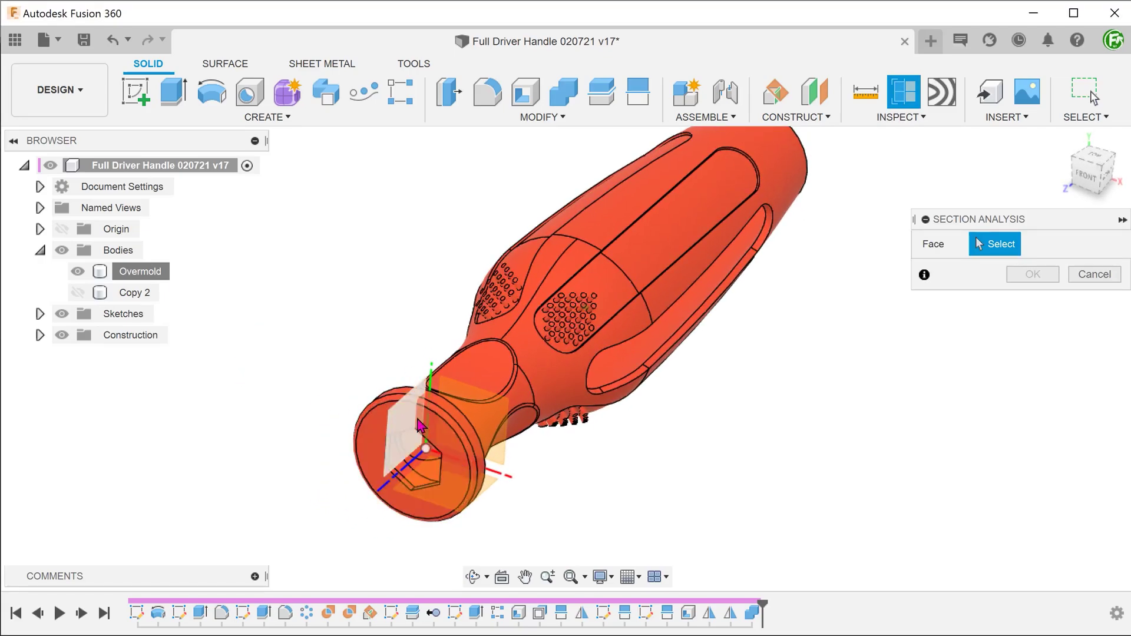
pyautogui.click(419, 426)
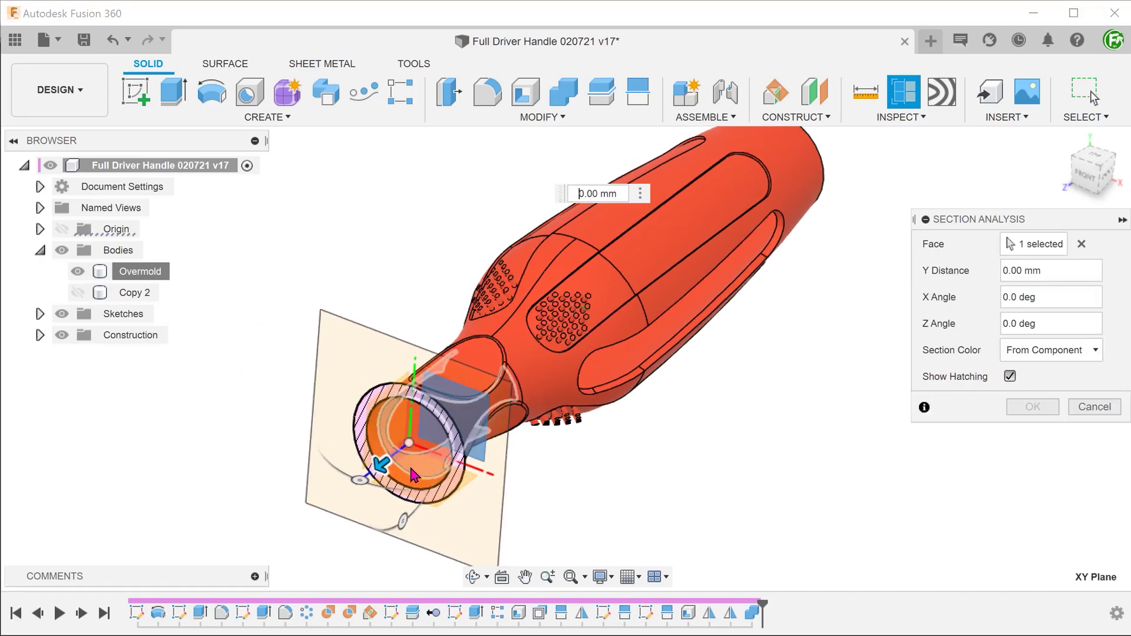
pyautogui.moveTo(530, 372)
pyautogui.mouseDown()
pyautogui.moveTo(595, 326)
pyautogui.moveTo(378, 451)
pyautogui.mouseUp()
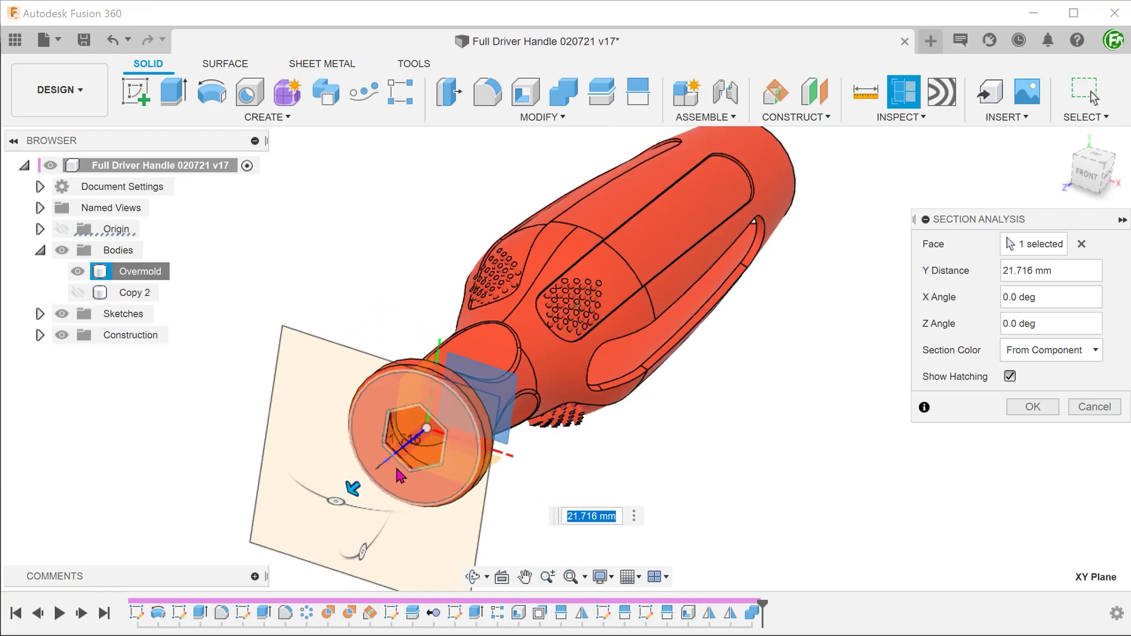
pyautogui.click(1081, 245)
pyautogui.click(456, 474)
pyautogui.keyDown('shift'); pyautogui.moveTo(455, 472); pyautogui.dragTo(368, 375, button='middle'); pyautogui.keyUp('shift')
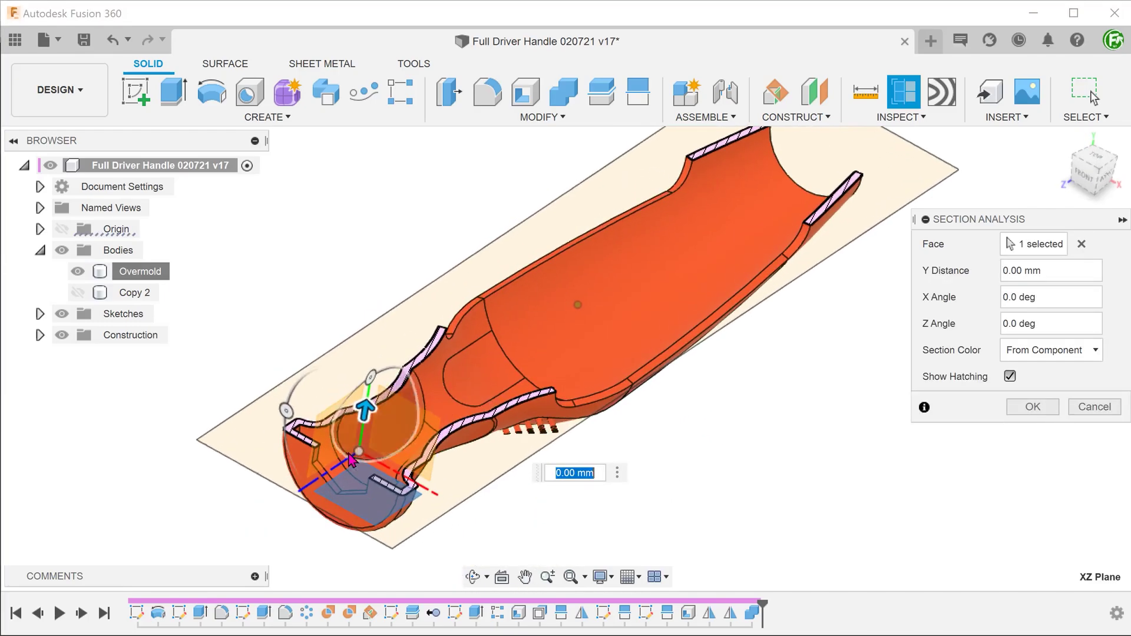
pyautogui.moveTo(368, 374)
pyautogui.mouseDown()
pyautogui.moveTo(399, 389)
pyautogui.moveTo(353, 420)
pyautogui.mouseUp()
# Exit Section Analysis and unhide the Copy 2 body
pyautogui.press('Escape')
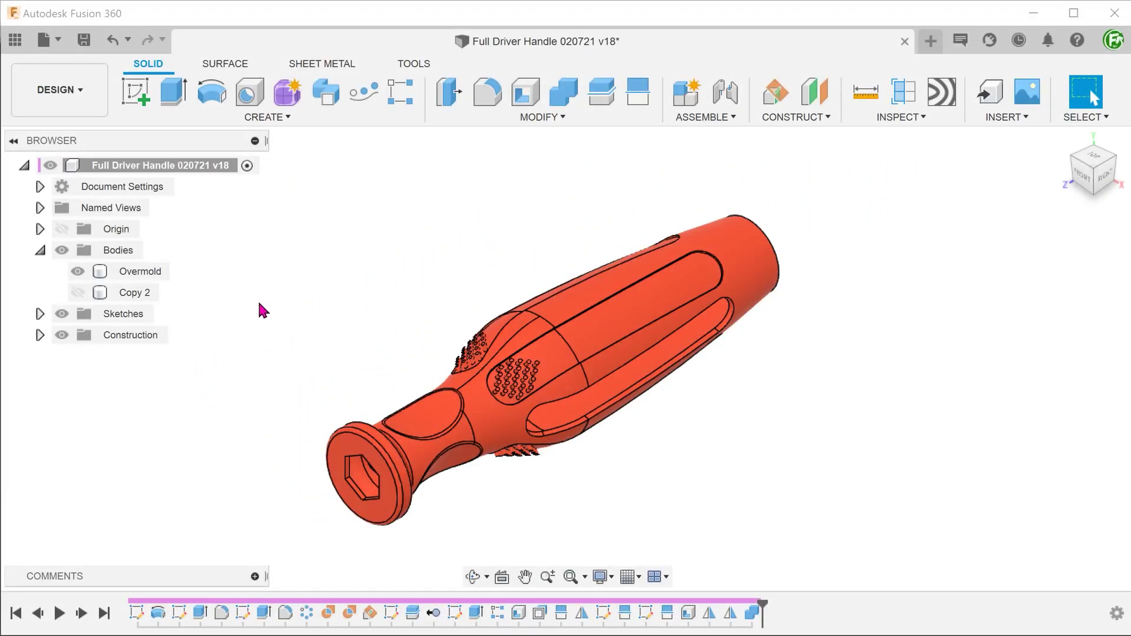
pyautogui.click(79, 292)
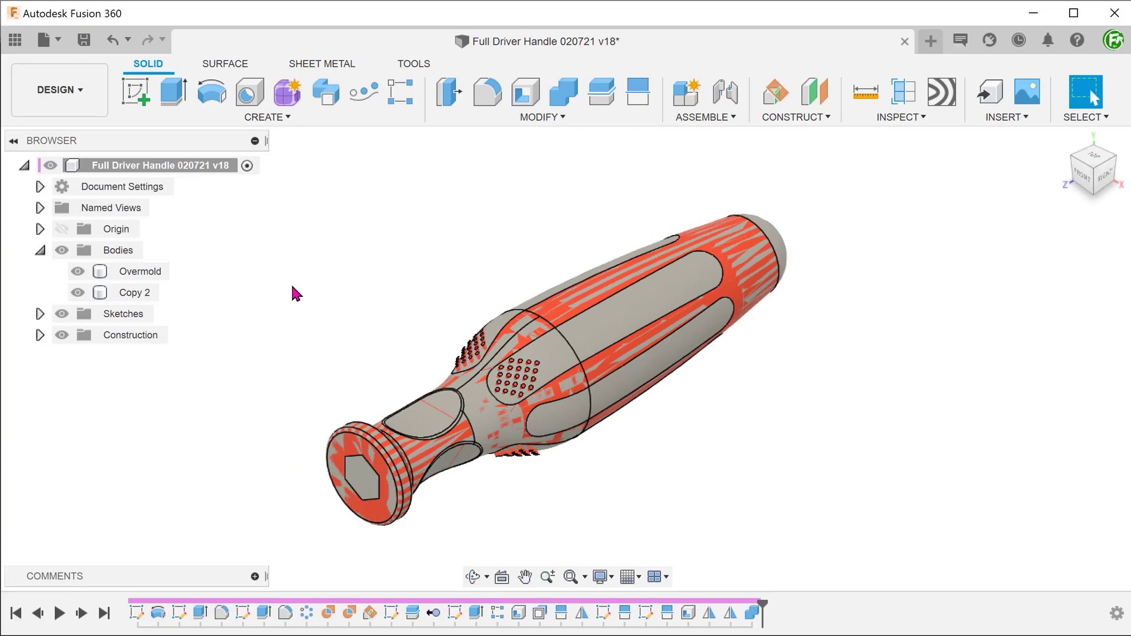
# Combine with target Copy 2, tool Overmold, and operation Cut
pyautogui.click(571, 98)
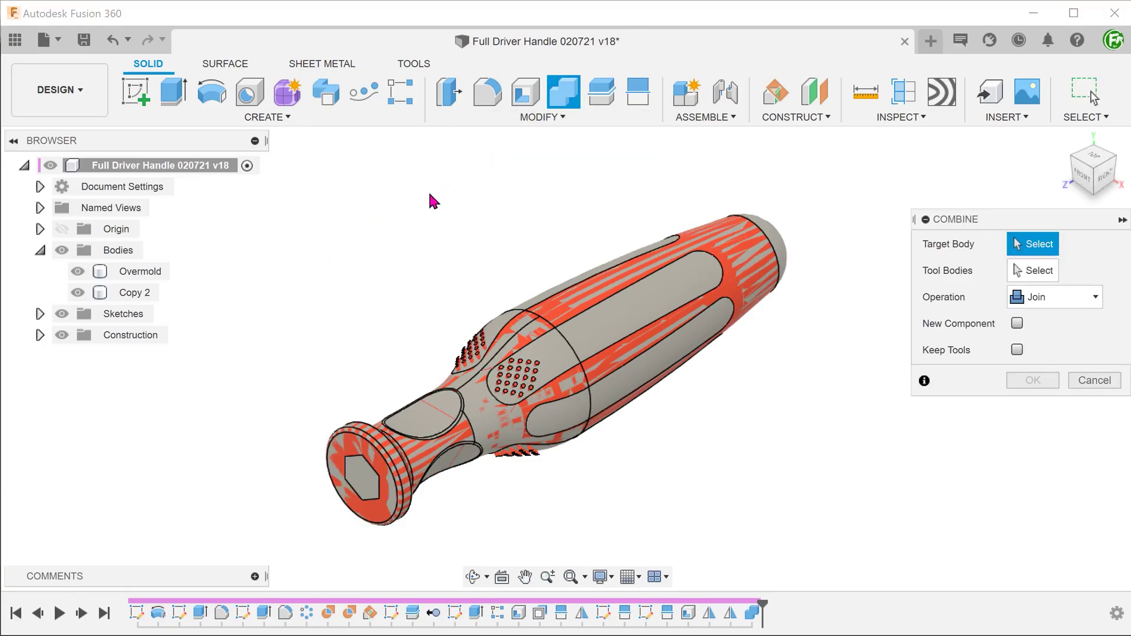
pyautogui.click(147, 296)
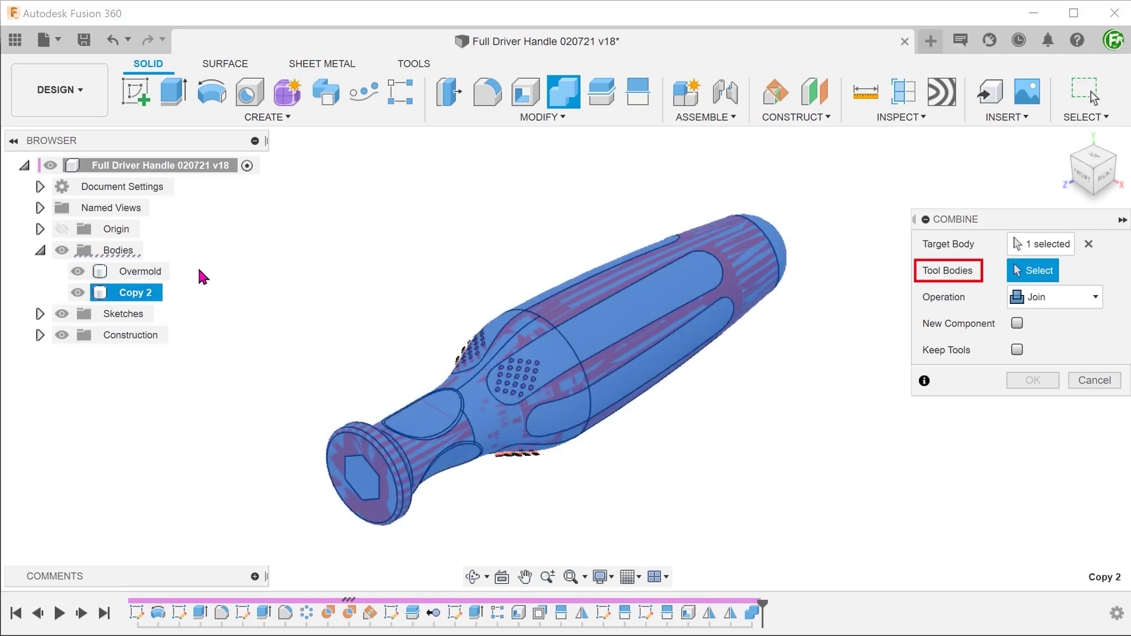
pyautogui.click(157, 277)
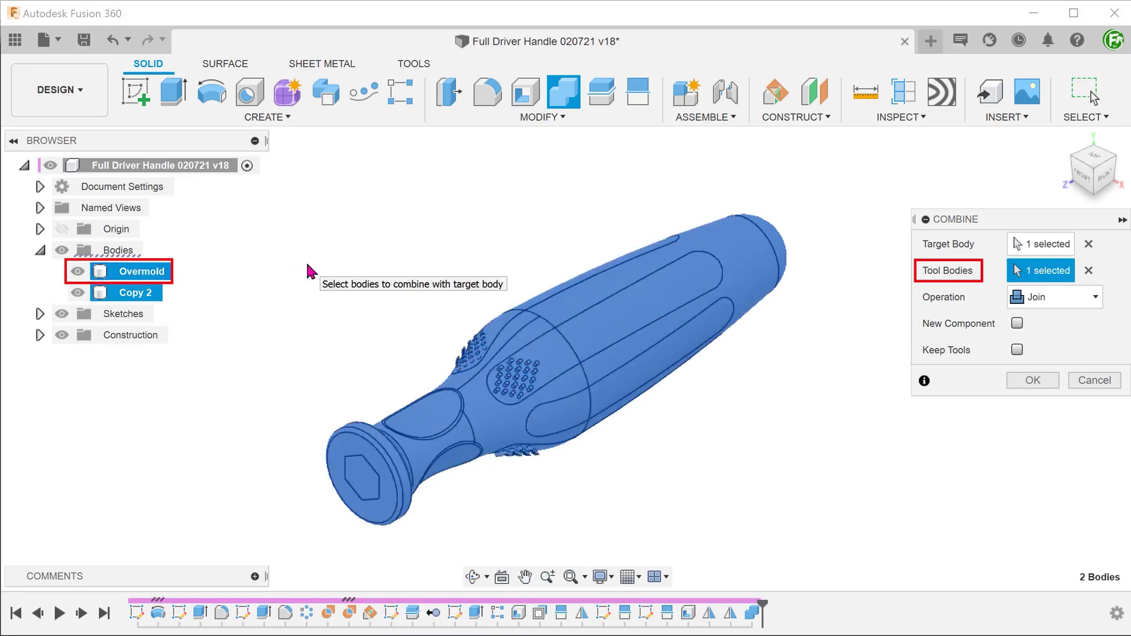
pyautogui.click(1086, 302)
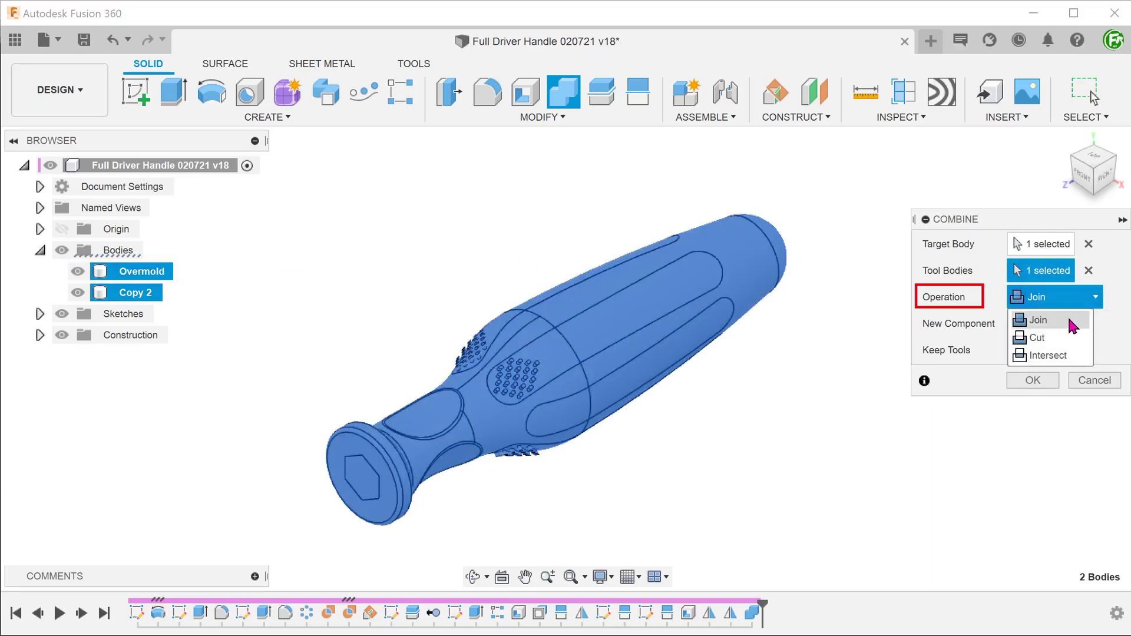
pyautogui.click(1058, 338)
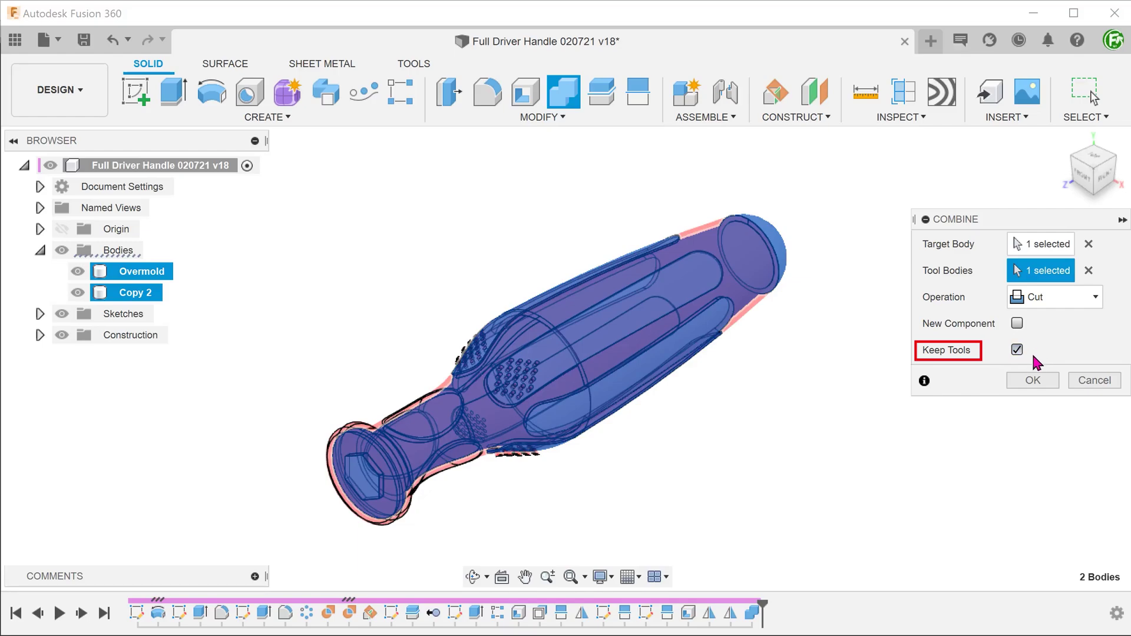
pyautogui.click(1032, 380)
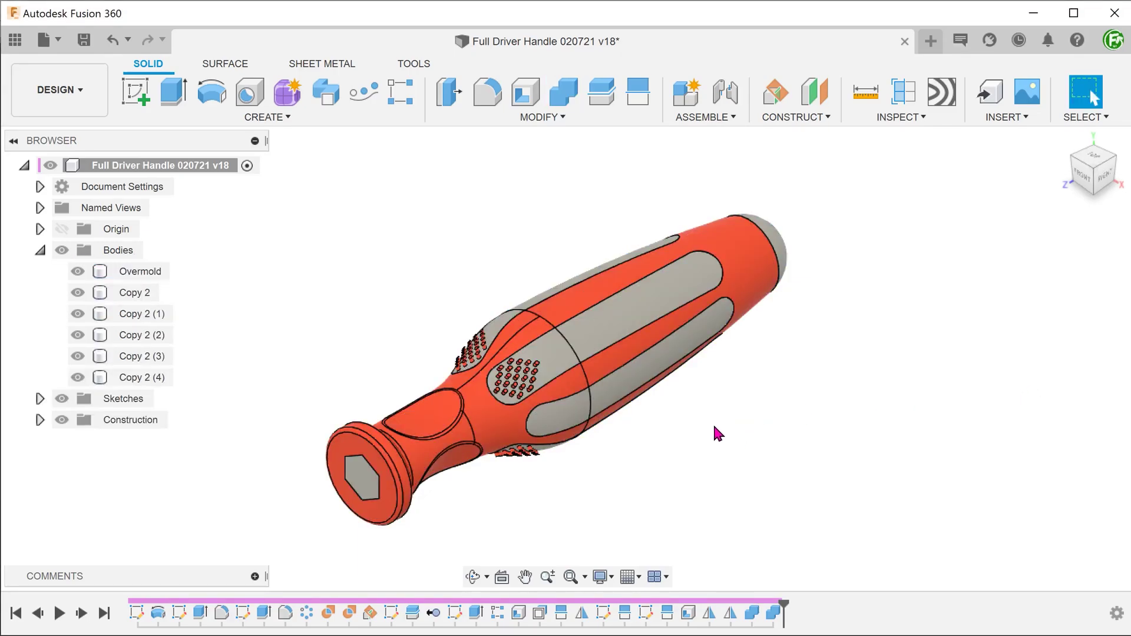
# Inspect the Copy 2 (1) through Copy 2 (4) fragments in the browser
pyautogui.click(149, 316)
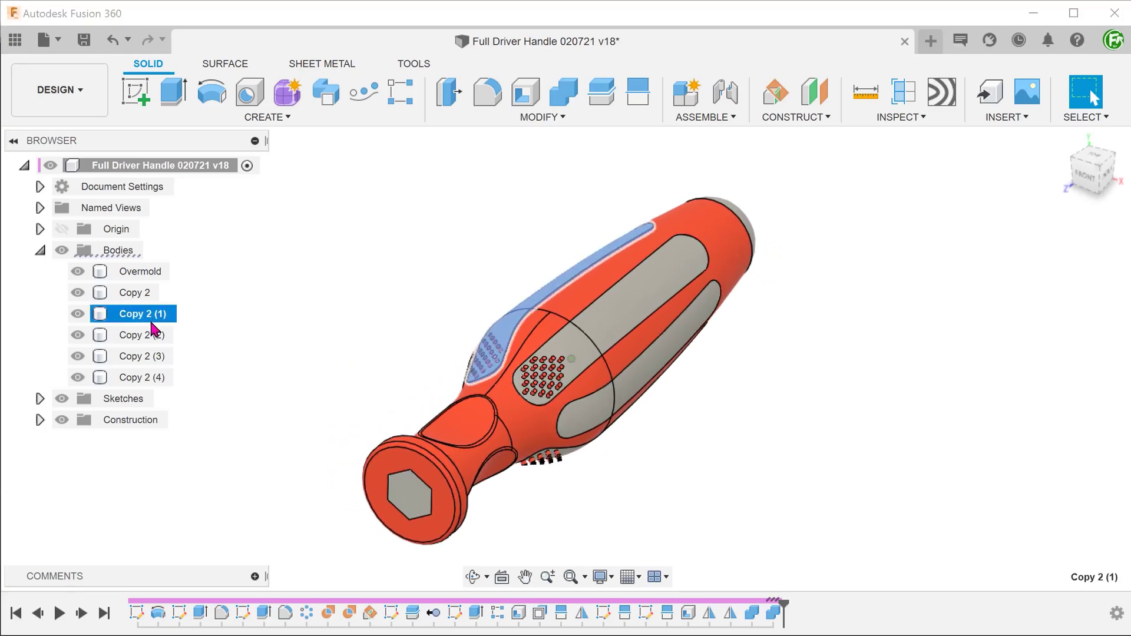
pyautogui.click(155, 336)
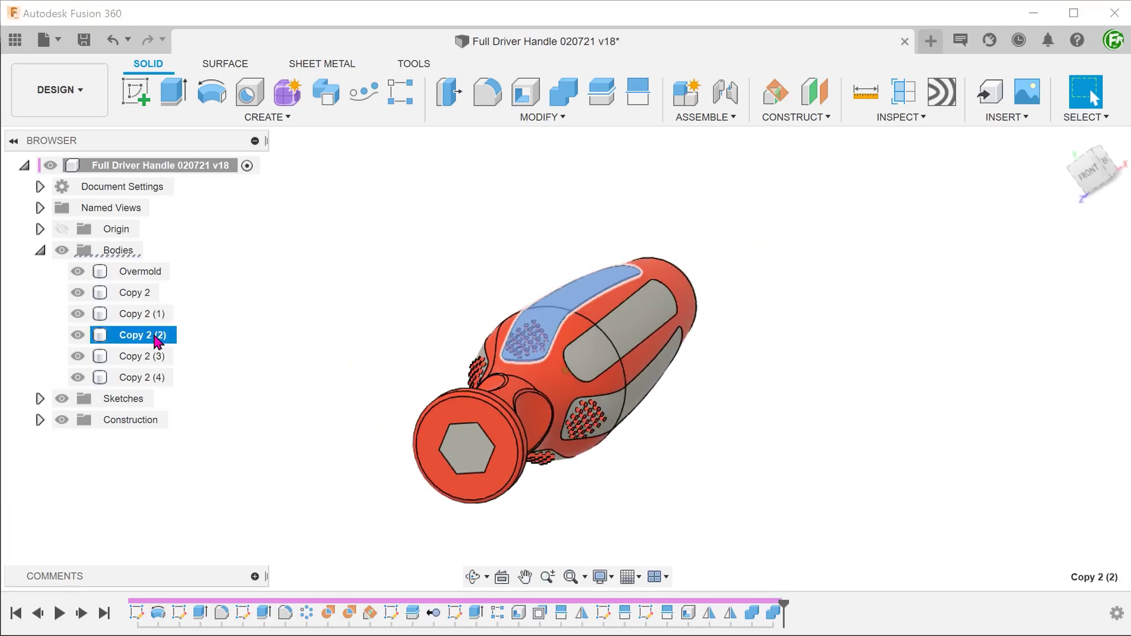
pyautogui.click(142, 357)
pyautogui.click(141, 378)
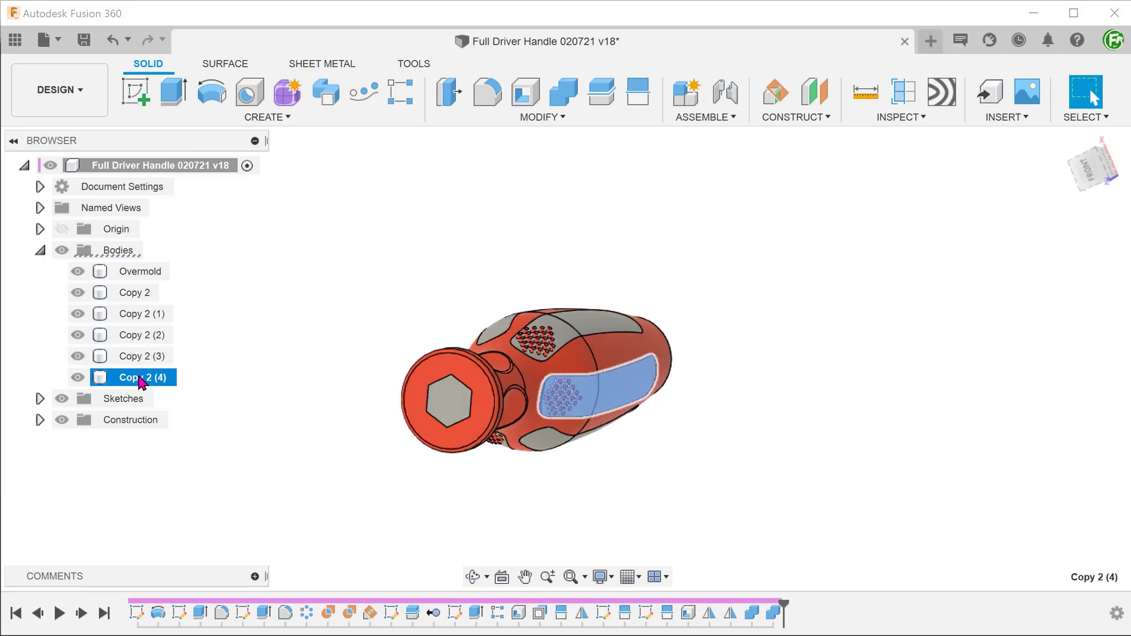
pyautogui.click(281, 345)
# Remove bodies Copy 2 (1) through Copy 2 (4)
pyautogui.click(142, 313)
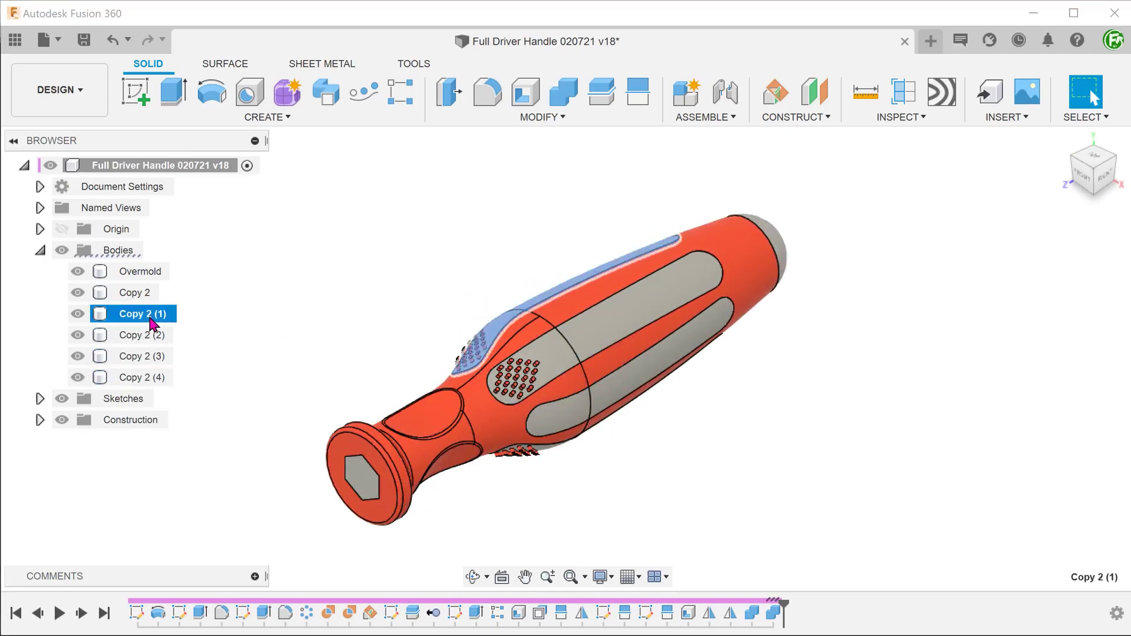
pyautogui.keyDown('shift'); pyautogui.click(152, 379); pyautogui.keyUp('shift')
pyautogui.rightClick(152, 378)
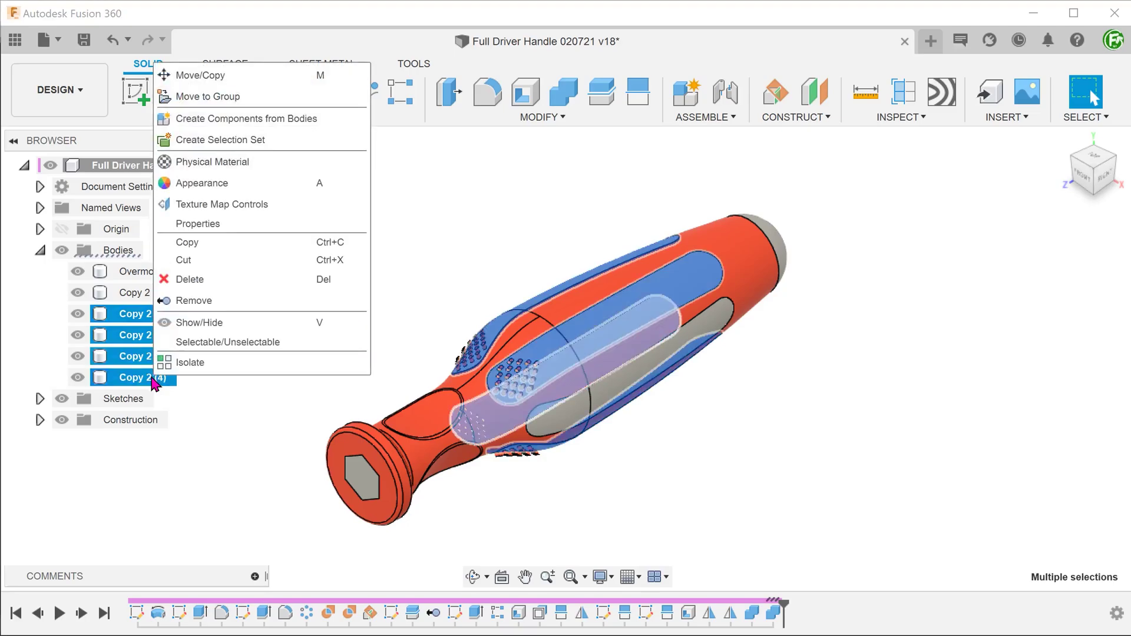
pyautogui.click(244, 309)
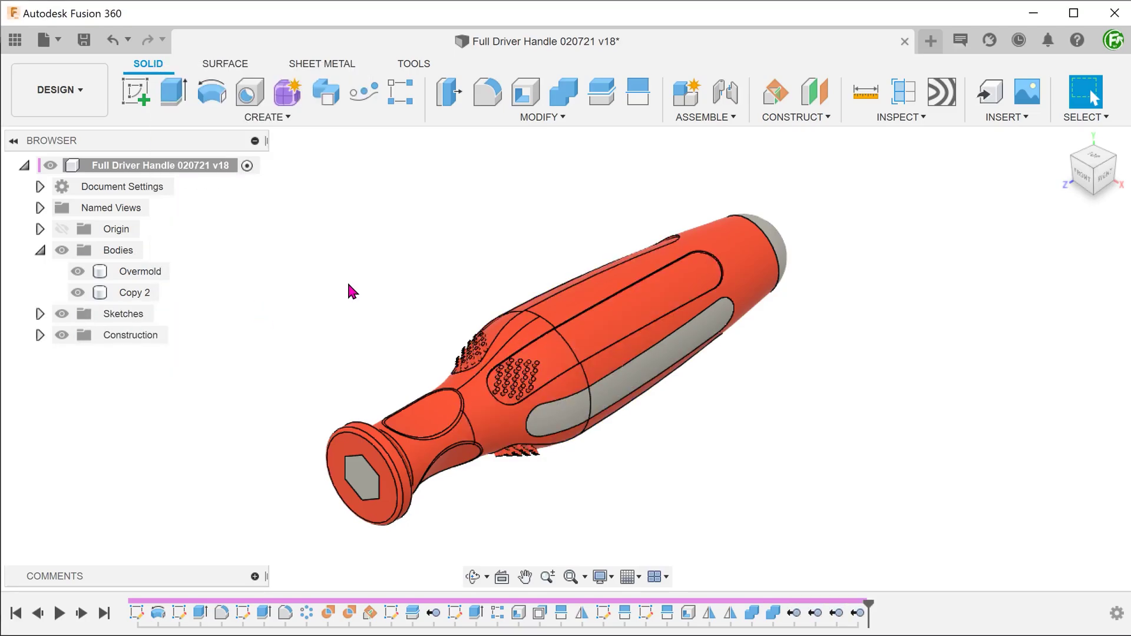
# Section the handle at its end face and slide the plane along it
pyautogui.click(897, 98)
pyautogui.click(394, 460)
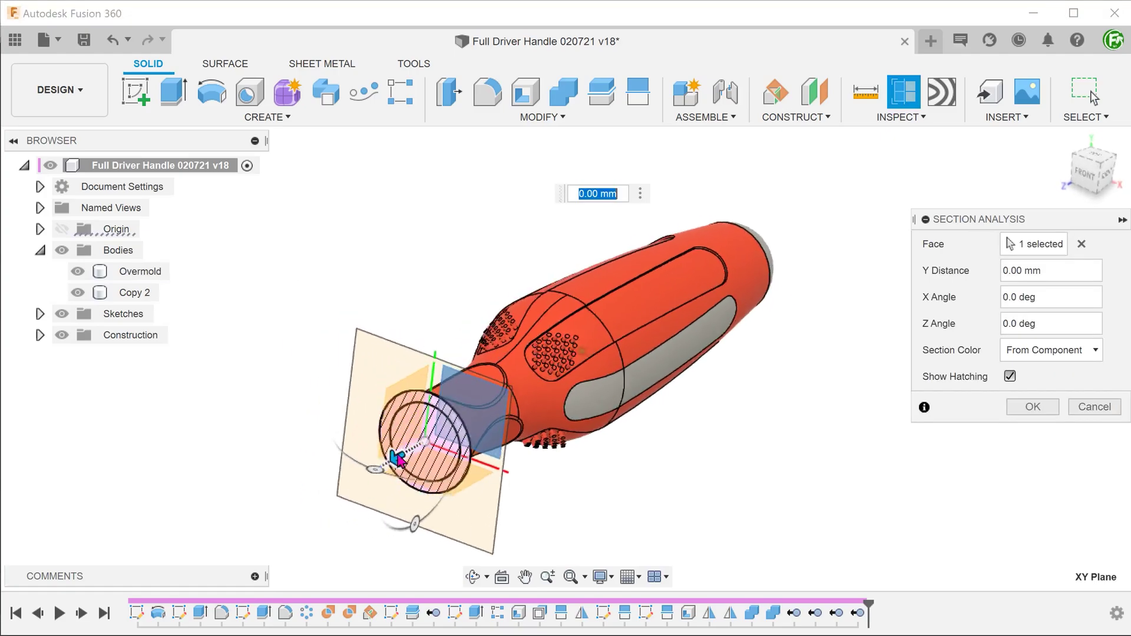
pyautogui.moveTo(483, 452); pyautogui.dragTo(394, 520)
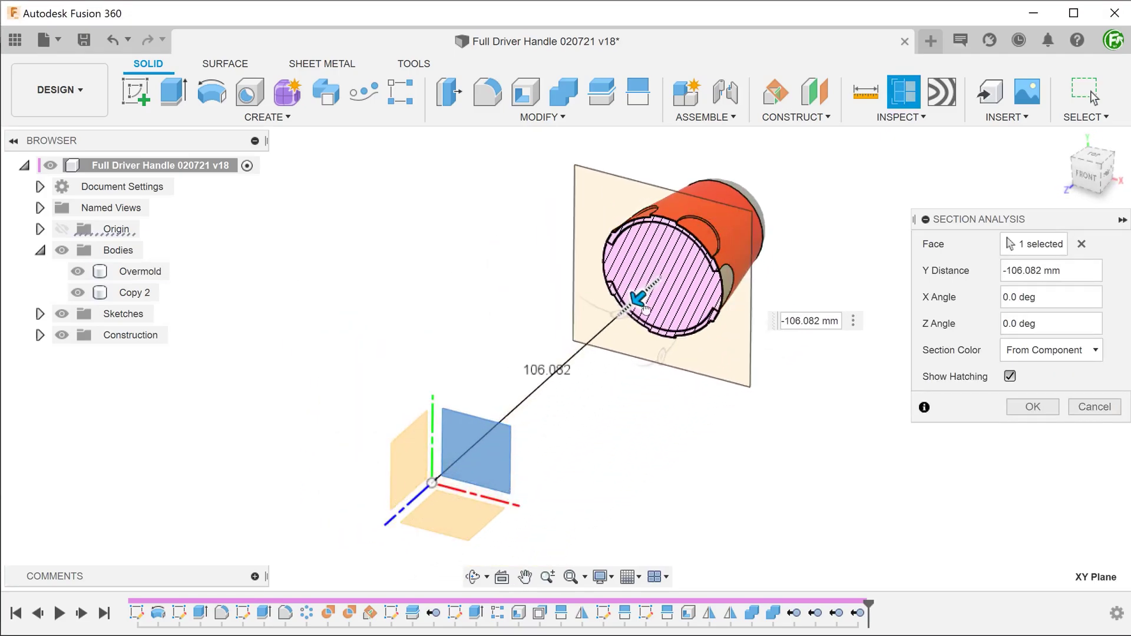
pyautogui.click(1072, 407)
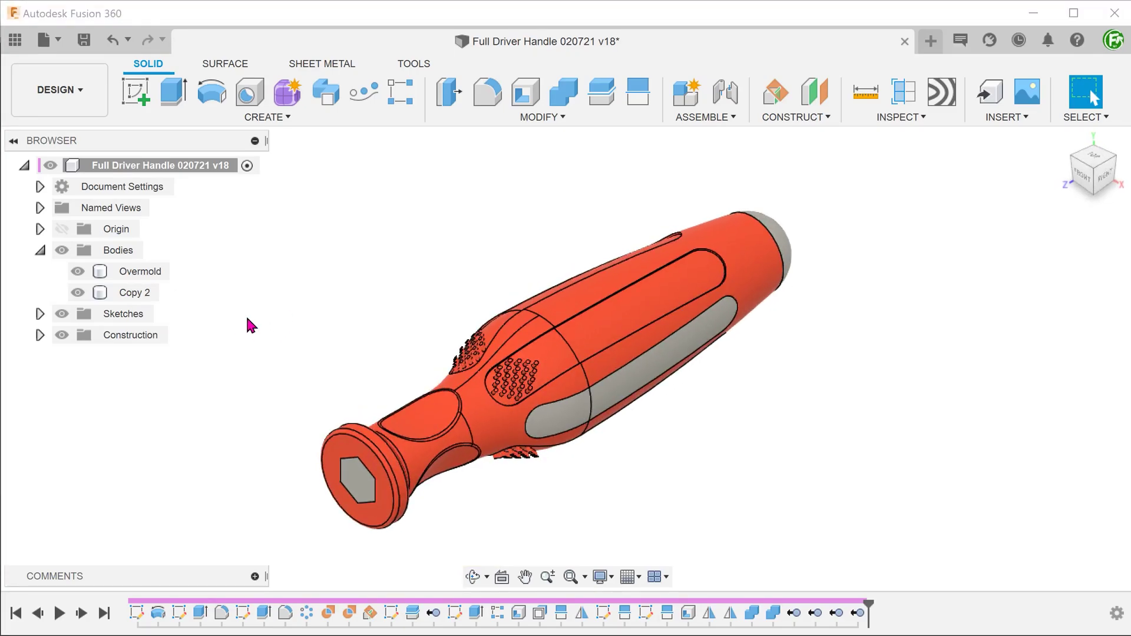
# Hide the Overmold body, leaving the grey Copy 2 core visible
pyautogui.click(84, 272)
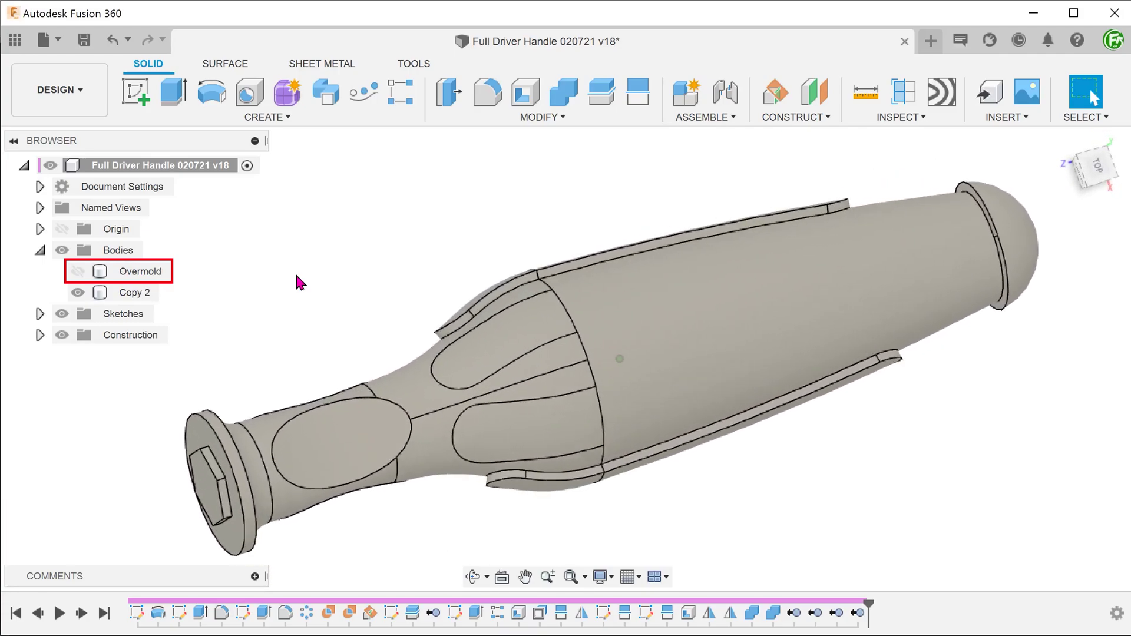
pyautogui.click(487, 293)
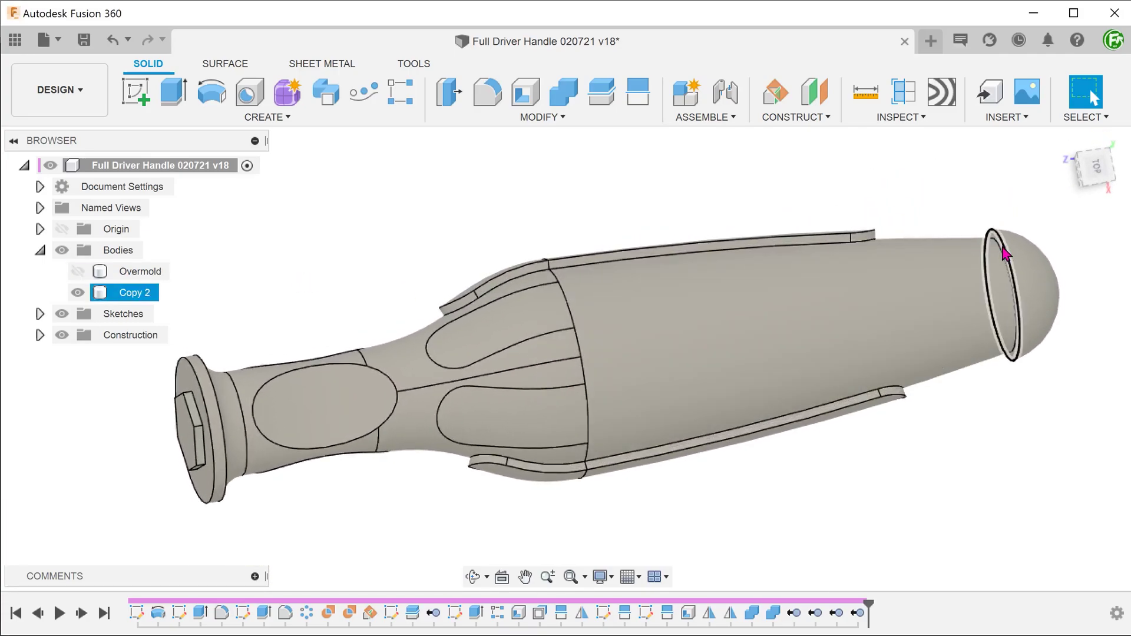
pyautogui.click(323, 269)
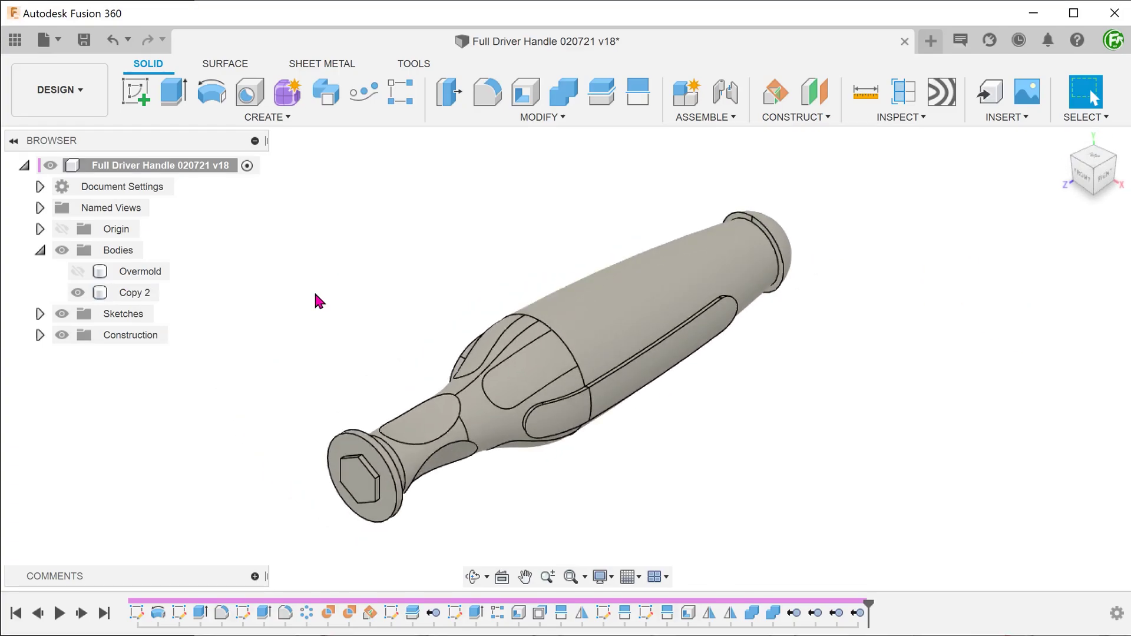
# Offset nine Copy 2 faces, including the end ring and hex socket walls, by -0.2 mm
pyautogui.click(511, 119)
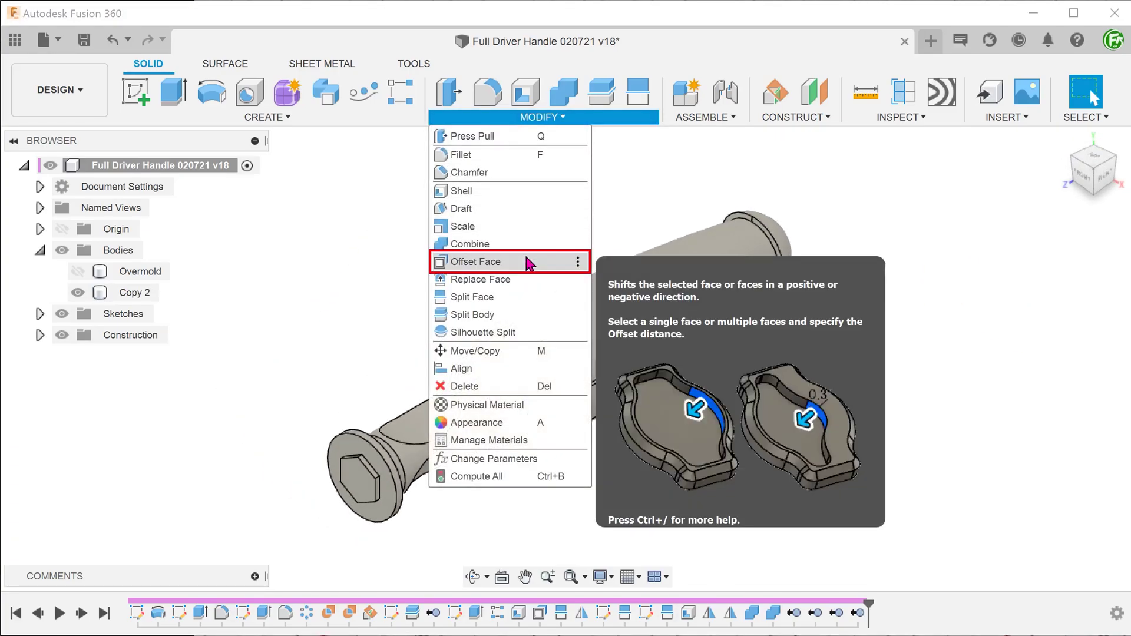
pyautogui.click(528, 264)
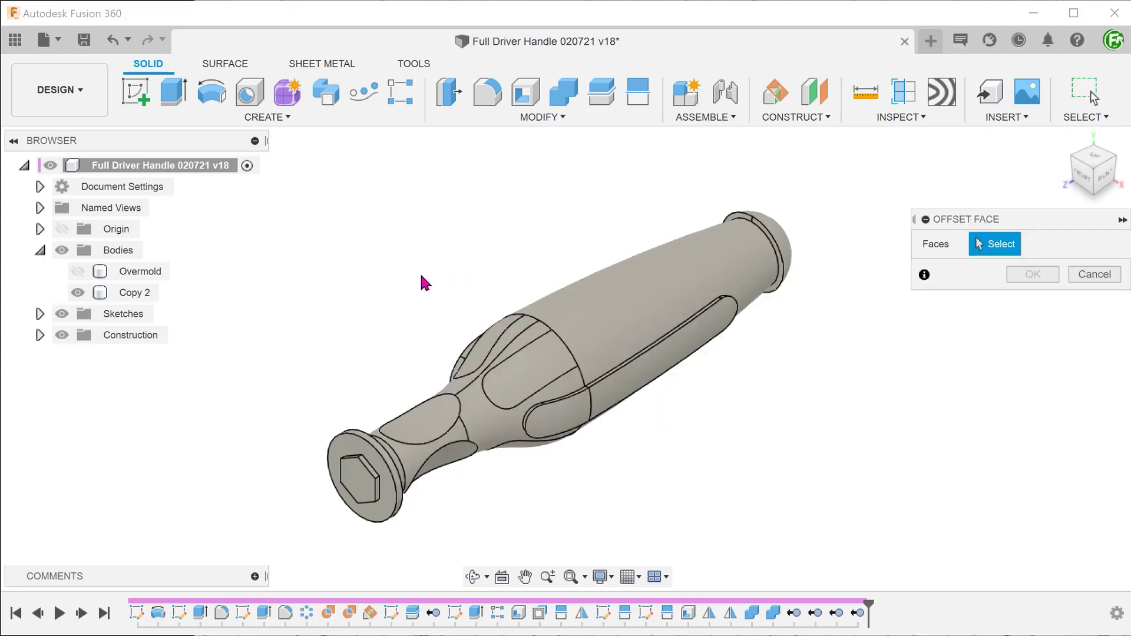
pyautogui.scroll(2, 420, 271)
pyautogui.scroll(2, 417, 284)
pyautogui.scroll(2, 451, 303)
pyautogui.scroll(1, 554, 314)
pyautogui.click(554, 315)
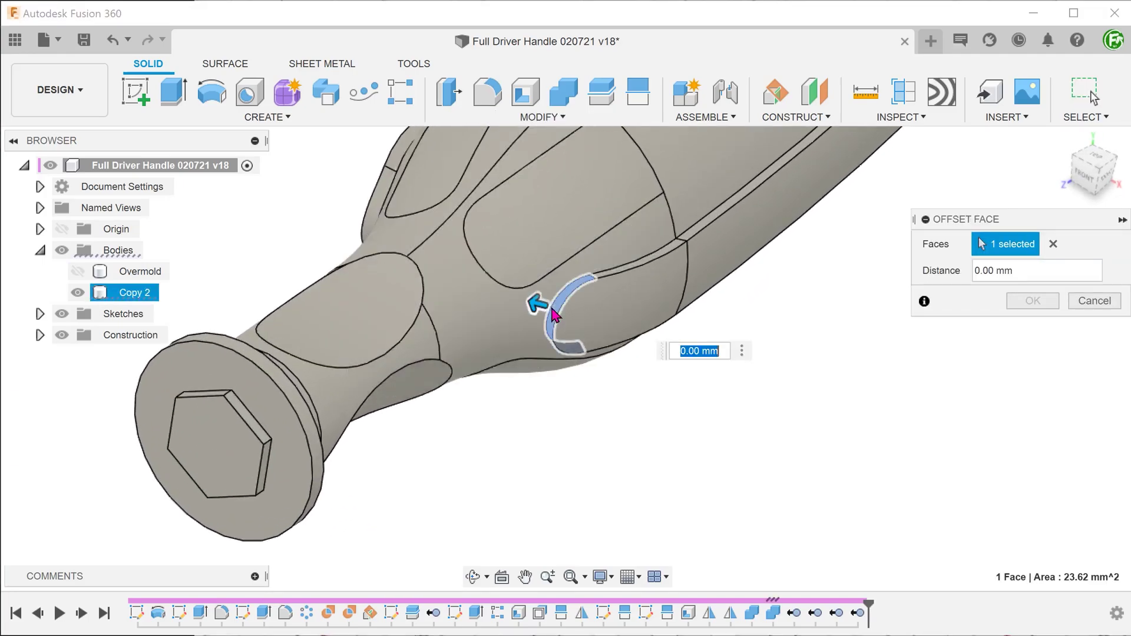
pyautogui.moveTo(537, 309)
pyautogui.keyDown('shift'); pyautogui.mouseDown(button='middle')
pyautogui.moveTo(404, 303)
pyautogui.moveTo(388, 316)
pyautogui.moveTo(462, 313)
pyautogui.moveTo(788, 242)
pyautogui.moveTo(877, 216)
pyautogui.moveTo(896, 189)
pyautogui.moveTo(384, 318)
pyautogui.moveTo(397, 419)
pyautogui.moveTo(561, 331)
pyautogui.mouseUp(button='middle'); pyautogui.keyUp('shift')
pyautogui.click(387, 316)
pyautogui.click(897, 190)
pyautogui.scroll(3, 375, 312)
pyautogui.click(567, 379)
pyautogui.click(560, 433)
pyautogui.moveTo(568, 379)
pyautogui.keyDown('shift'); pyautogui.mouseDown(button='middle')
pyautogui.moveTo(561, 460)
pyautogui.moveTo(528, 454)
pyautogui.moveTo(526, 440)
pyautogui.moveTo(616, 451)
pyautogui.mouseUp(button='middle'); pyautogui.keyUp('shift')
pyautogui.click(574, 446)
pyautogui.click(528, 455)
pyautogui.scroll(-3, 526, 439)
pyautogui.write('-0.2')
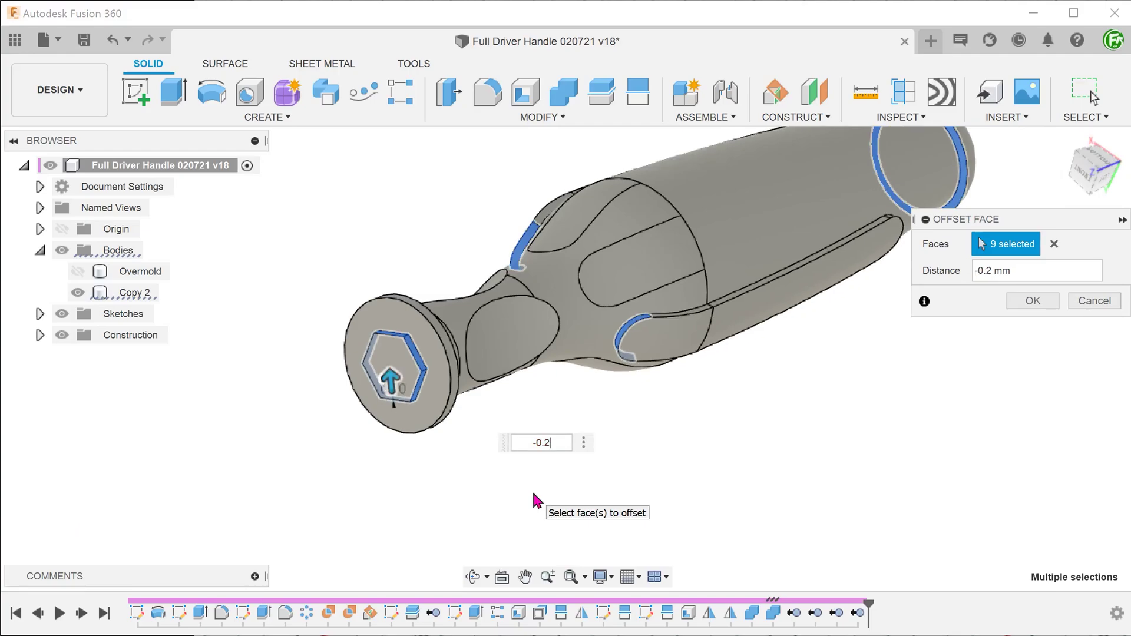
pyautogui.click(1027, 302)
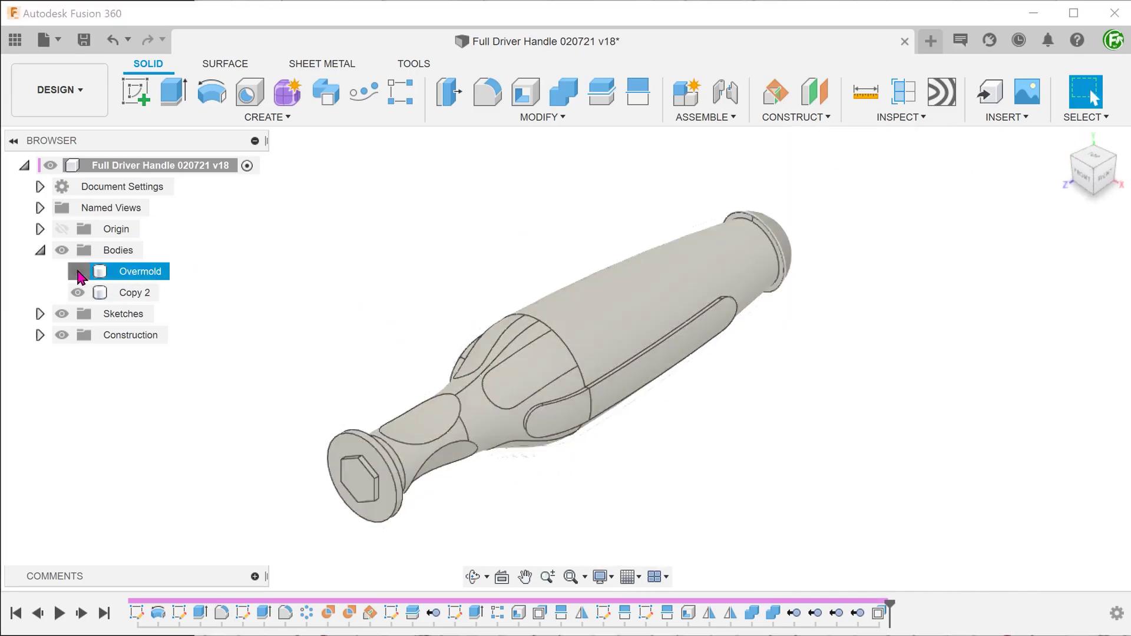
# Unhide the Overmold body and orbit to inspect the grip, hex end and grey end cap
pyautogui.click(78, 271)
pyautogui.scroll(2, 321, 285)
pyautogui.scroll(3, 334, 303)
pyautogui.scroll(3, 501, 404)
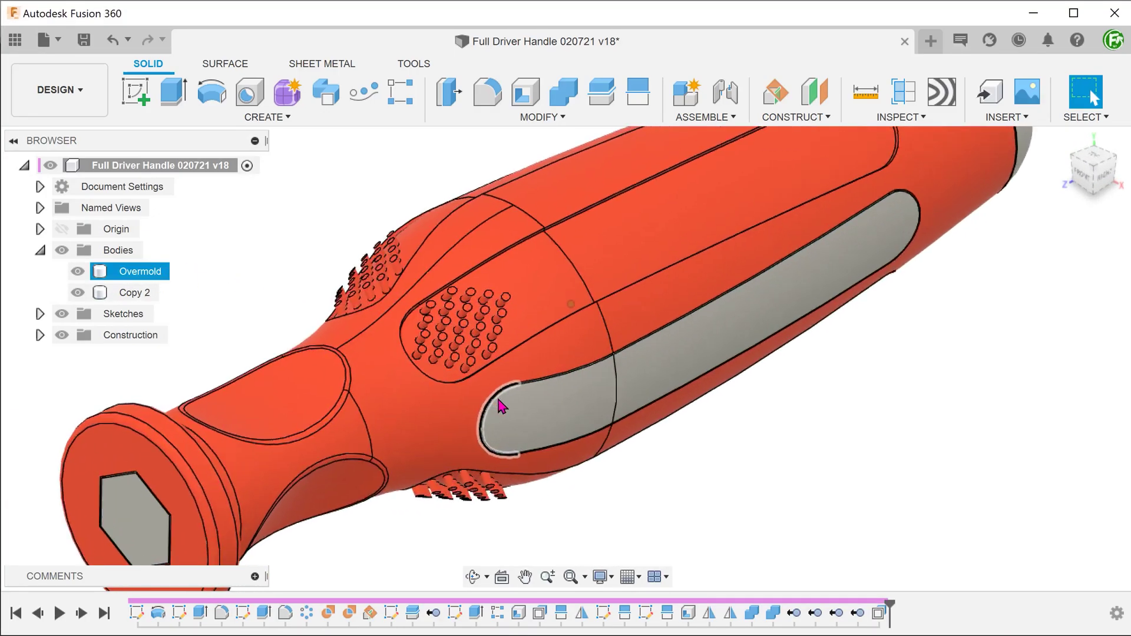
pyautogui.scroll(3, 496, 351)
pyautogui.scroll(2, 515, 315)
pyautogui.keyDown('shift'); pyautogui.moveTo(525, 276); pyautogui.dragTo(390, 558, button='middle'); pyautogui.keyUp('shift')
pyautogui.scroll(3, 612, 470)
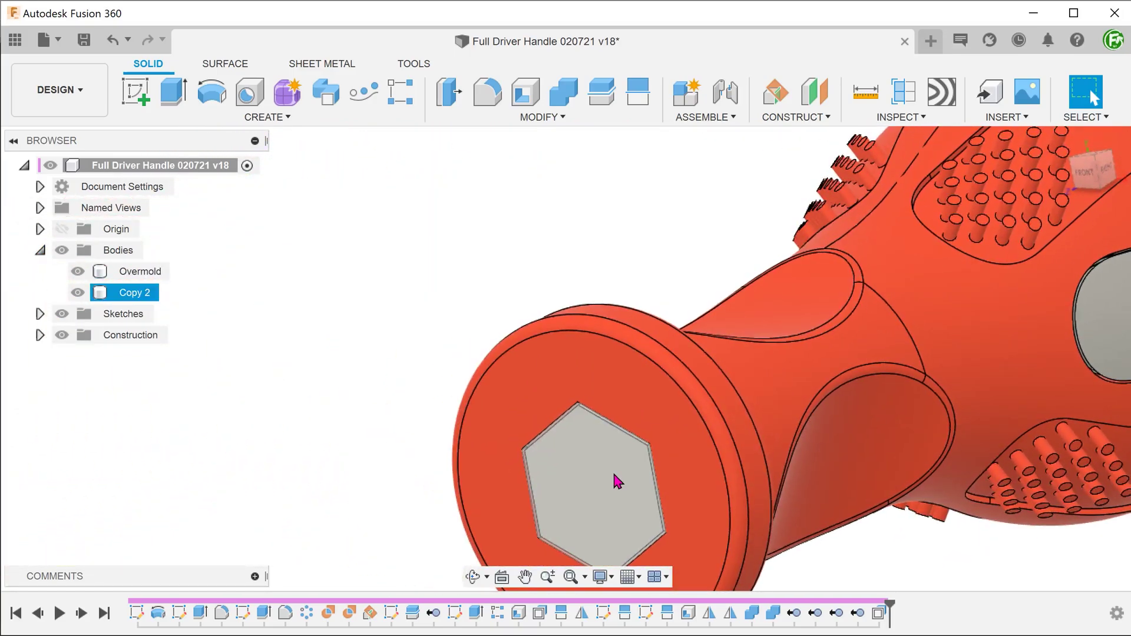
pyautogui.scroll(2, 665, 455)
pyautogui.scroll(-2, 668, 466)
pyautogui.scroll(-2, 727, 442)
pyautogui.scroll(-3, 724, 429)
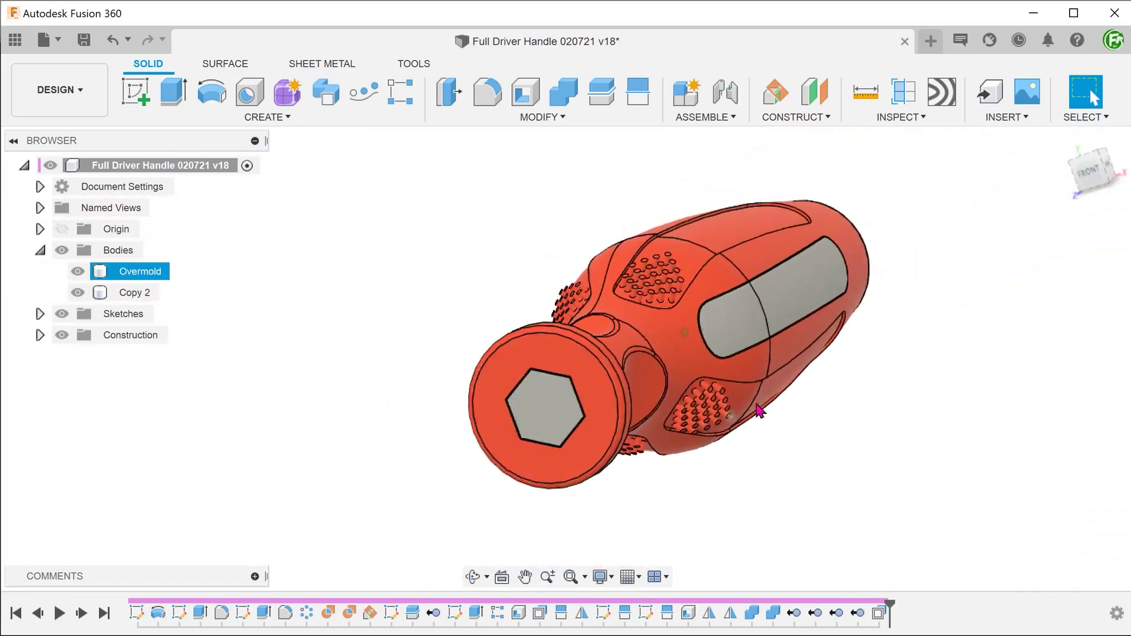
pyautogui.keyDown('shift'); pyautogui.moveTo(785, 387); pyautogui.dragTo(802, 239, button='middle'); pyautogui.keyUp('shift')
pyautogui.scroll(3, 872, 253)
pyautogui.scroll(2, 934, 358)
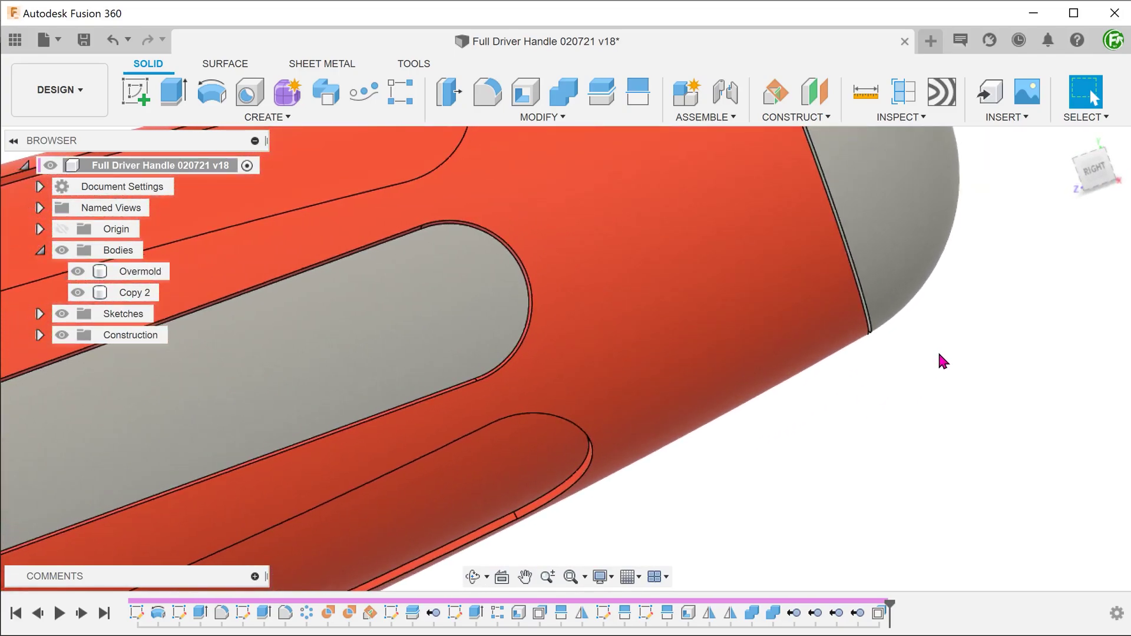
pyautogui.keyDown('shift'); pyautogui.moveTo(942, 361); pyautogui.dragTo(1041, 393, button='middle'); pyautogui.keyUp('shift')
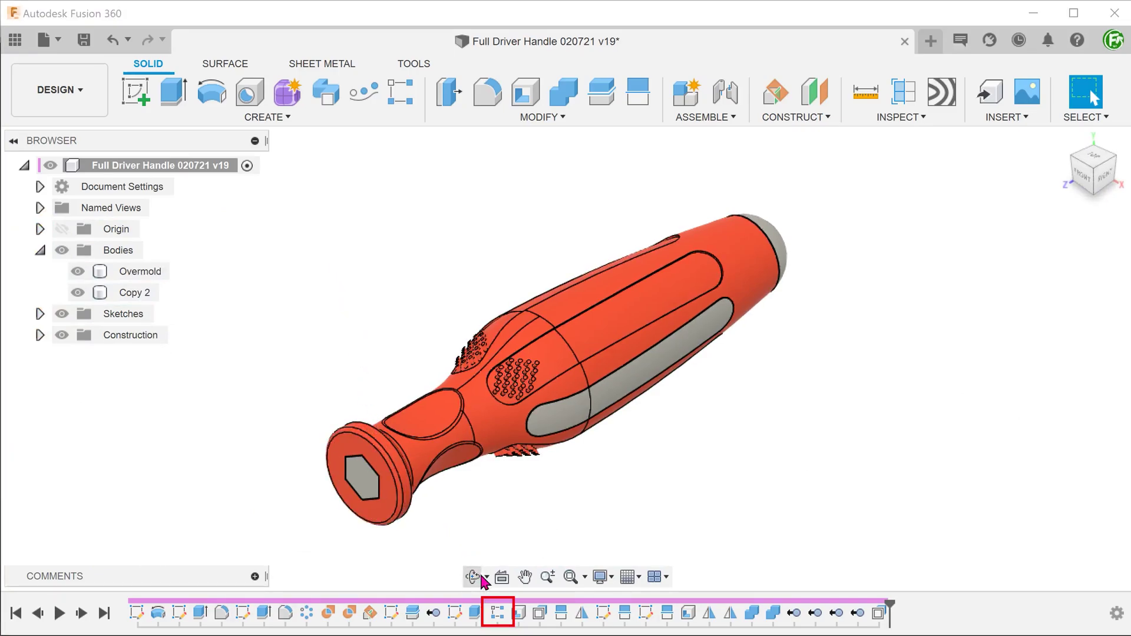
# Edit R-Pattern1 to use 28 instances in both directions
pyautogui.rightClick(508, 617)
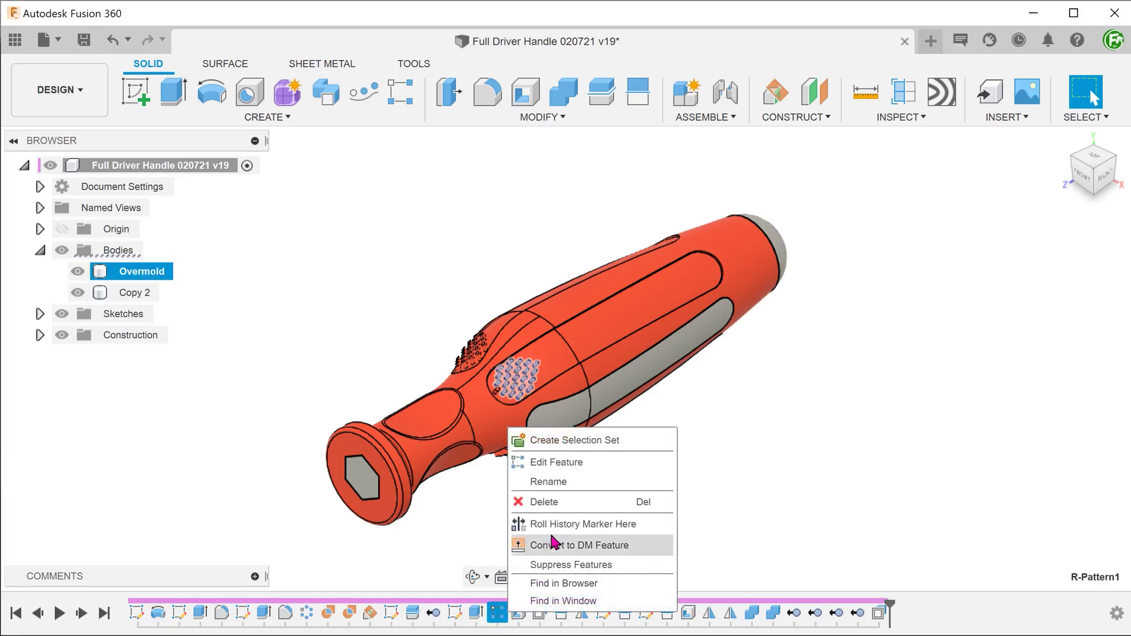
pyautogui.click(601, 465)
pyautogui.write('28')
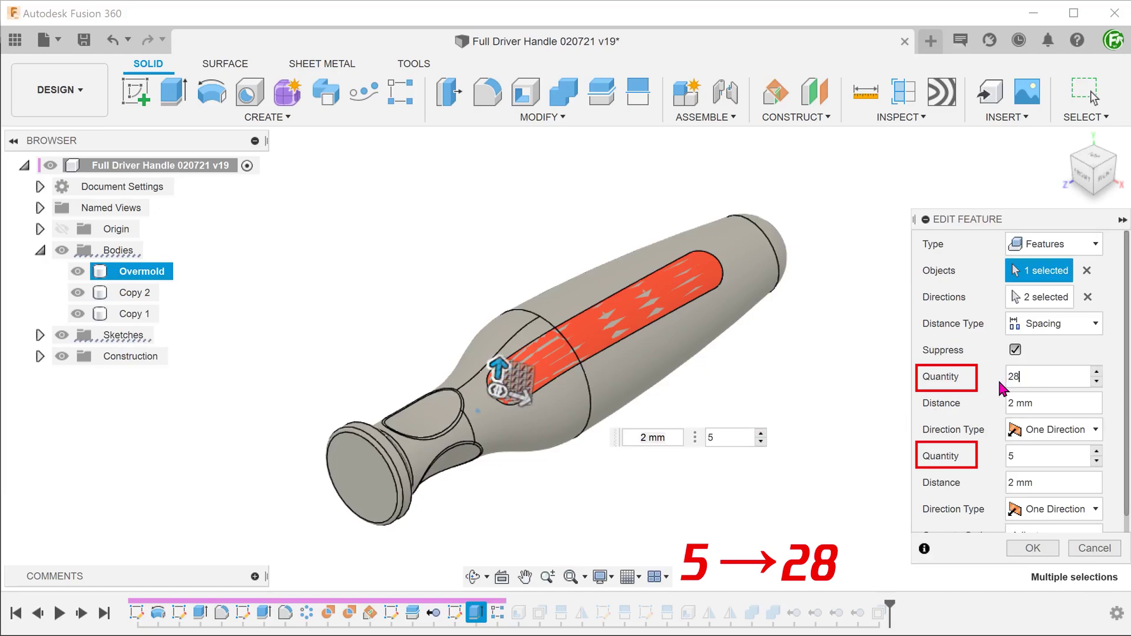
pyautogui.write('28')
pyautogui.press('Return')
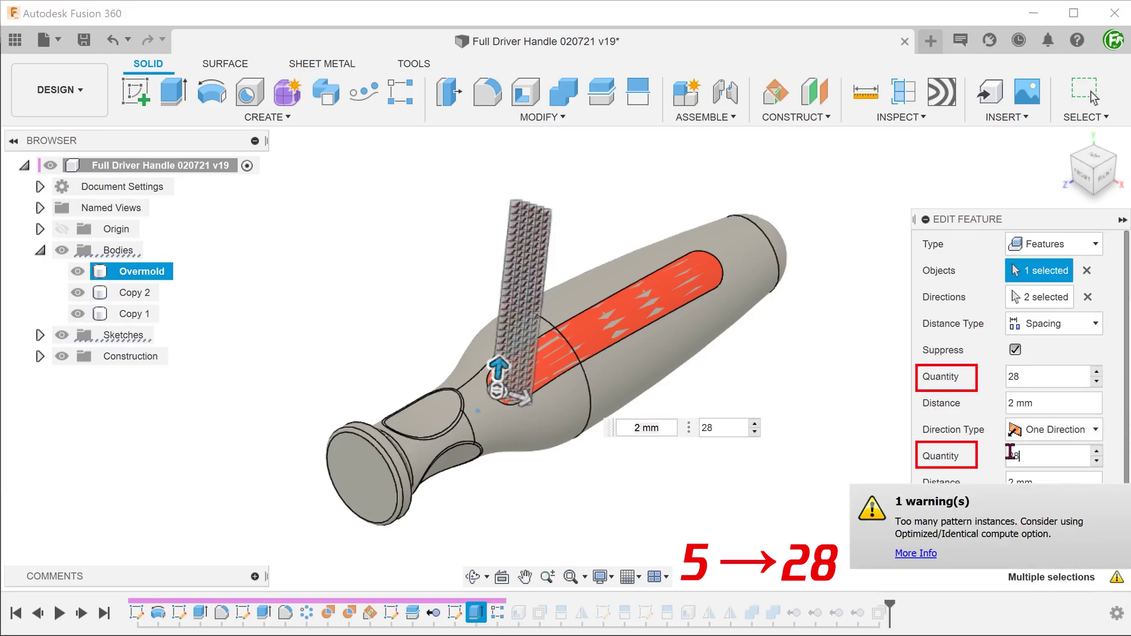
pyautogui.press('Return')
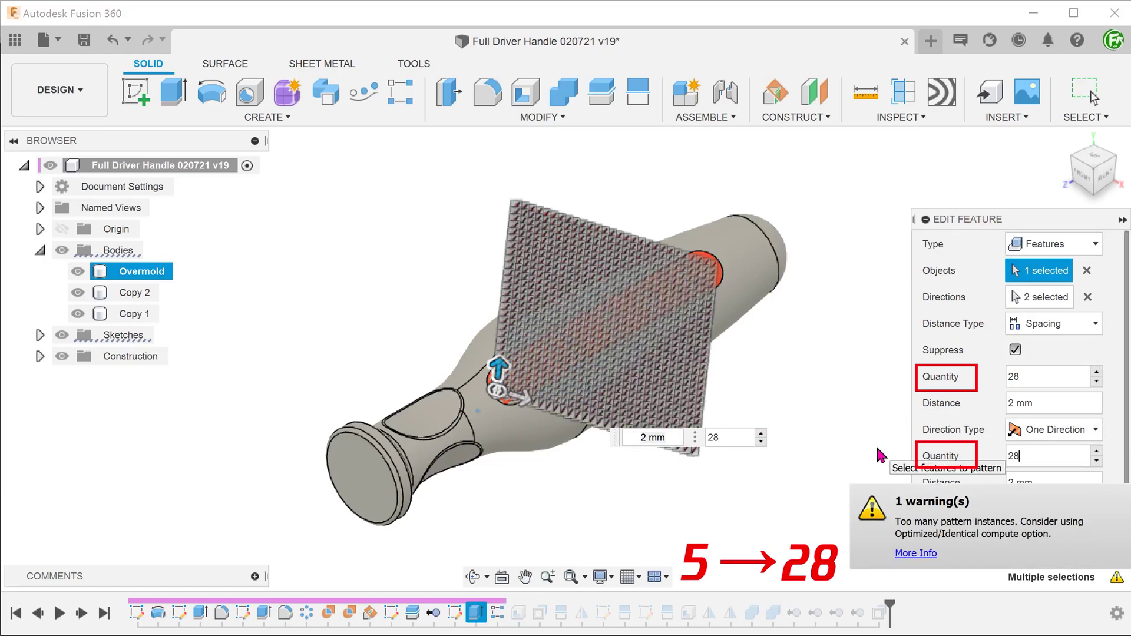
pyautogui.scroll(-1, 1118, 513)
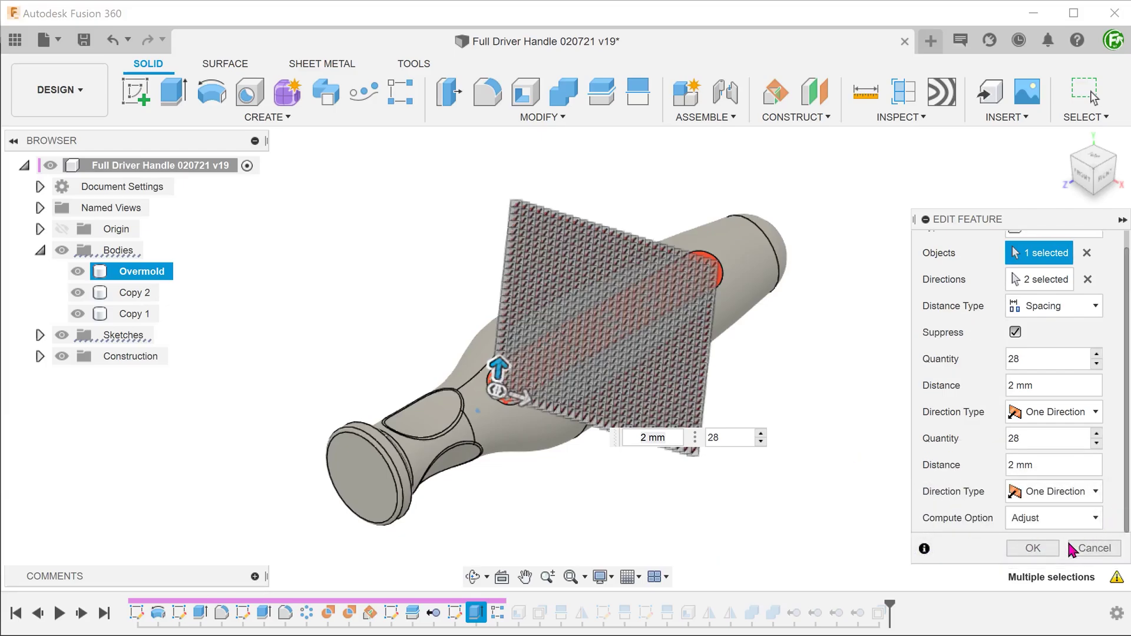
pyautogui.click(1031, 549)
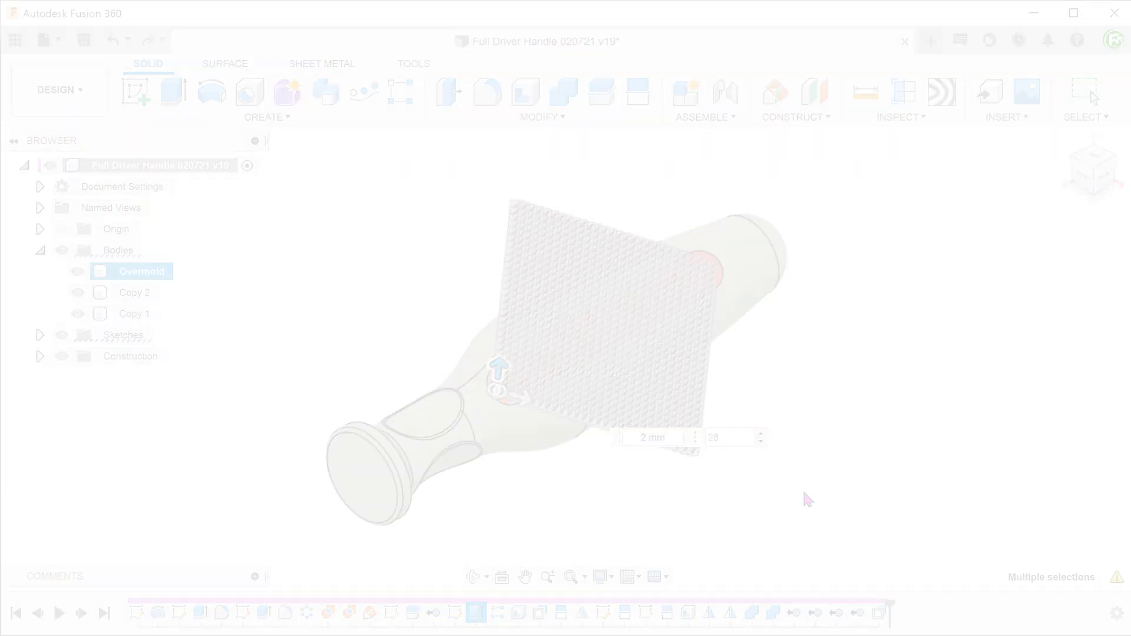